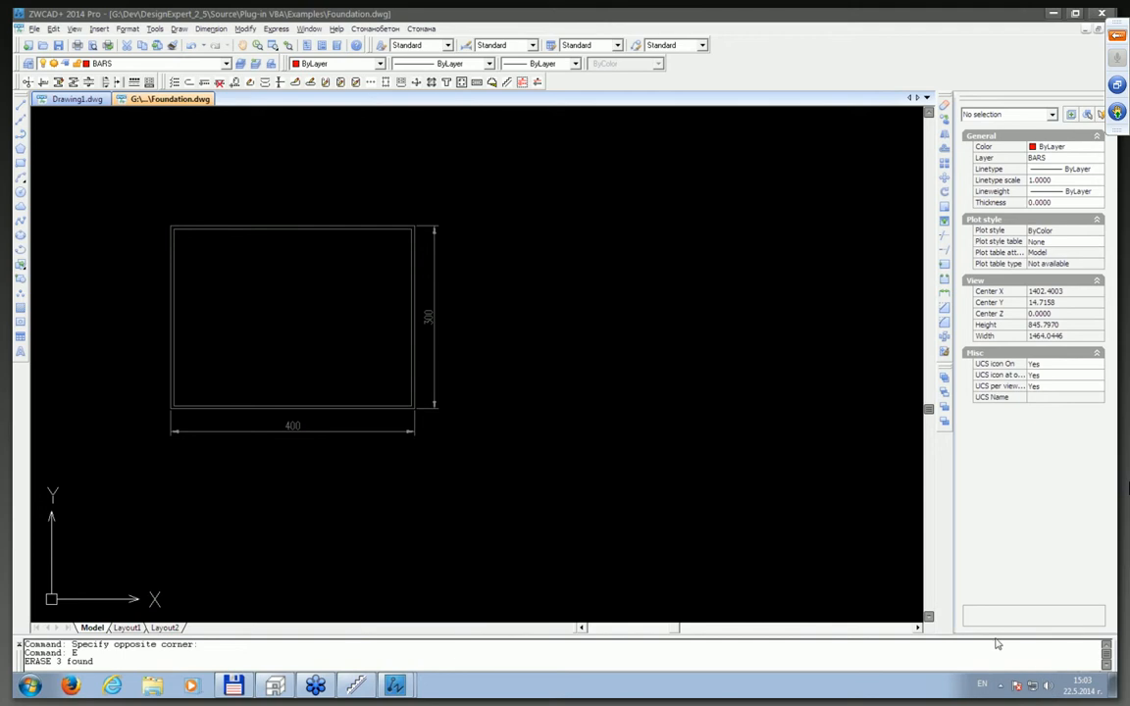
left_click(552, 364)
left_click(502, 317)
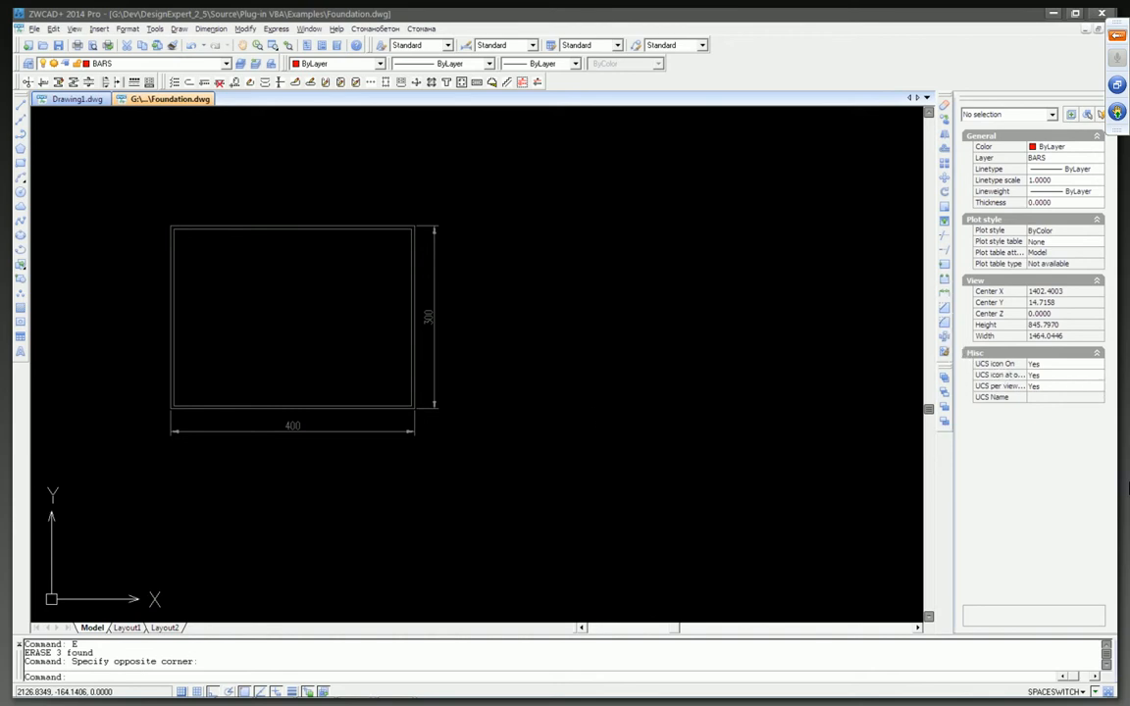
mouse_move(355, 685)
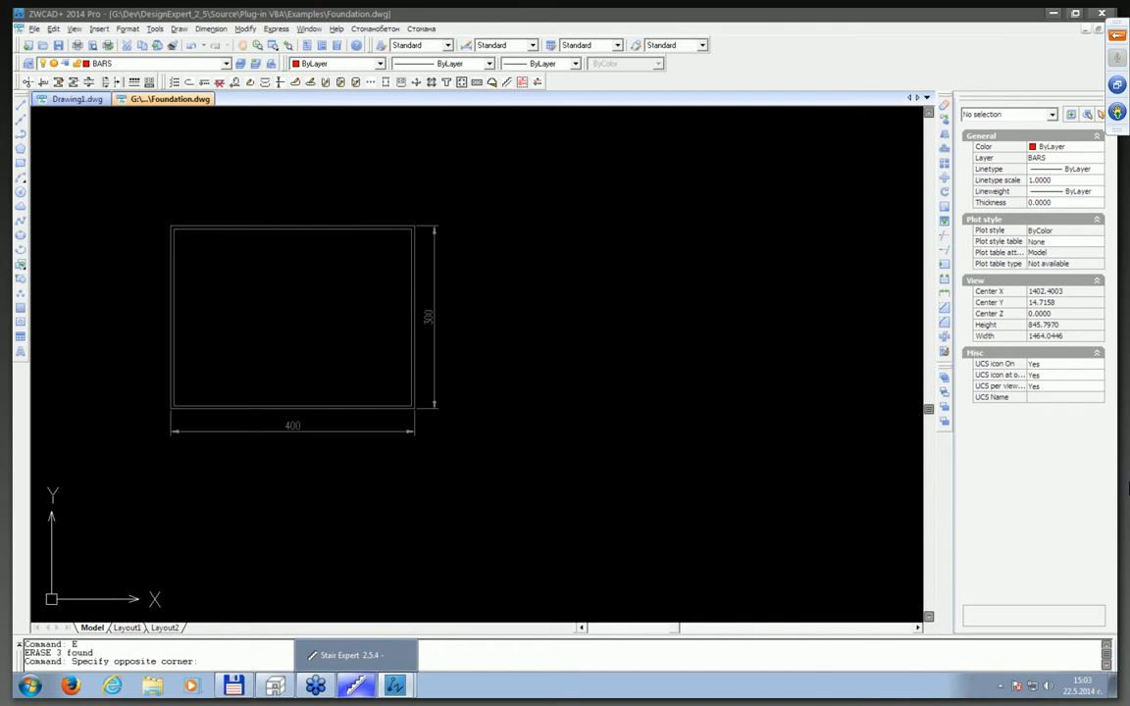
left_click(267, 530)
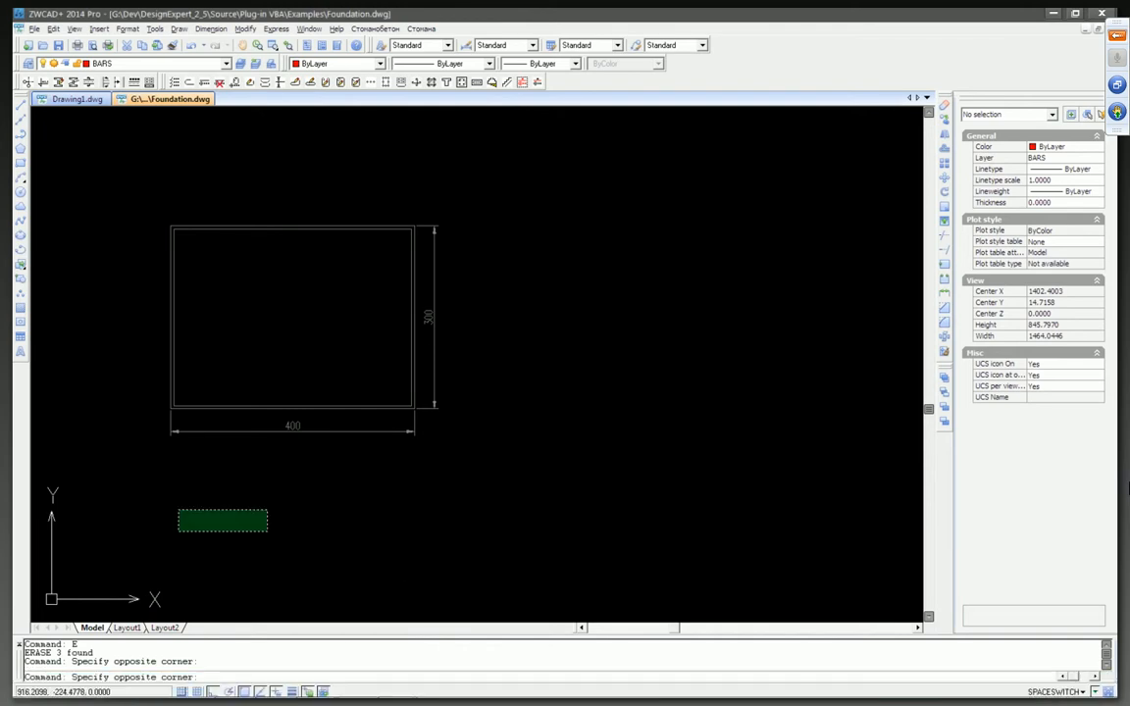
left_click(178, 509)
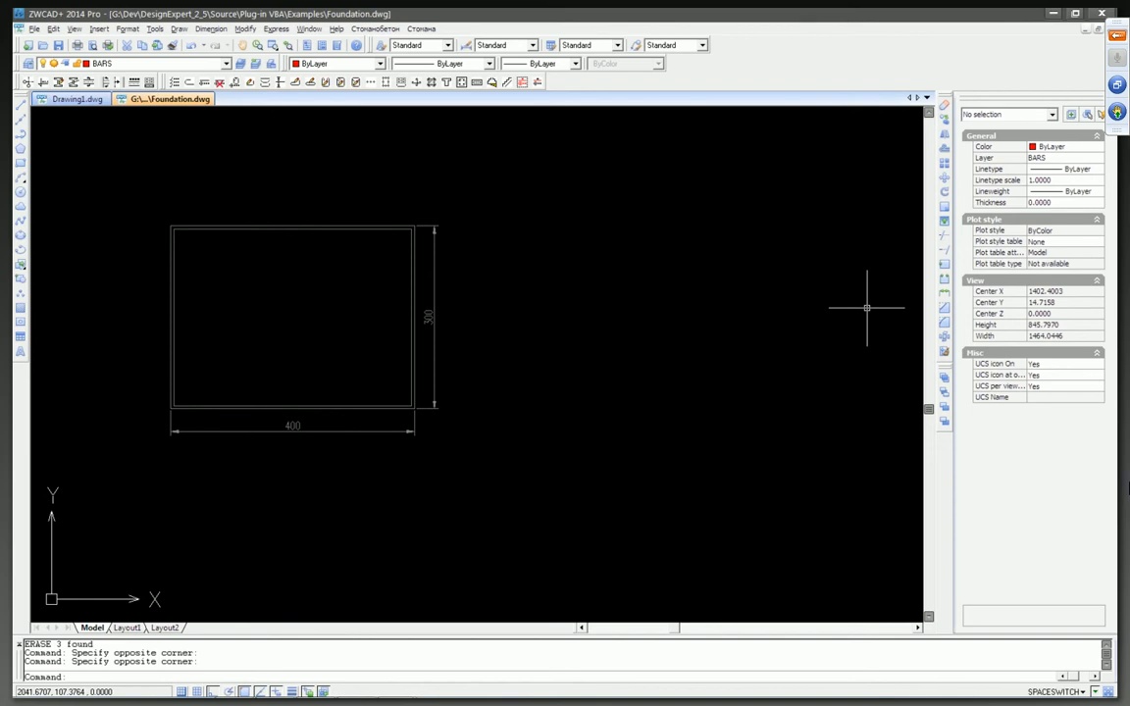
middle_click_drag(575, 322, 687, 318)
scroll(431, 271, "up", 3)
scroll(430, 271, "down", 4)
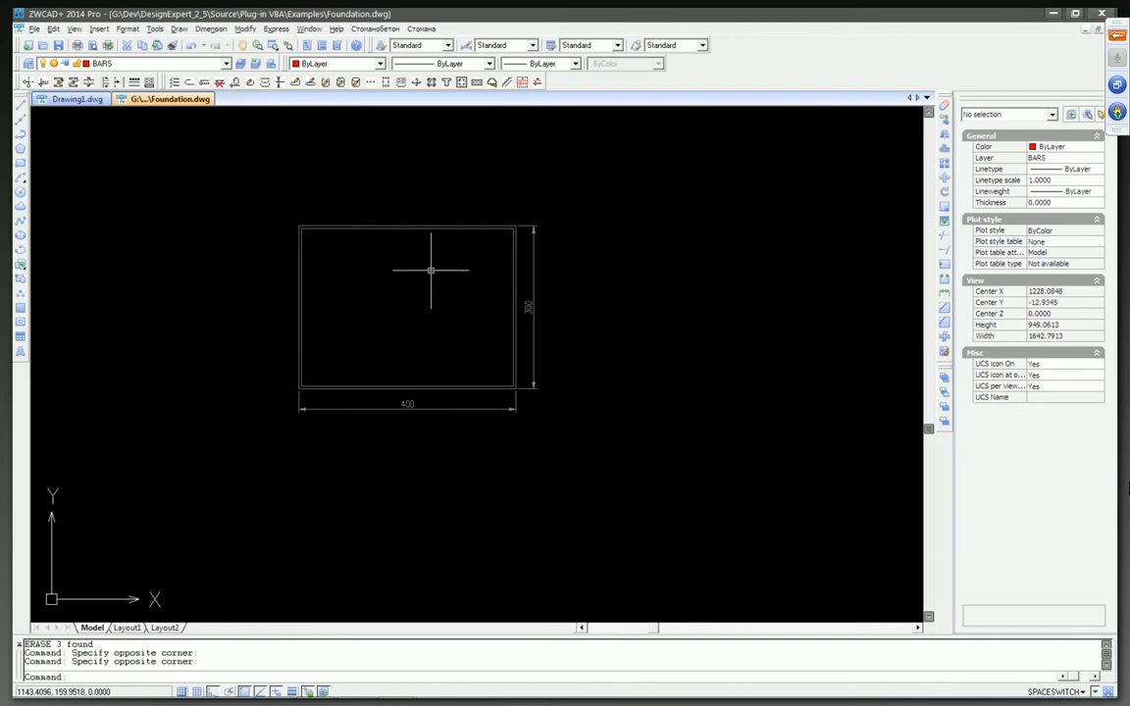
middle_click_drag(430, 270, 484, 291)
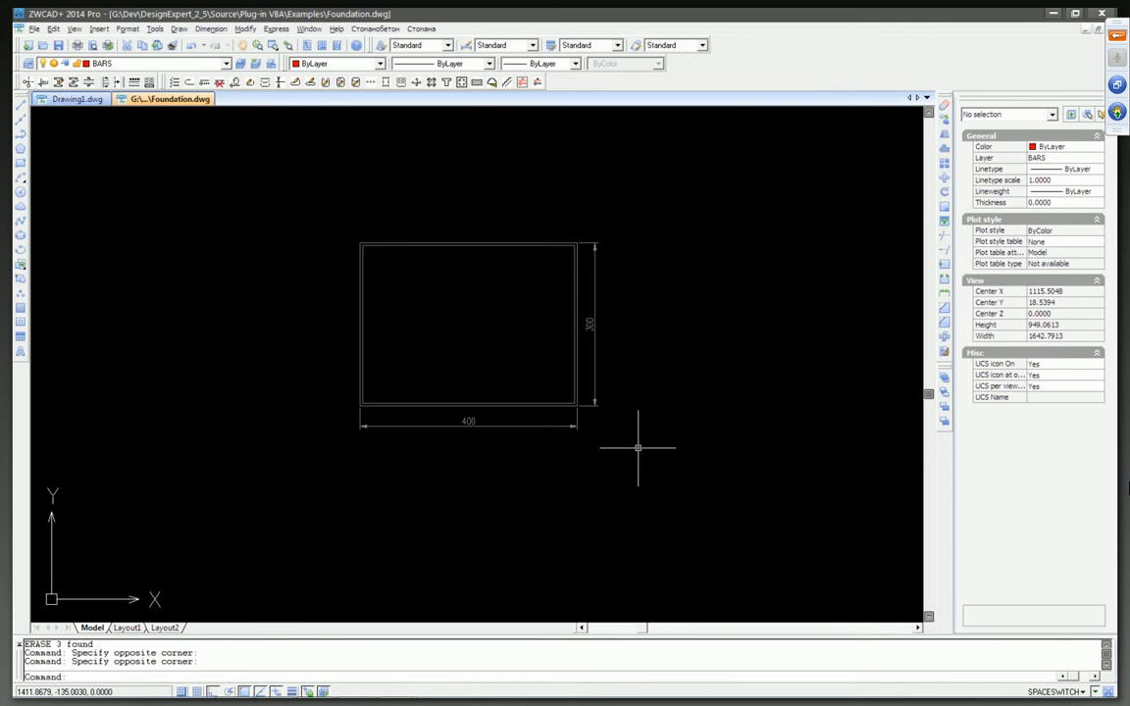
scroll(472, 397, "up", 2)
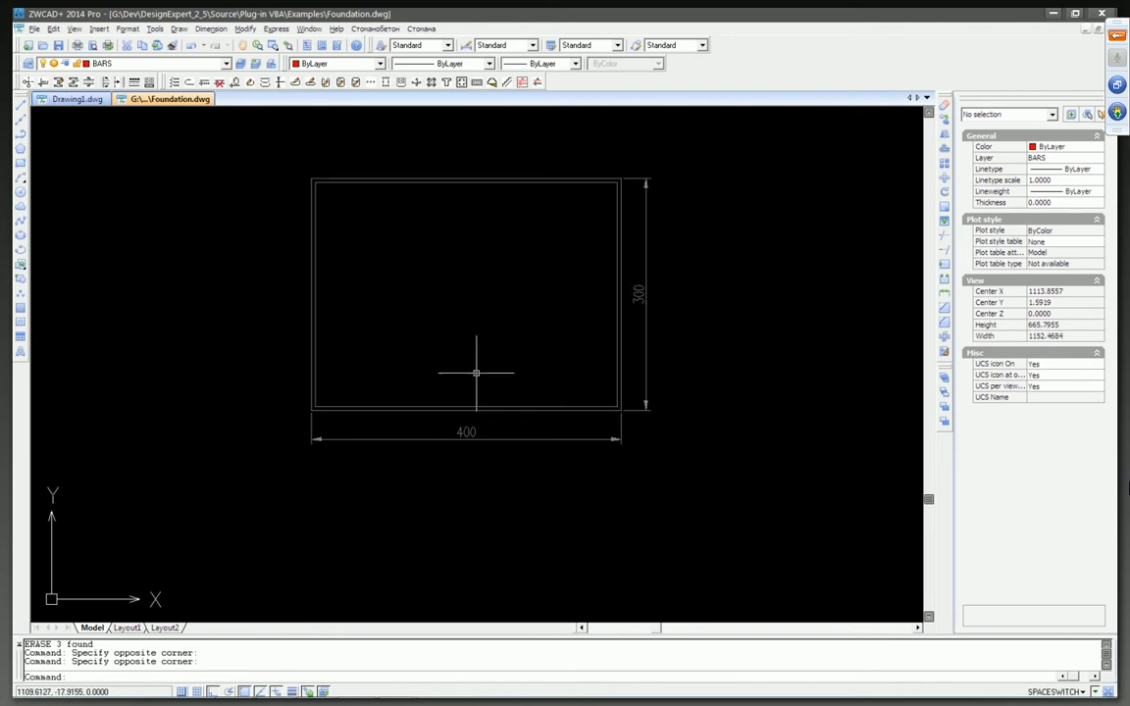
middle_click_drag(495, 338, 492, 365)
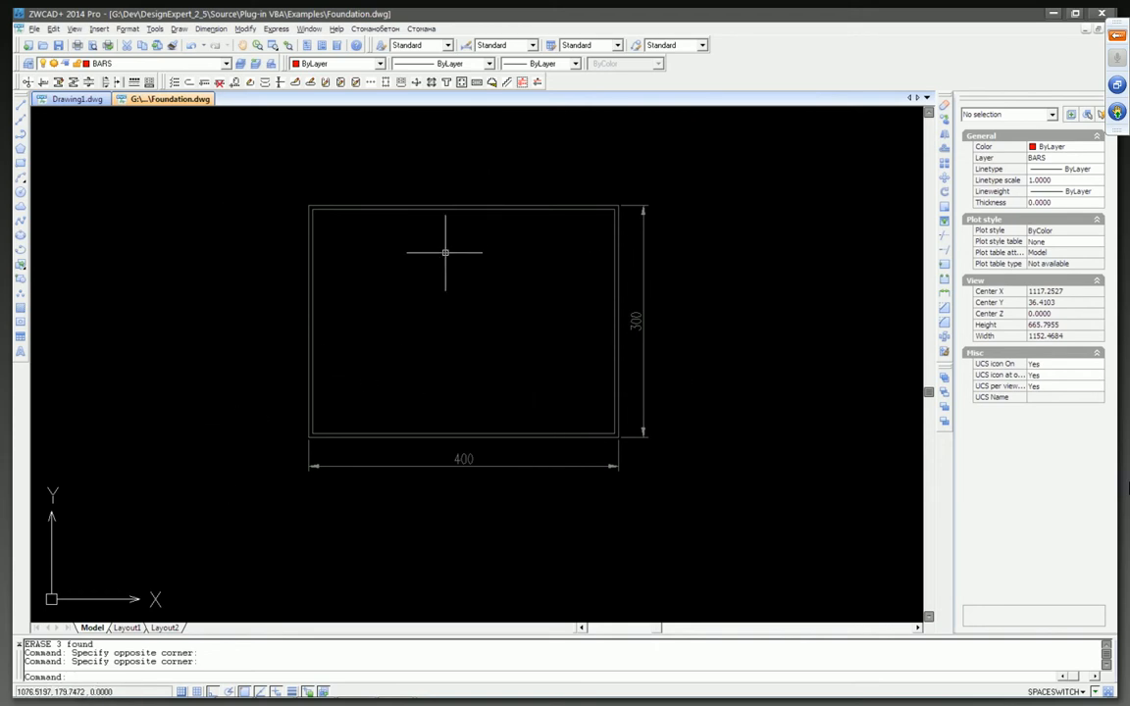
middle_click_drag(444, 247, 440, 255)
key("Escape")
key("Escape")
middle_click_drag(380, 229, 386, 220)
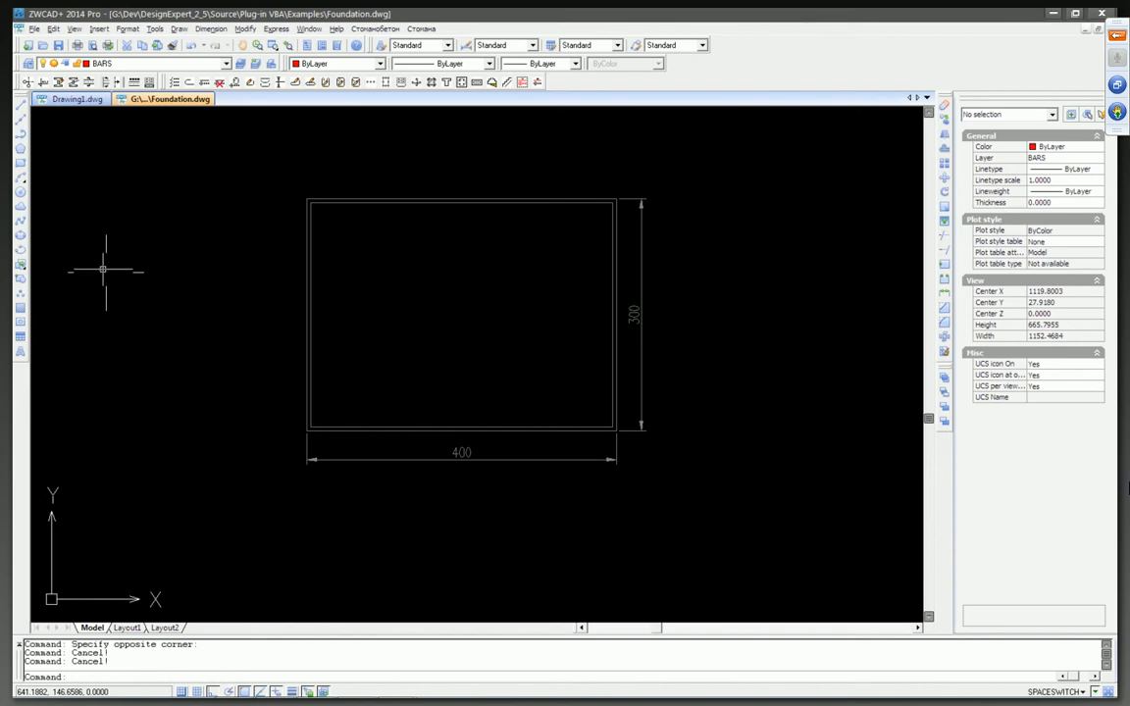
key("Escape")
middle_click_drag(163, 217, 159, 199)
middle_click_drag(310, 199, 256, 189)
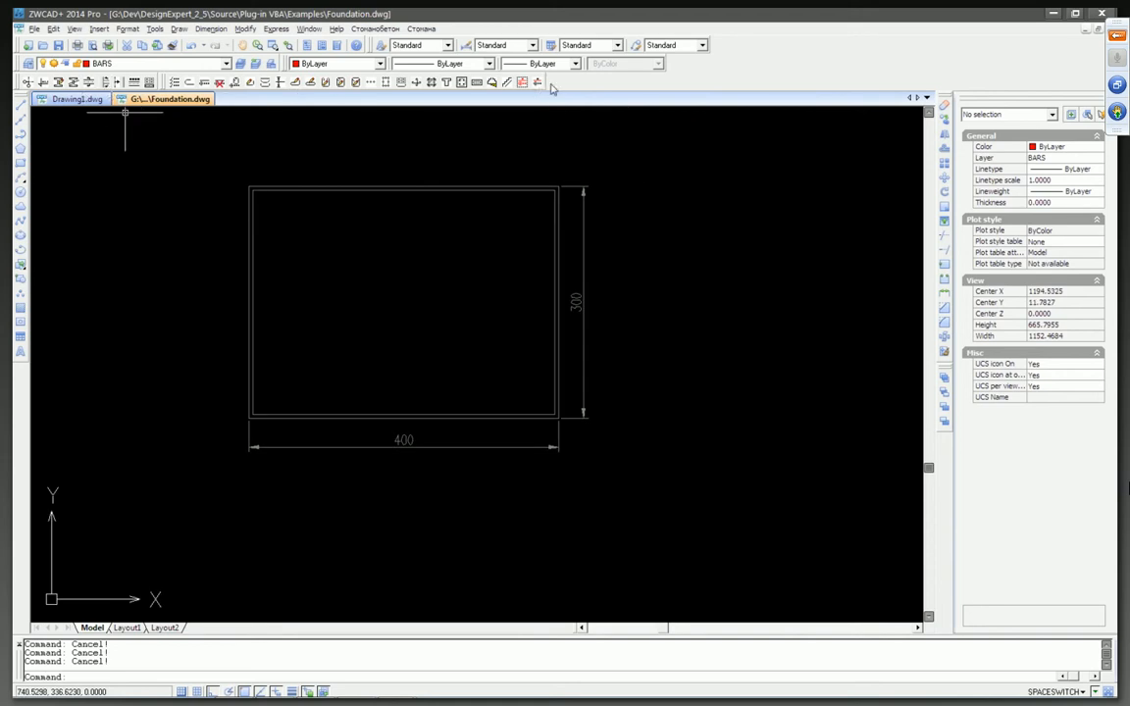
left_click(377, 29)
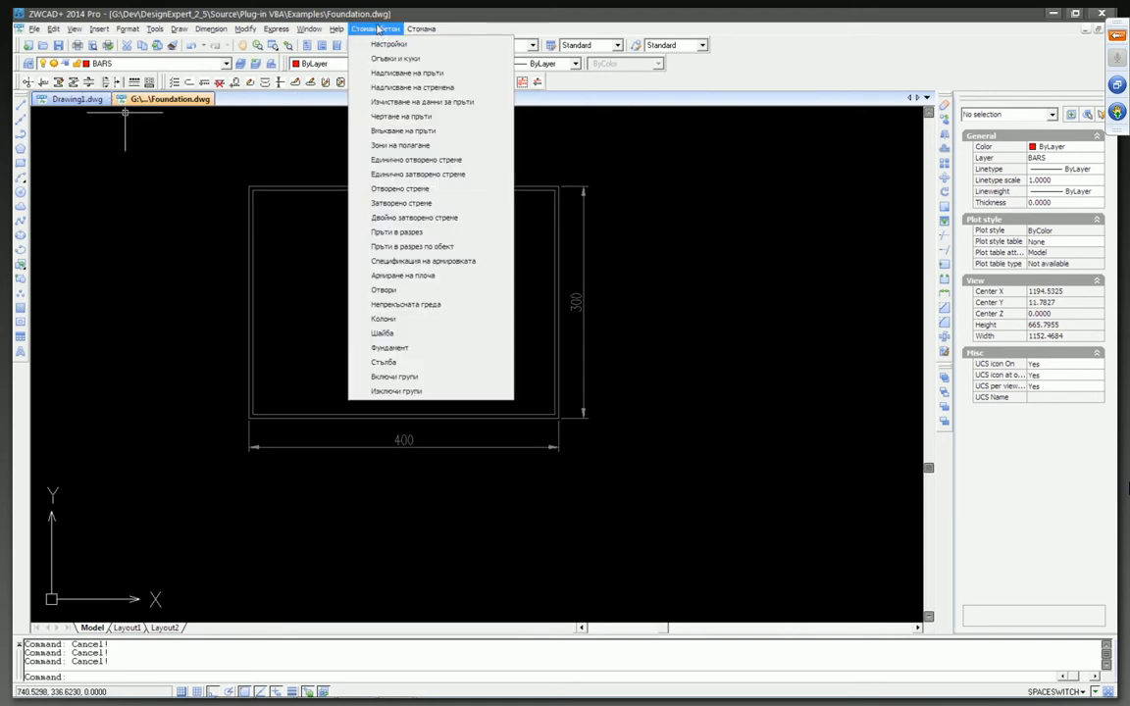
left_click(428, 13)
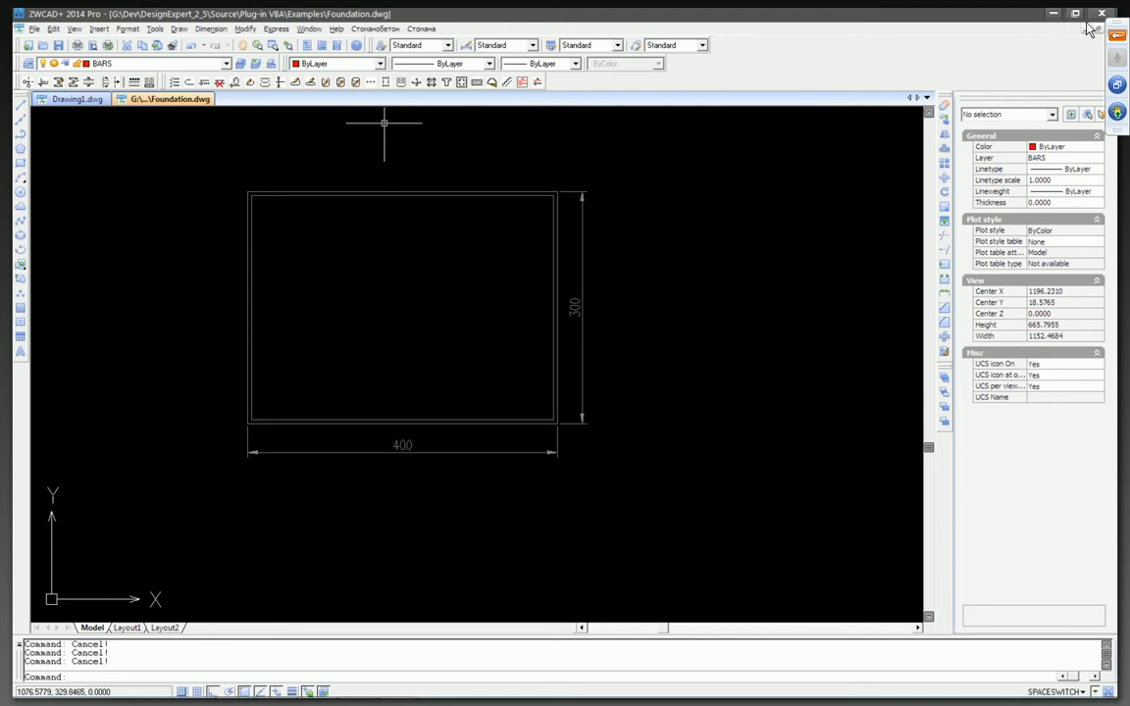
Step: Run MENULOAD and browse for a menu file in the %localappdata% folder
type("menu")
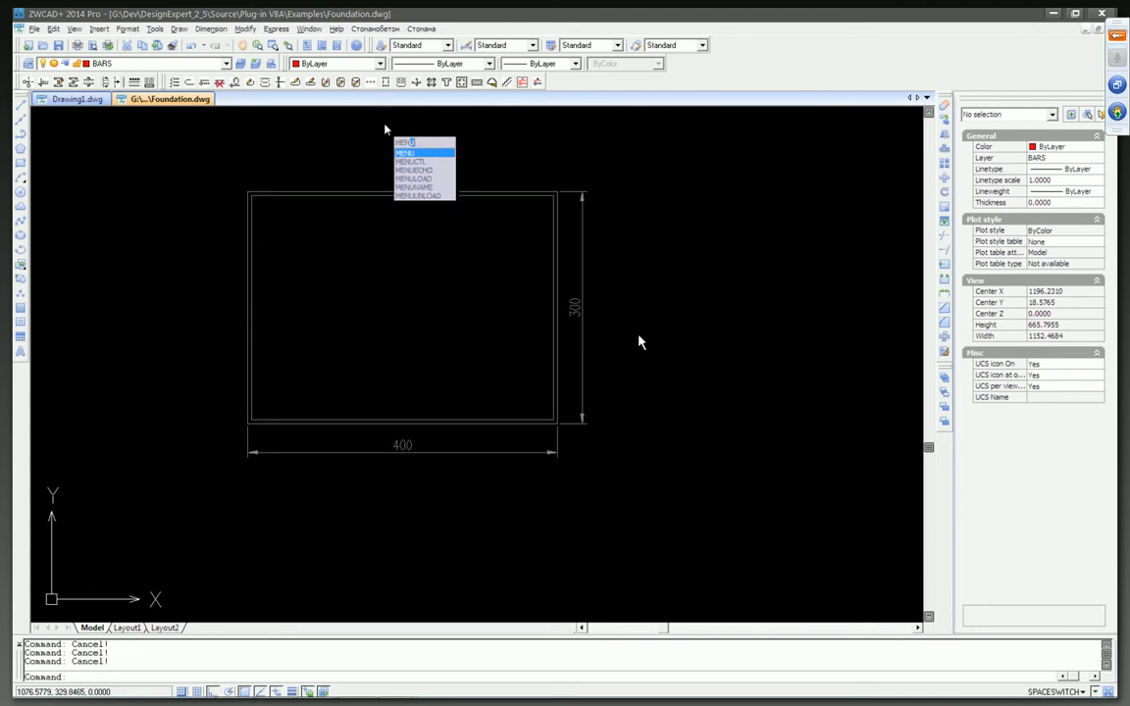
key("Escape")
type("load")
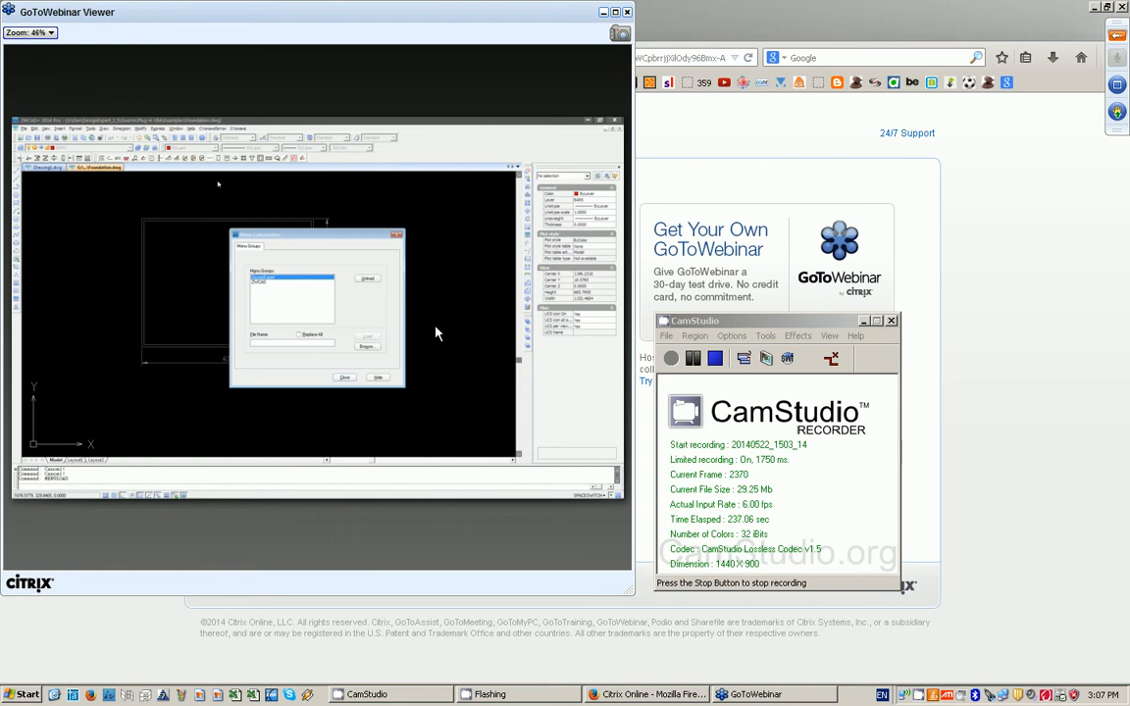
double_click(538, 16)
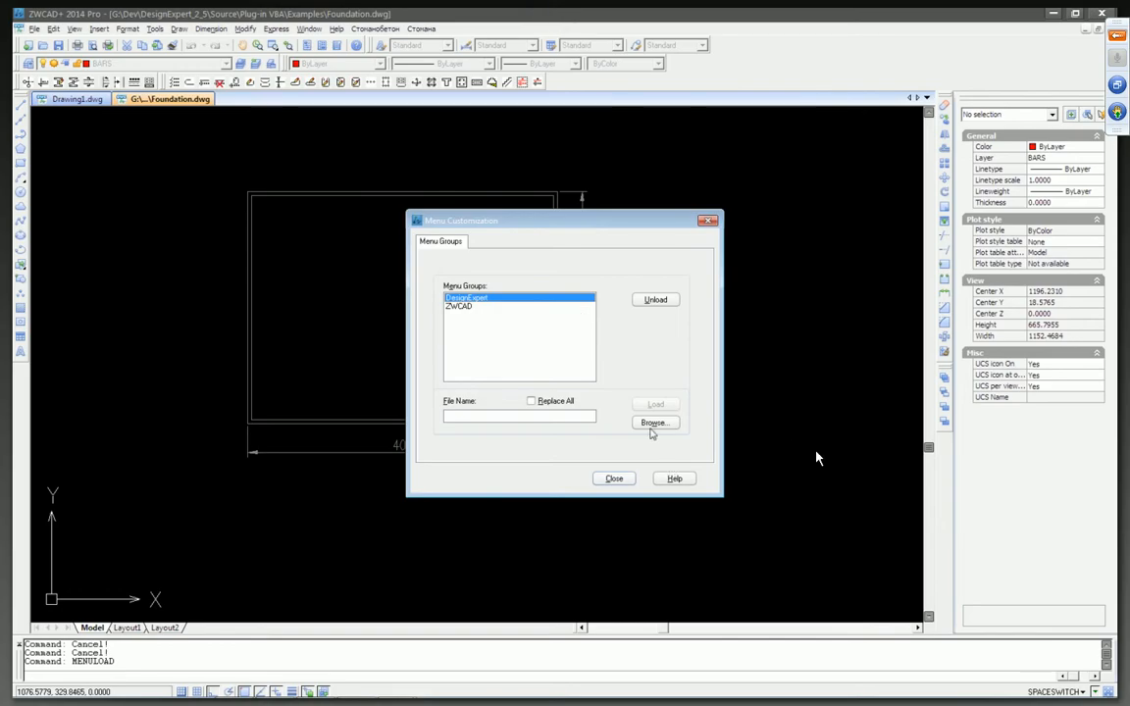
left_click(650, 425)
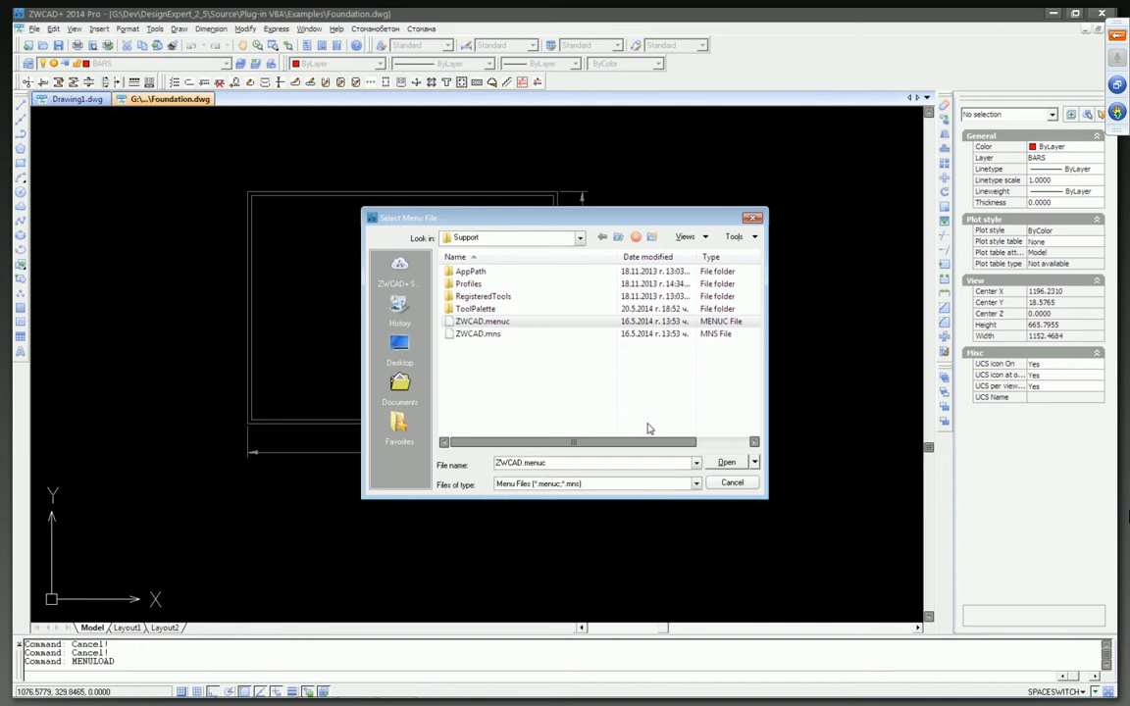
left_click(490, 239)
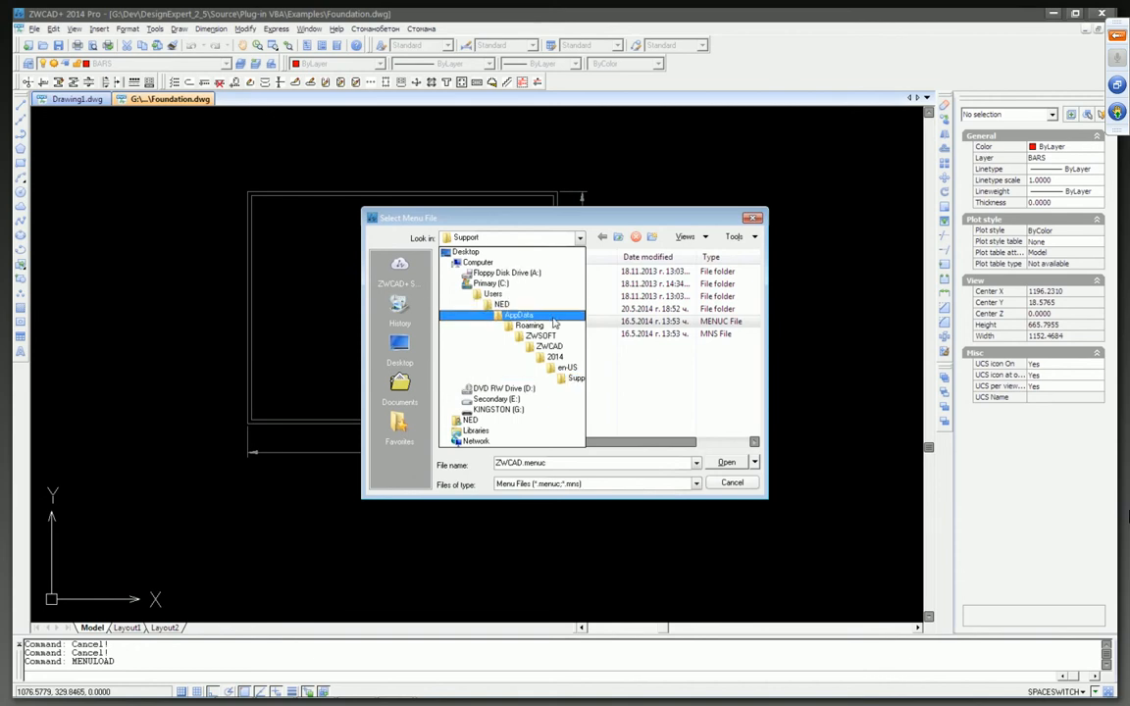
left_click(504, 239)
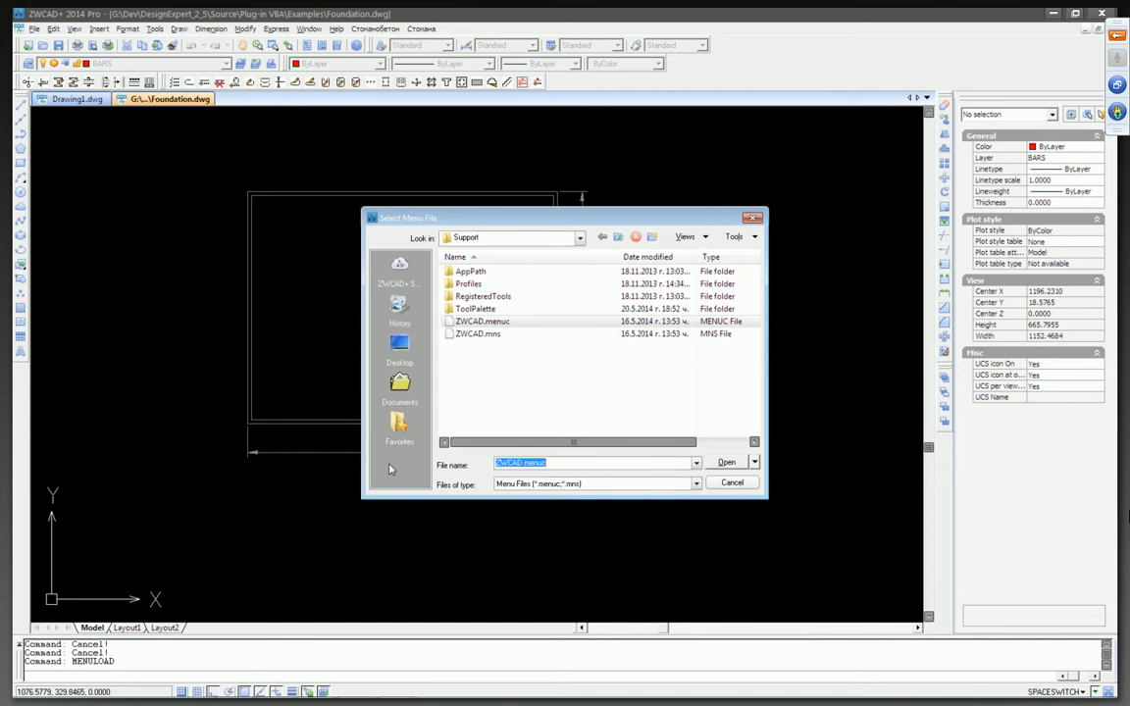
type("%localappdata%")
key("Return")
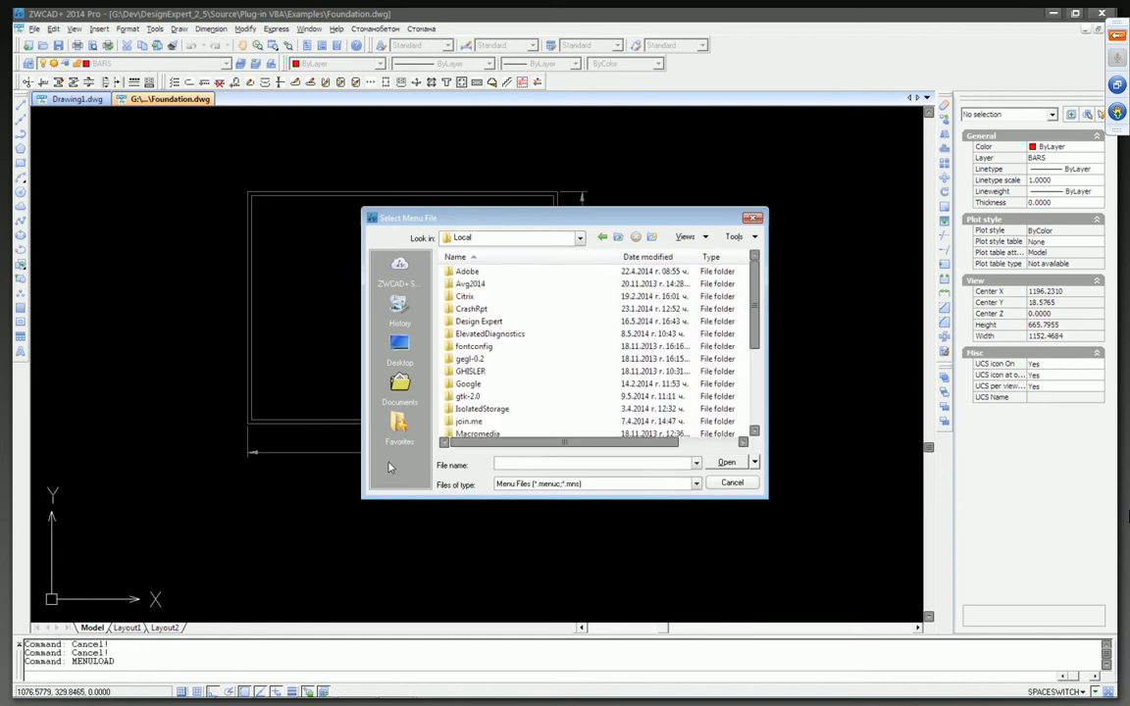
Step: Go to the Menu folder inside Design Expert and ZWCAD in the menu file selection
left_click(513, 238)
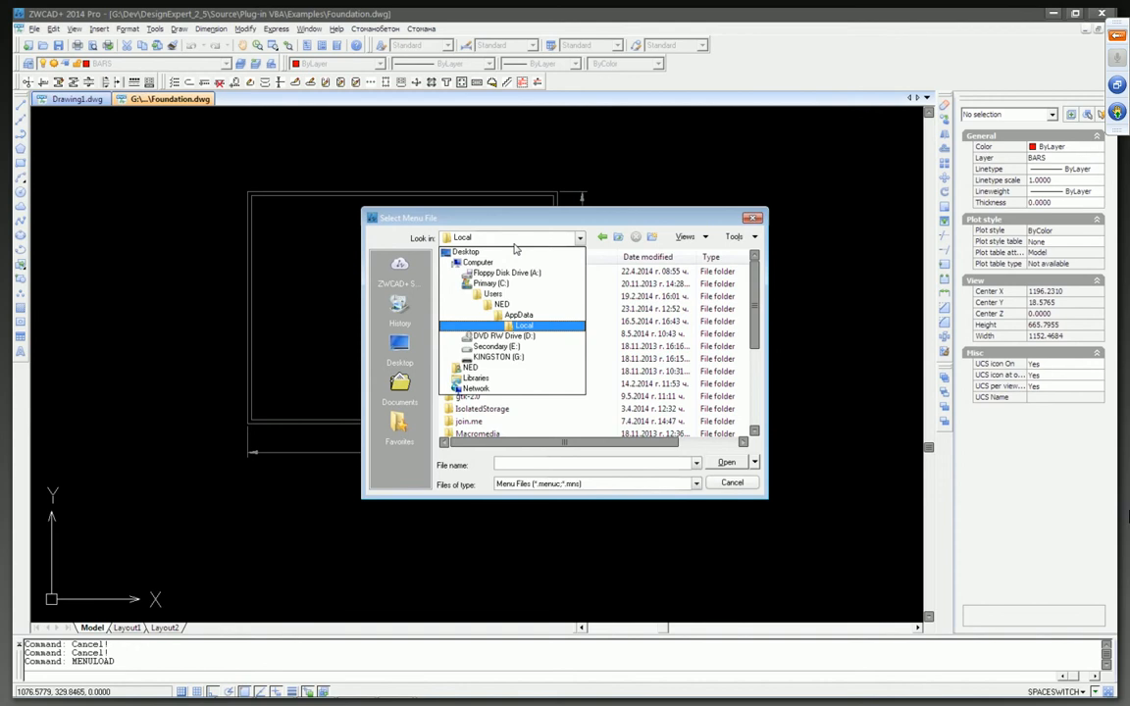
left_click(514, 244)
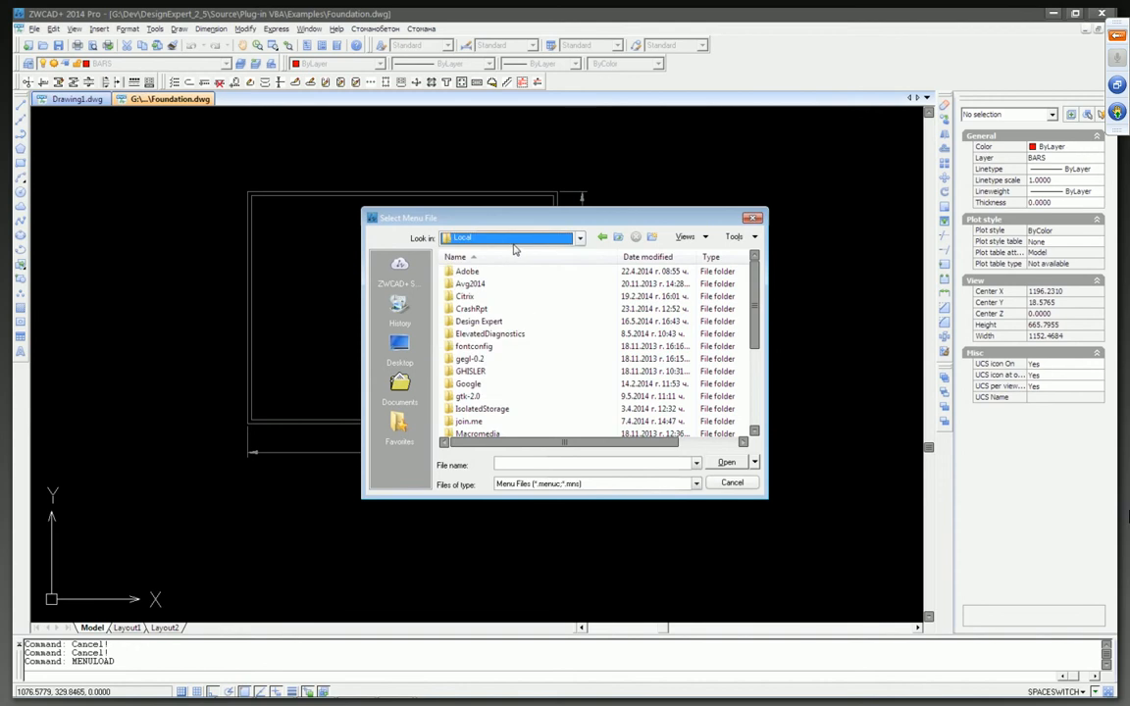
double_click(510, 324)
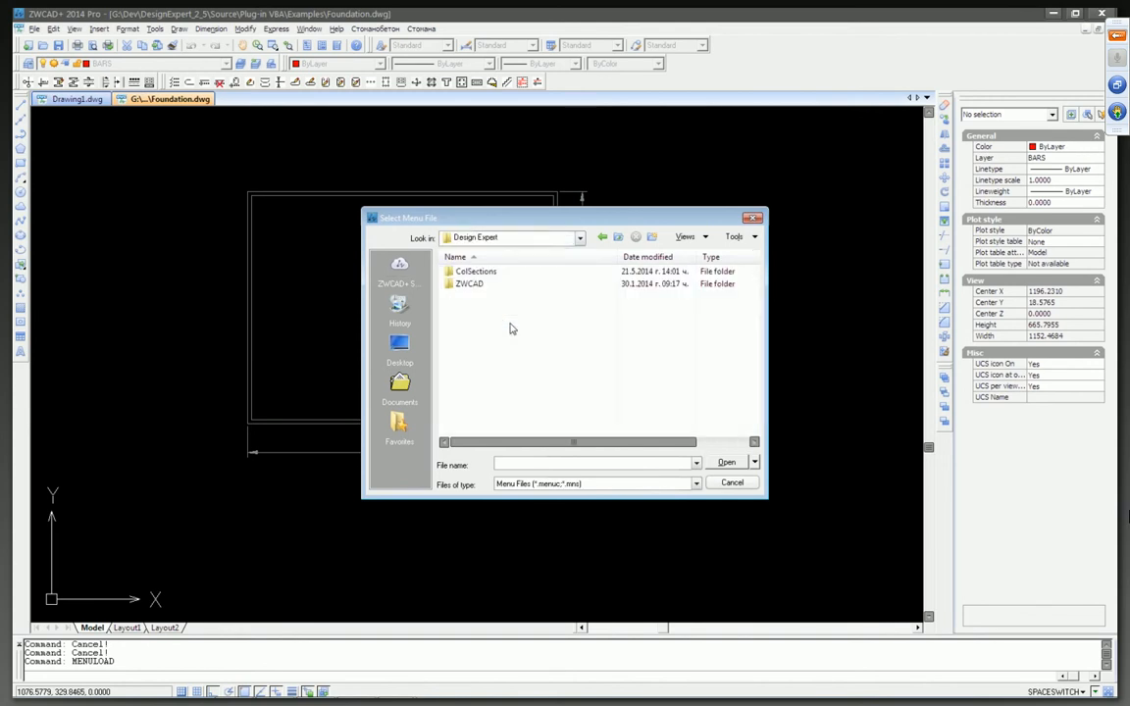
double_click(476, 286)
double_click(462, 272)
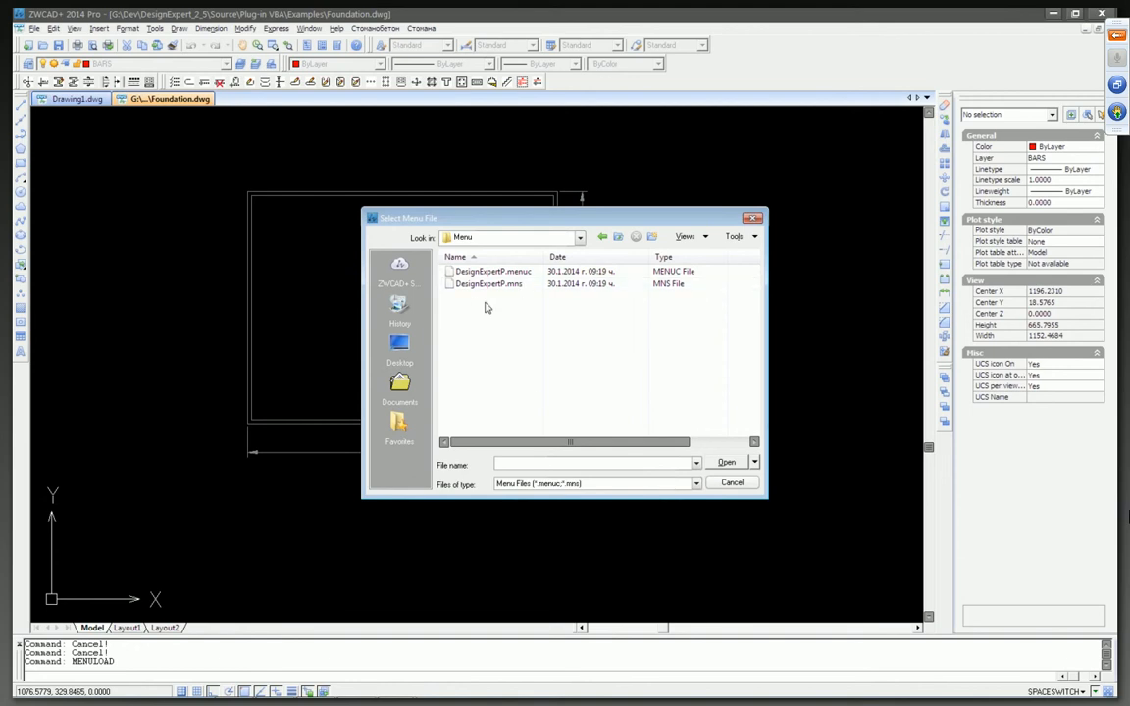
Step: List the Menu Template (*.mnu) files in the Menu folder, then leave menu customization without loading one
left_click(549, 484)
left_click(540, 502)
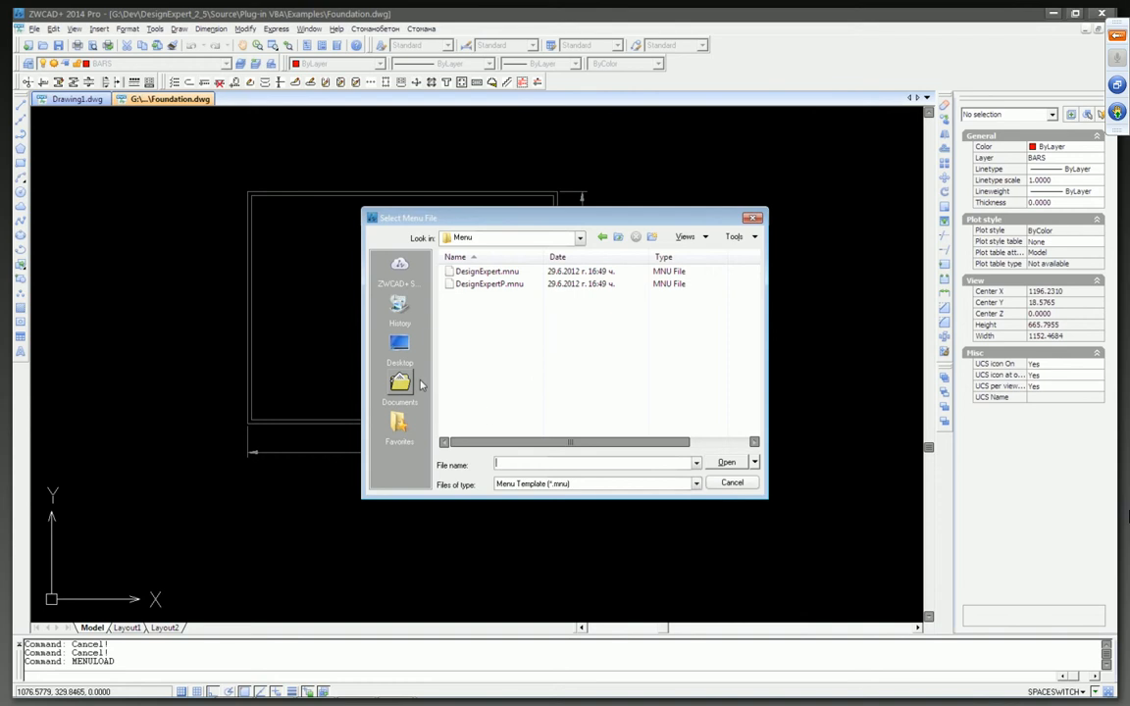
double_click(488, 284)
key("Escape")
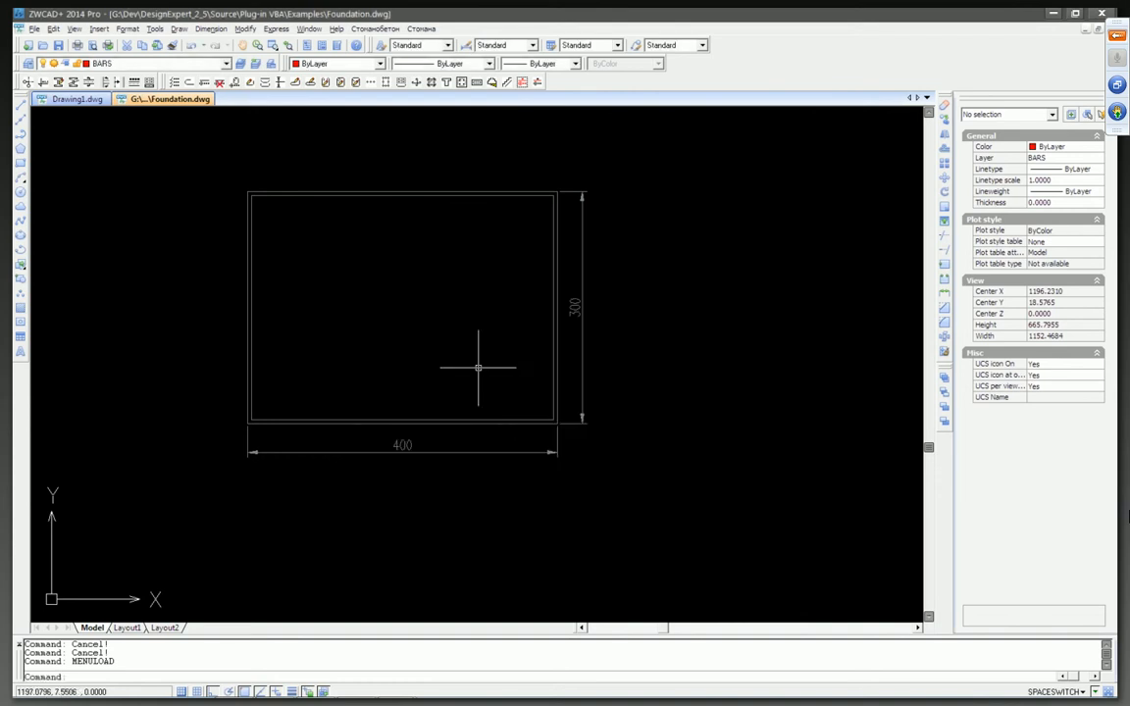
Step: Run APPLOAD and start adding application files to the startup suite
scroll(479, 371, "up", 3)
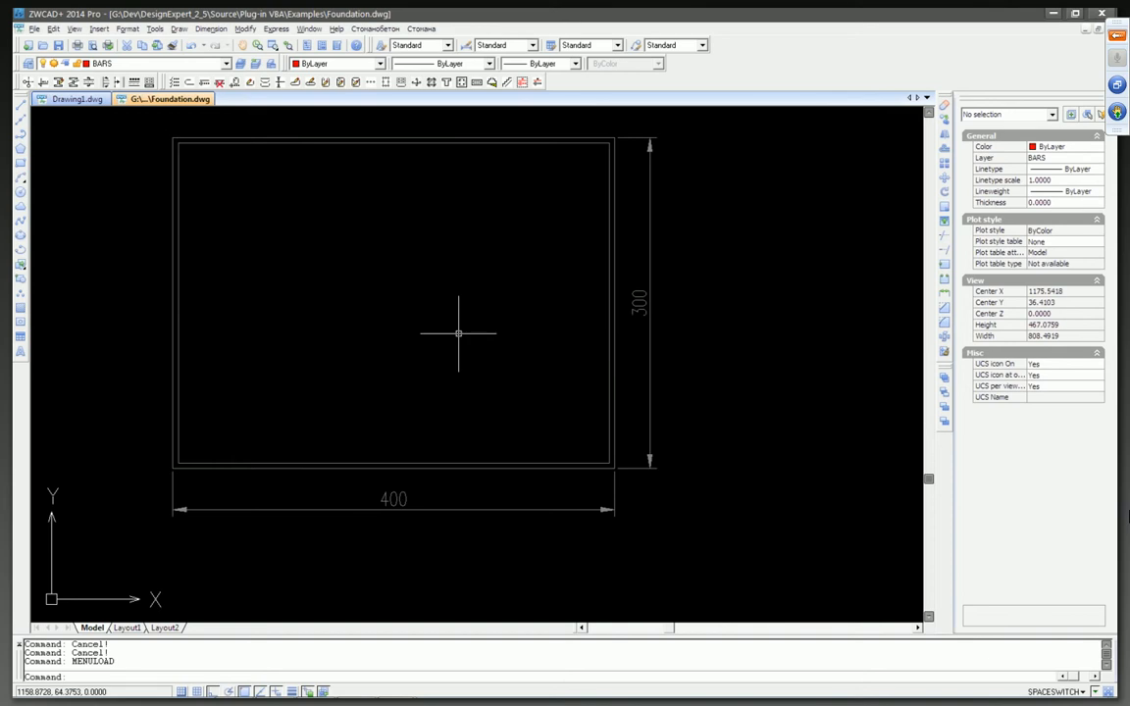
type("APpload")
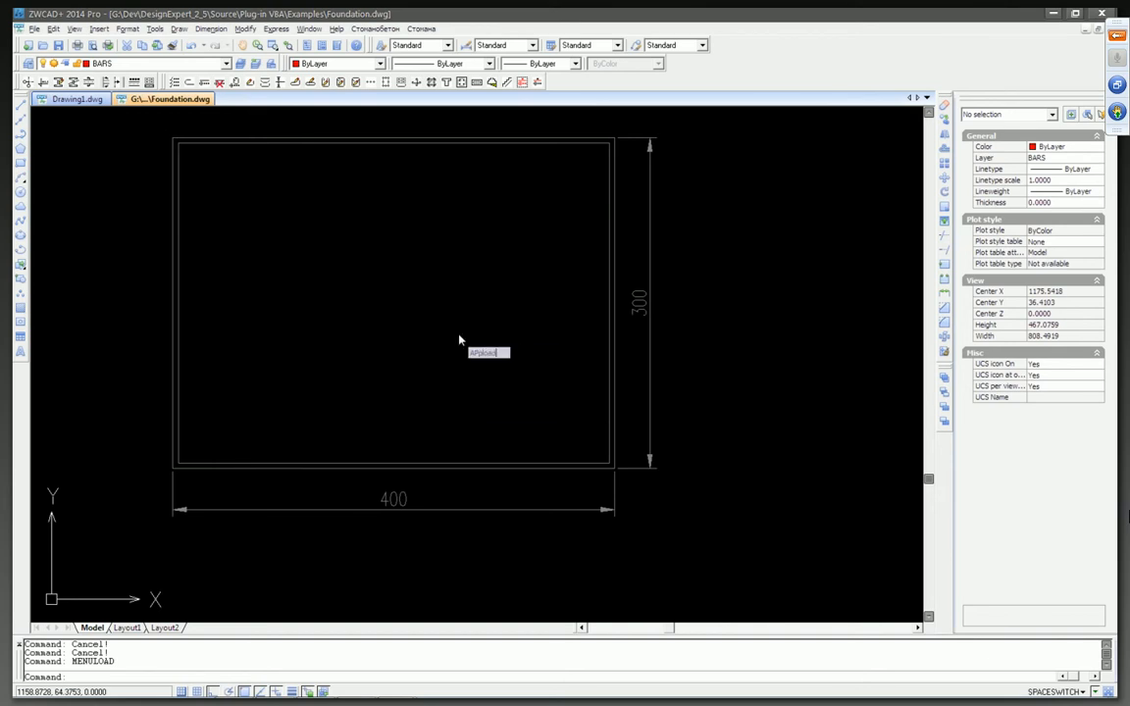
key("Return")
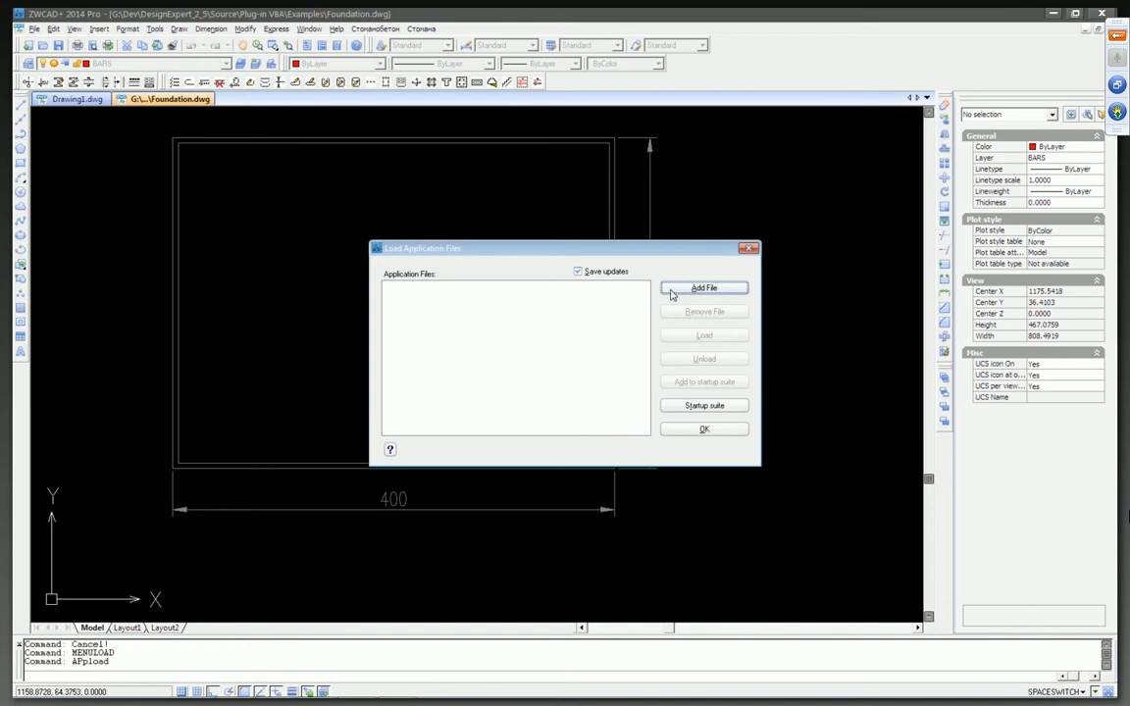
left_click(695, 406)
left_click(471, 424)
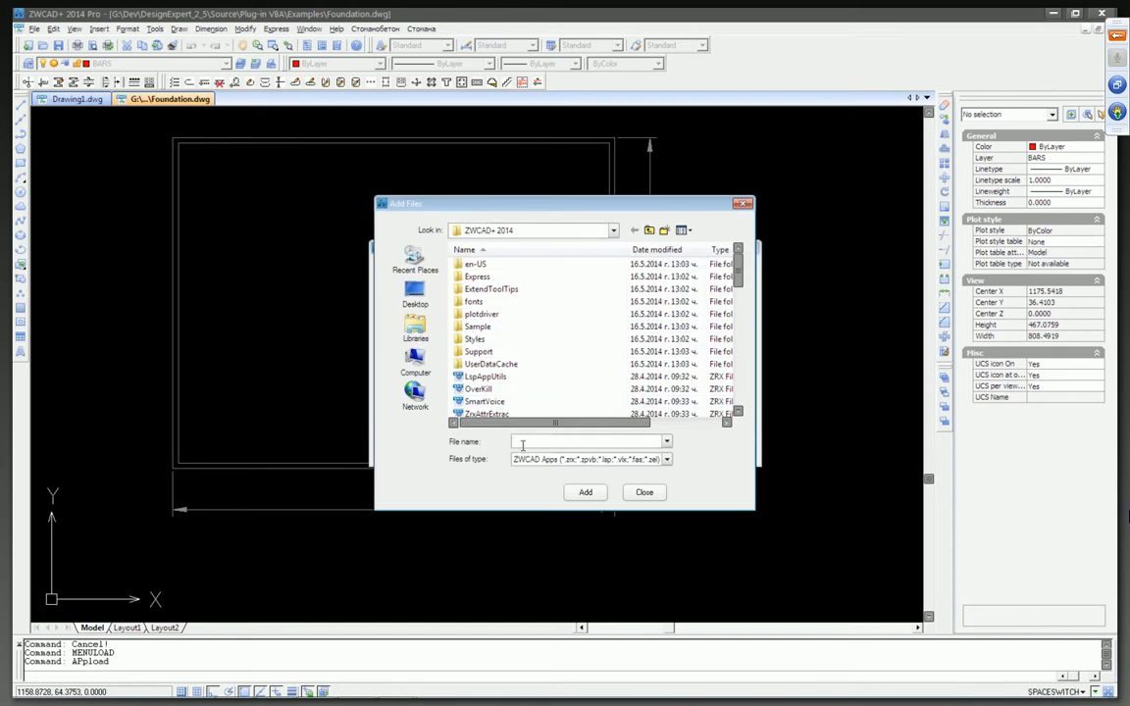
Step: Browse from %localappdata% through Design Expert and ZWCAD to the Menu folder holding the LISP files
type("*.loc")
type("alappdat")
type("a%")
key("Return")
double_click(488, 321)
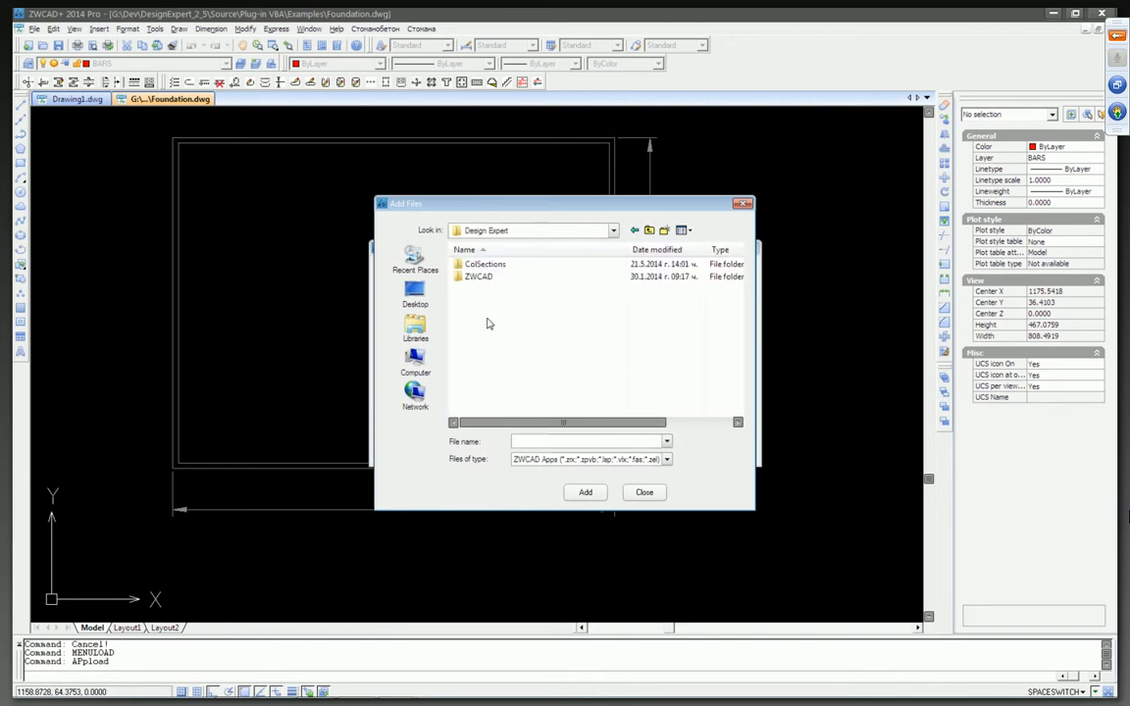
double_click(499, 277)
double_click(502, 265)
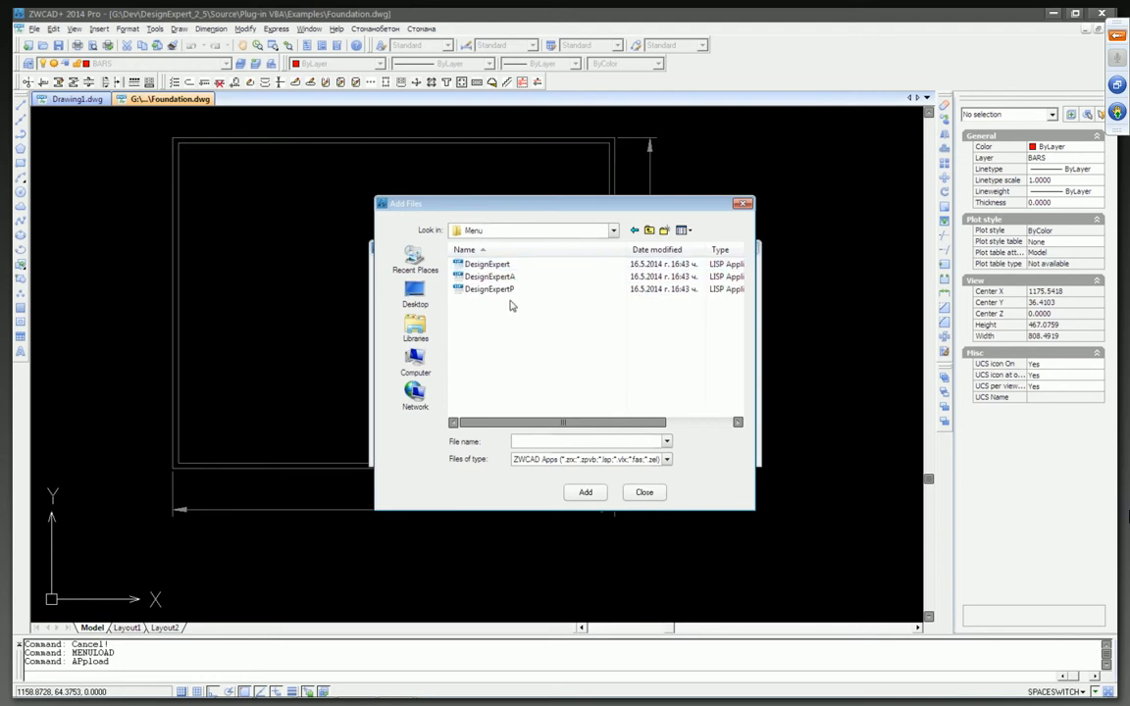
Step: Point out the DesignExpert, DesignExpertP and DesignExpertA LISP files in turn and close the file selection without adding any
left_click(512, 264)
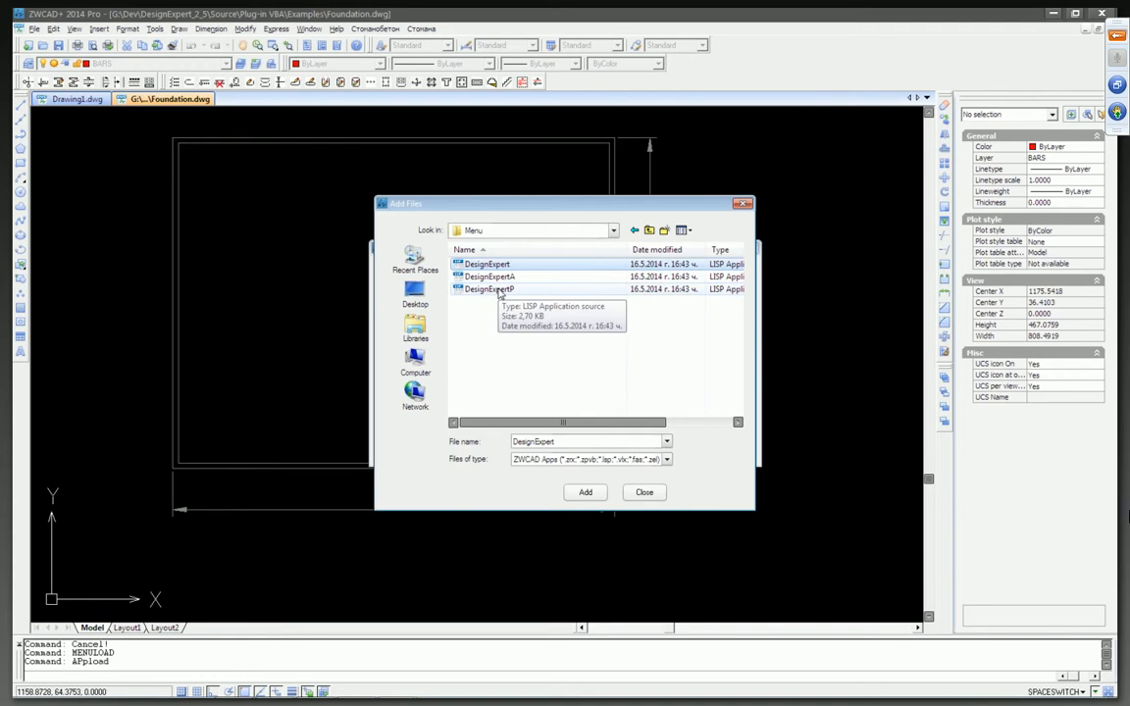
left_click(499, 291)
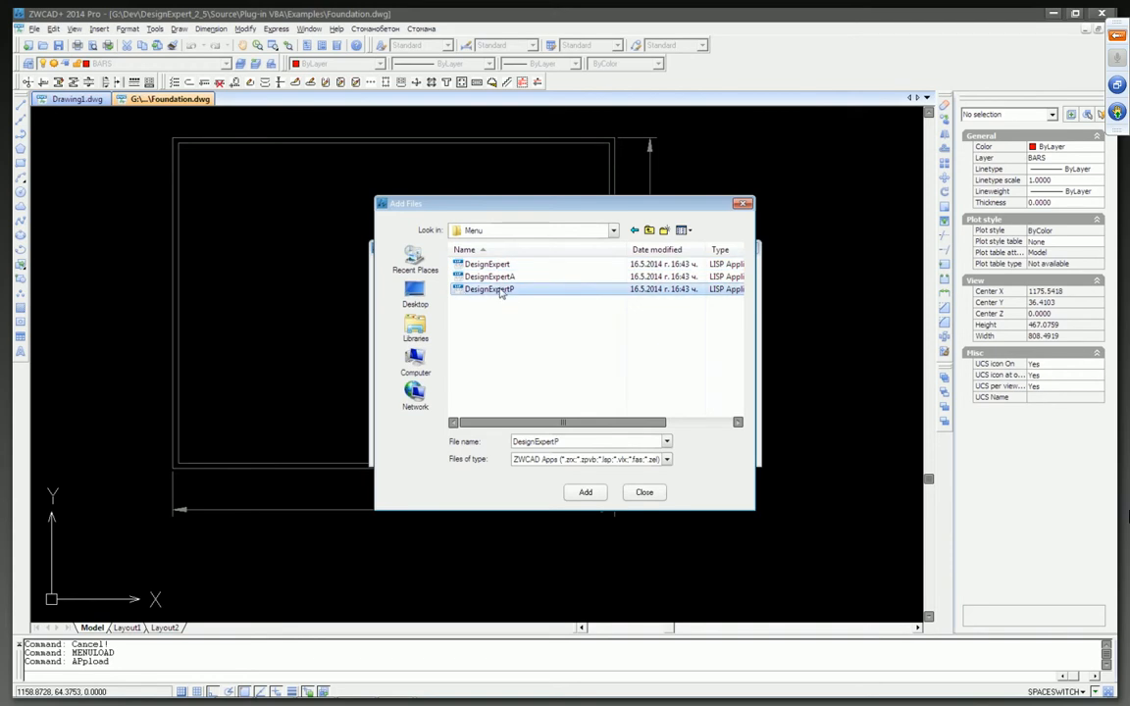
left_click(517, 279)
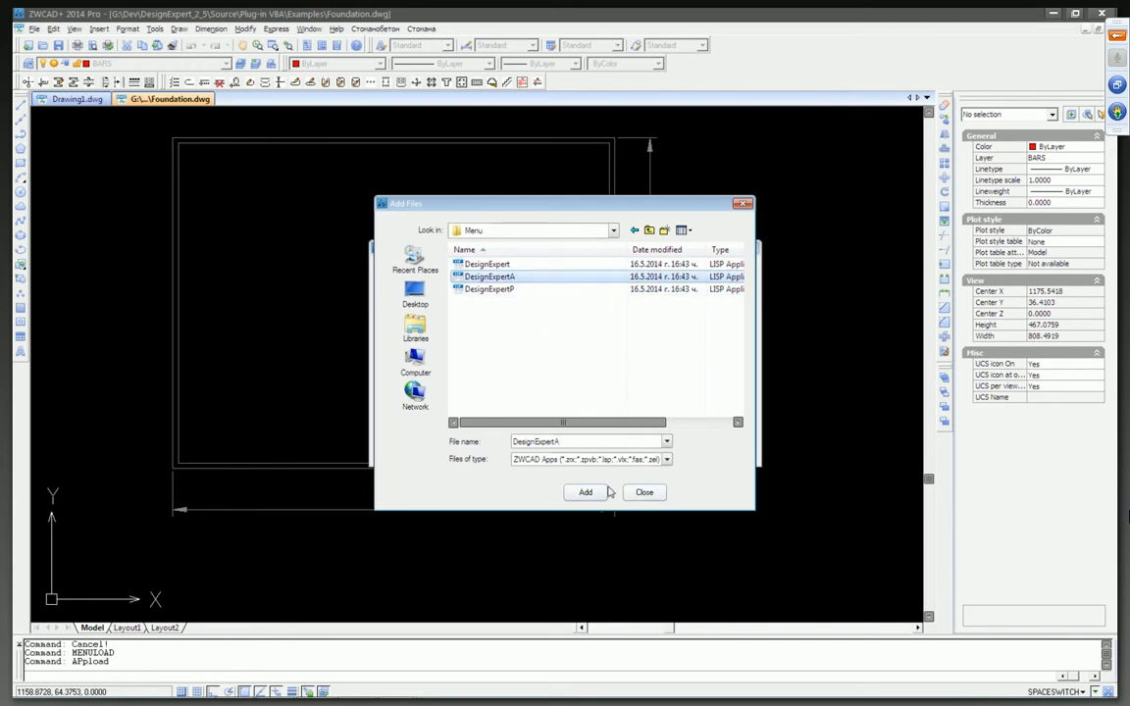
left_click(639, 493)
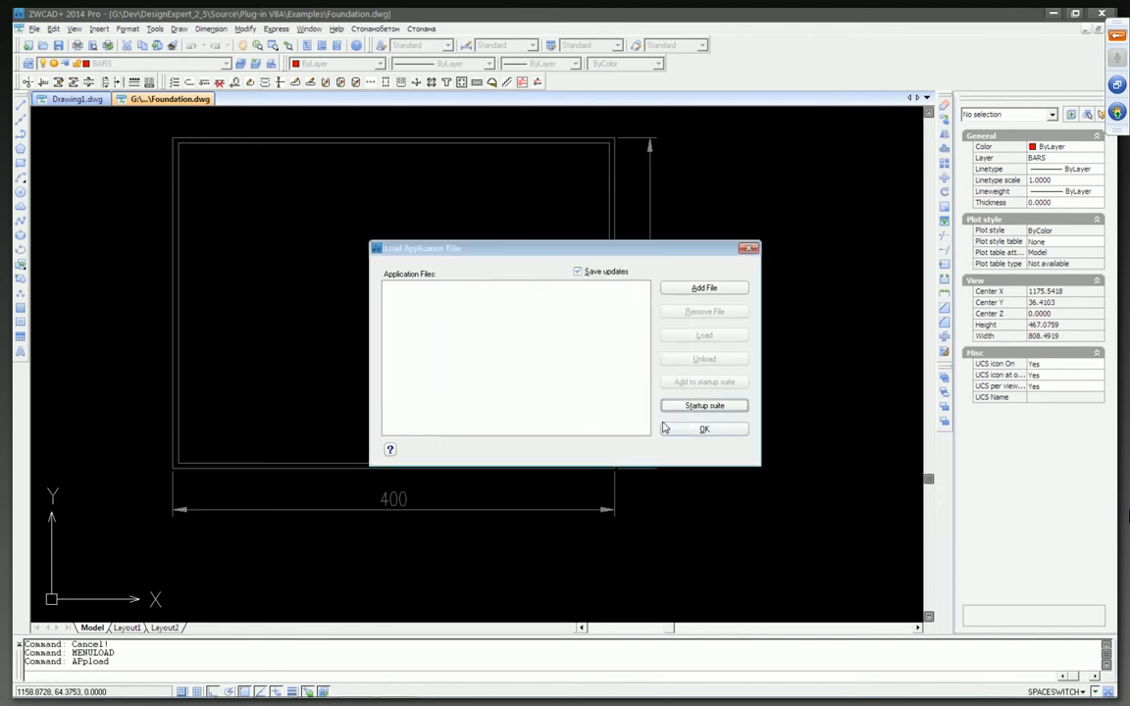
Step: Leave the application file loader without loading any file and return to the foundation drawing
left_click(749, 251)
middle_click_drag(539, 221, 538, 226)
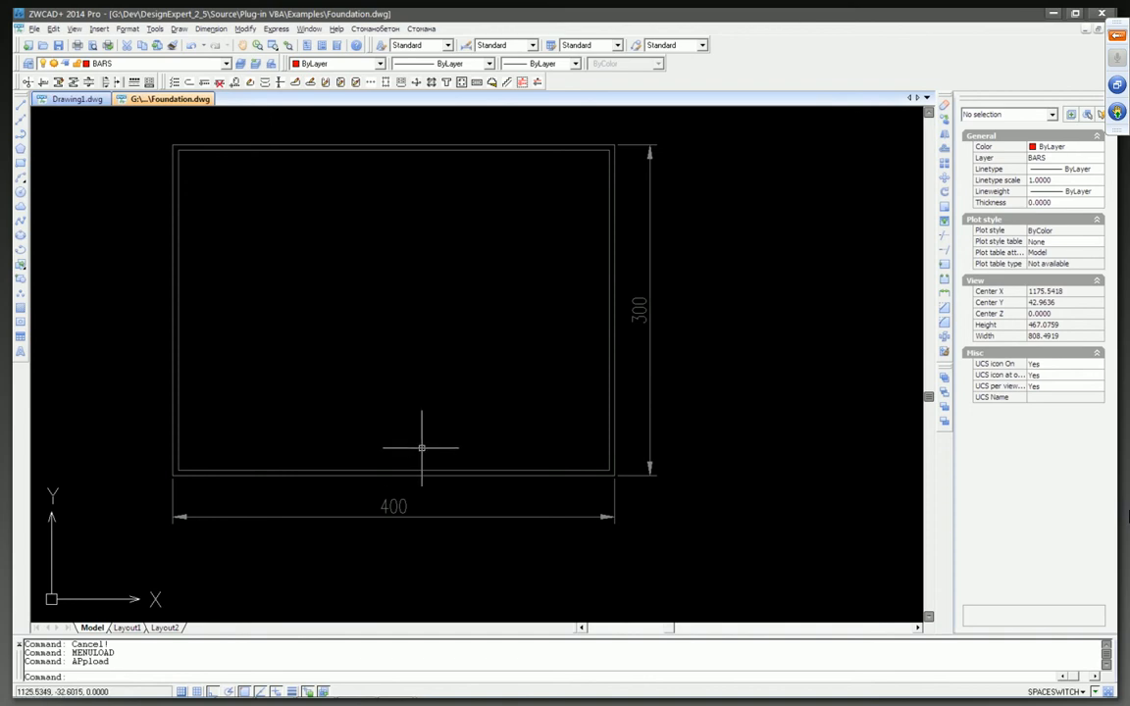
mouse_move(283, 692)
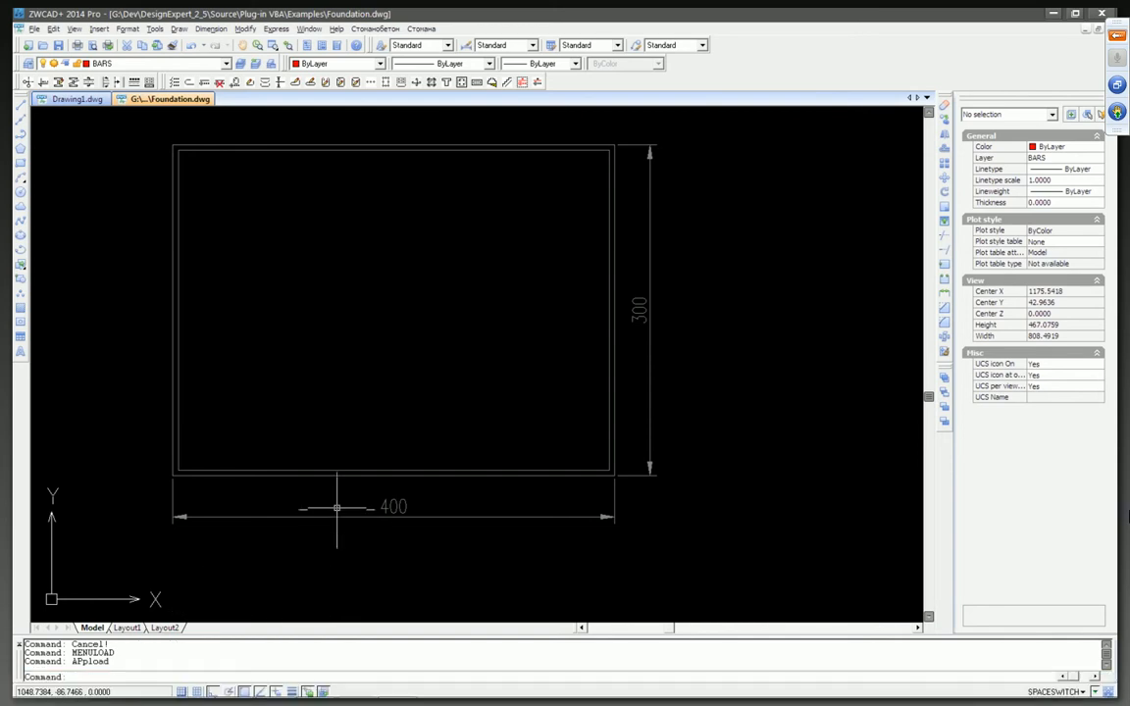
middle_click_drag(338, 502, 337, 504)
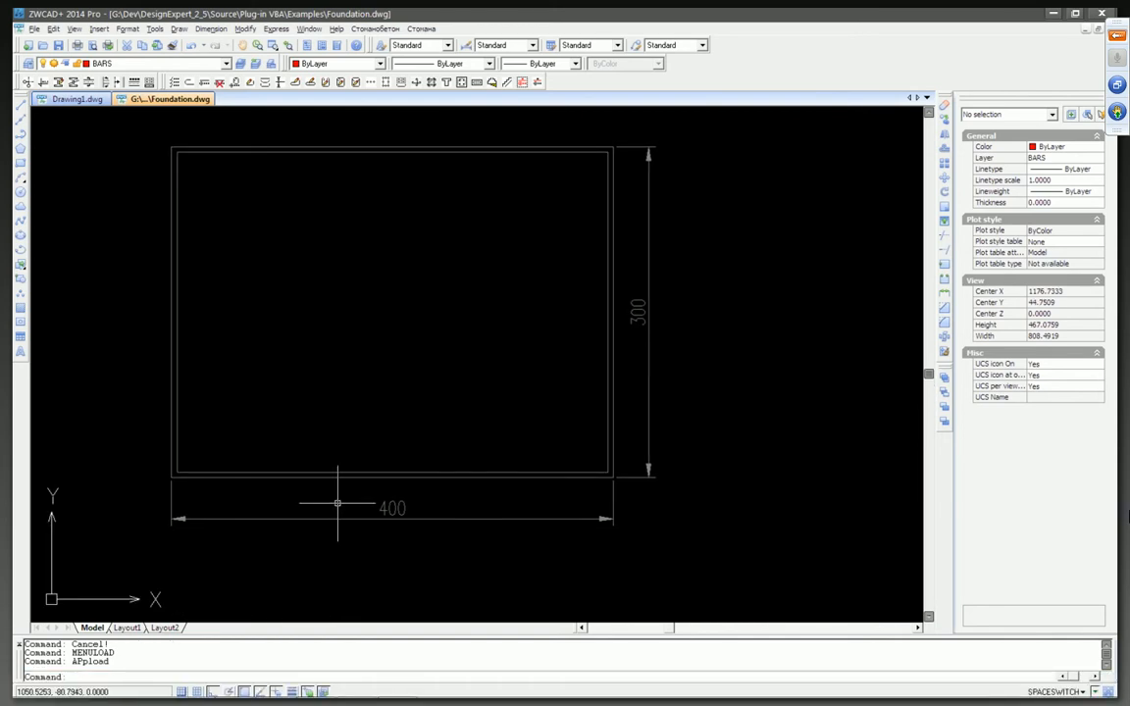
middle_click_drag(271, 395, 271, 403)
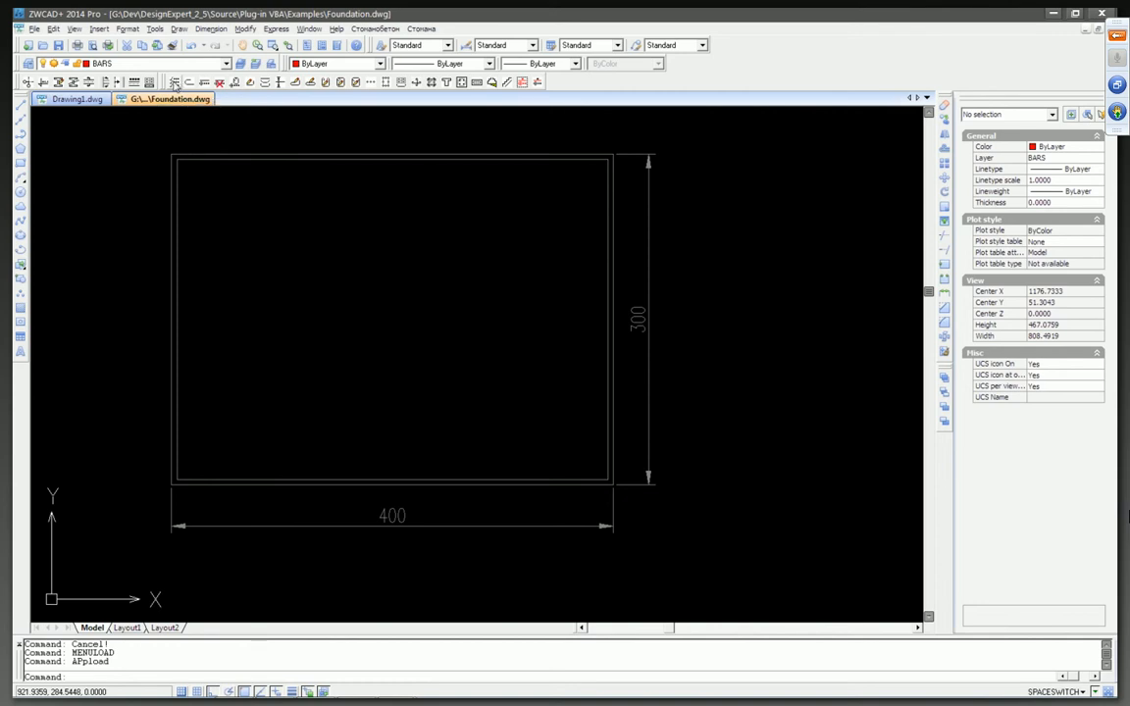
Step: Open the Design Expert settings (Настройки) and examine the layers assigned to text and reinforcement
left_click(174, 84)
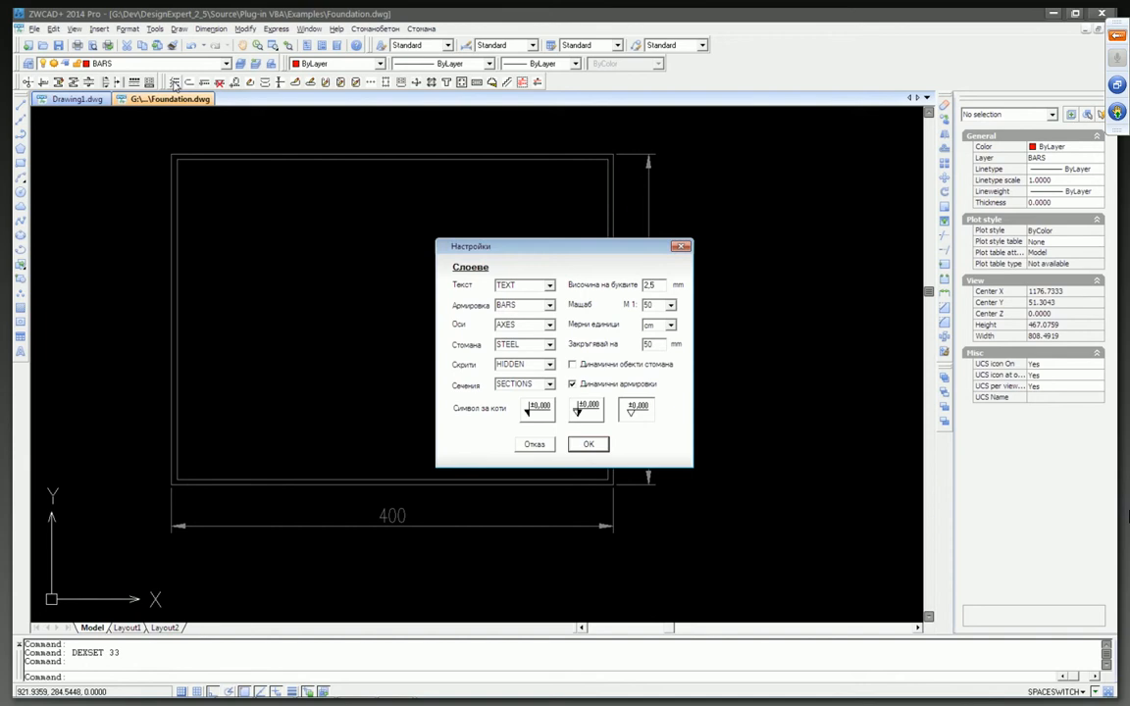
double_click(512, 286)
left_click(512, 286)
double_click(521, 303)
Step: Examine the letter height, scale, measurement unit and rounding settings, and accept the settings with cm as the unit
double_click(662, 284)
left_click(647, 306)
left_click(657, 328)
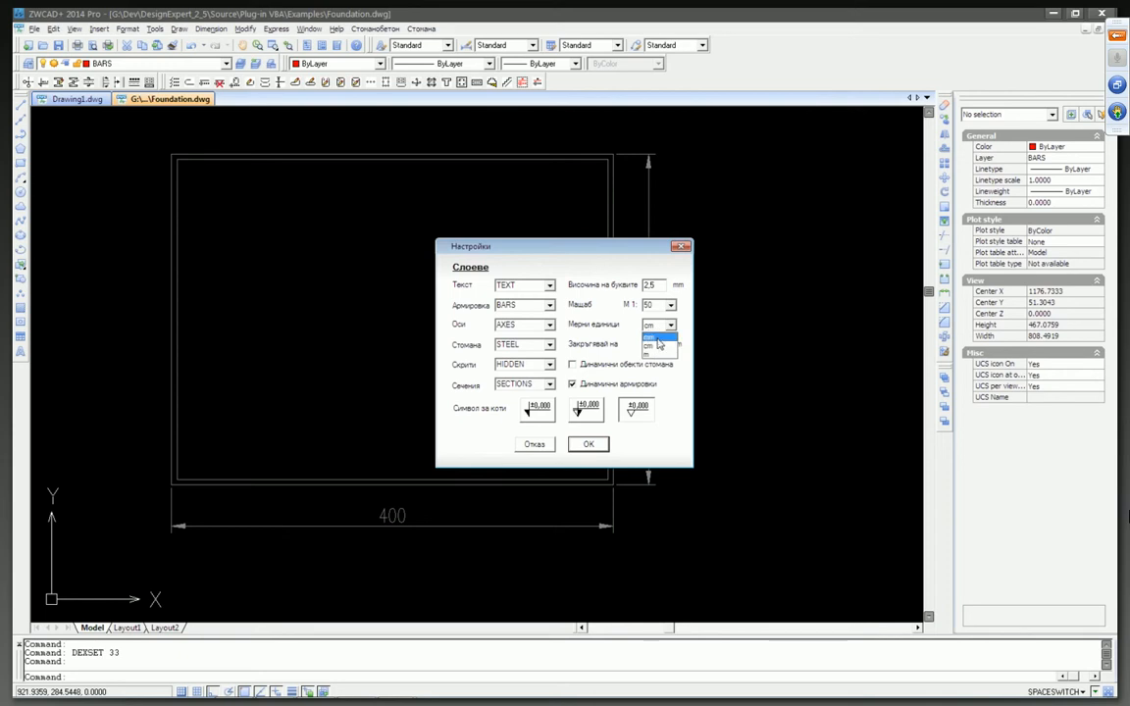
left_click(618, 340)
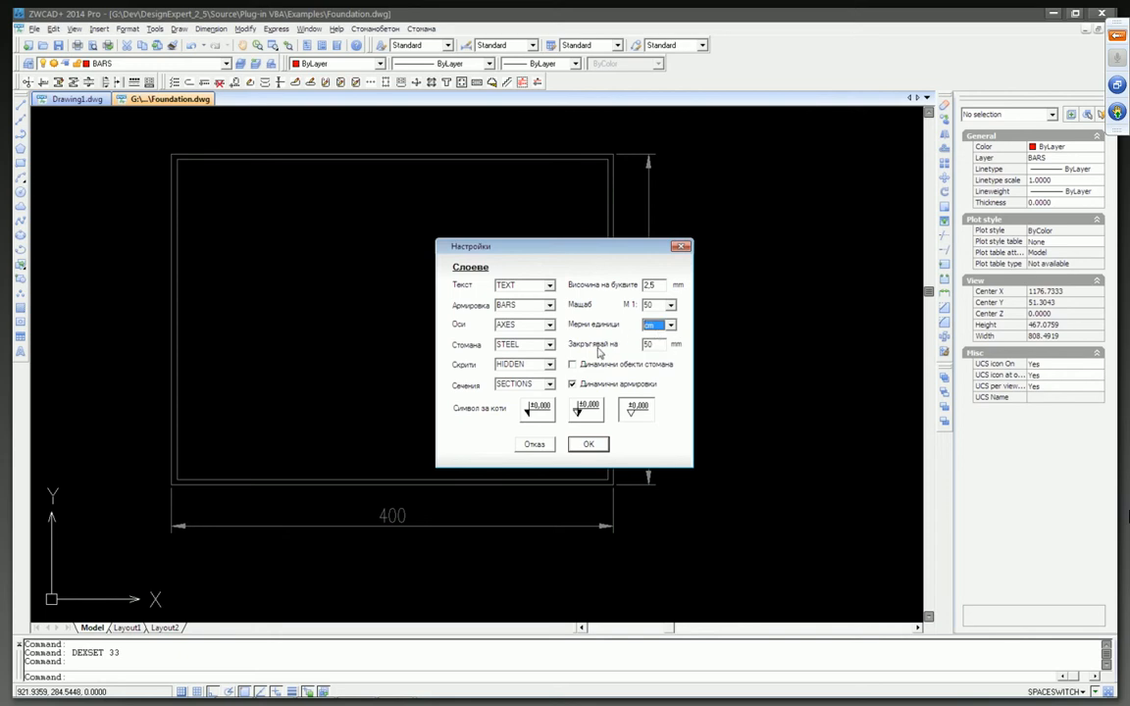
double_click(661, 345)
left_click(661, 347)
left_click(576, 447)
left_click(595, 447)
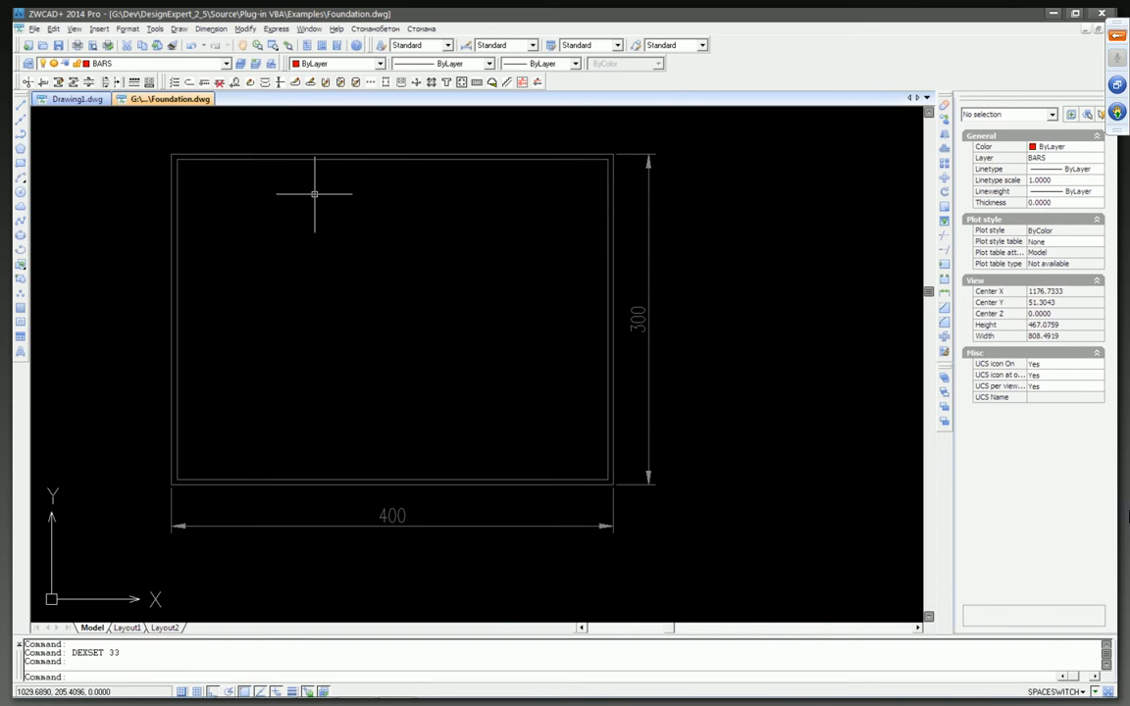
Step: On layer BARS, draw a horizontal polyline about 390 cm long from the inner outline's left edge to its right edge, below mid-height
left_click(103, 63)
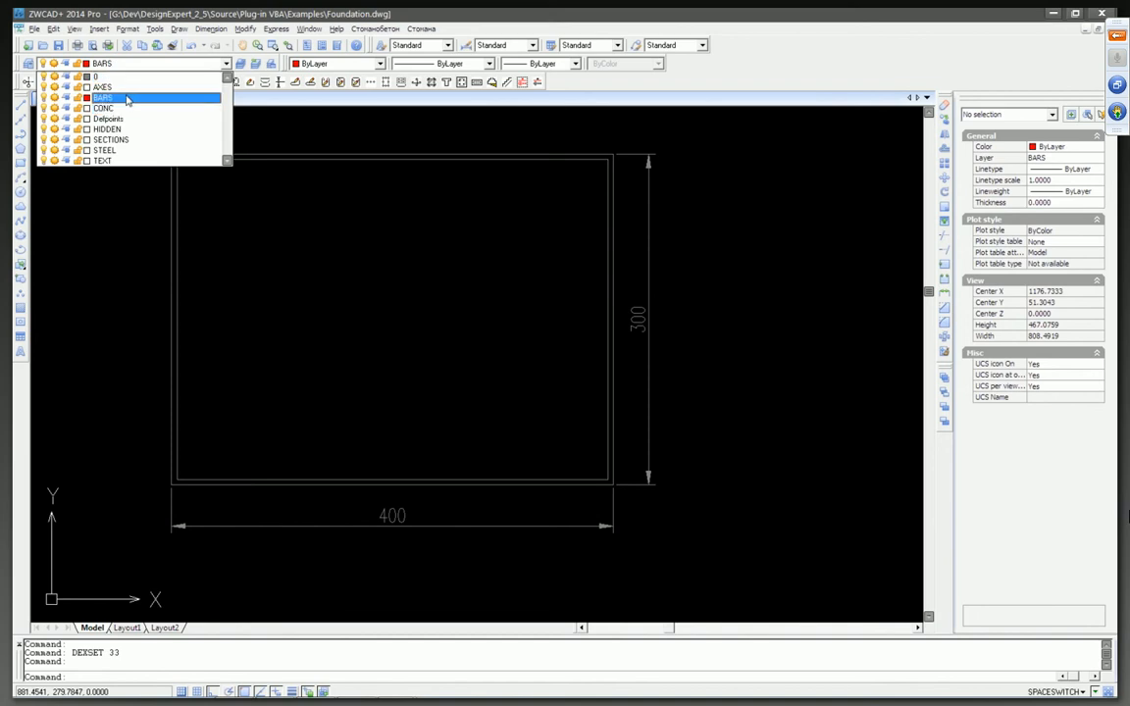
left_click(110, 97)
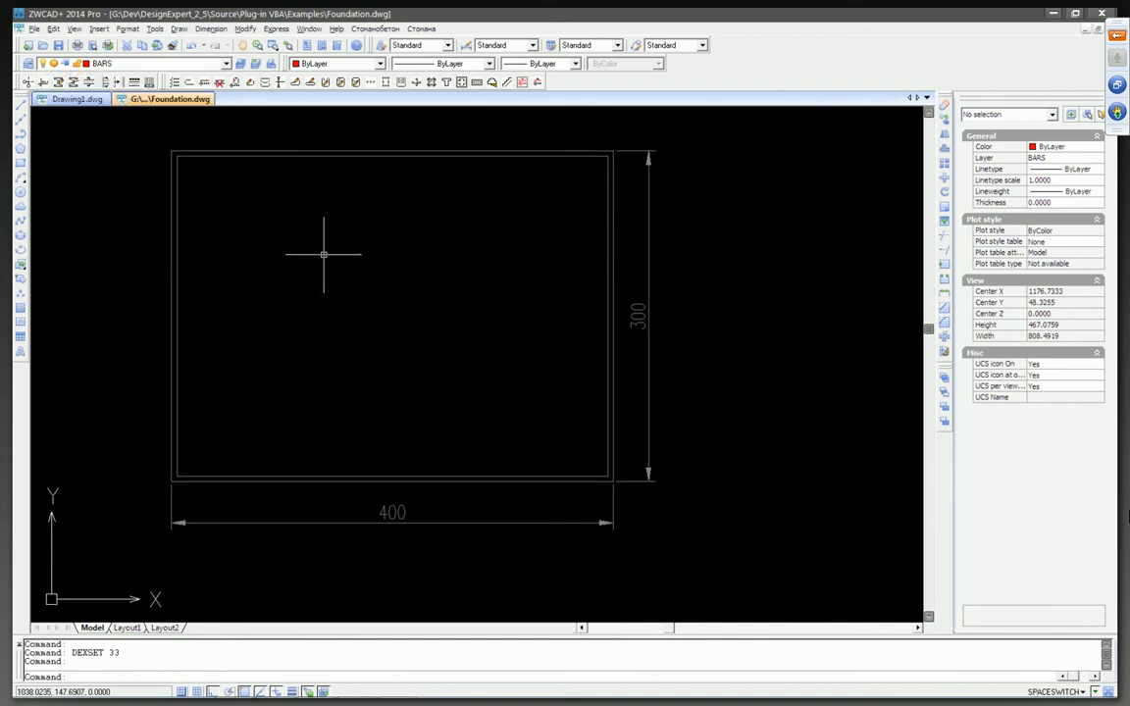
type("PL")
key("Return")
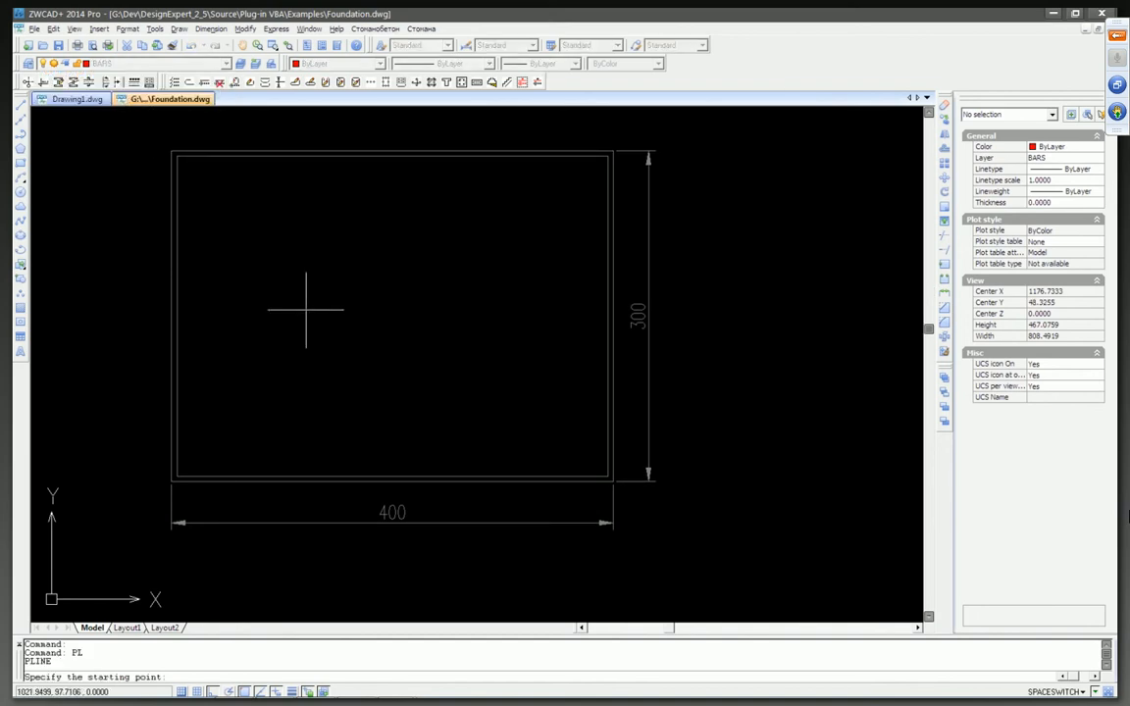
right_click(163, 321, "shift")
key("Escape")
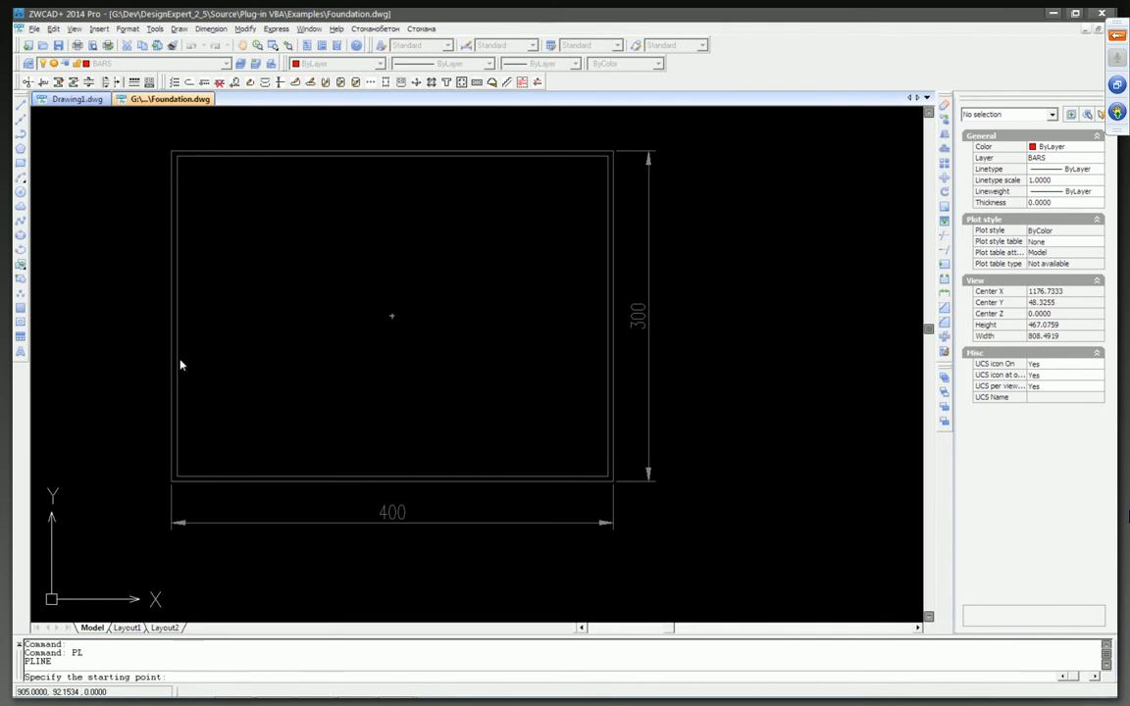
left_click(178, 362)
left_click(606, 364)
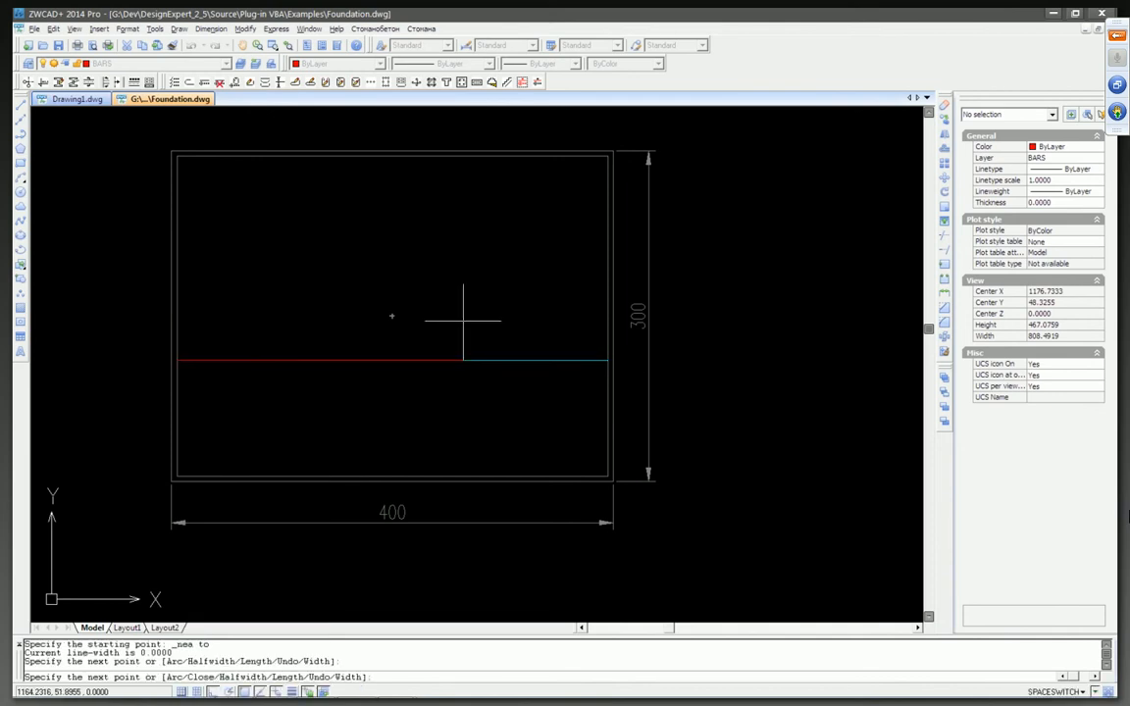
key("Return")
Step: Draw a vertical polyline right of centre from the inner outline's top edge to its bottom edge, using the Nearest snap
key("Return")
right_click(466, 294, "shift")
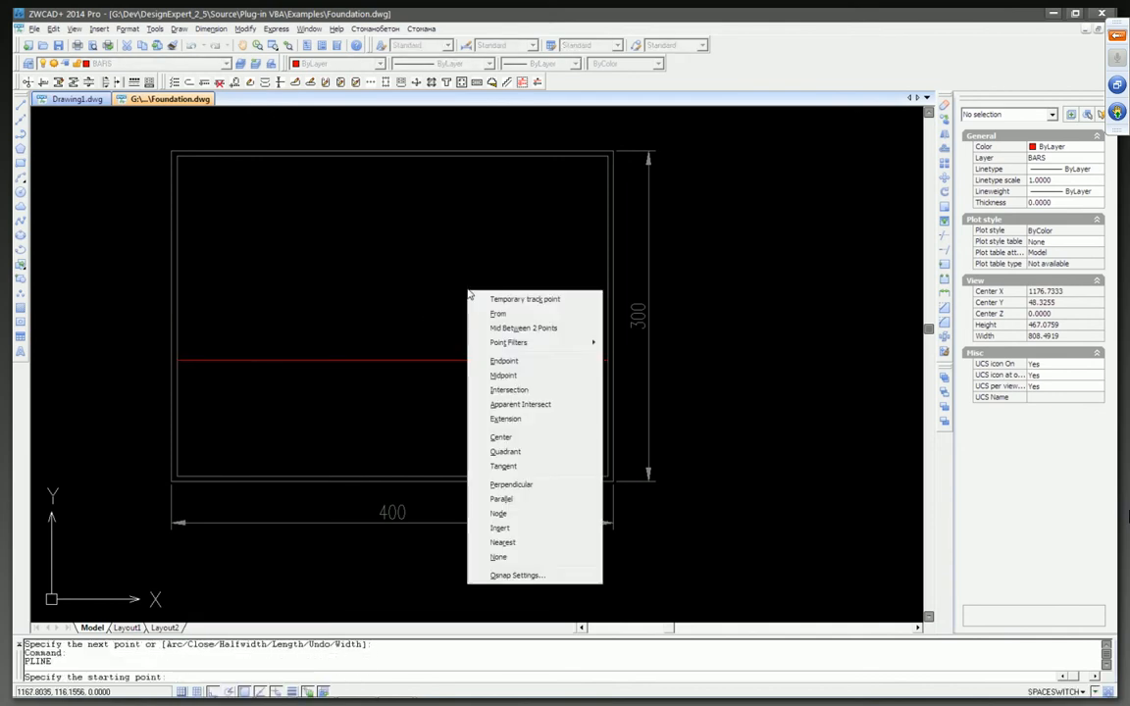
left_click(510, 547)
left_click(465, 165)
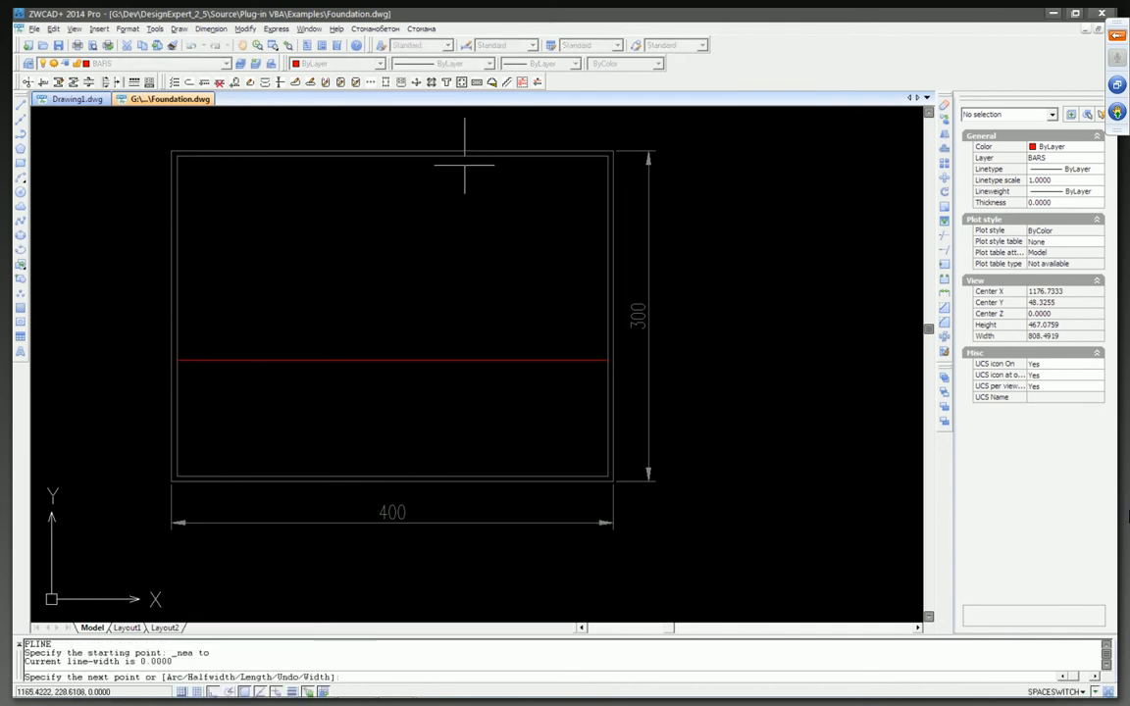
left_click(463, 473)
key("Return")
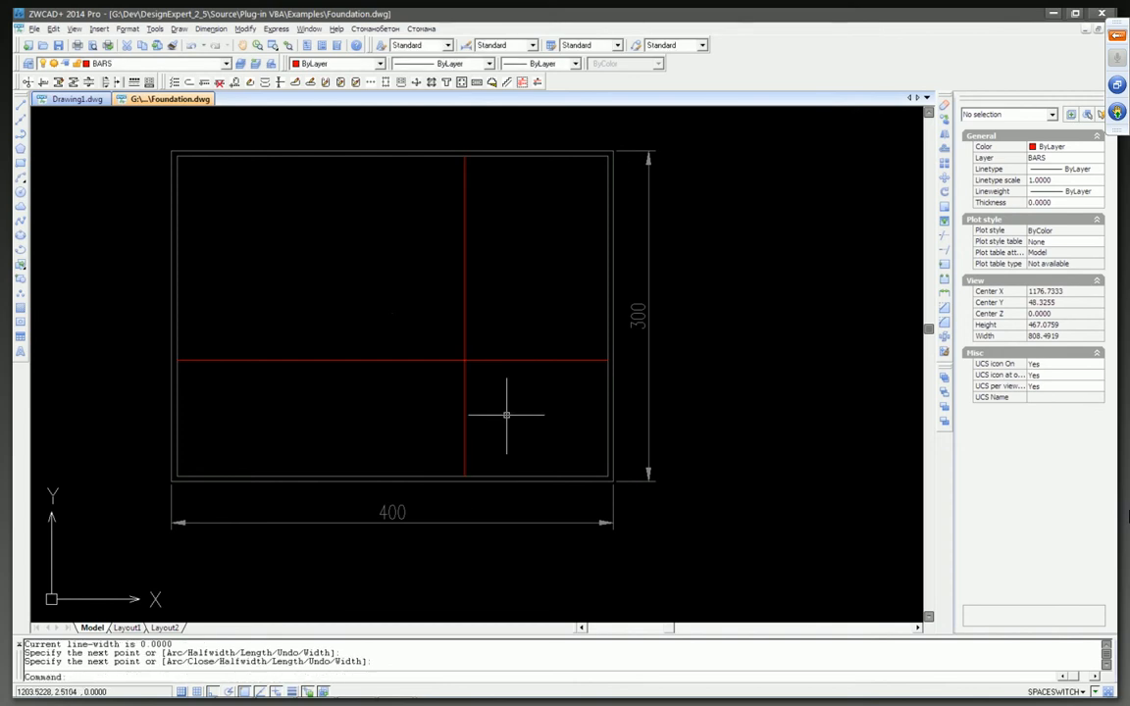
Step: Start the bar annotation (BARTEXT) for the horizontal bar and set its position number to 1
middle_click_drag(478, 335, 489, 334)
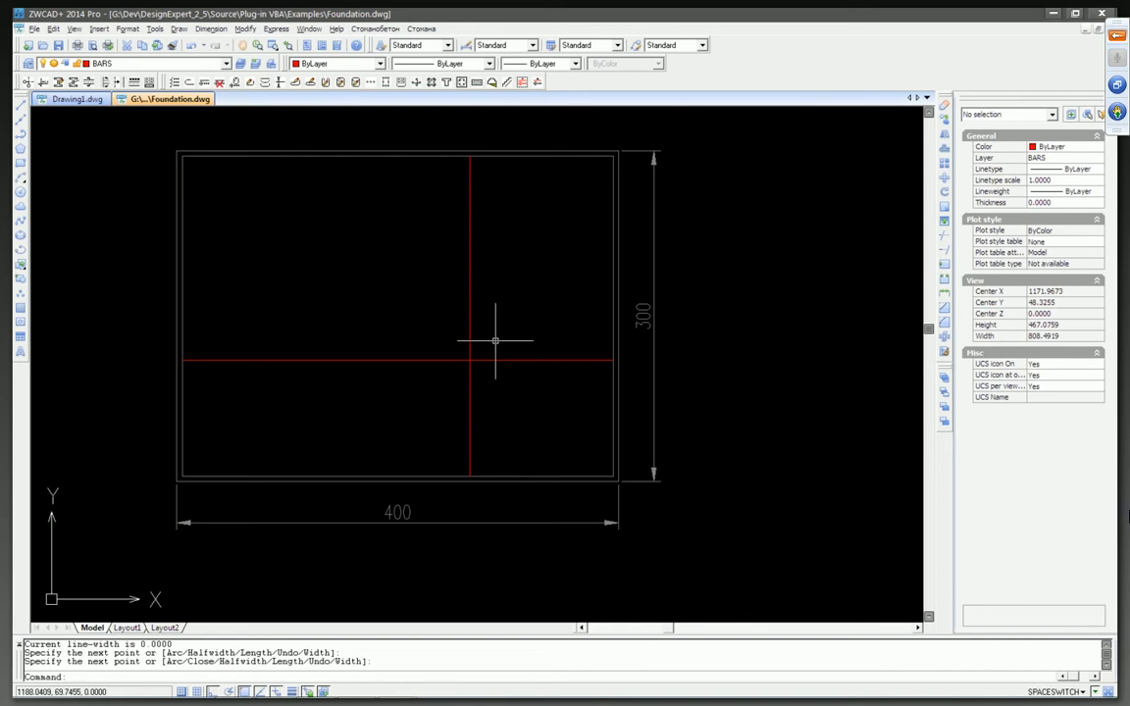
middle_click_drag(495, 334, 494, 336)
middle_click_drag(376, 282, 380, 285)
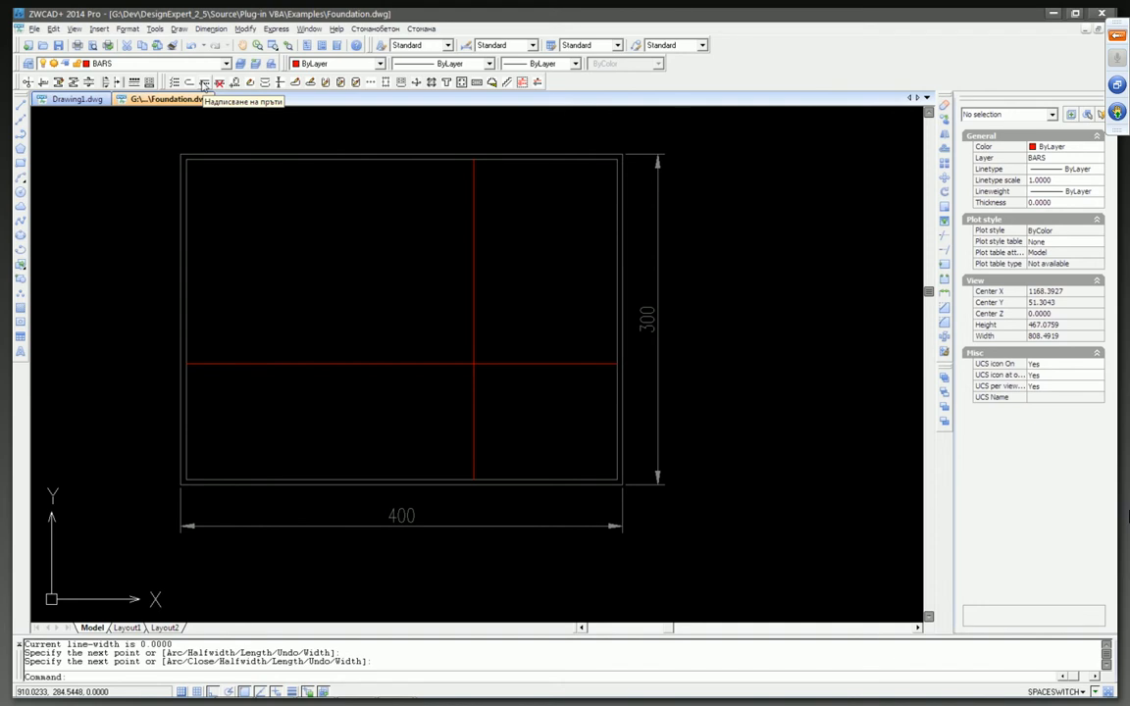
left_click(204, 85)
left_click(315, 363)
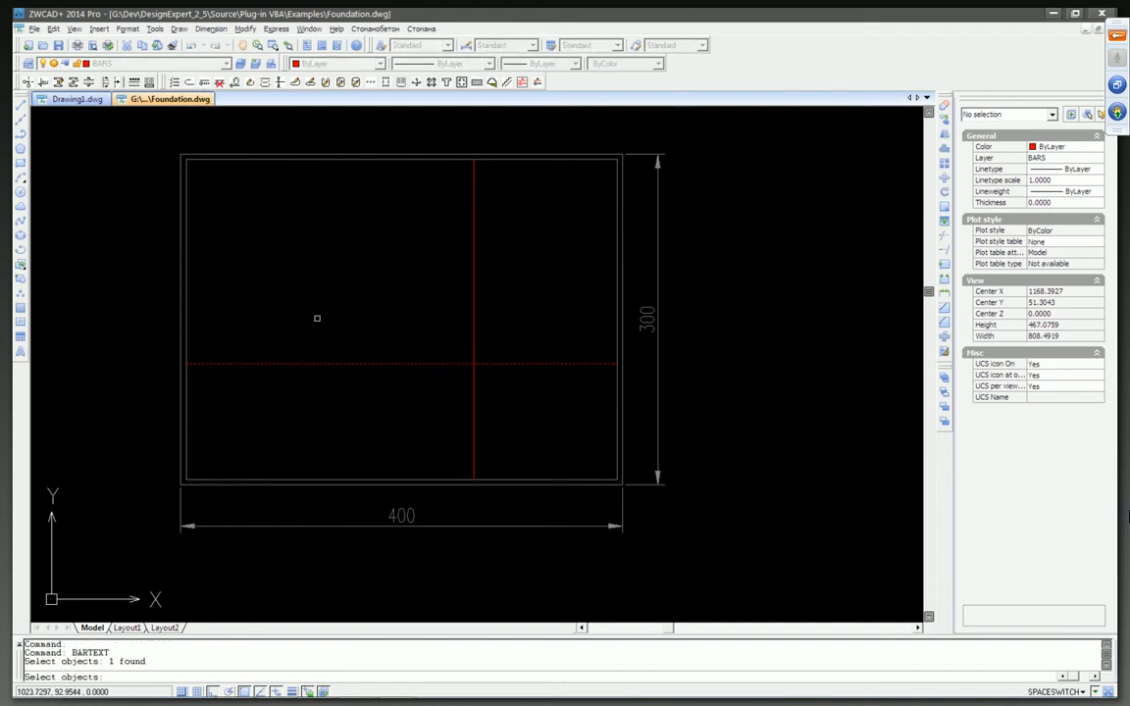
key("Return")
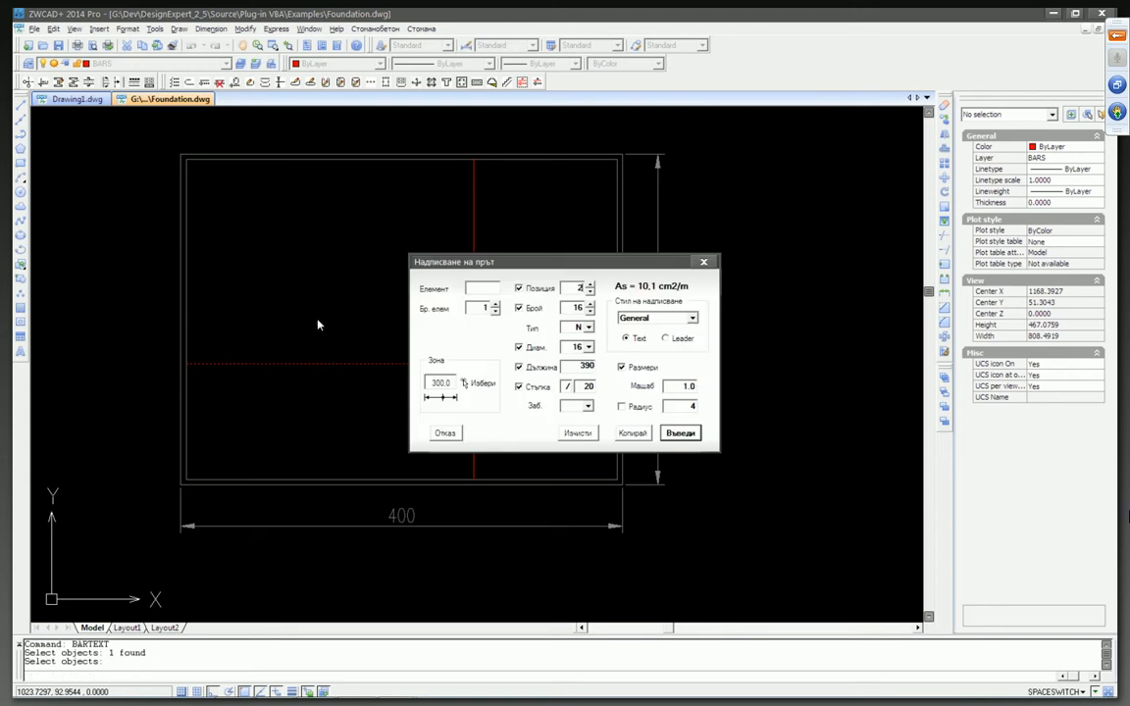
double_click(563, 288)
type("1")
key("Tab")
type("1")
left_click(563, 327)
key("Tab")
key("Tab")
Step: Define the bar's distribution zone from the outer outline's bottom edge to its top edge, left of centre, and draw the zone
left_click(468, 386)
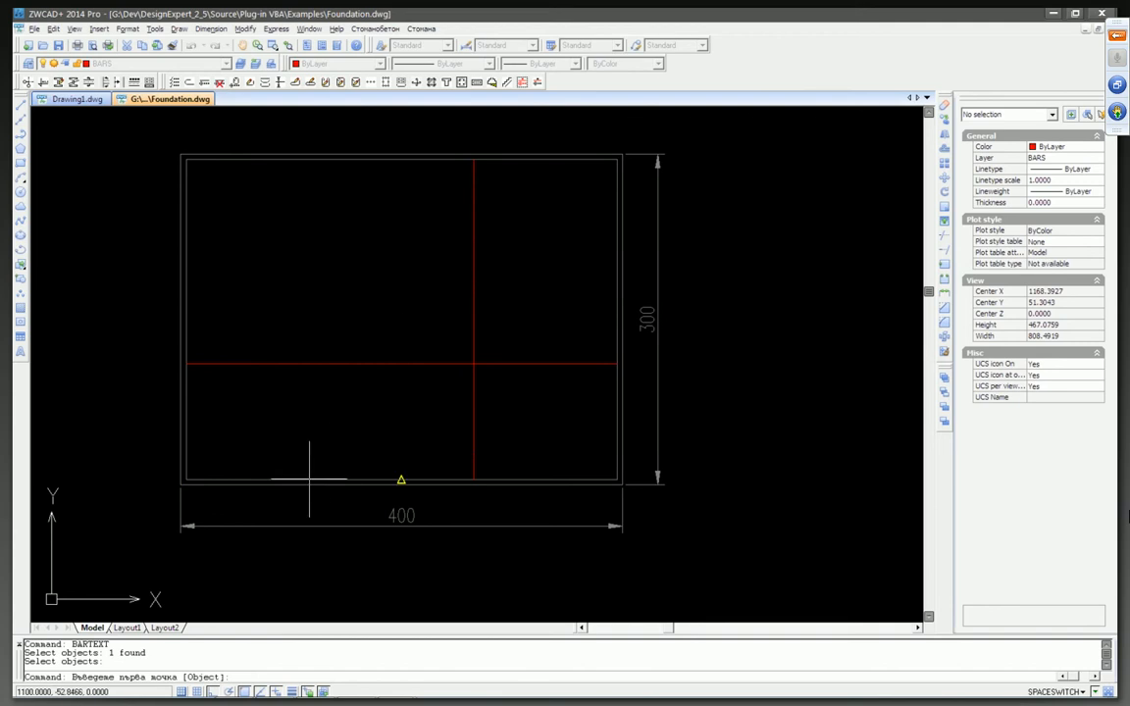
right_click(310, 483, "shift")
key("r")
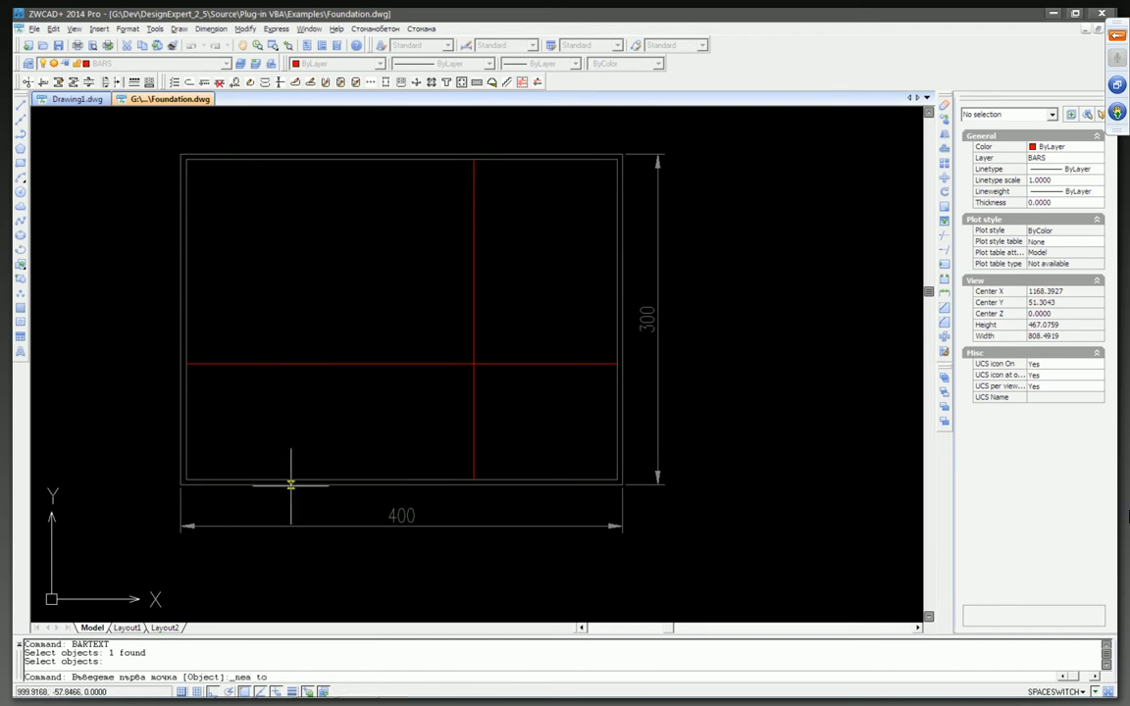
left_click(294, 485)
left_click(291, 159)
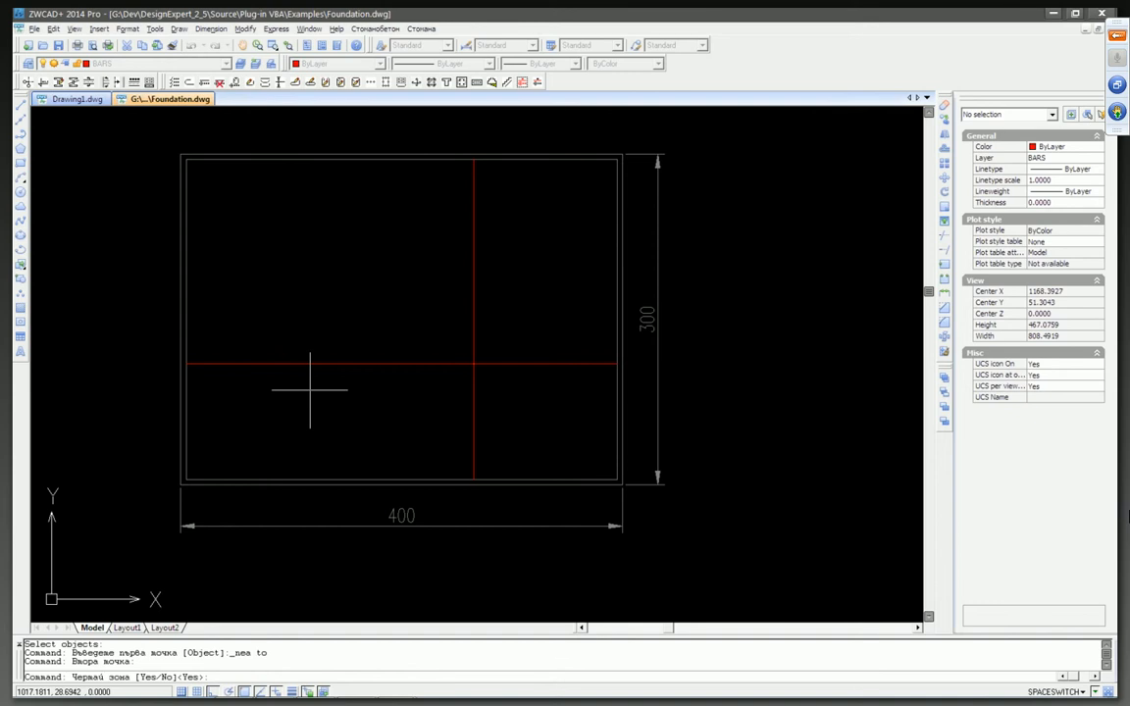
type("y")
key("Return")
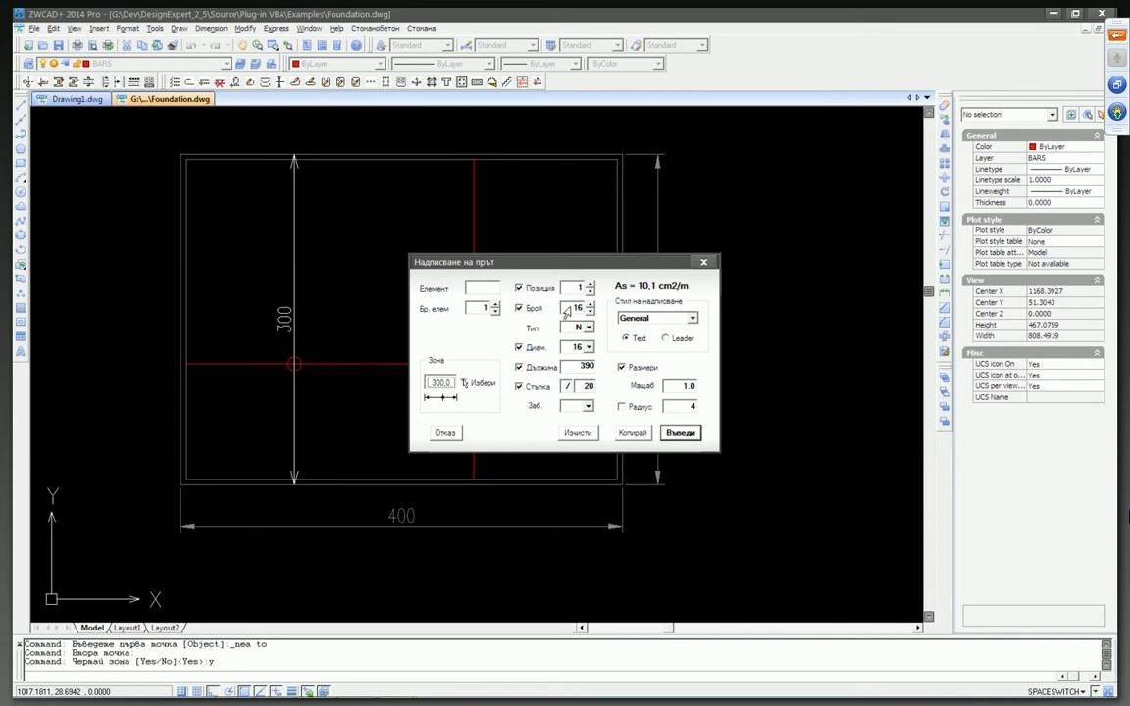
Step: Set the number of elements to 2, leaving the note blank and the annotation style on General
left_click(588, 406)
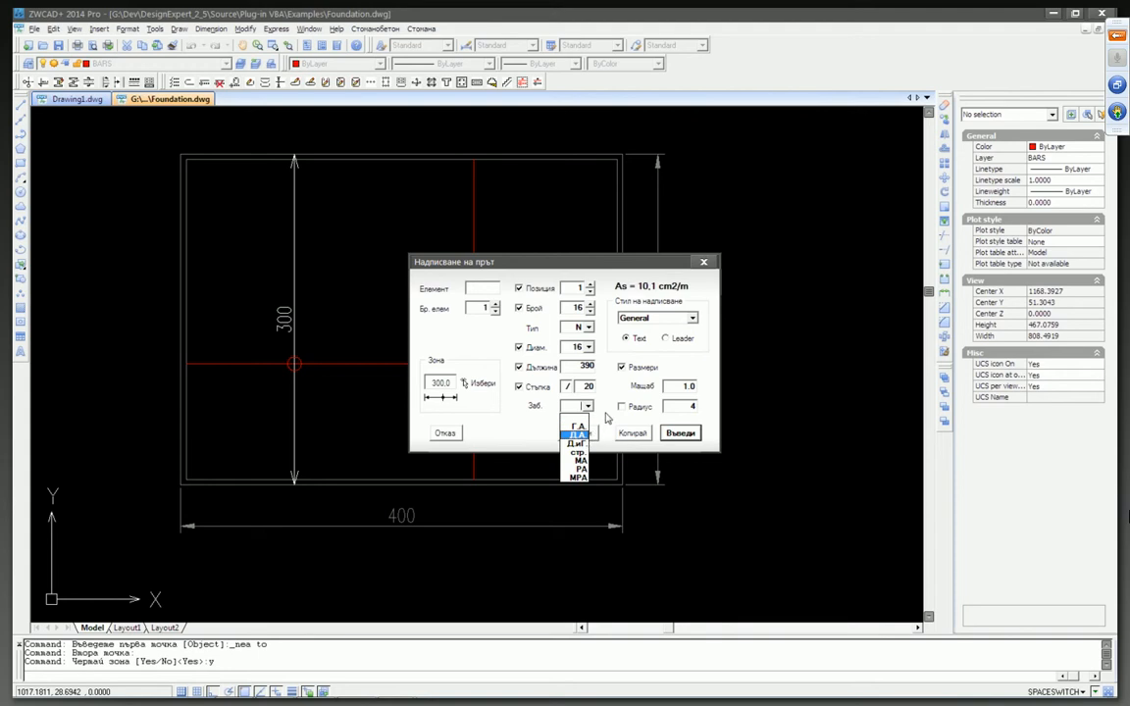
left_click(607, 419)
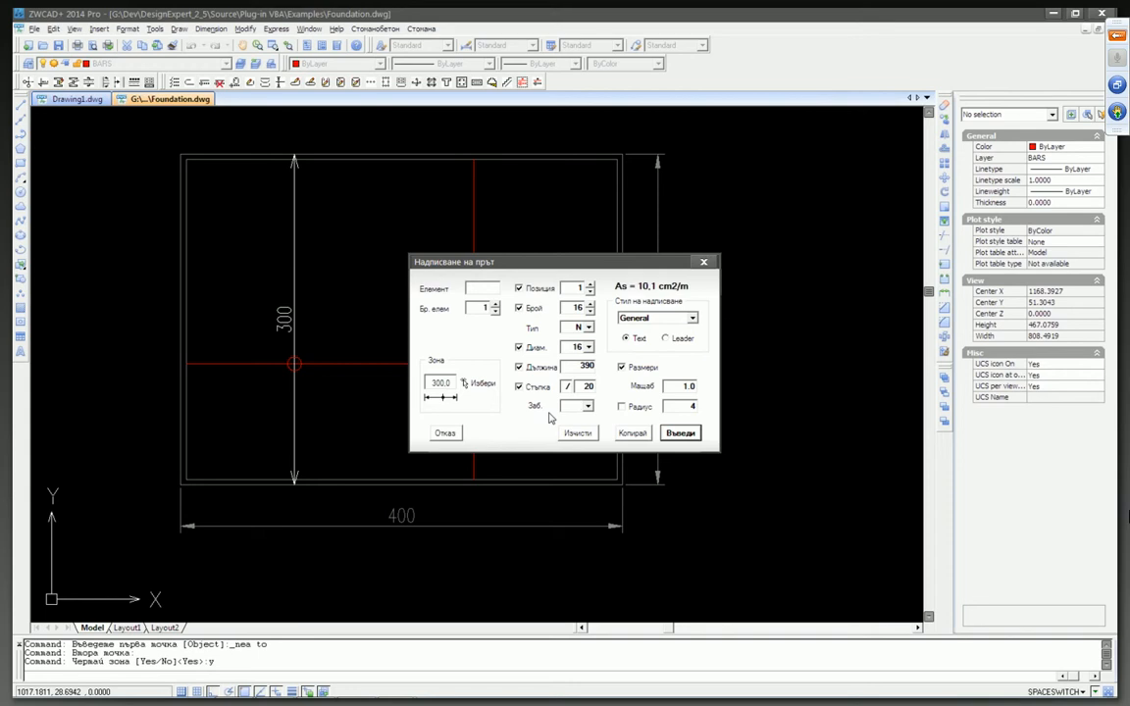
left_click(496, 304)
left_click(495, 305)
left_click(495, 305)
left_click(495, 305)
left_click(682, 319)
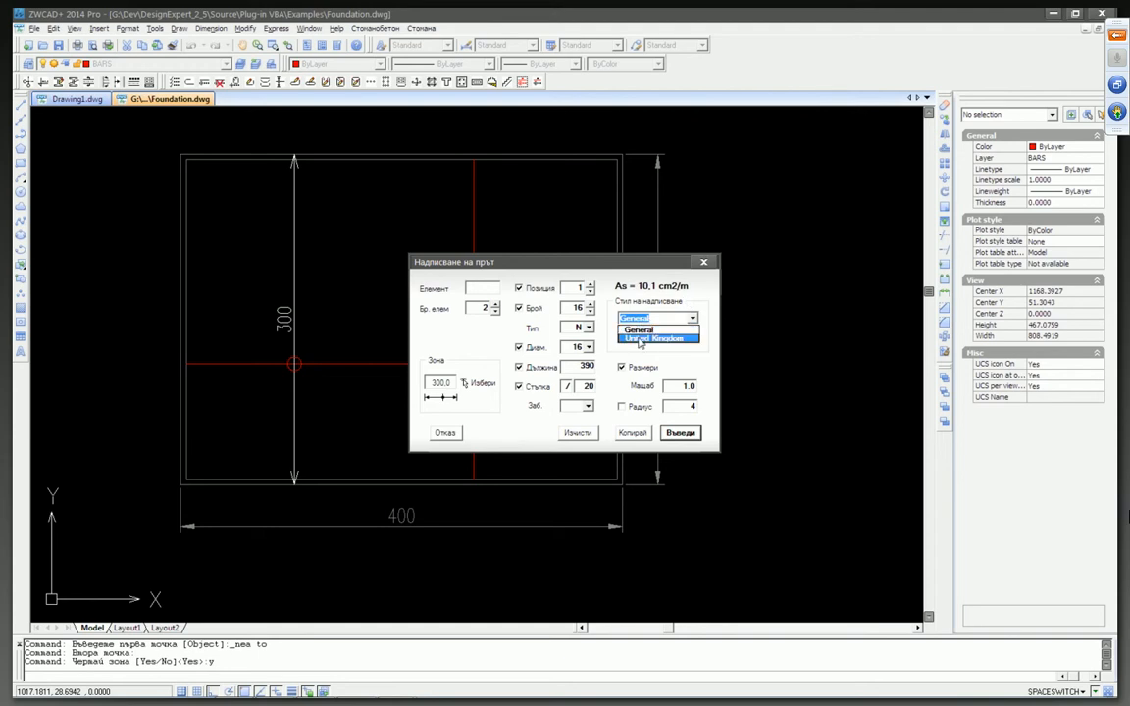
left_click(706, 340)
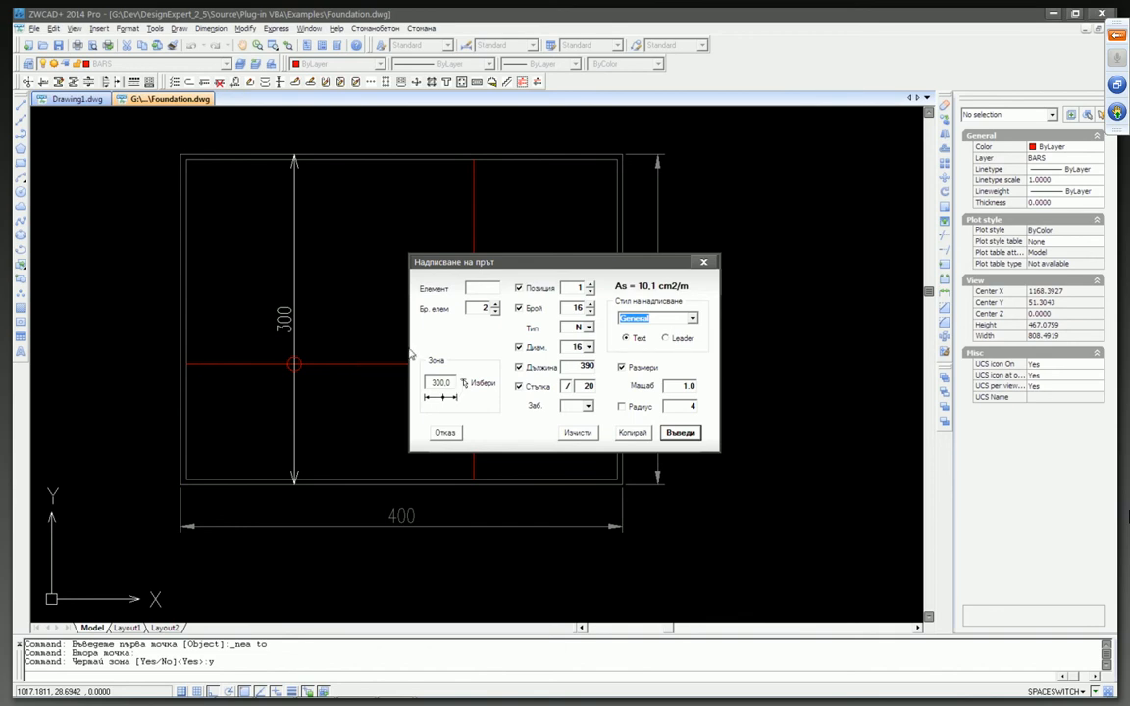
Step: Set the dimension scale to 2 and place the bar annotation below the horizontal bar
left_click(674, 390)
double_click(673, 390)
type("0.5")
double_click(677, 386)
type("2")
left_click(675, 435)
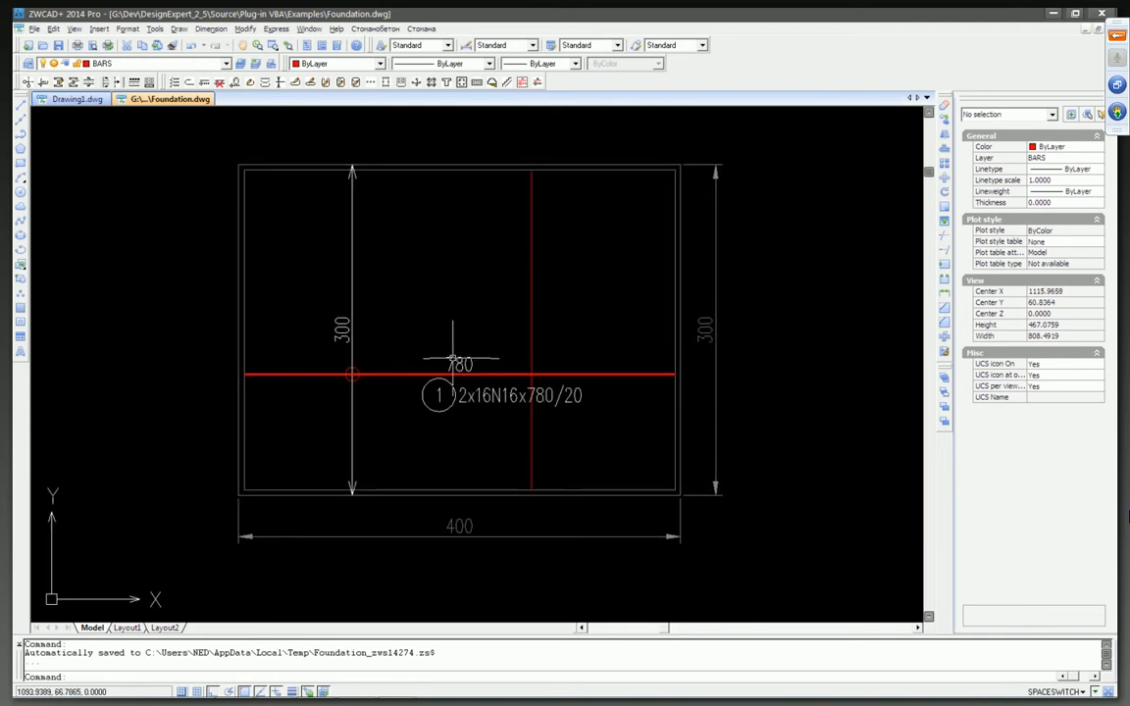
Step: Examine how the horizontal bar, its annotation and its distribution zone are selected together, and clear the selection
key("ctrl+a")
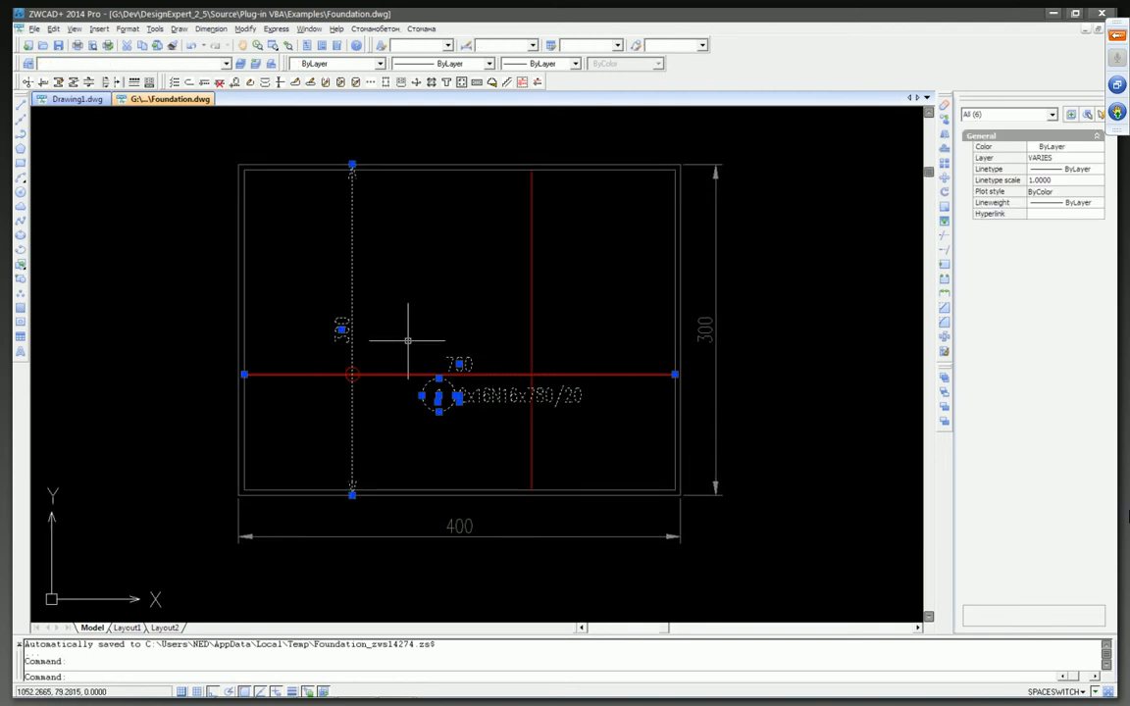
scroll(409, 338, "down", 2)
key("Escape")
scroll(407, 345, "up", 2)
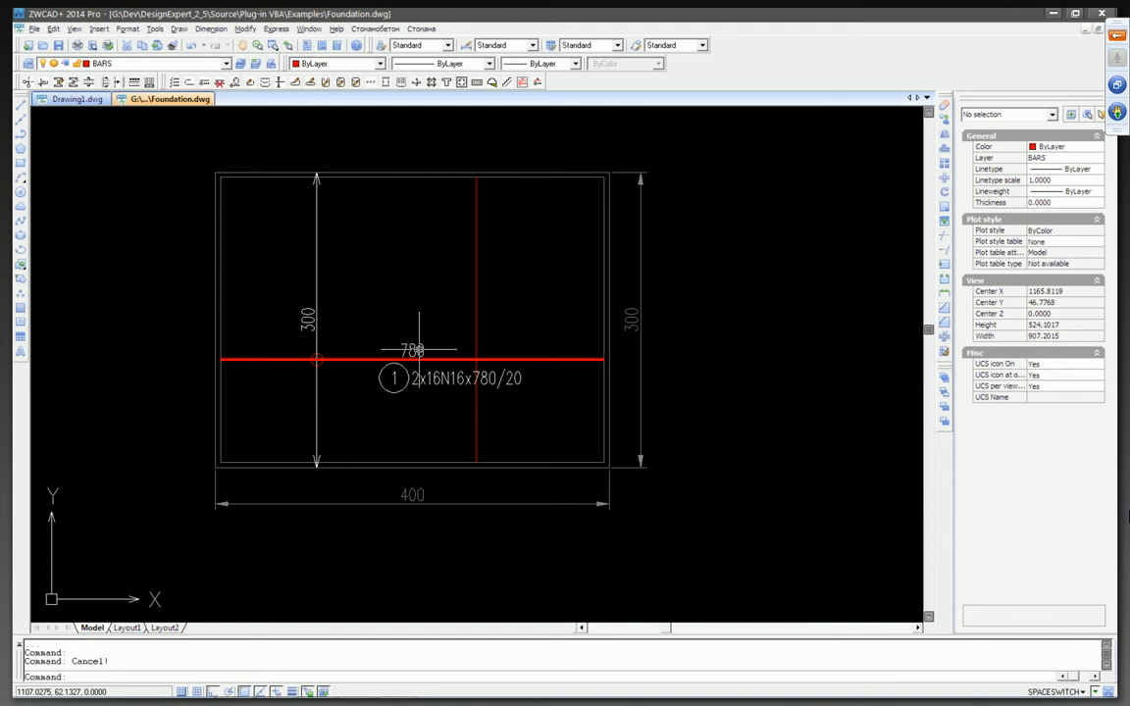
key("ctrl+a")
scroll(402, 339, "down", 2)
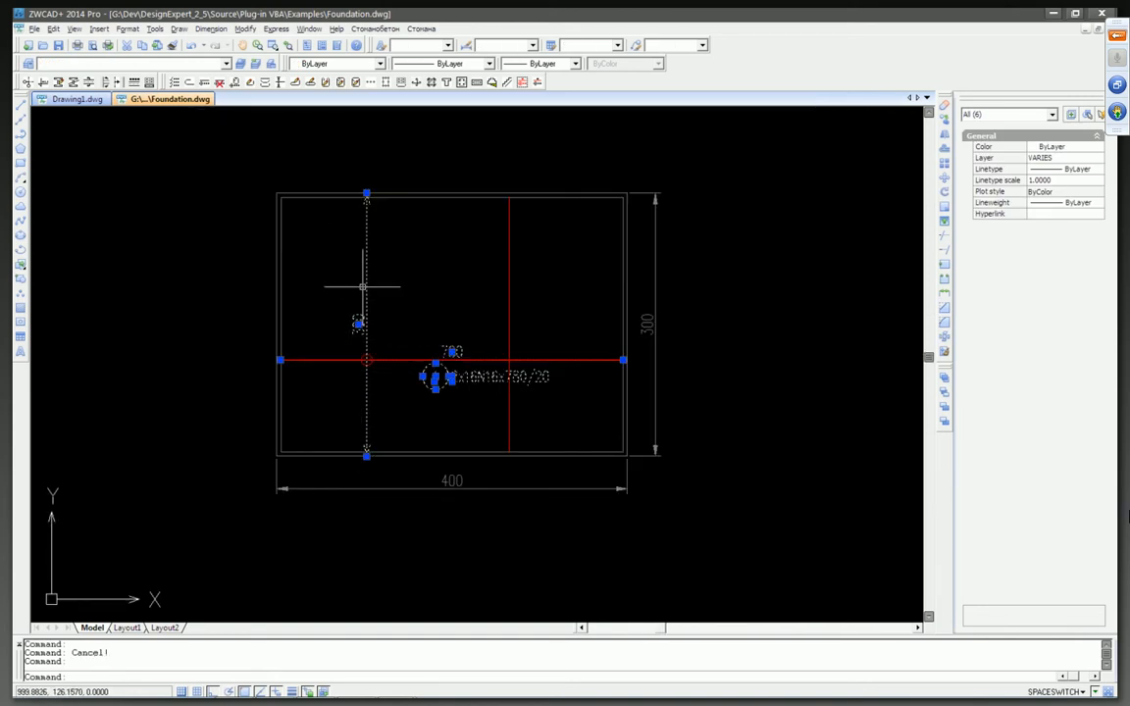
key("Escape")
middle_click_drag(403, 268, 409, 260)
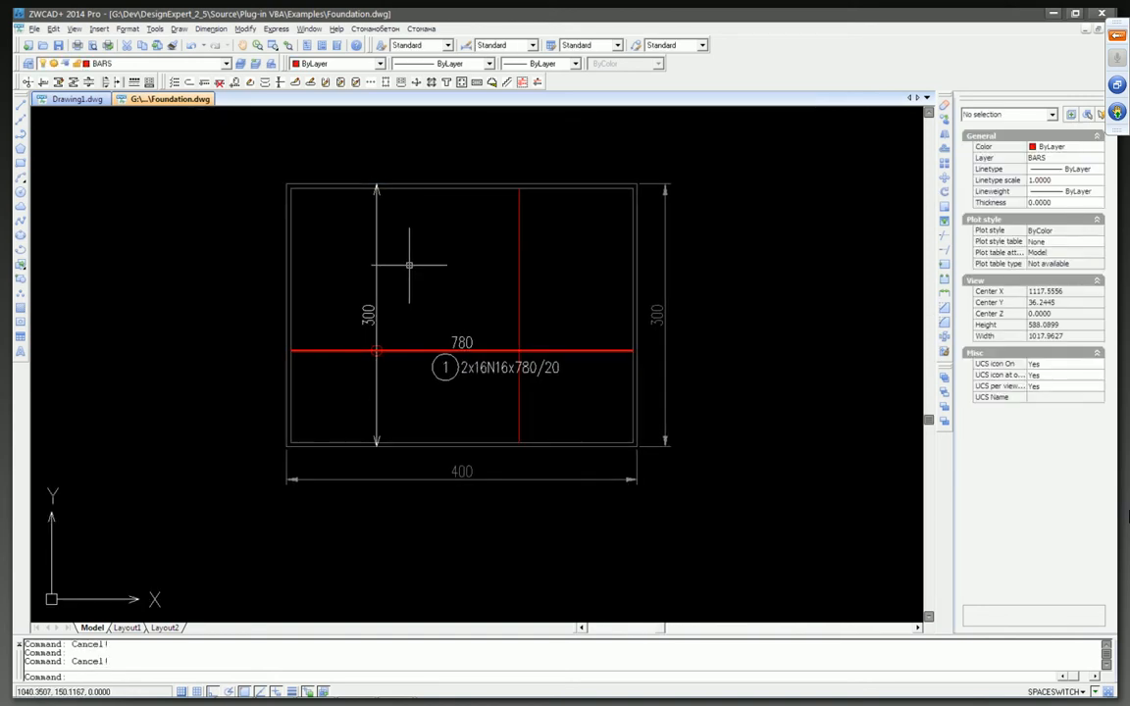
left_click(396, 346)
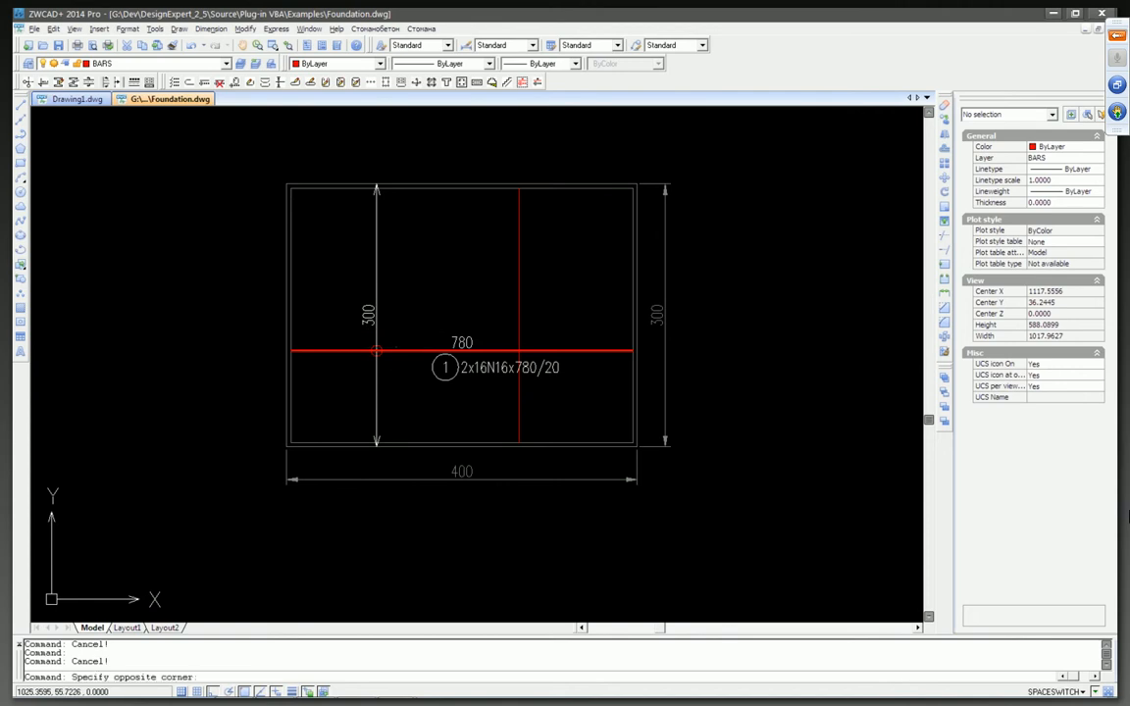
left_click(389, 360)
key("Escape")
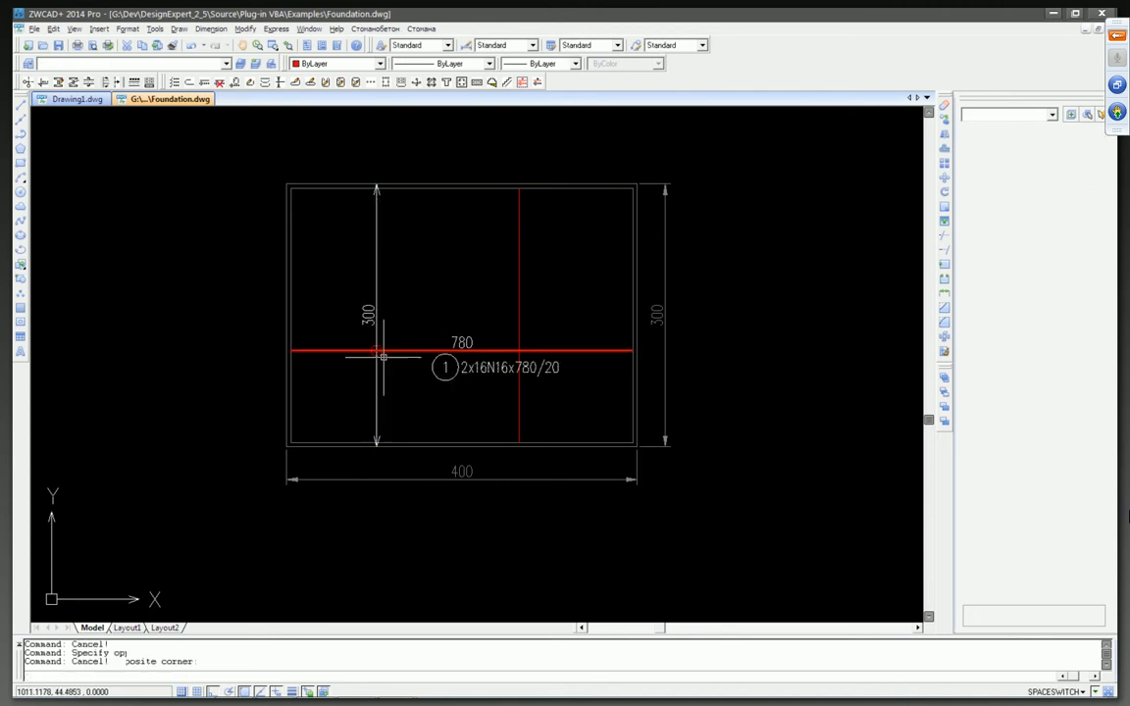
Step: Copy the horizontal bar together with its annotation and distribution zone into the empty area left of the foundation outline
scroll(399, 314, "down", 2)
scroll(399, 318, "up", 3)
left_click(361, 296)
left_click(306, 339)
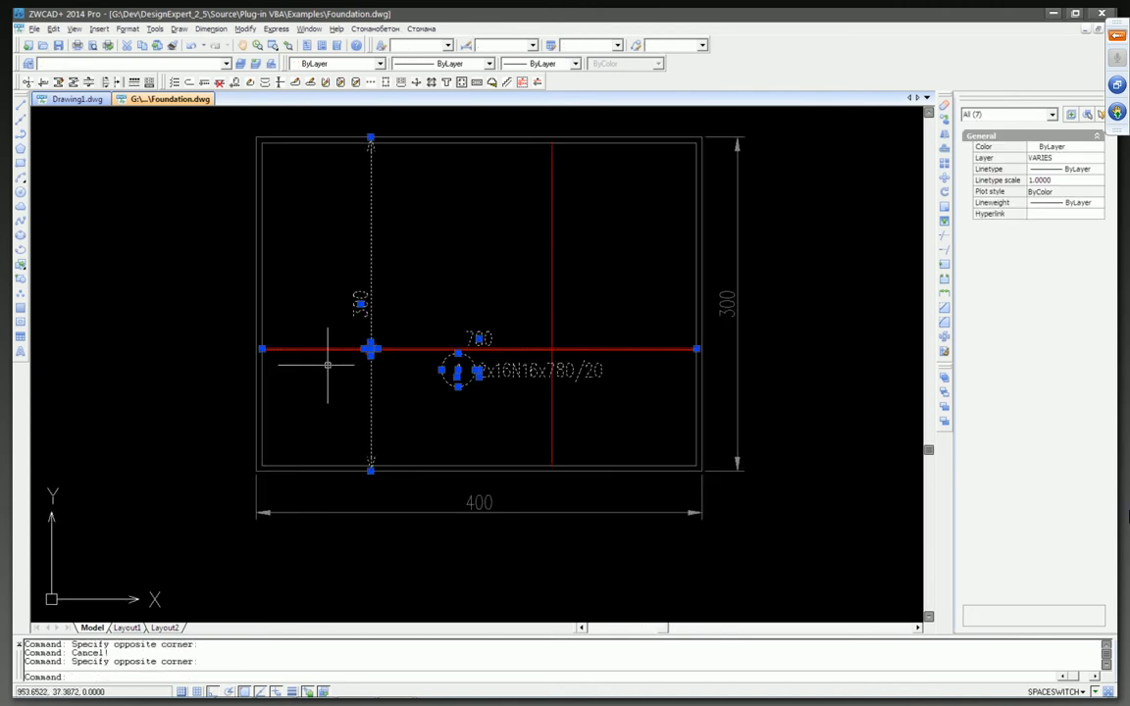
key("Escape")
left_click(397, 325)
left_click(335, 357)
middle_click_drag(396, 322, 416, 351)
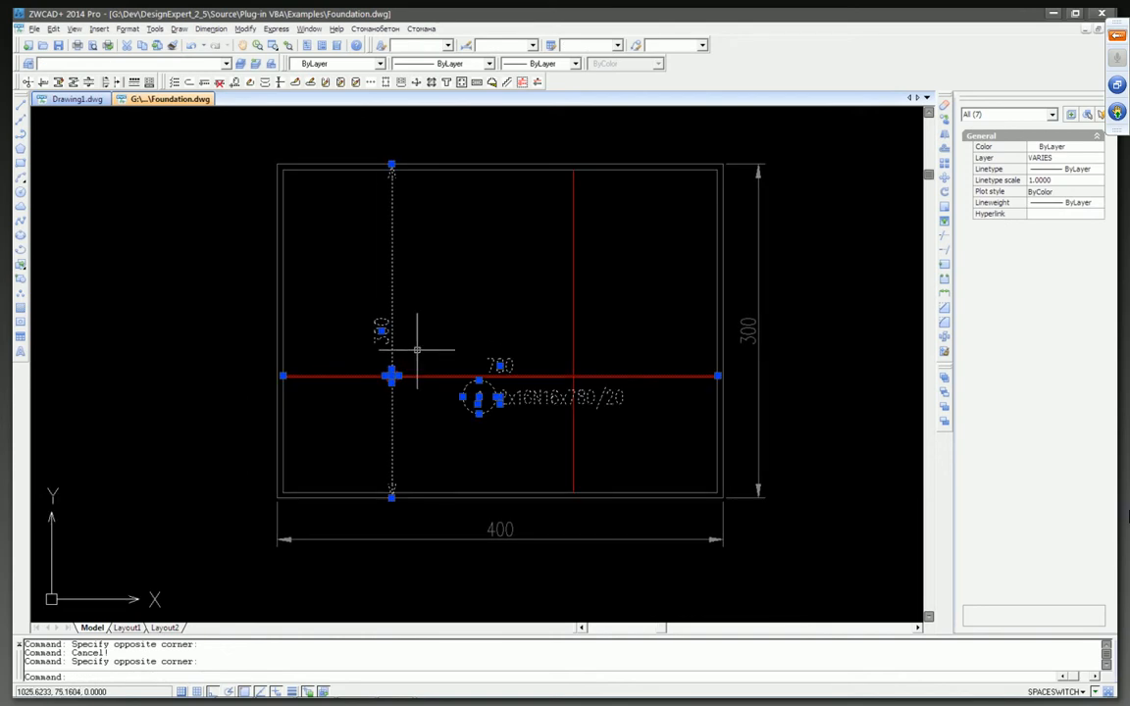
type("co")
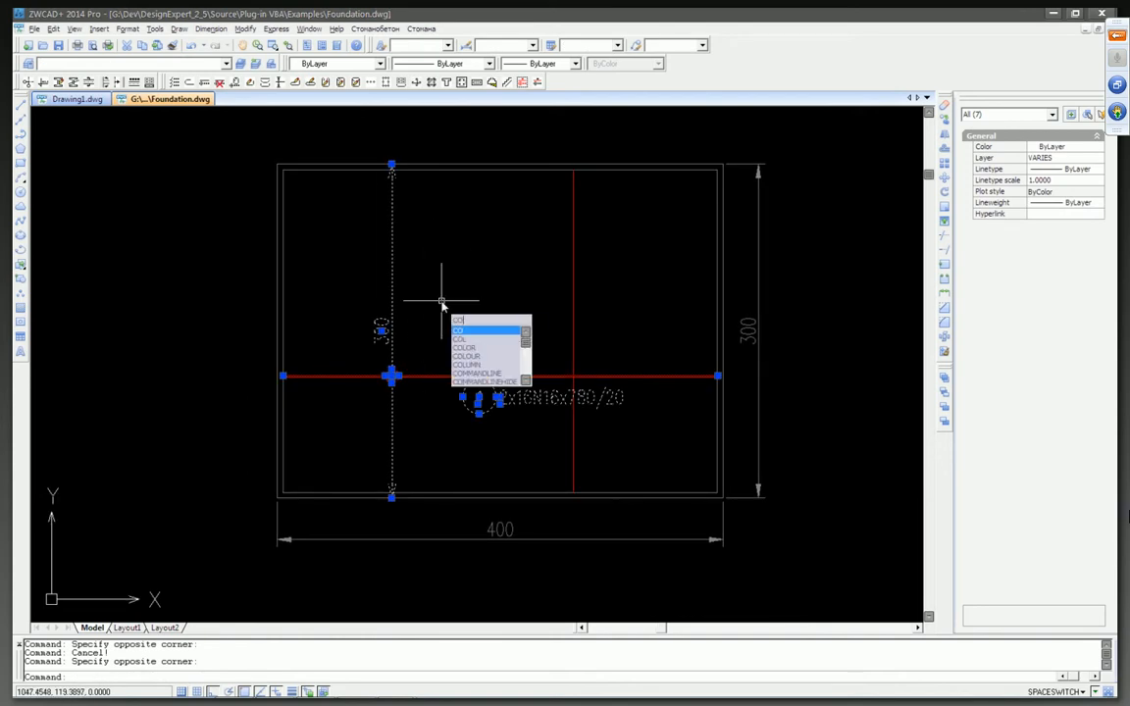
key("Return")
left_click(452, 308)
middle_click_drag(259, 218, 466, 234)
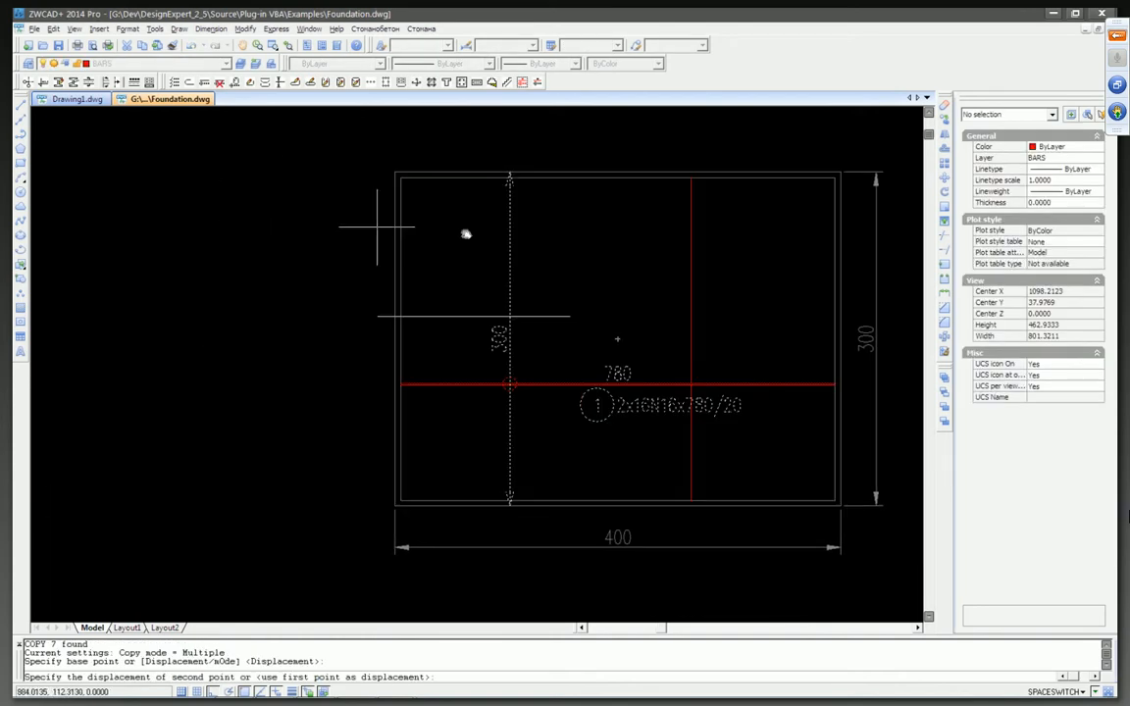
left_click(278, 257)
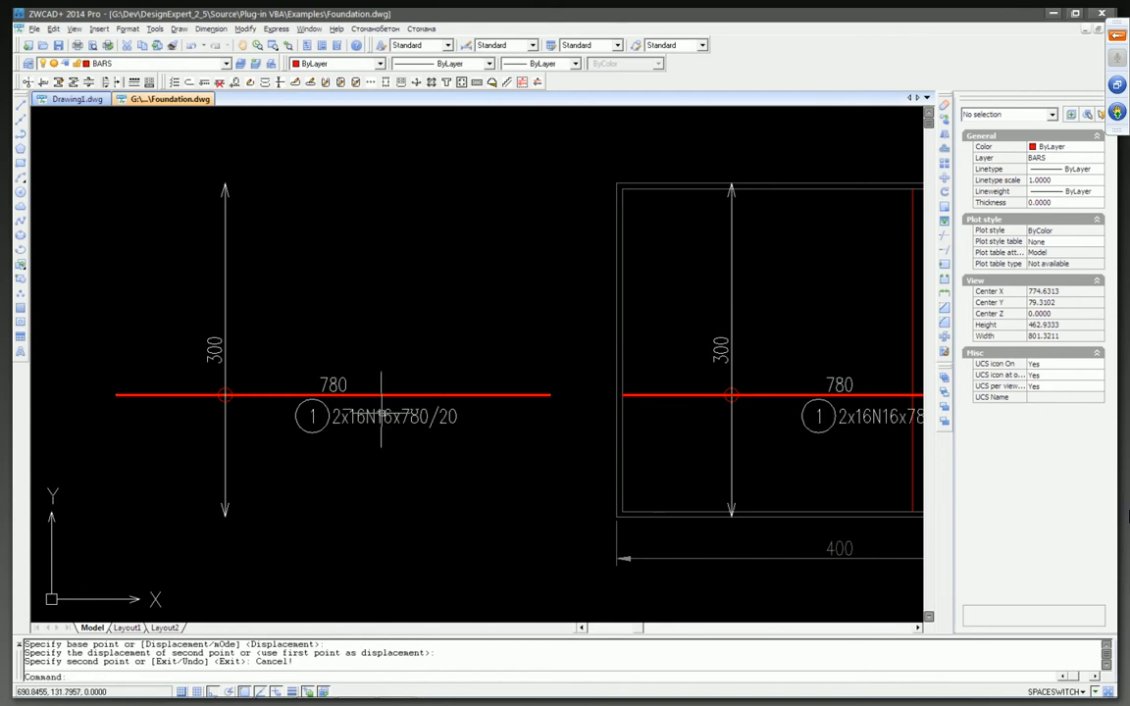
Step: Erase the copied bar with its annotation and distribution zone
key("Escape")
left_click(373, 338)
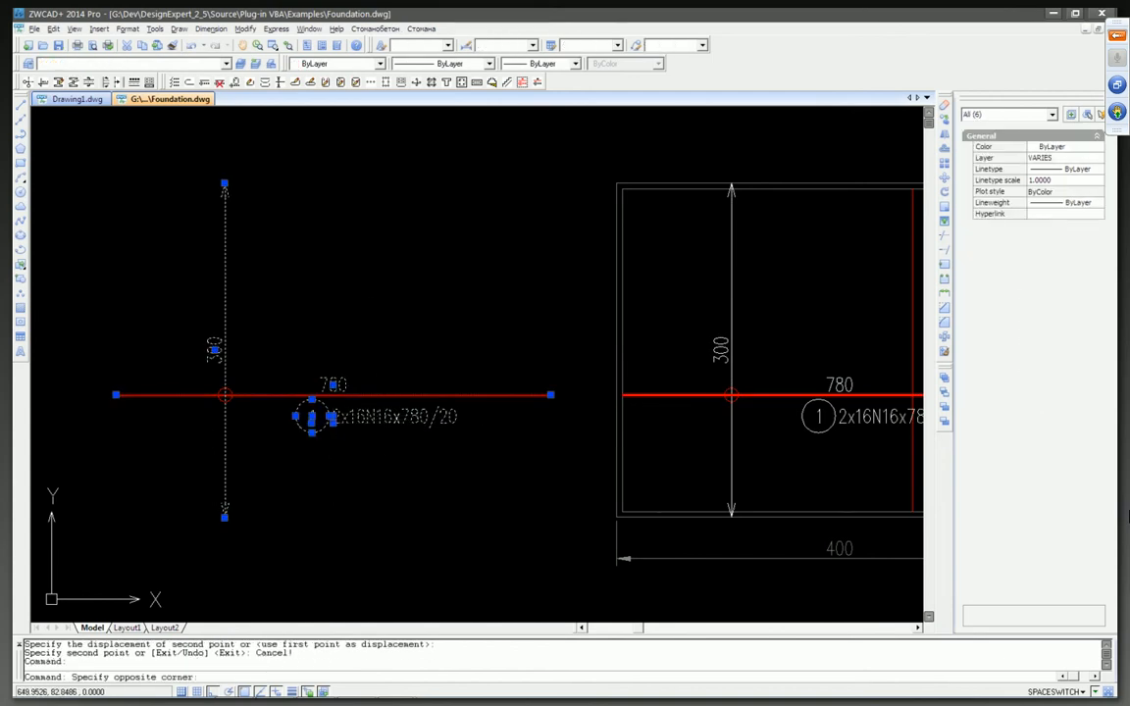
left_click(179, 454)
type("e")
key("Return")
middle_click_drag(863, 420, 676, 402)
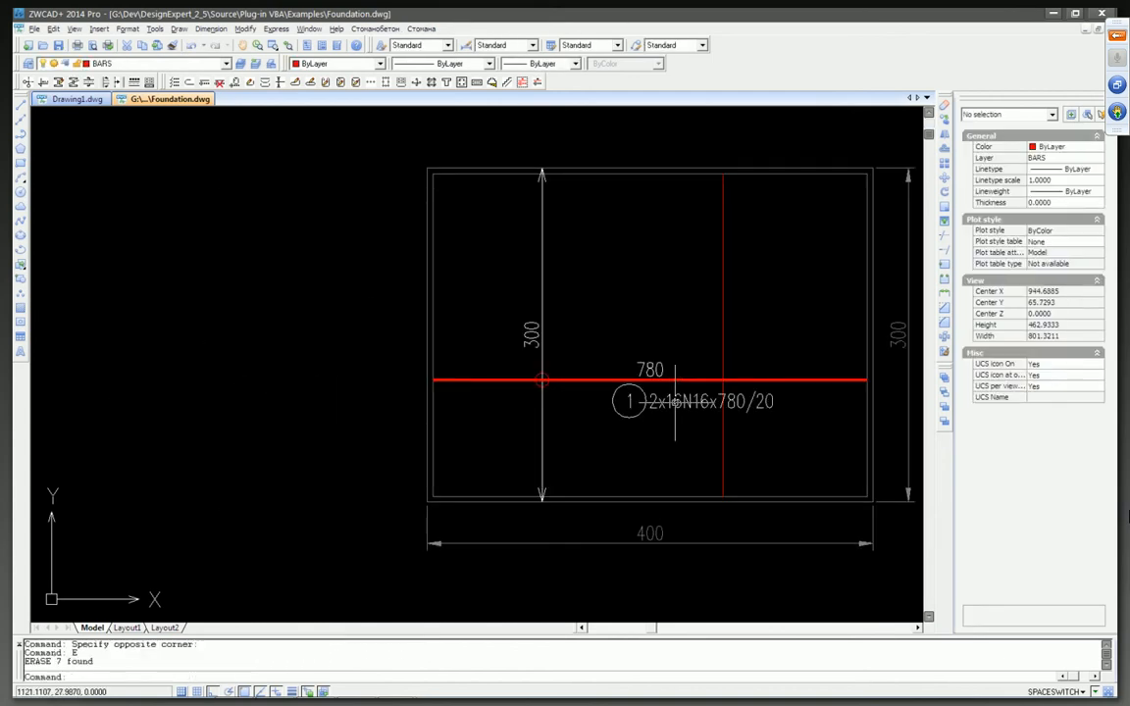
Step: Shift the horizontal bar's annotation along the bar by its grip, first to the right and back to the left
left_click(673, 404)
scroll(669, 407, "up", 2)
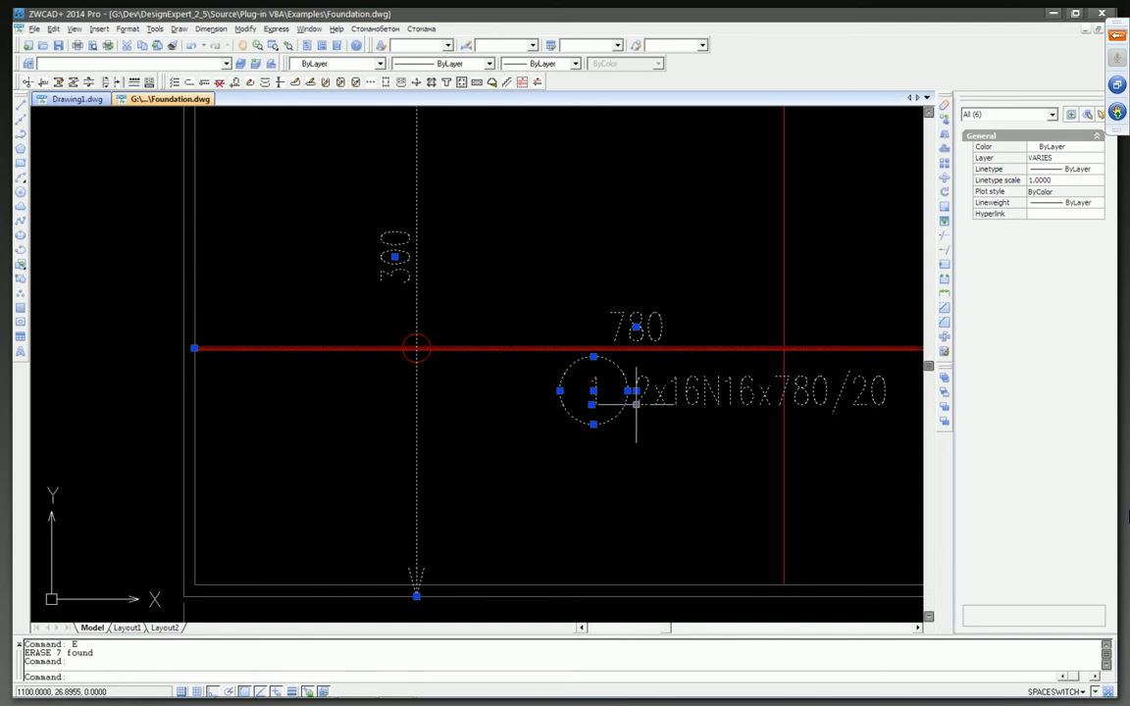
left_click(637, 404)
left_click(679, 402)
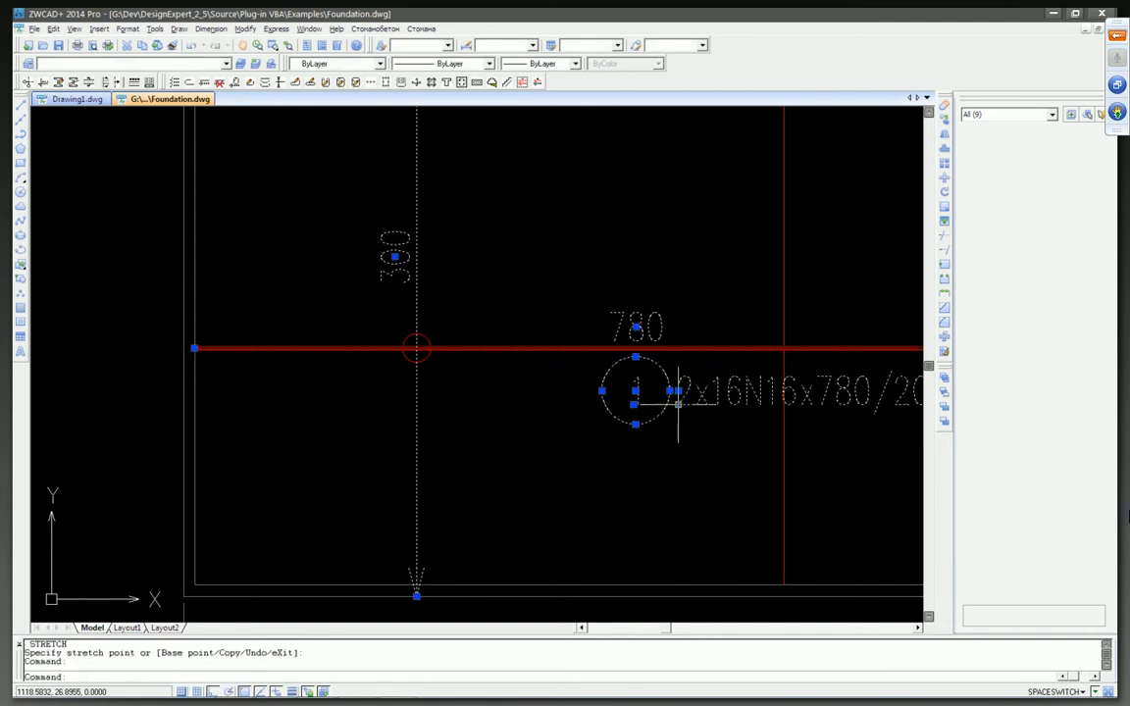
left_click(678, 402)
left_click(580, 402)
left_click(580, 404)
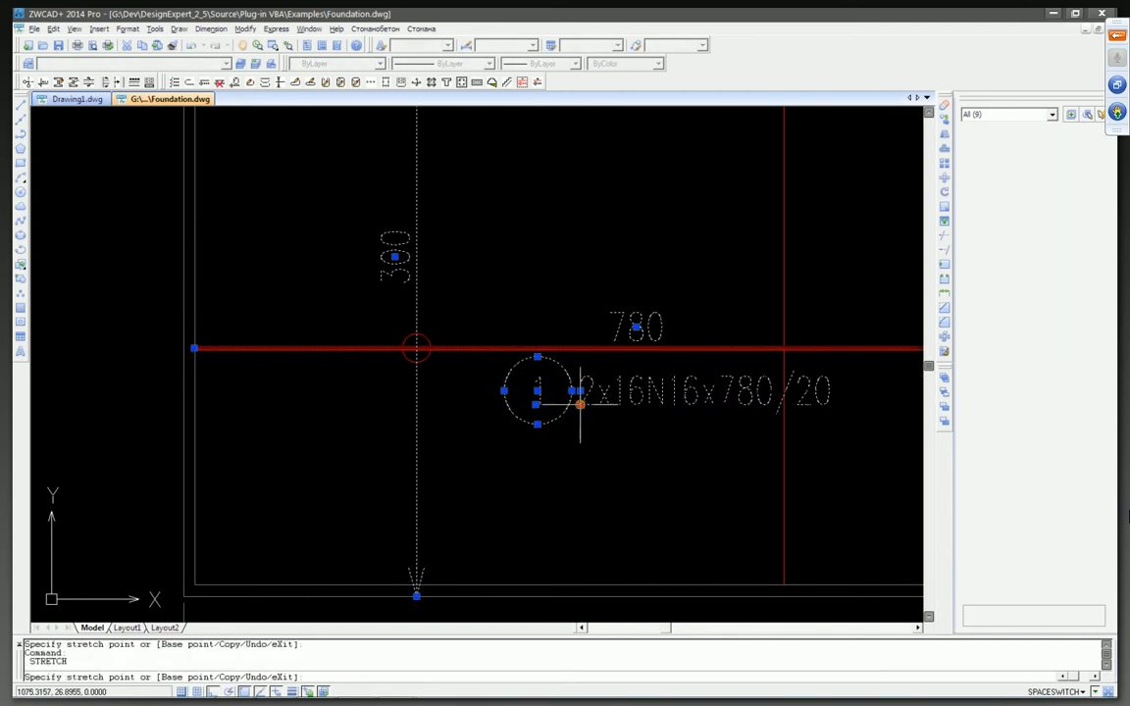
left_click(579, 404)
scroll(579, 404, "down", 2)
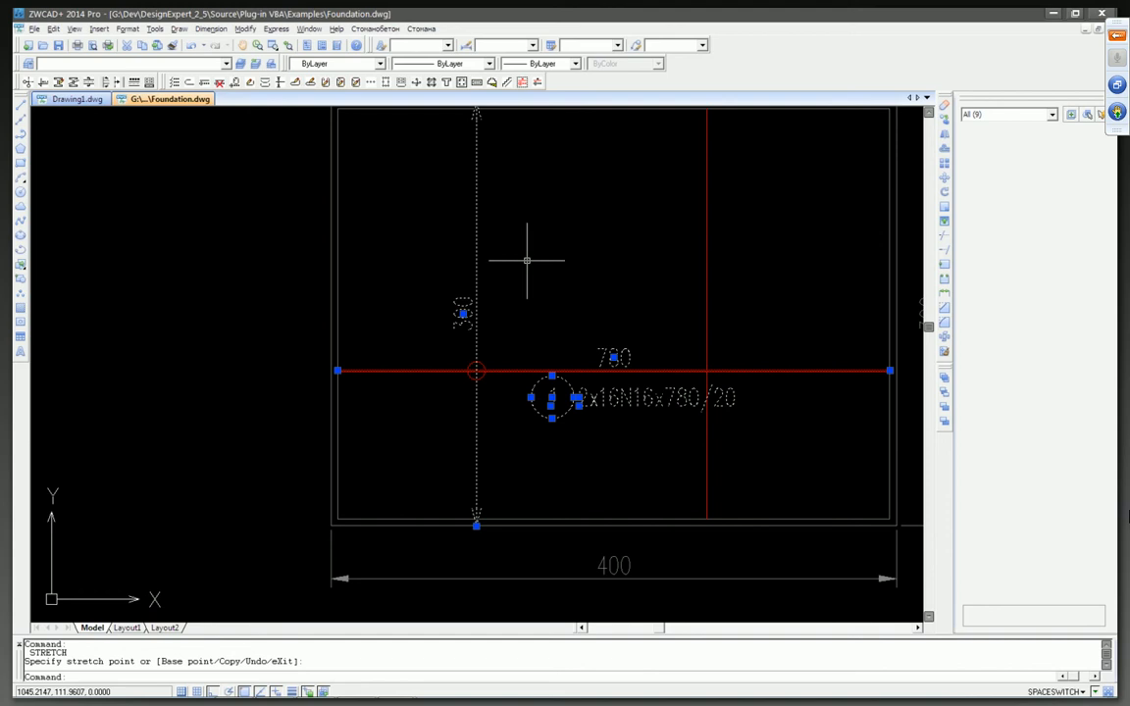
key("Escape")
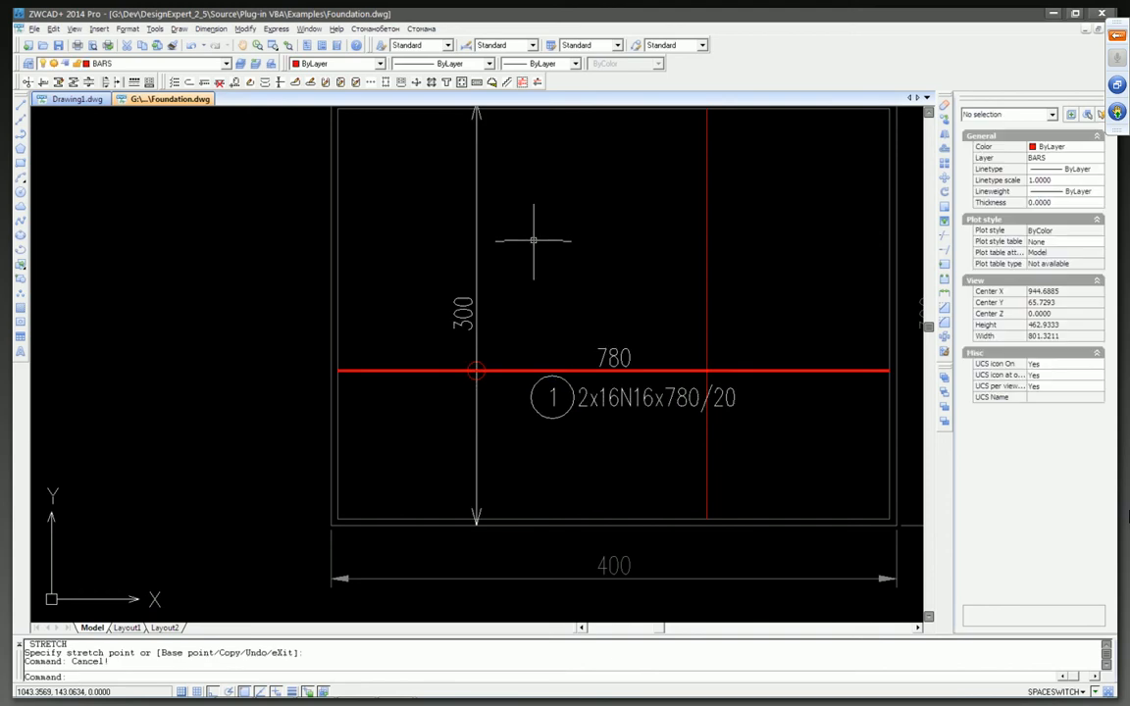
Step: Set PICKSTYLE to 0 to turn off group selection, and test selecting the horizontal bar annotation's text and position circle separately
left_click(536, 85)
left_click(621, 397)
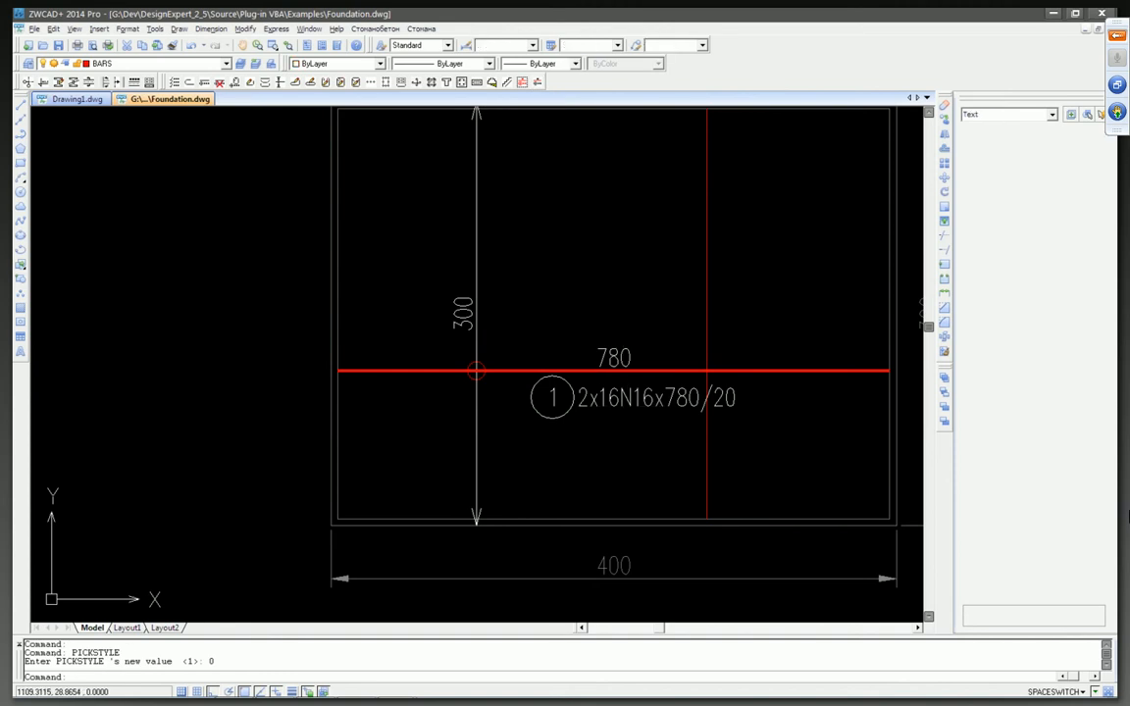
key("Escape")
left_click(568, 410)
key("Escape")
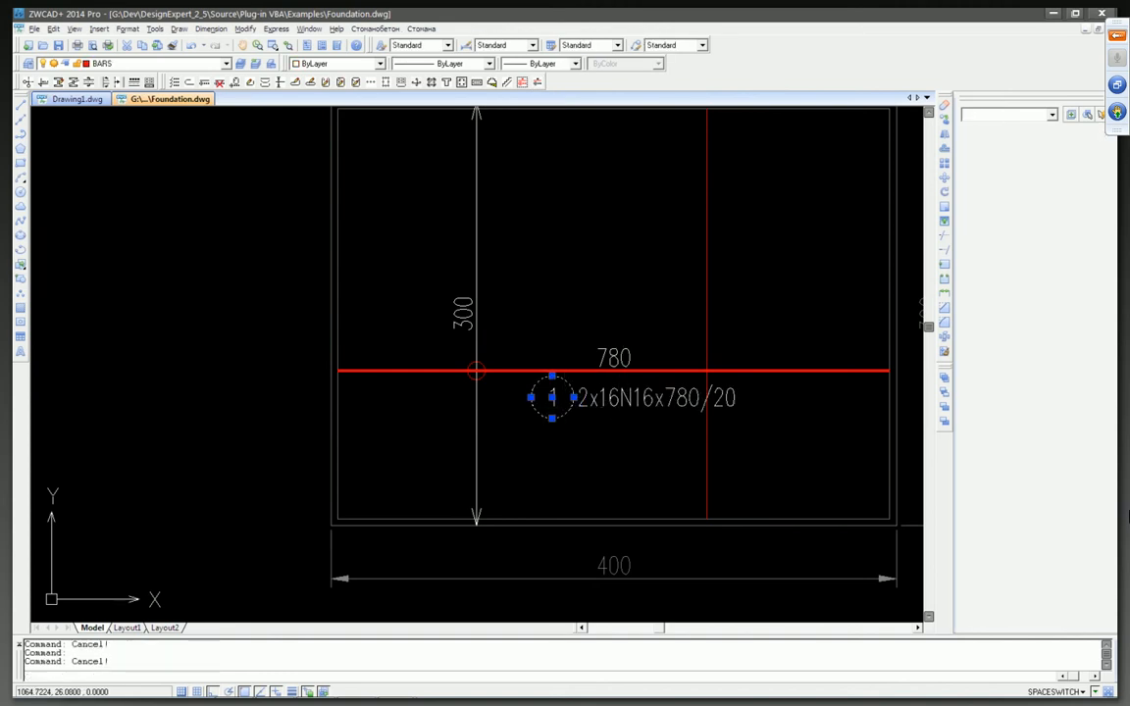
key("Escape")
left_click(553, 399)
key("Escape")
Step: Move the horizontal bar's position circle, number and annotation text together to the right, keeping them below the bar
left_click(587, 412)
left_click(554, 402)
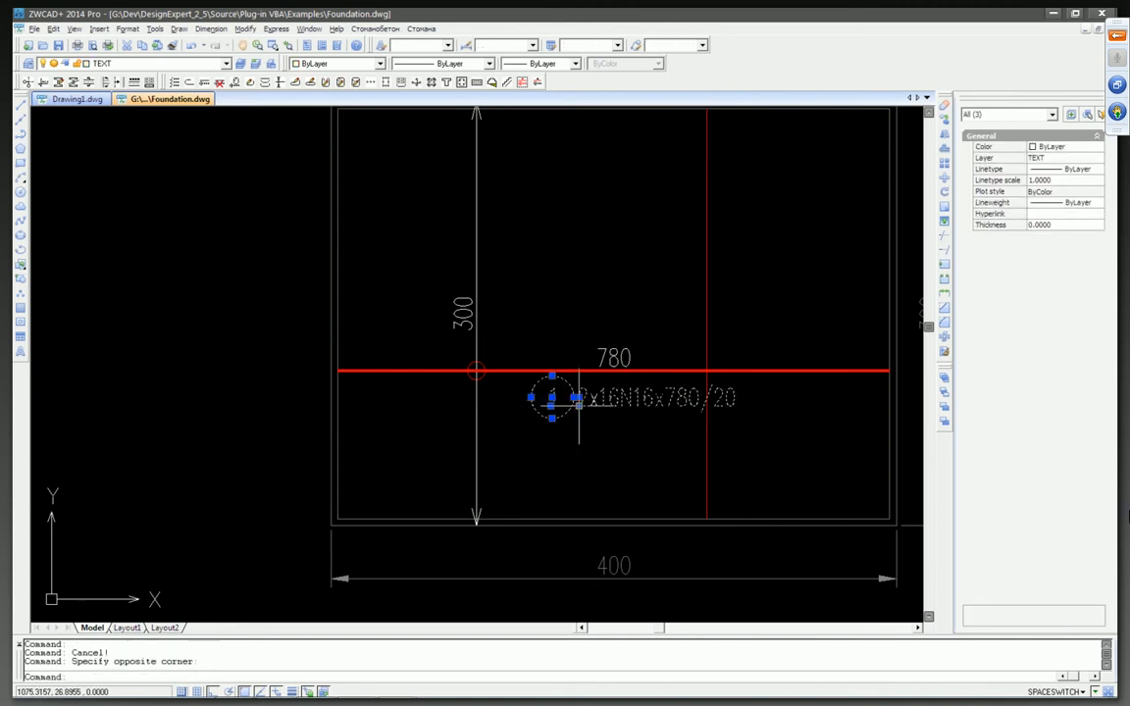
left_click(577, 398)
key("space")
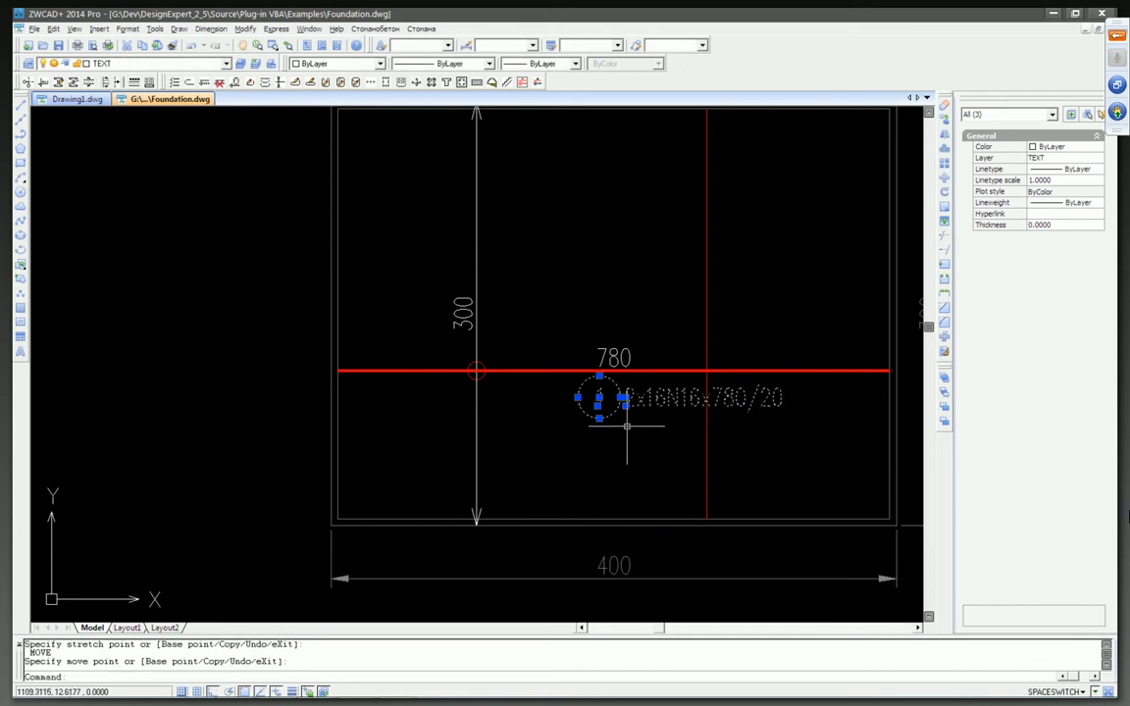
key("Escape")
Step: Check how the horizontal bar's annotation and length label are selected separately, and clear the selection
left_click(643, 424)
left_click(635, 396)
key("Escape")
left_click(648, 359)
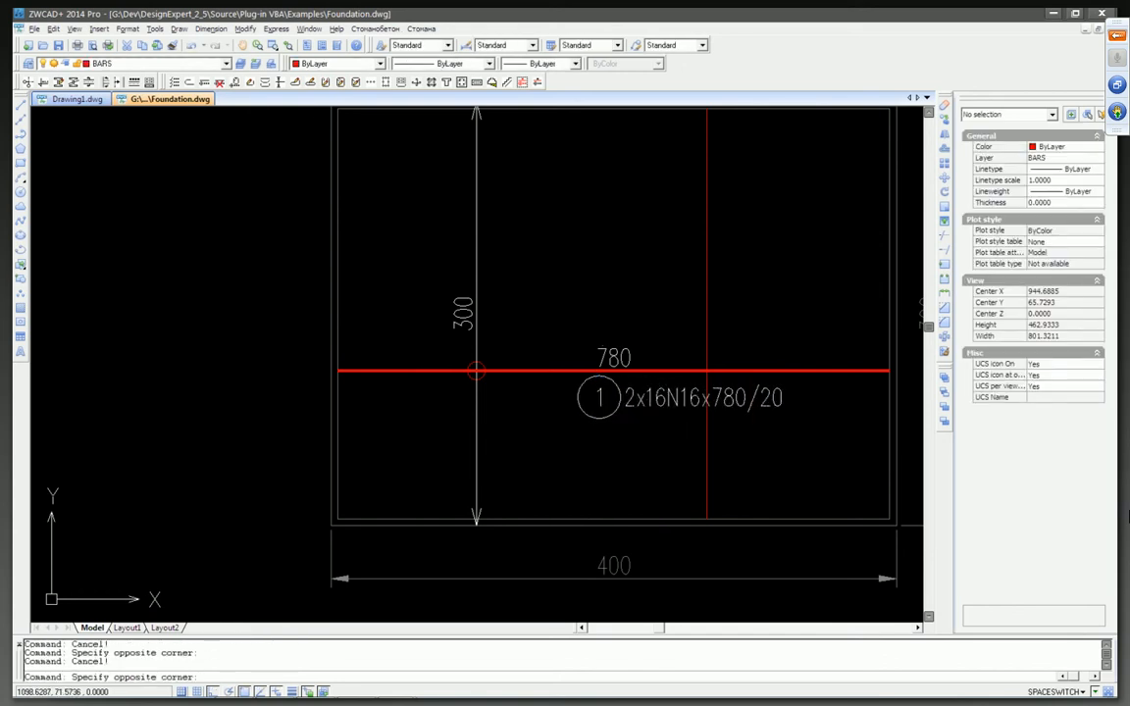
key("Escape")
left_click(597, 354)
key("Escape")
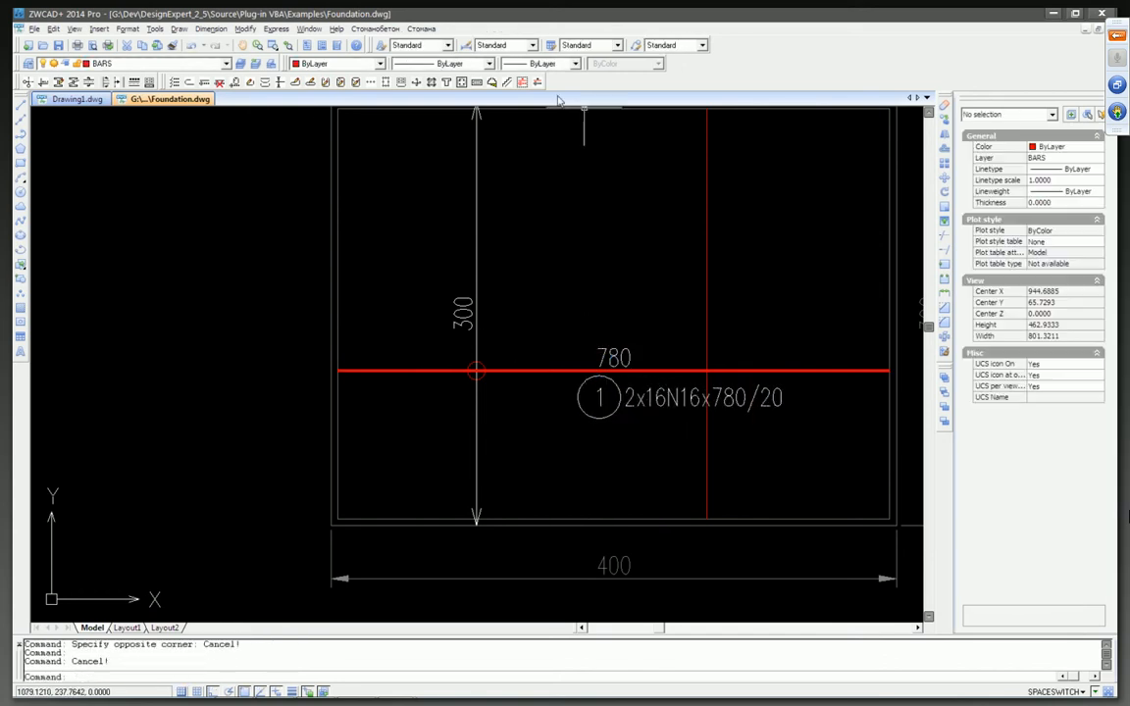
Step: Set PICKSTYLE back to 1 and test selecting the horizontal bar, annotation and zone as one group, ending with nothing selected
type("PICKSTYLE")
key("Return")
type("1")
key("Return")
left_click(604, 351)
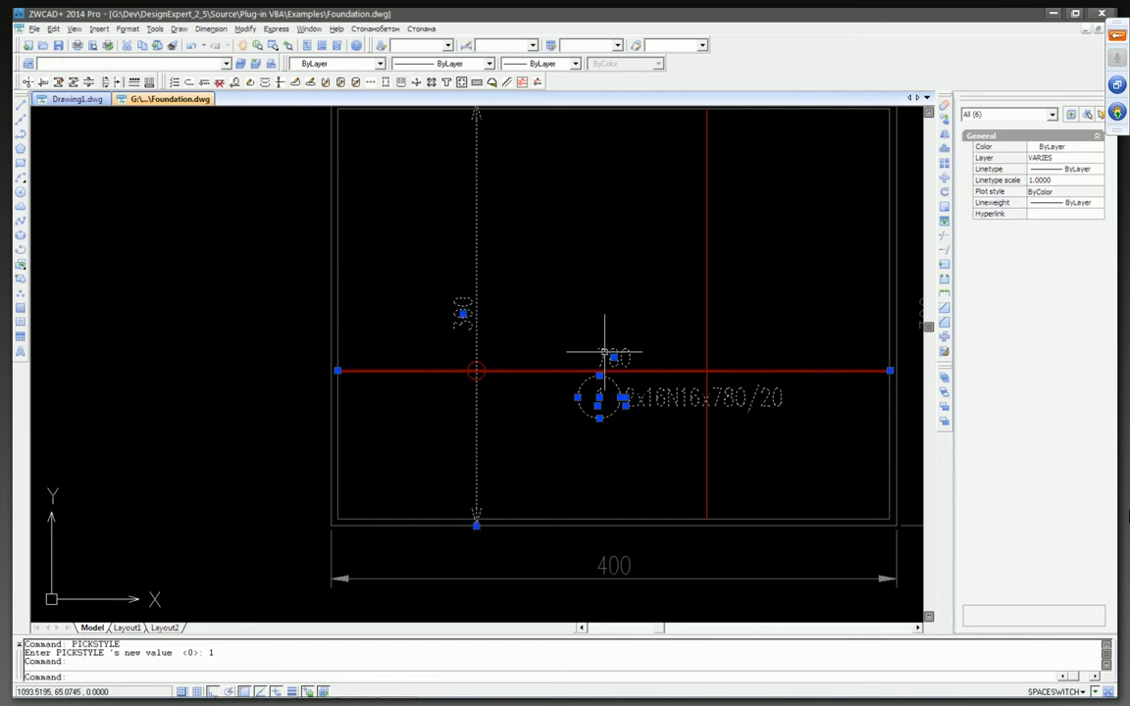
scroll(522, 278, "down", 2)
left_click(527, 305)
left_click(468, 357)
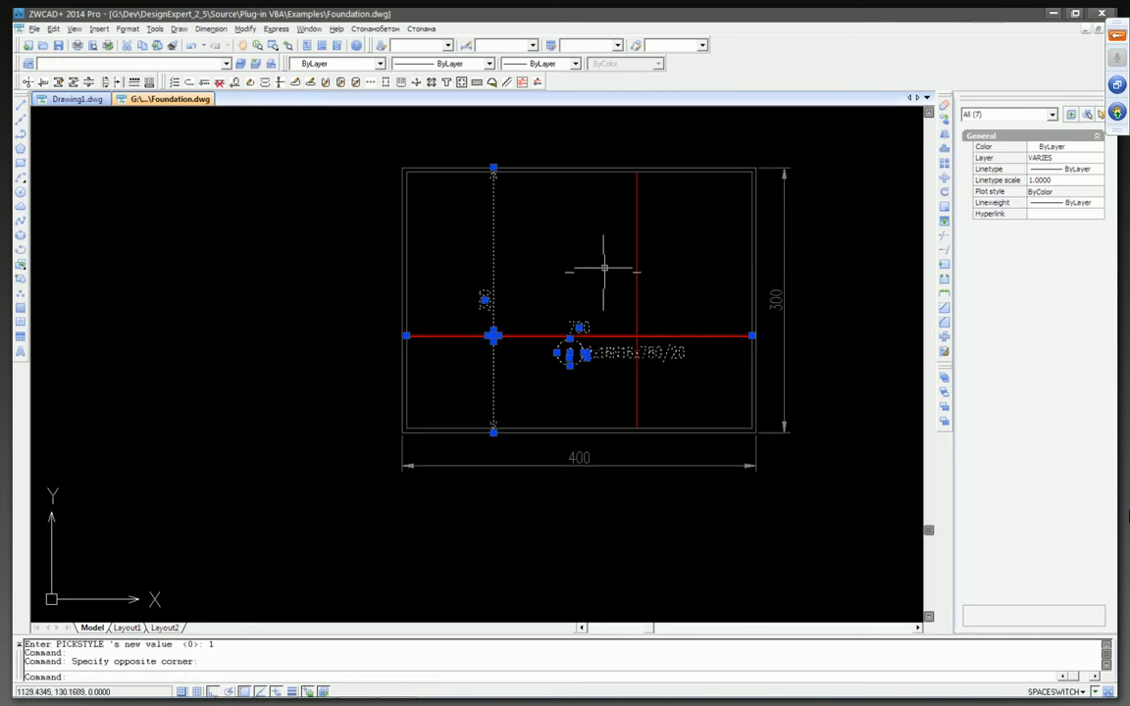
key("Escape")
middle_click_drag(585, 253, 552, 289)
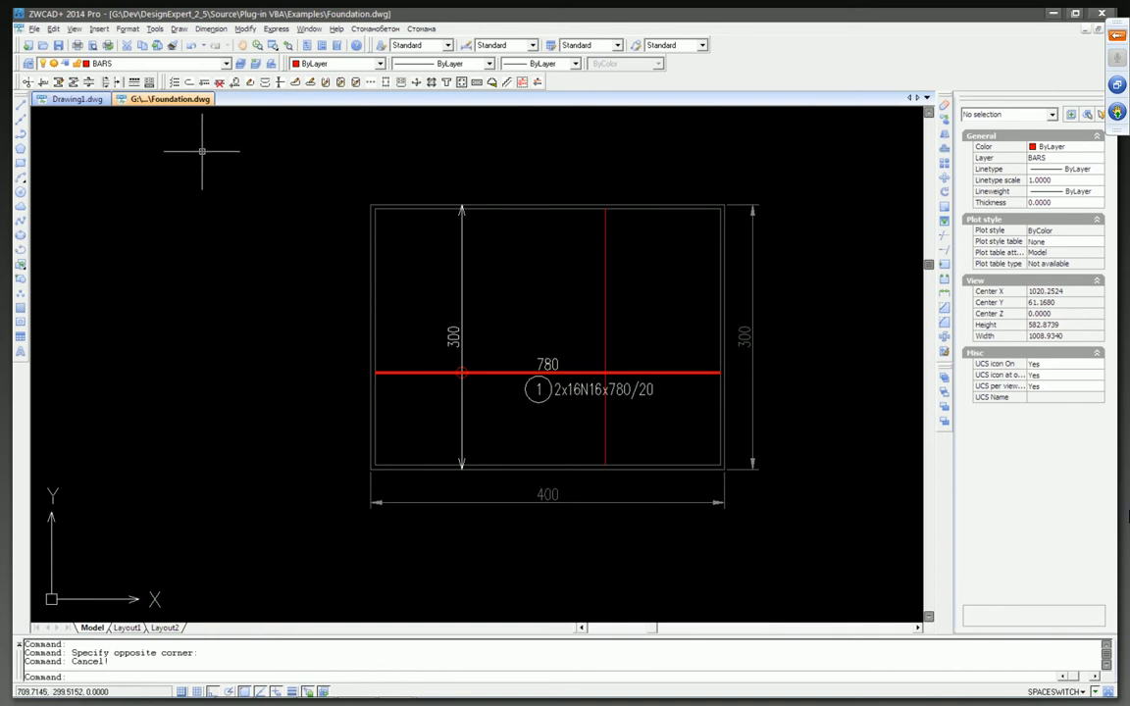
Step: Annotate the vertical bar as position 2 with 2 elements of 16N16x580/20, General text style and dimension scale 2
left_click(204, 83)
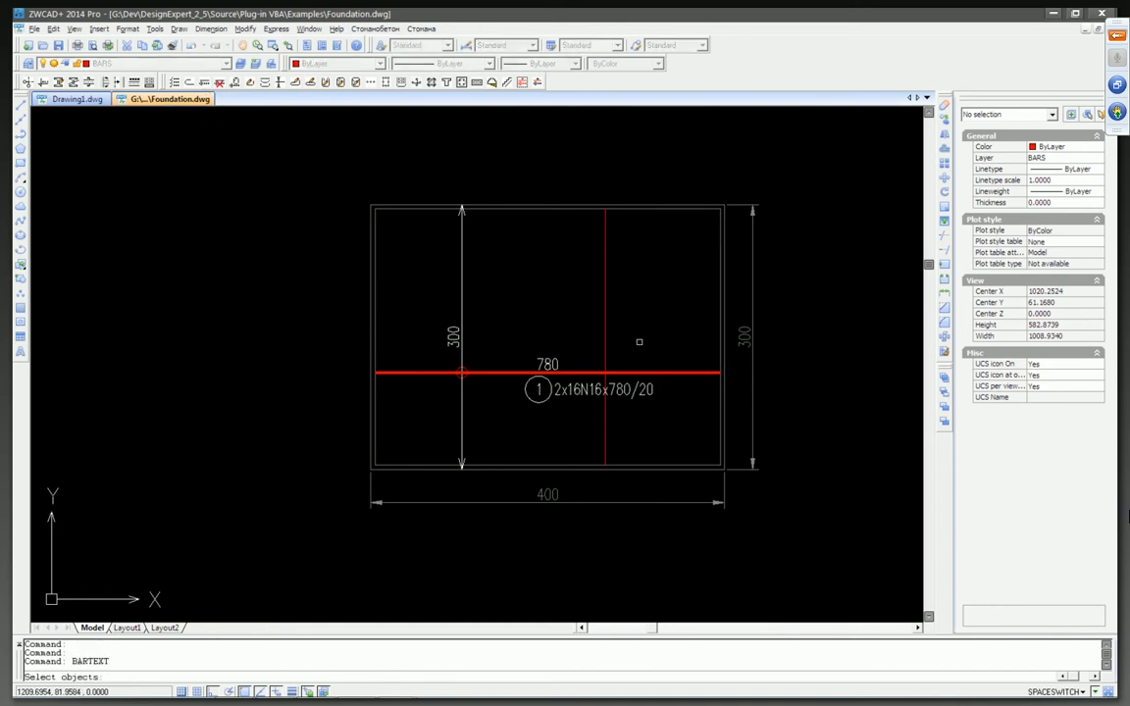
left_click(603, 299)
left_click(602, 299)
left_click(605, 291)
right_click(571, 278)
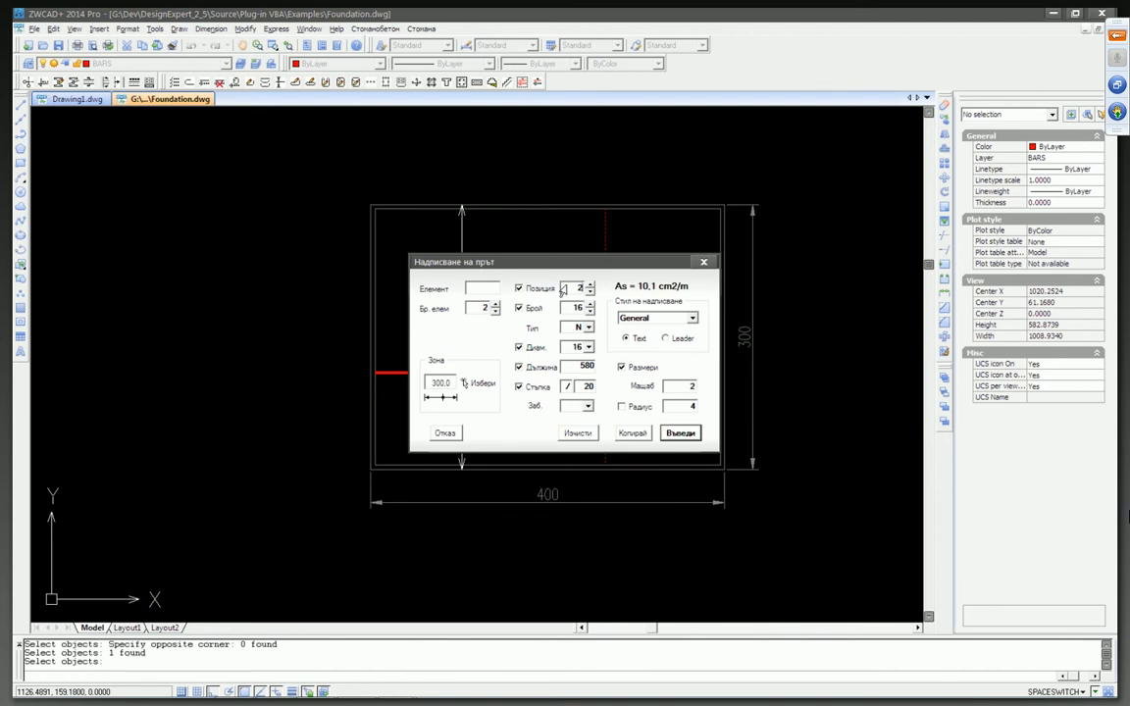
left_click(681, 433)
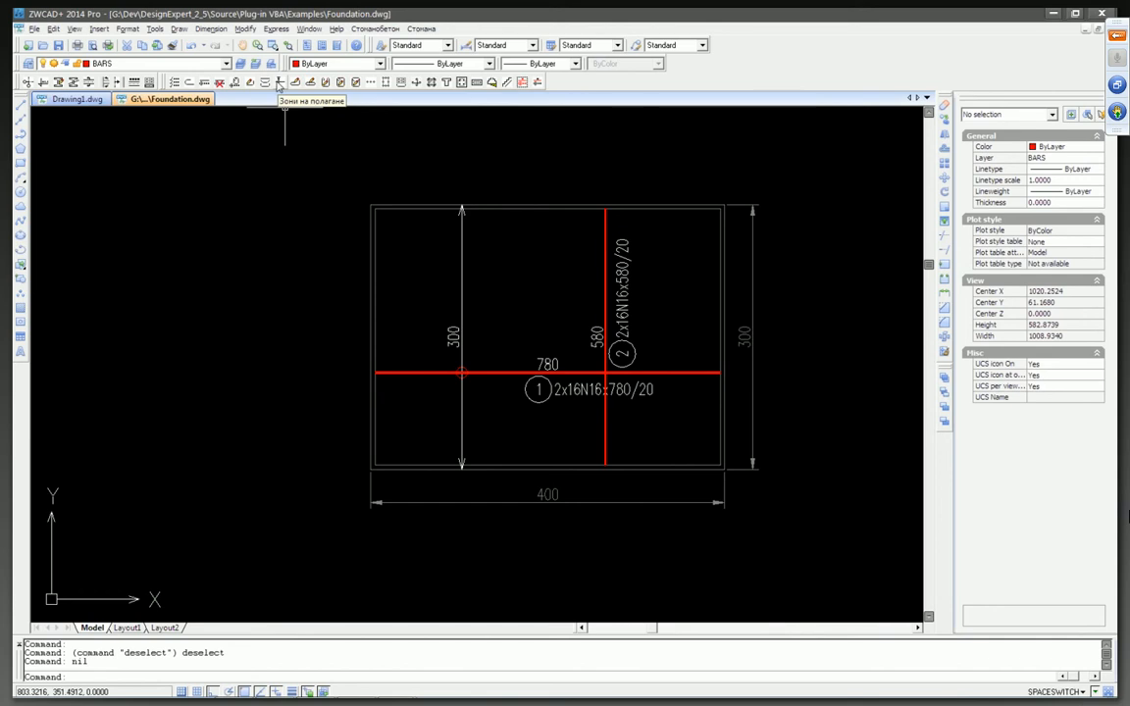
Step: Draw a distribution zone between the outline's left and right edges near the top, using Nearest snap, and assign the vertical bar to it
left_click(280, 83)
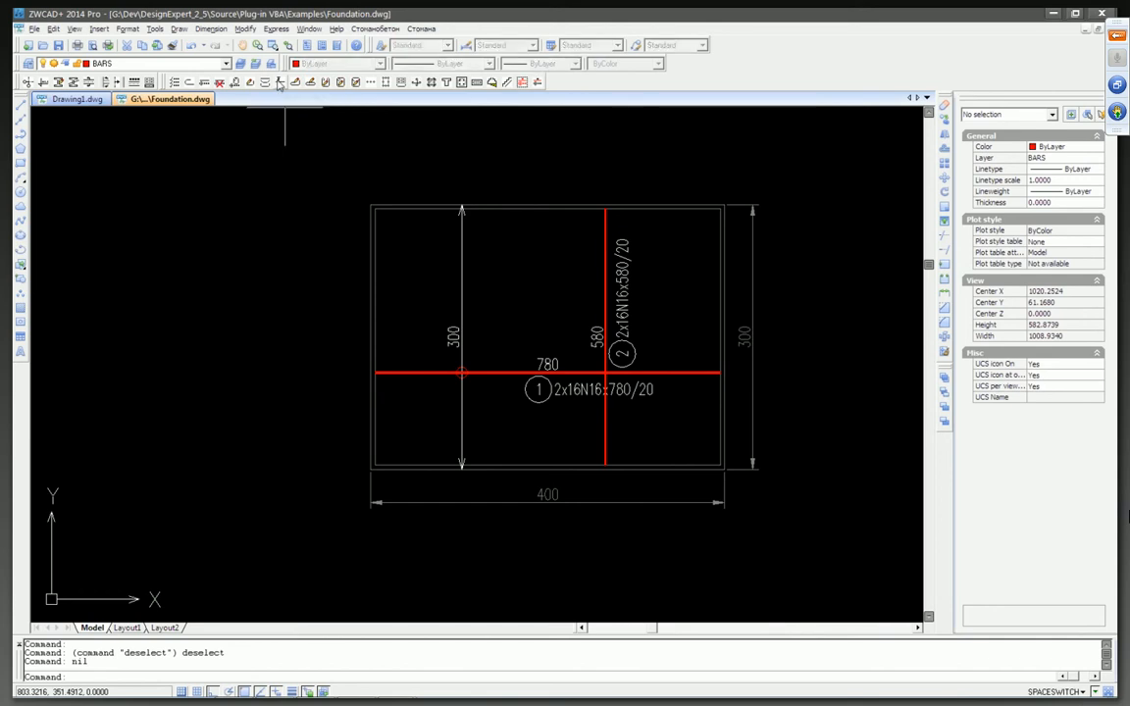
right_click(368, 250, "shift")
left_click(400, 496)
left_click(369, 248)
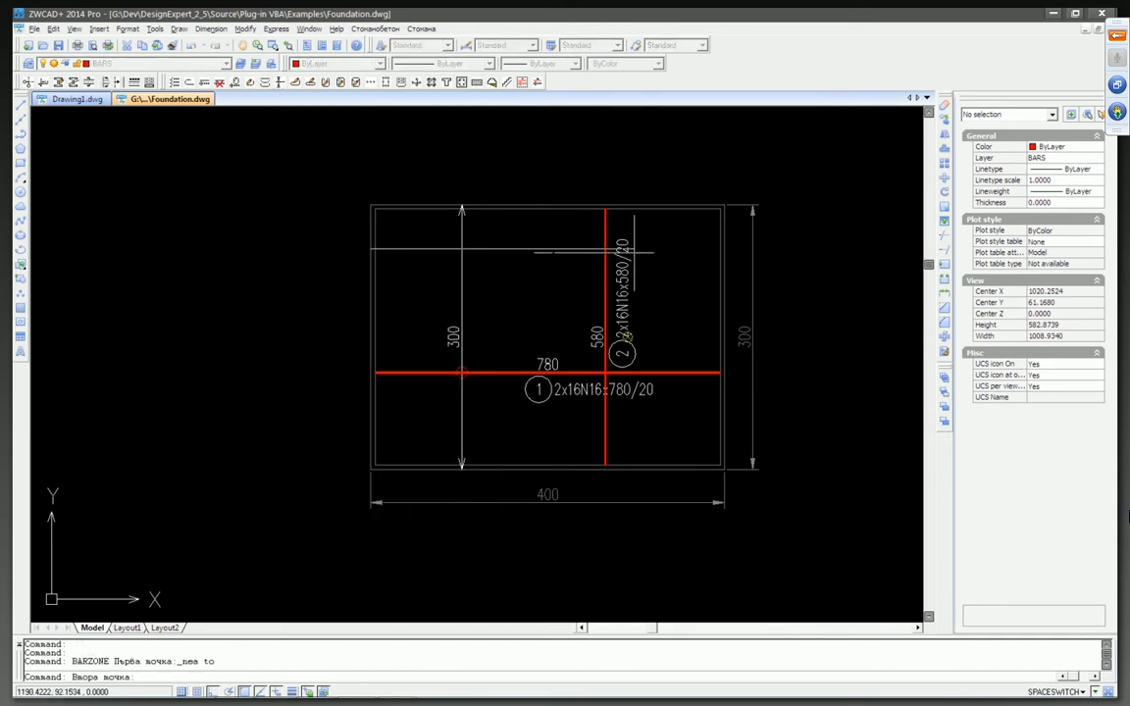
left_click(724, 247)
left_click(461, 373)
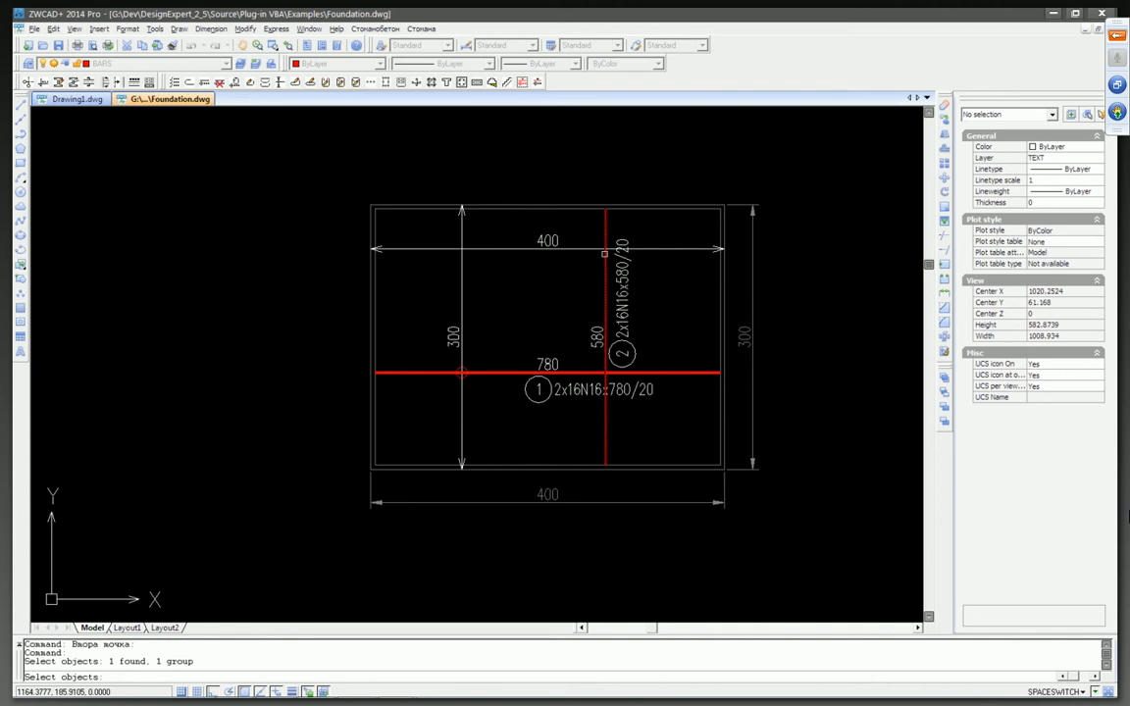
key("Return")
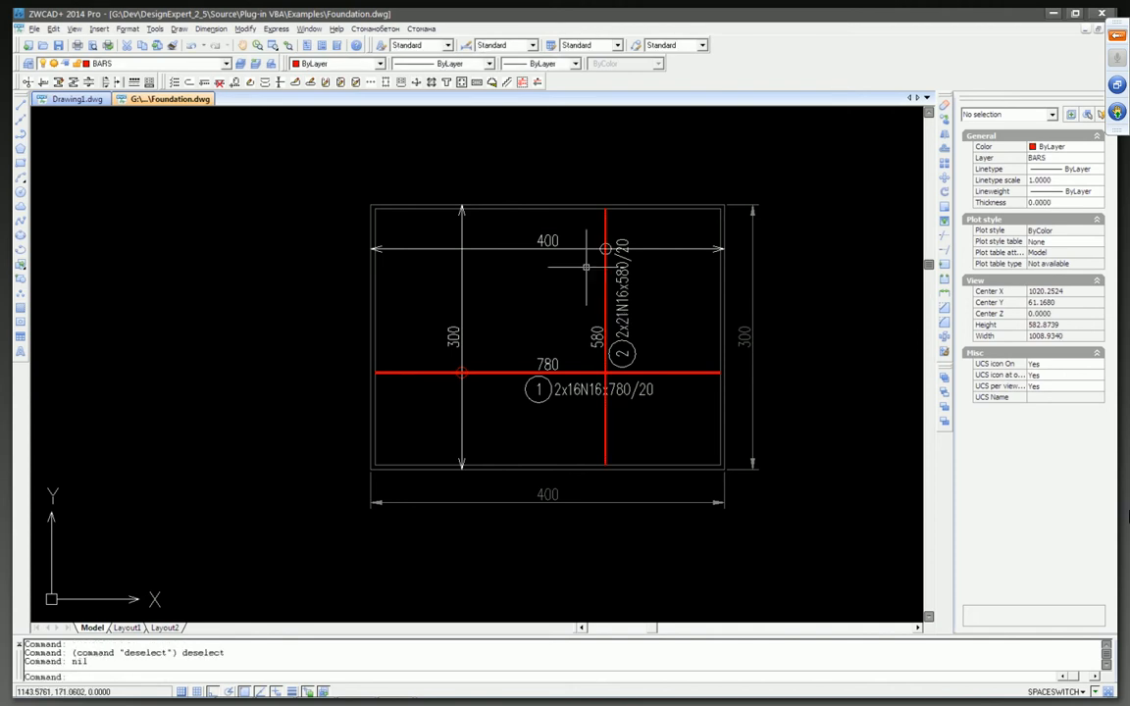
Step: Examine the vertical bar's updated annotation and its grouping with the new distribution zone, and clear the selection
left_click(605, 324)
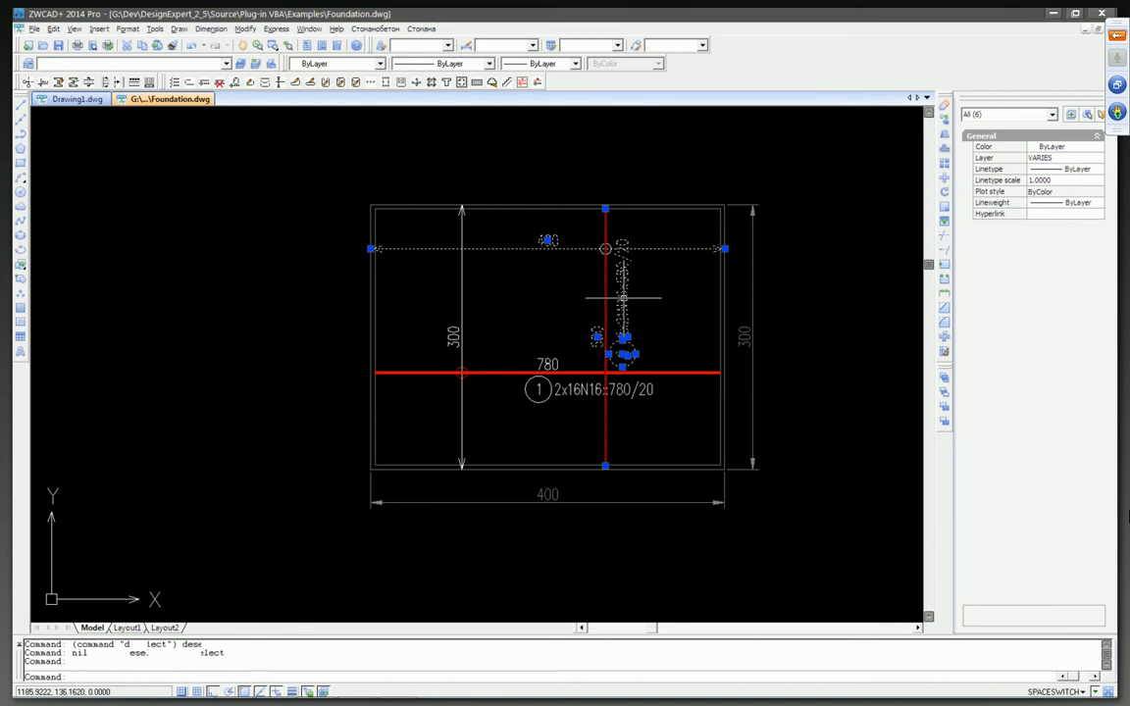
scroll(628, 304, "up", 2)
scroll(625, 306, "up", 2)
key("Escape")
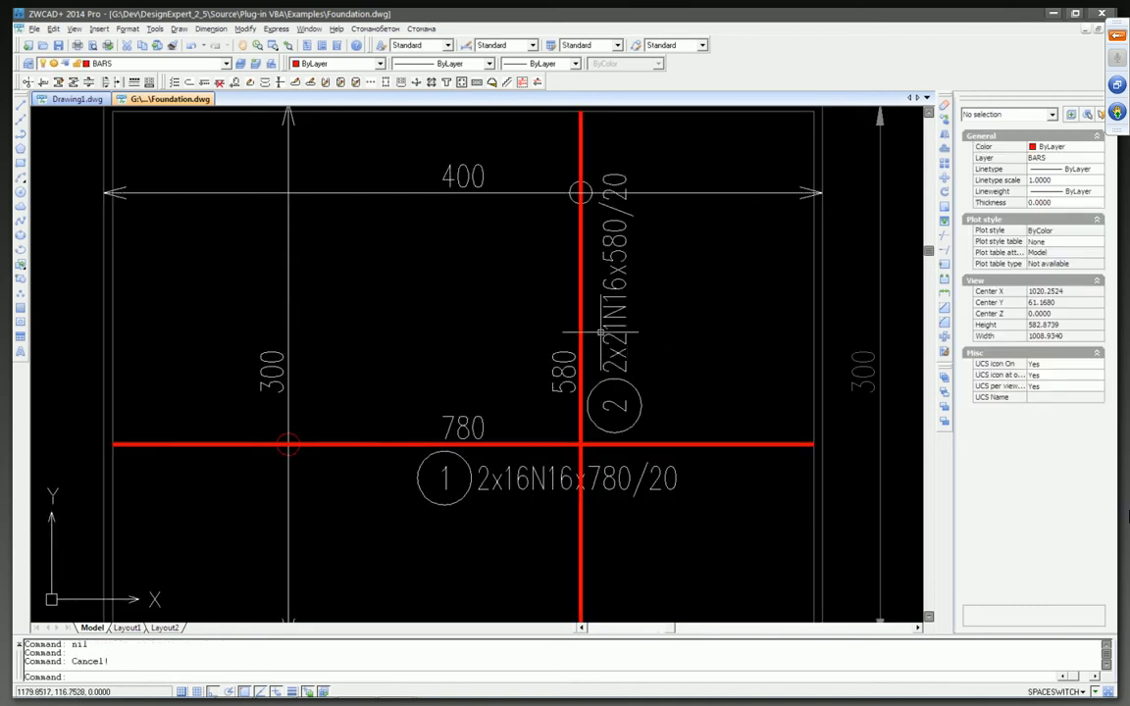
scroll(618, 314, "down", 2)
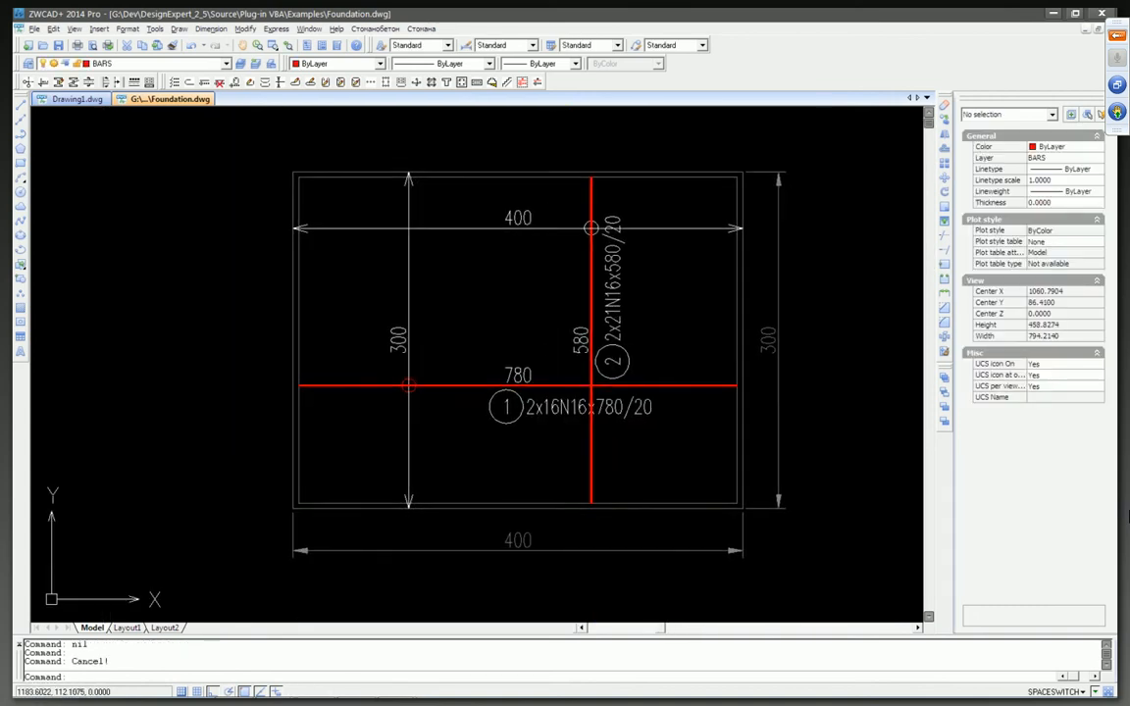
middle_click_drag(610, 304, 610, 296)
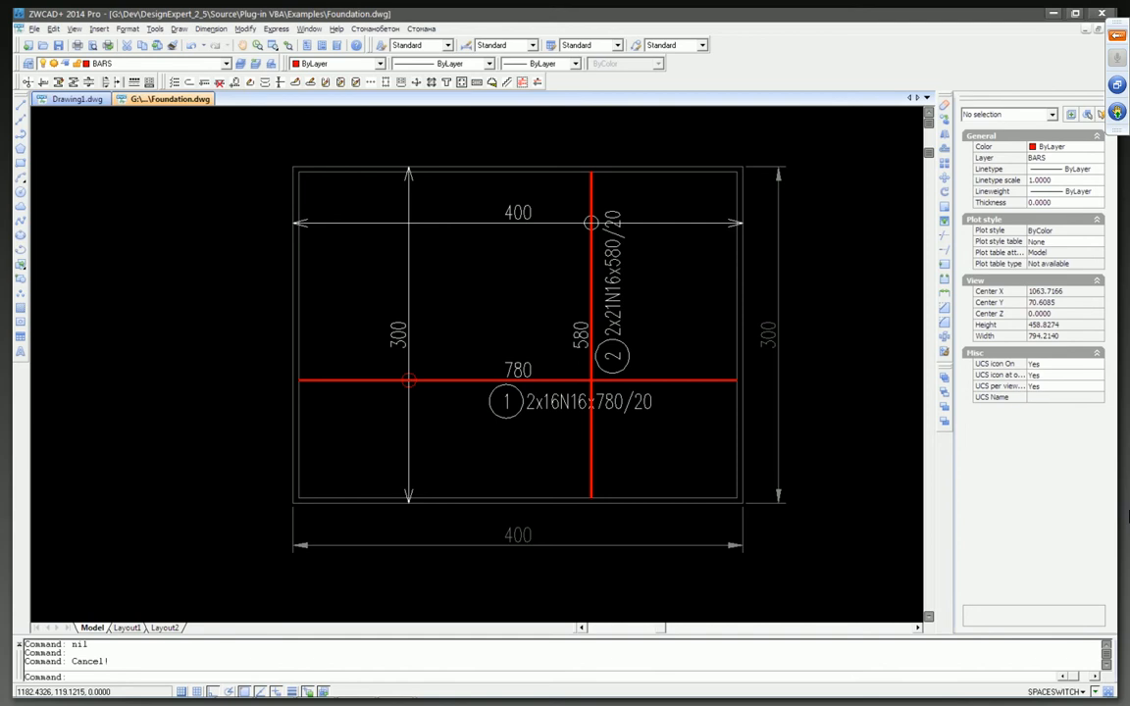
scroll(554, 299, "down", 2)
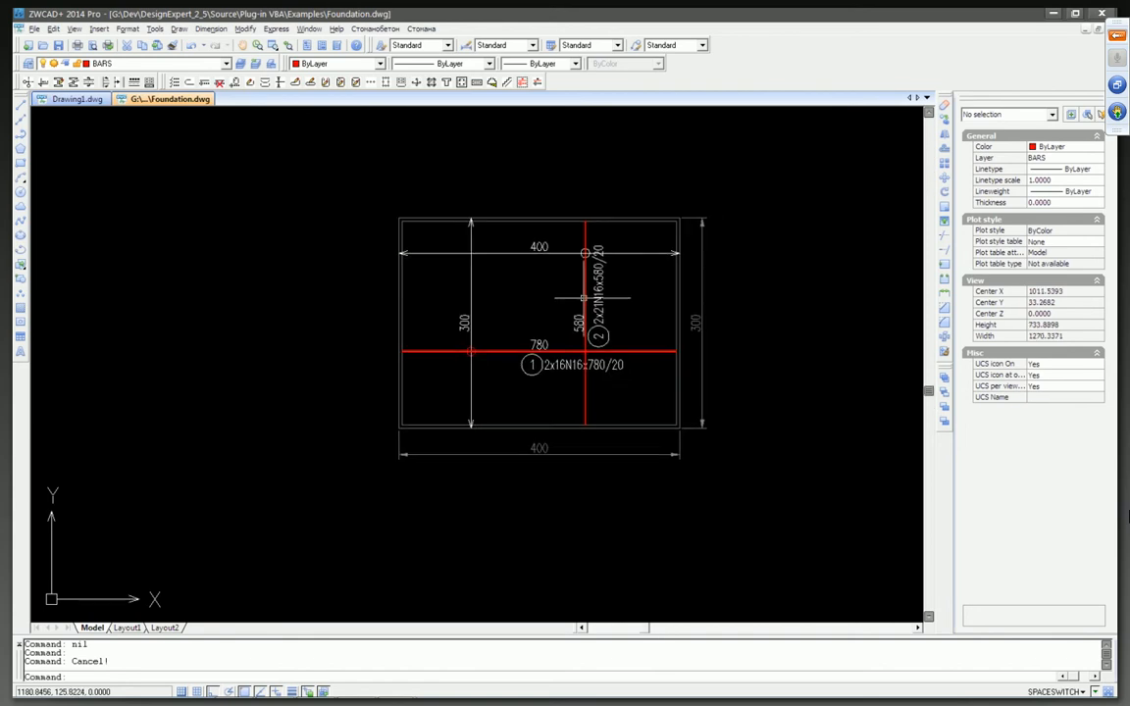
scroll(596, 214, "up", 2)
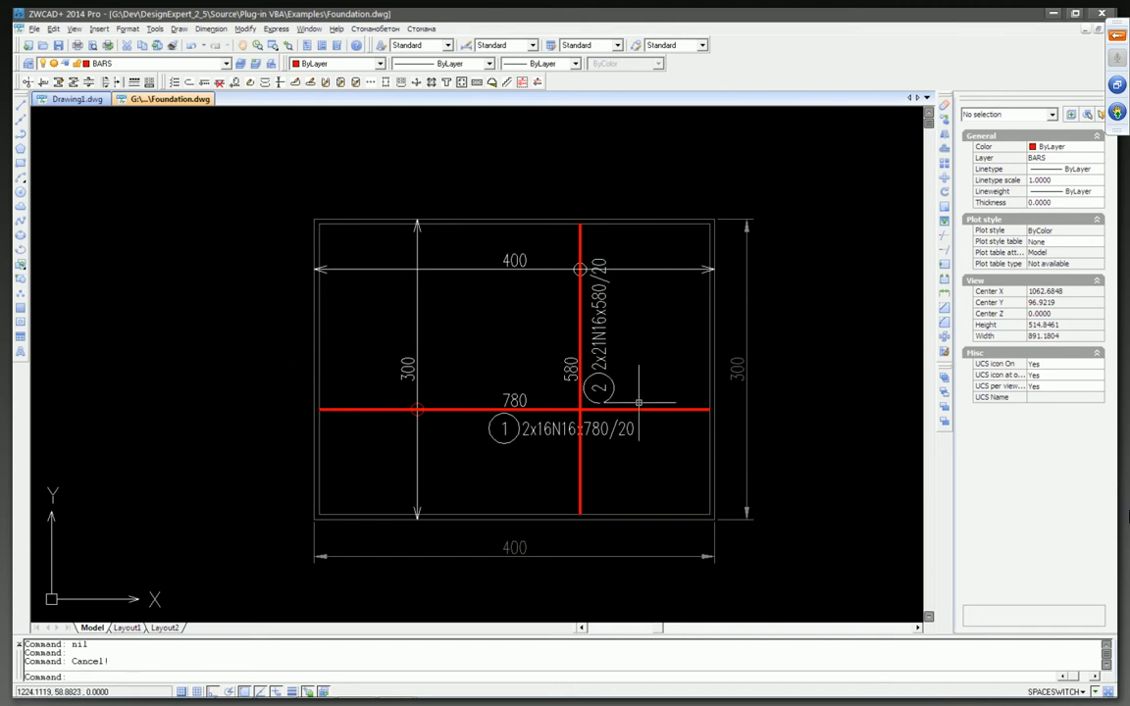
Step: Round the horizontal bar's two ends with standard bend radius, 50 hook length and 90° hook angle
left_click(190, 85)
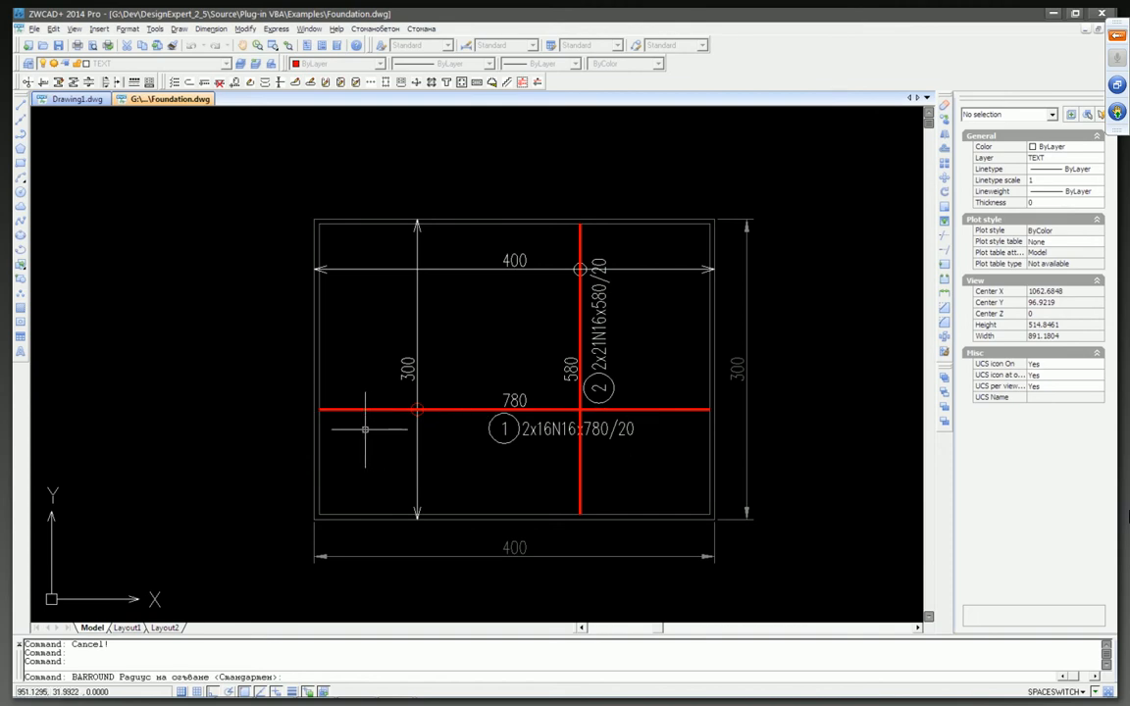
key("Return")
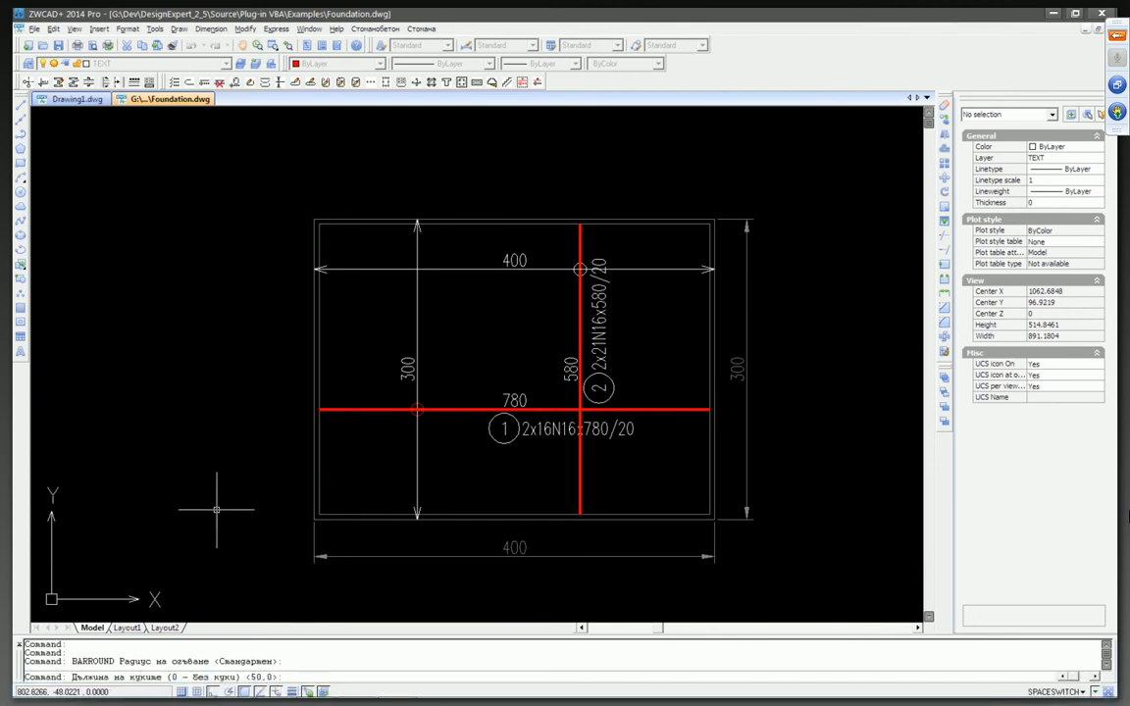
key("Return")
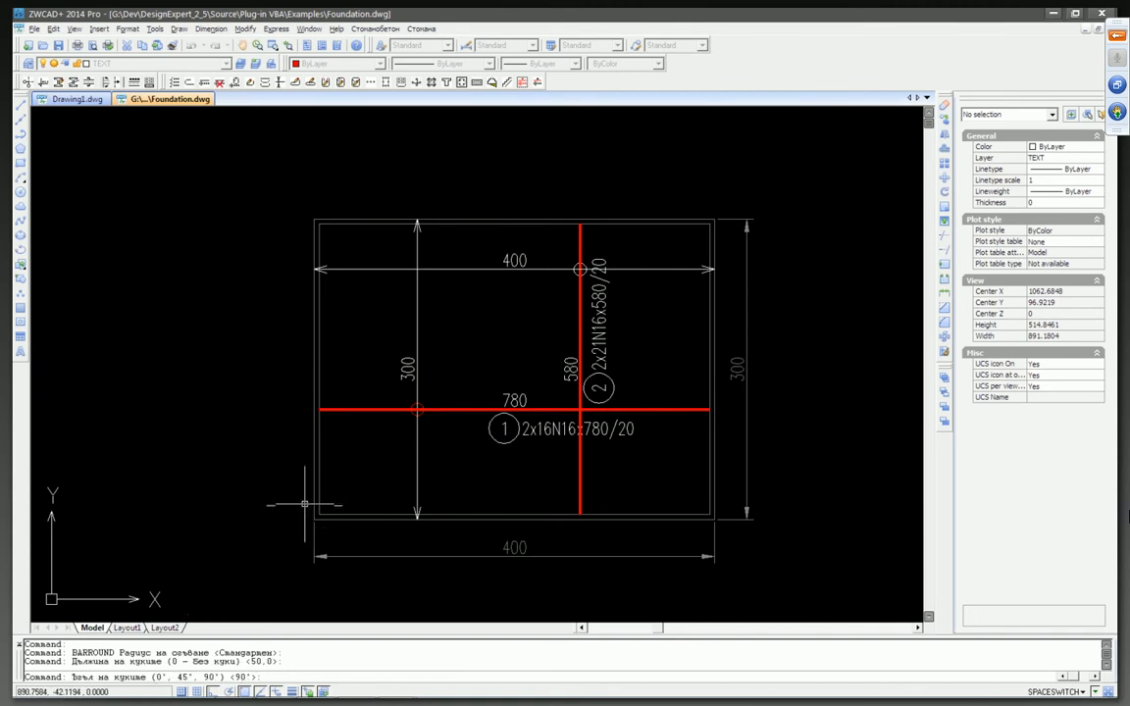
key("Return")
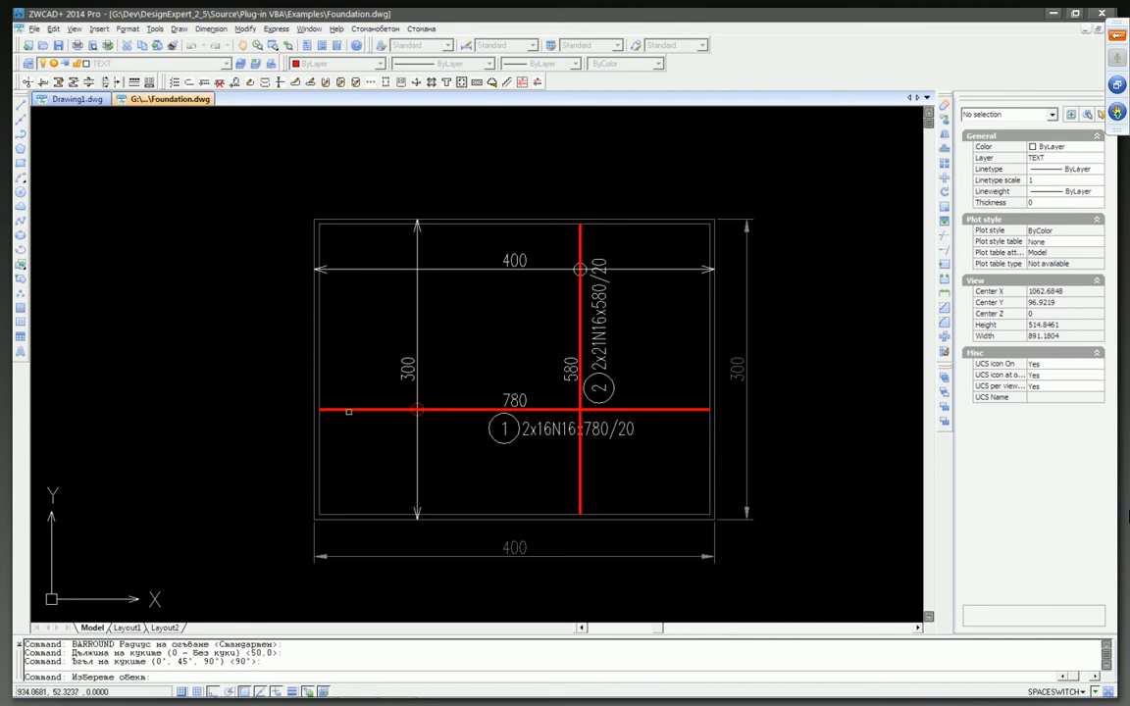
left_click(348, 408)
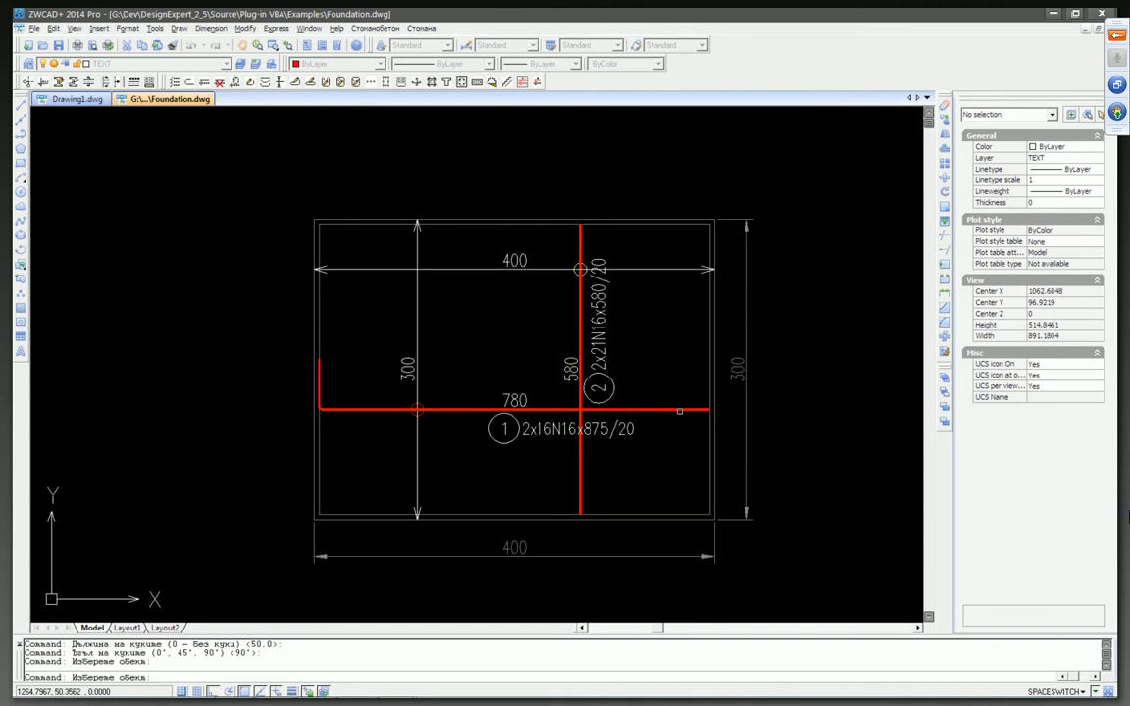
left_click(706, 409)
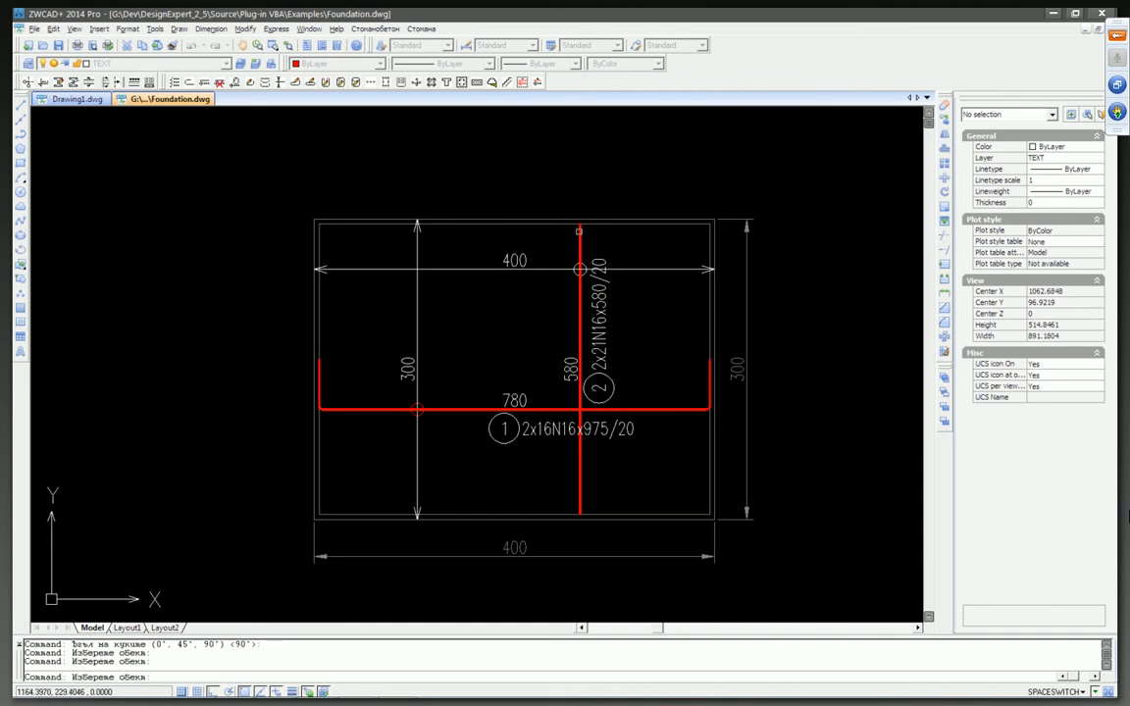
Step: Add the same 50-long 90° hooks to both ends of the vertical bar and end the rounding command
left_click(580, 231)
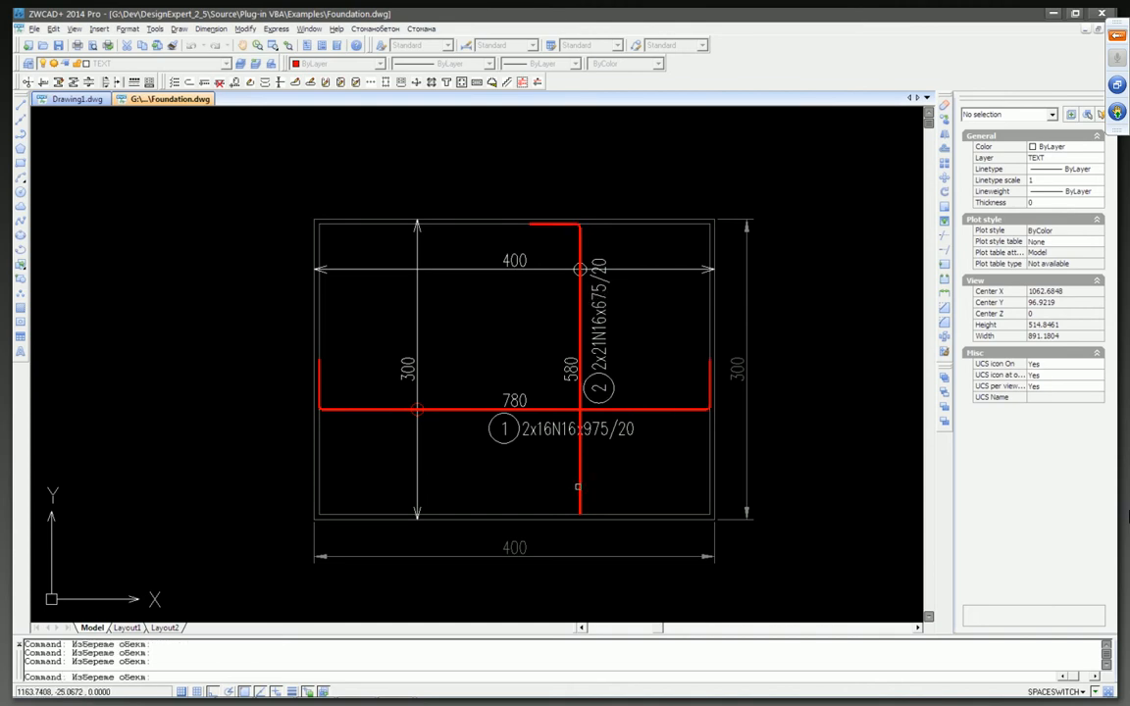
left_click(577, 486)
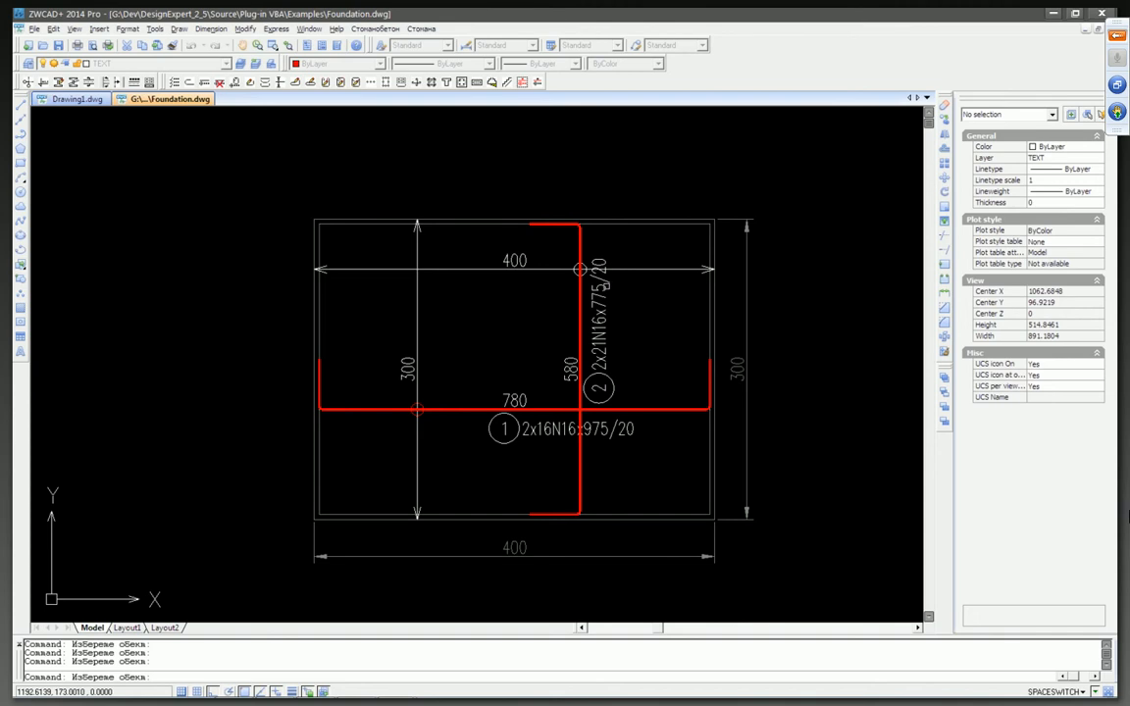
scroll(602, 306, "up", 2)
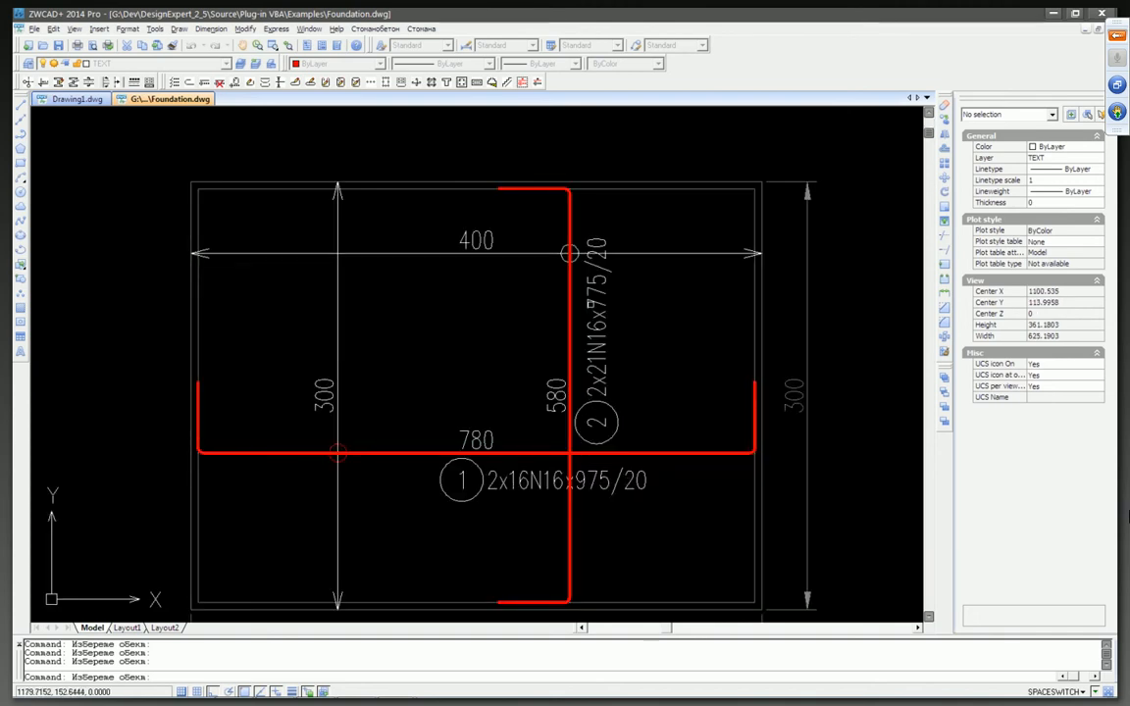
scroll(603, 306, "down", 3)
key("Escape")
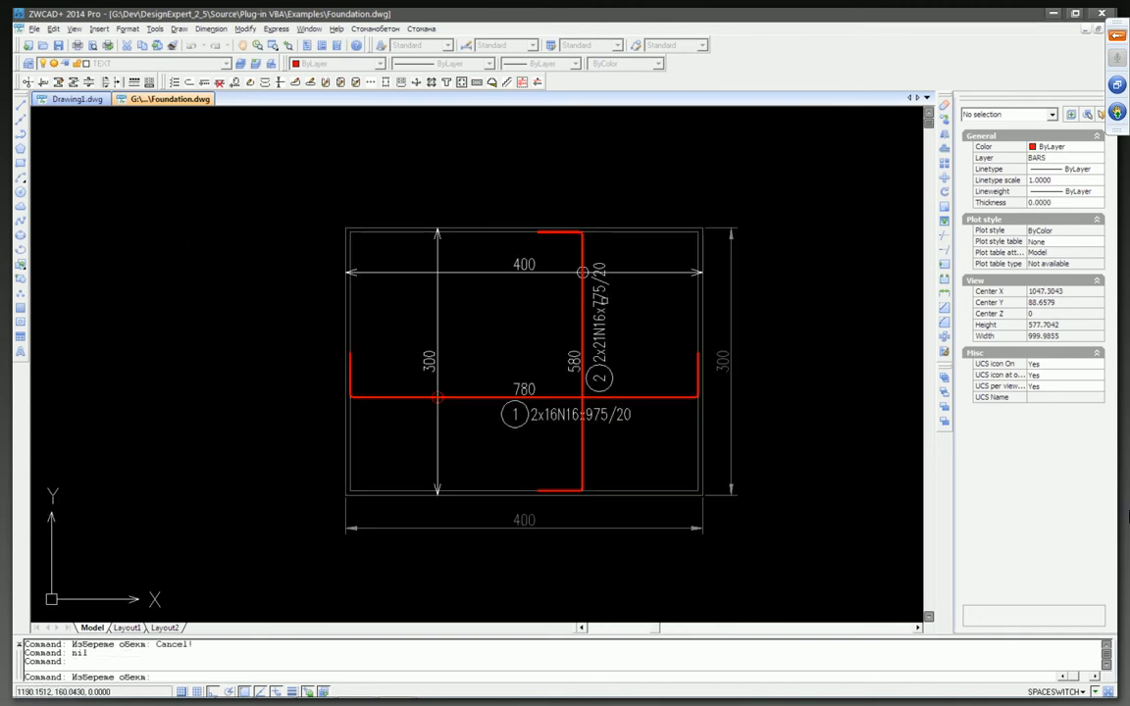
left_click(620, 315)
key("Escape")
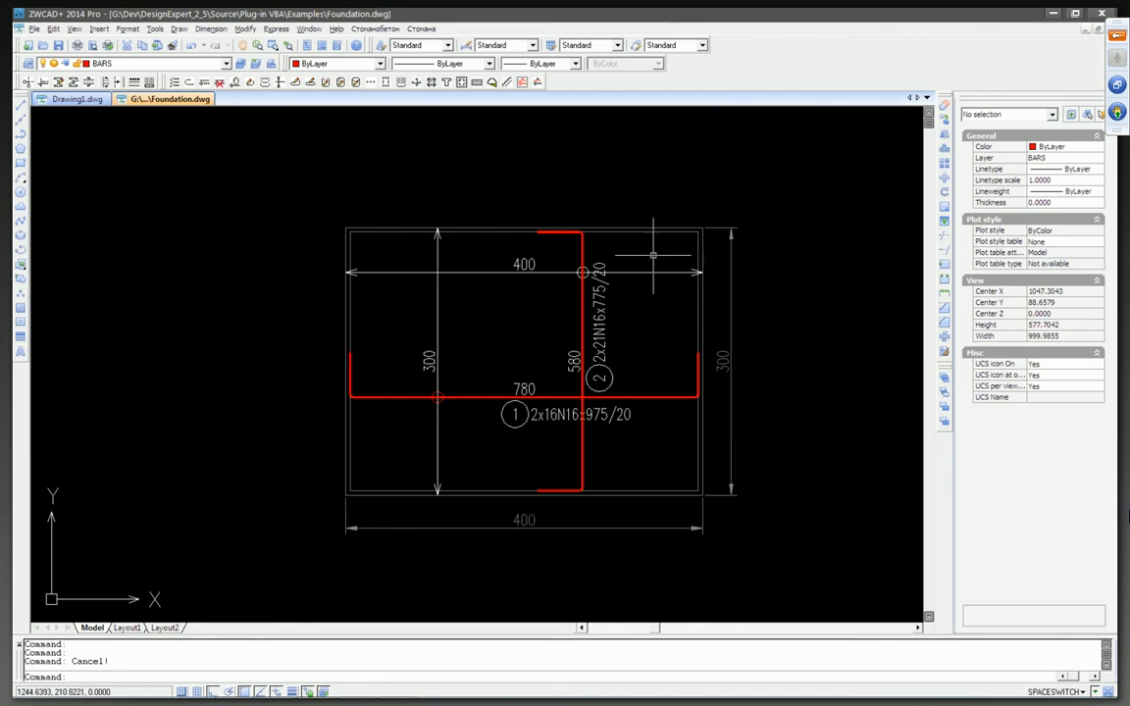
Step: Erase both hooked bars together with their annotations and distribution zones from inside the foundation outline
left_click(651, 258)
left_click(393, 461)
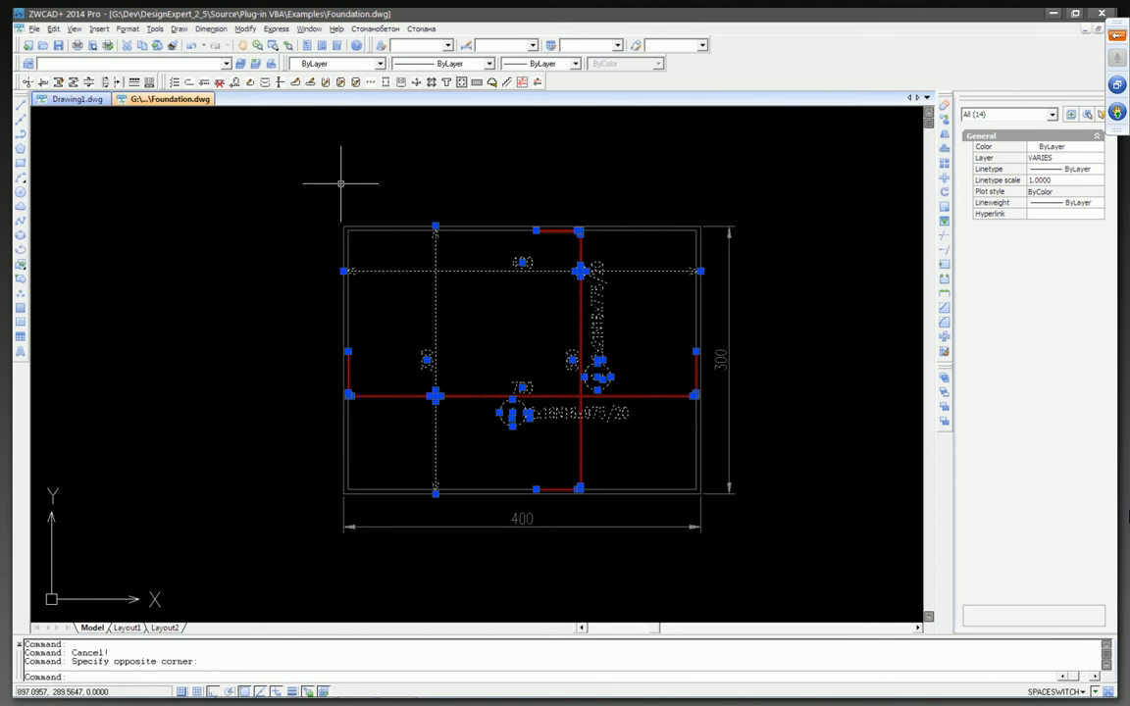
key("Delete")
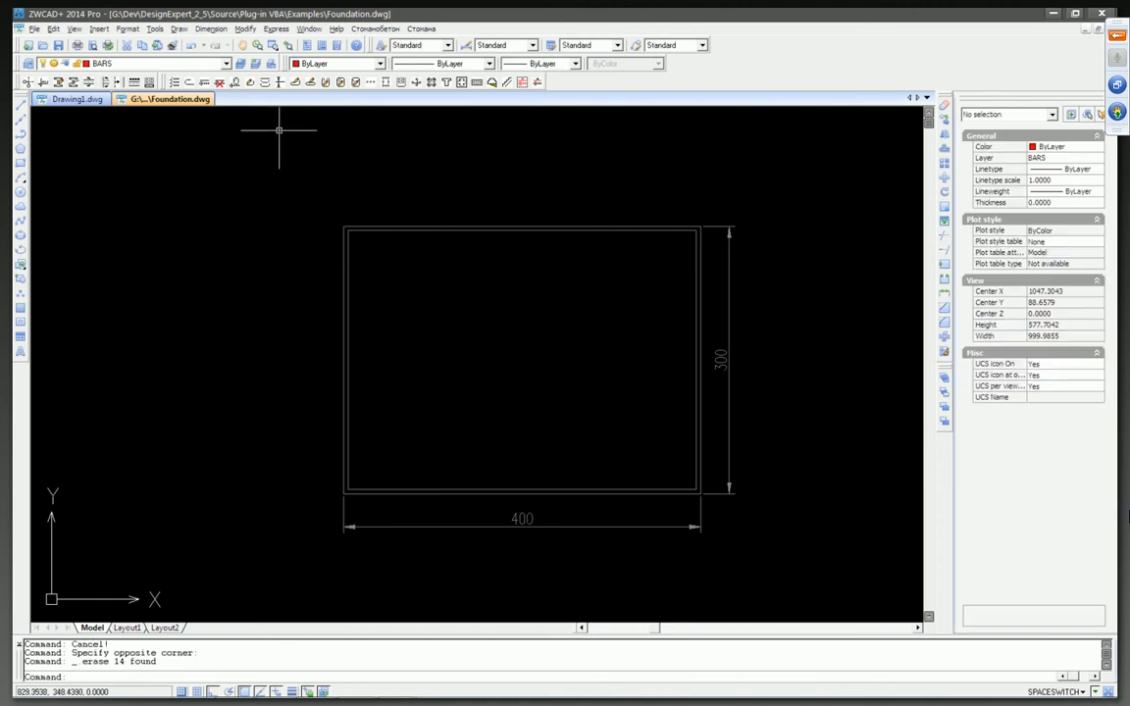
Step: Open bar insertion, choose the U-shaped bar, turn off its drawing option (Чертай) and set dimension A to 390
left_click(263, 82)
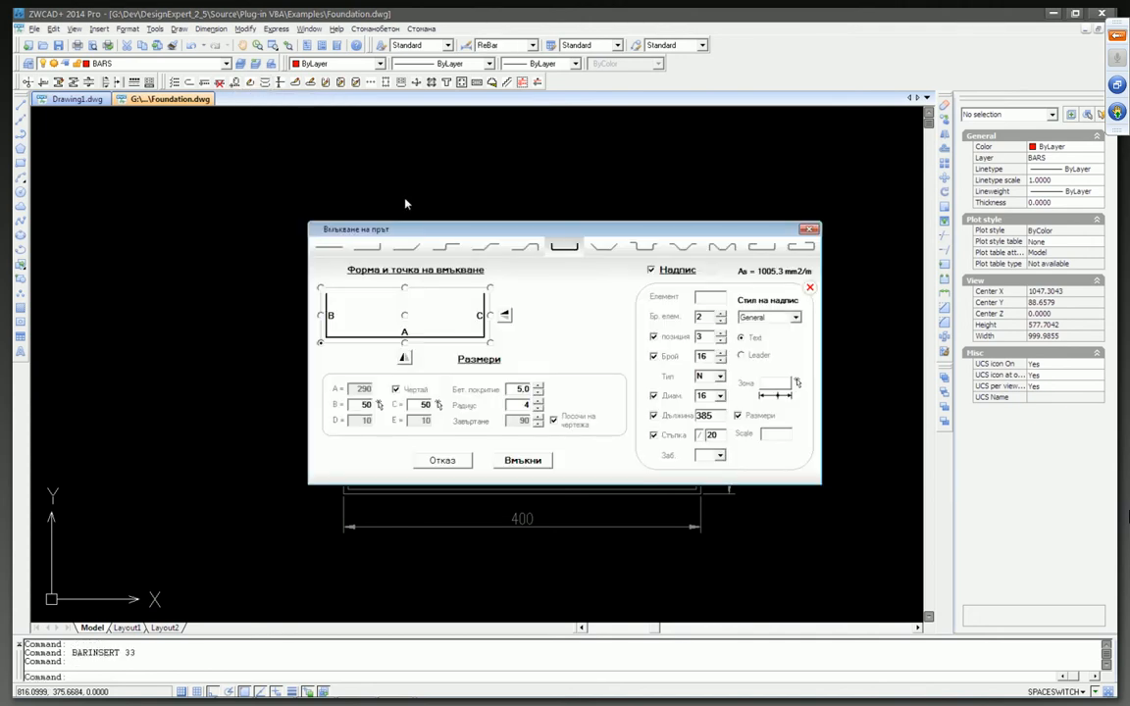
left_click(485, 247)
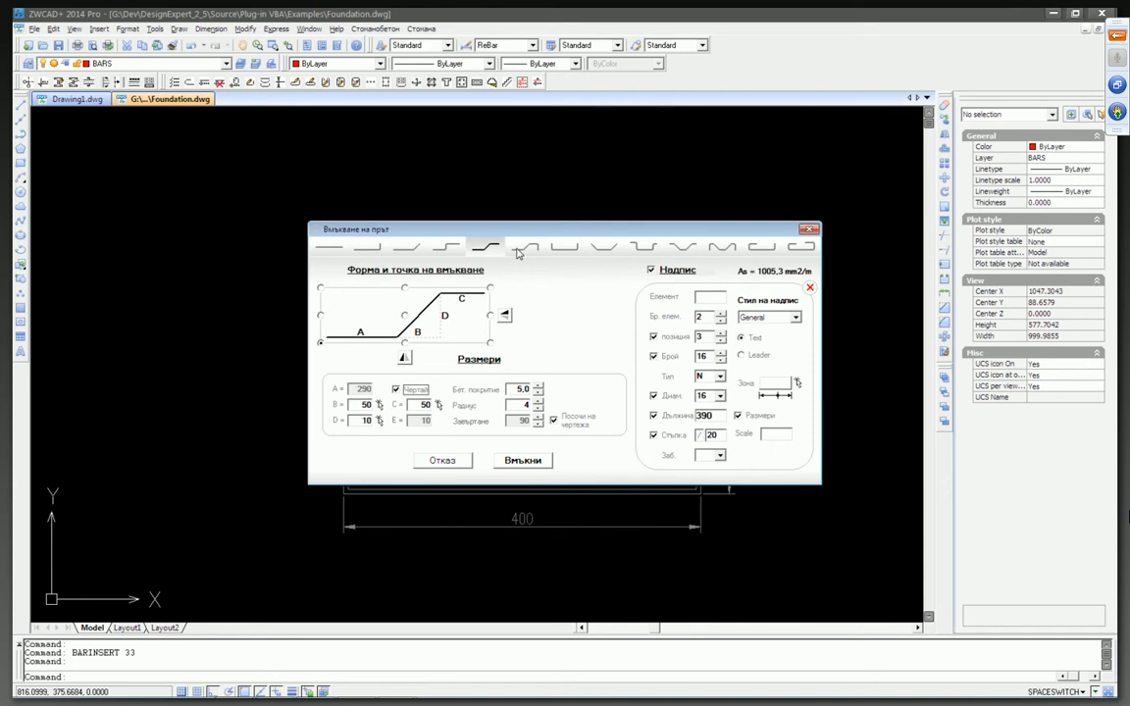
left_click(562, 250)
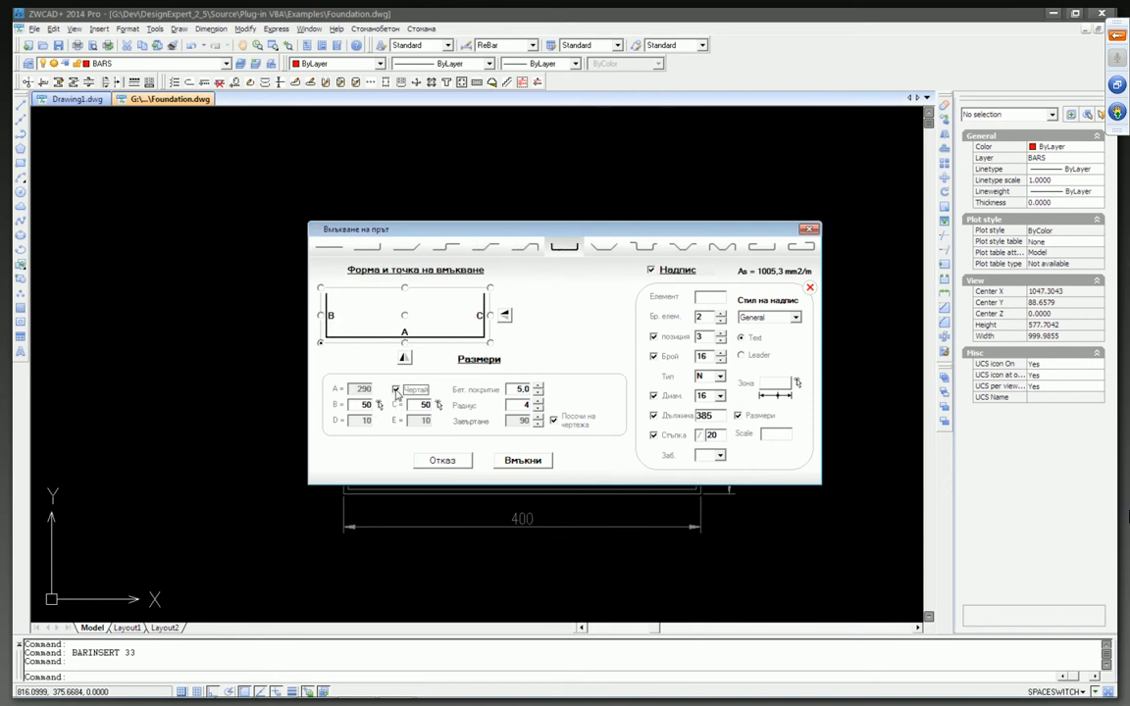
left_click(395, 389)
double_click(360, 389)
type("3")
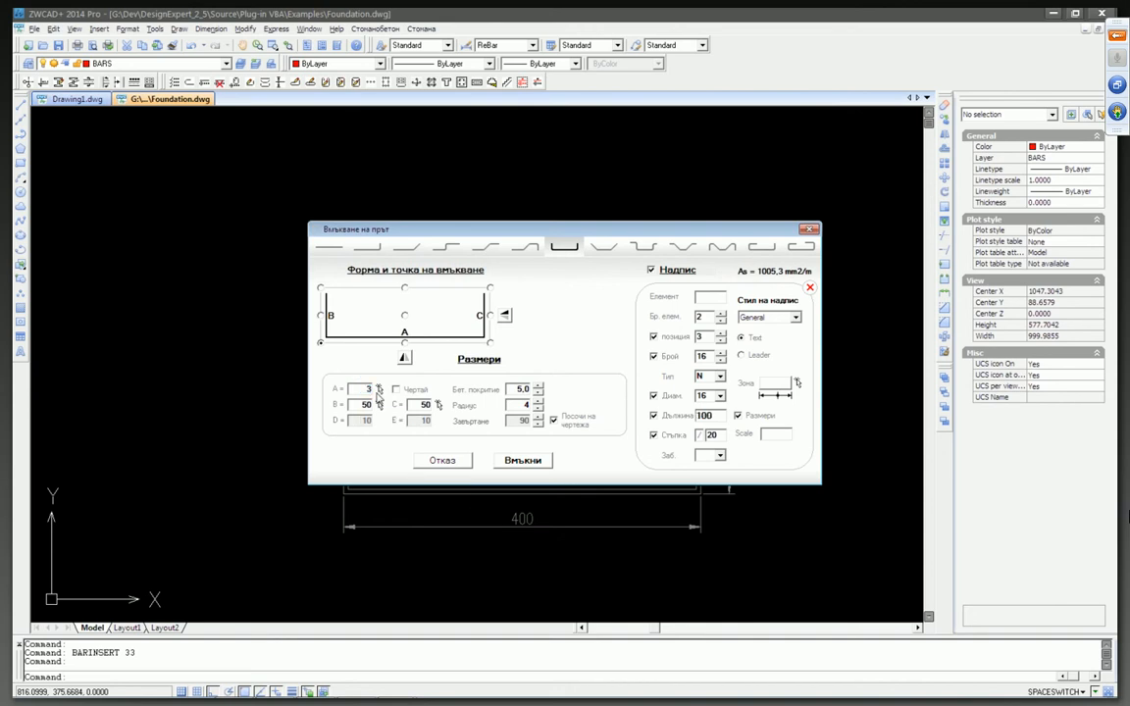
type("90")
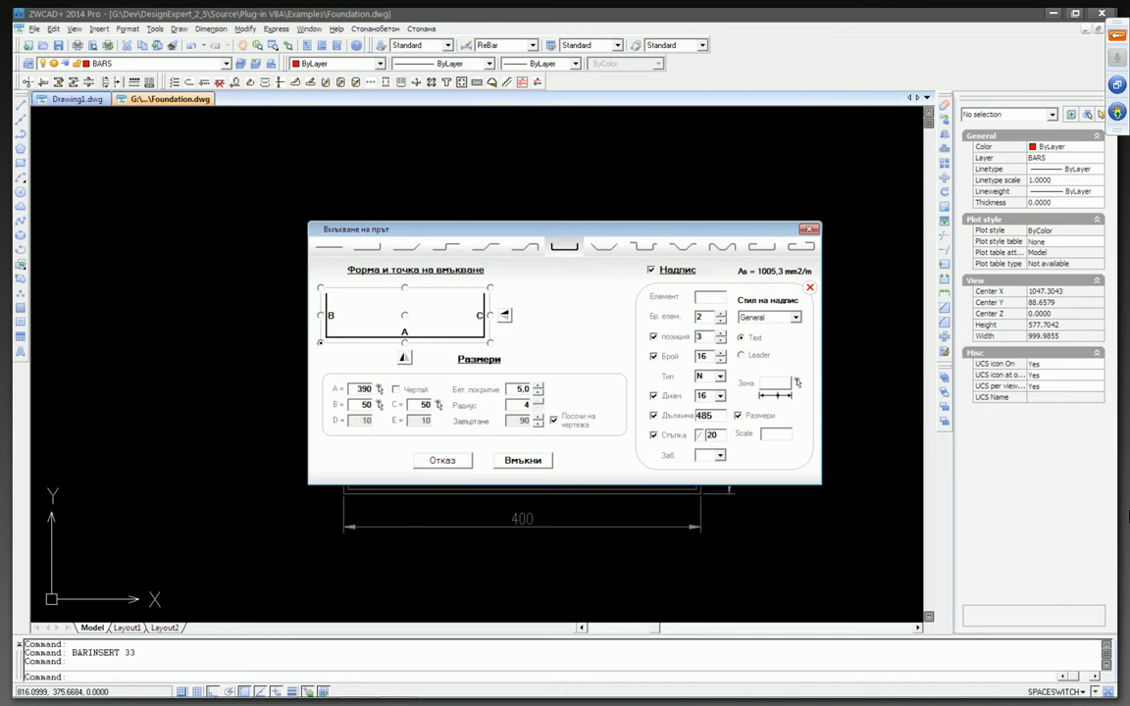
Step: Pick dimension A from the drawing between the foundation's left and right edges, repeat it along the top edge, and cancel the insertion
left_click(380, 390)
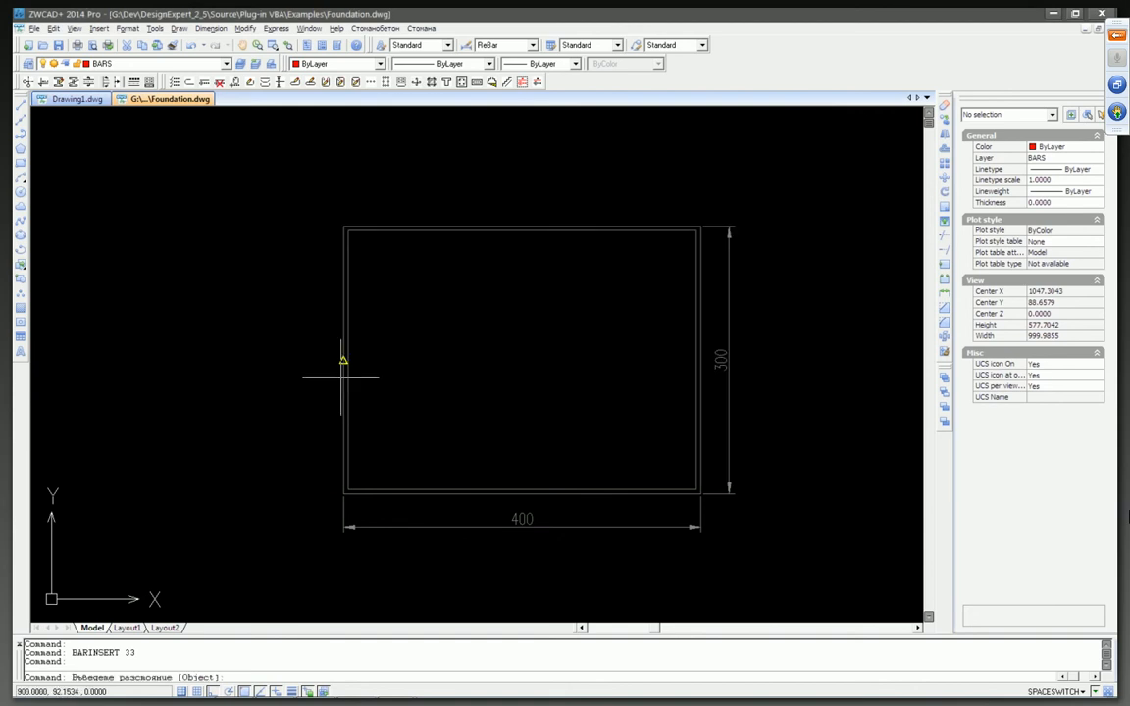
left_click(341, 363)
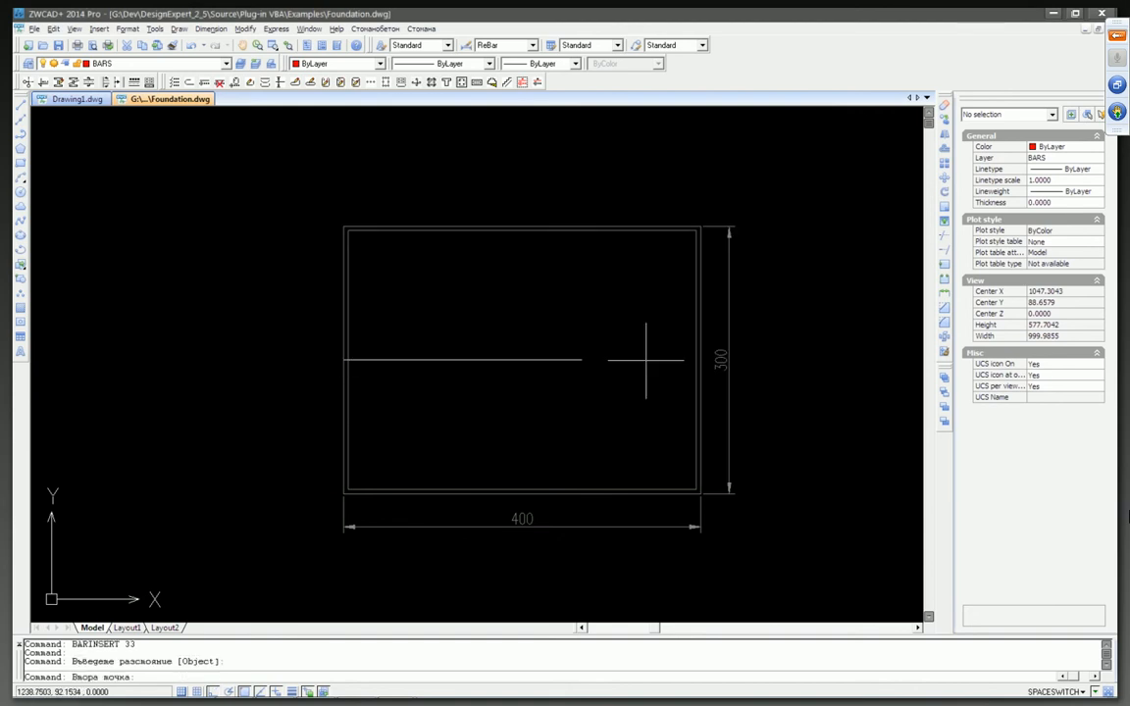
left_click(698, 361)
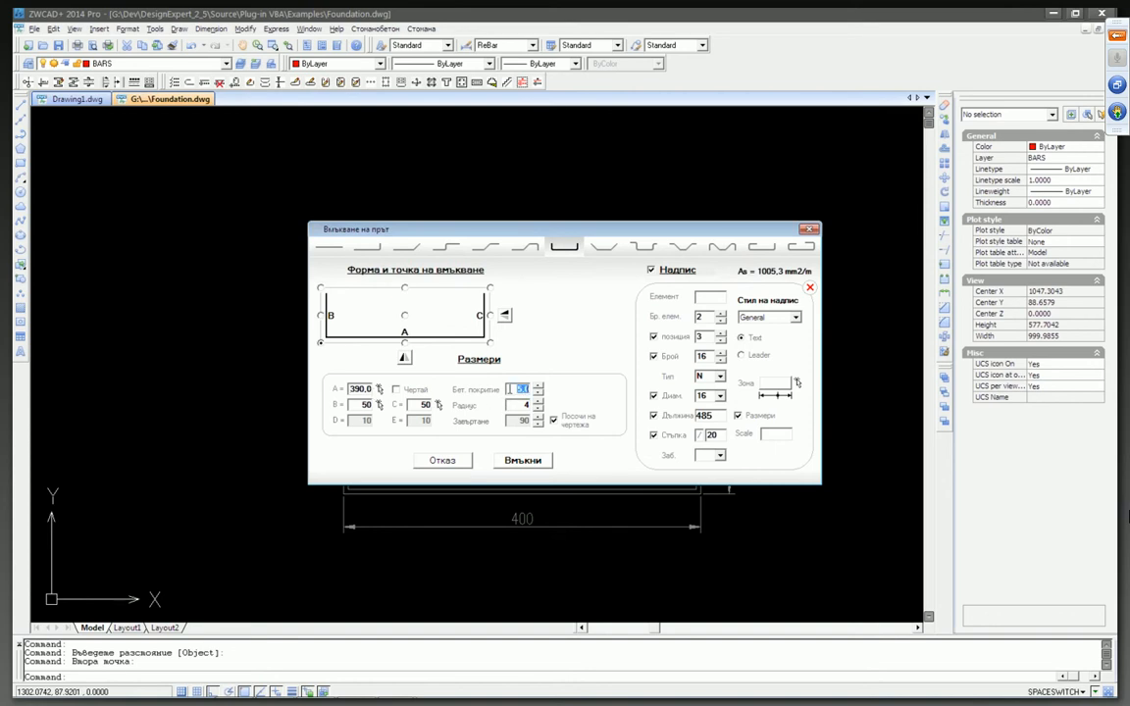
left_click(379, 390)
scroll(348, 234, "up", 2)
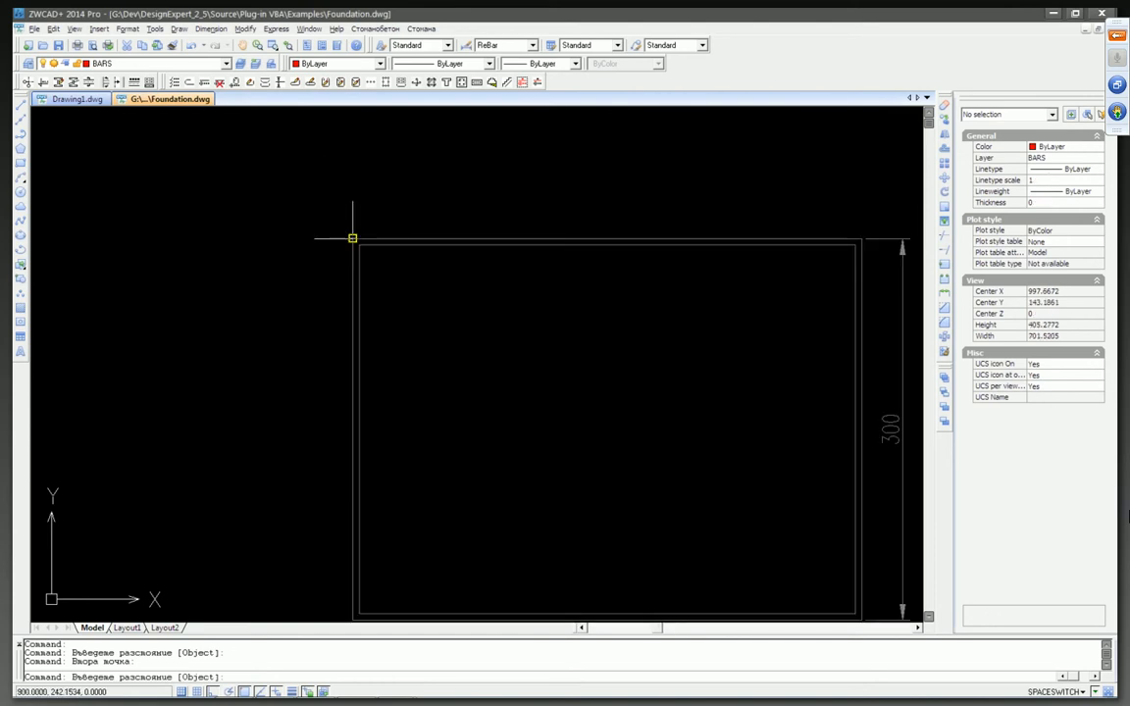
left_click(855, 241)
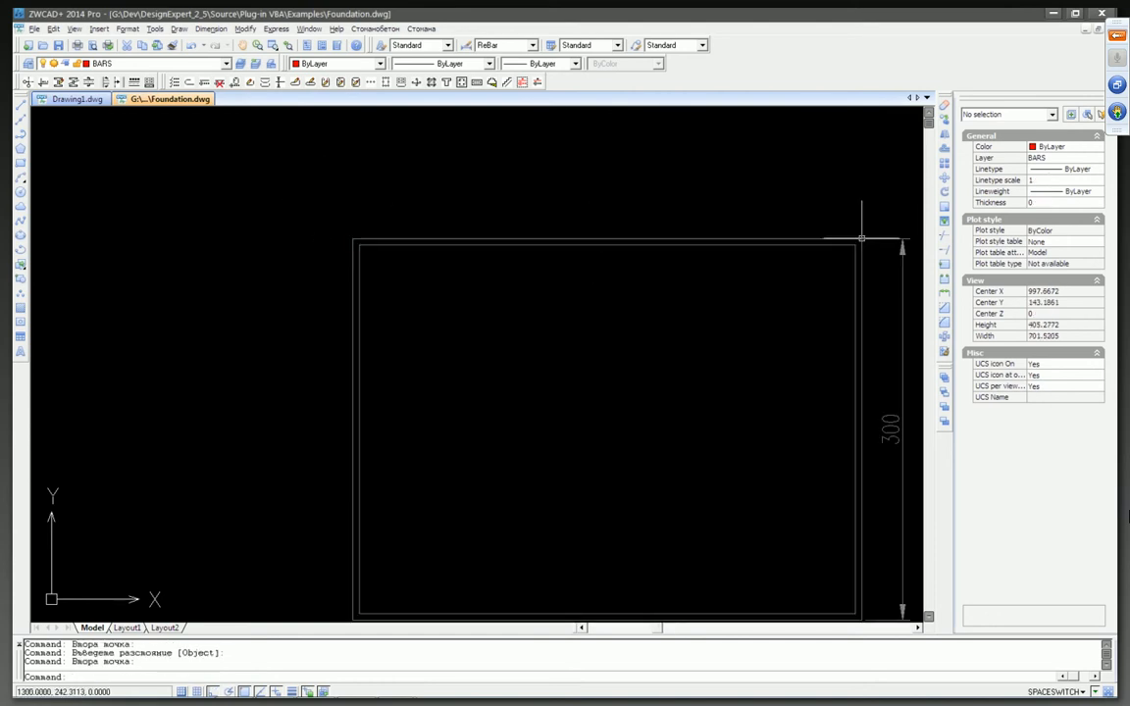
left_click(461, 462)
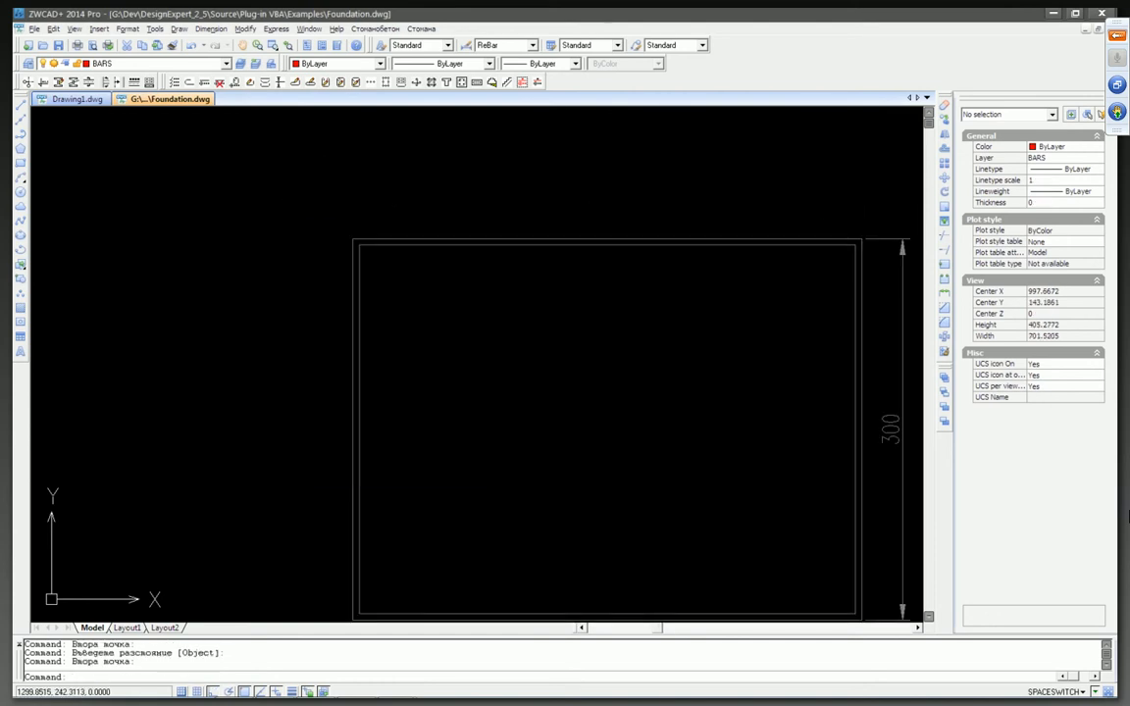
Step: Erase the inner offset rectangle of the foundation, keeping only the outer outline
left_click(410, 245)
type("e")
key("Return")
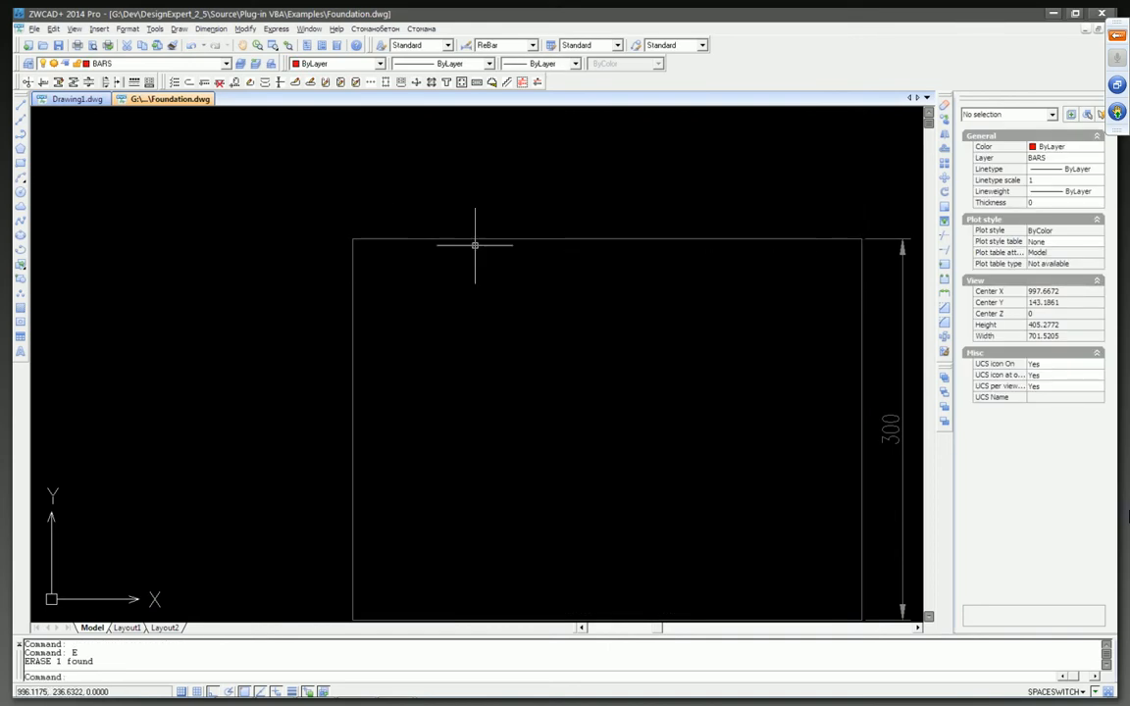
scroll(383, 322, "down", 2)
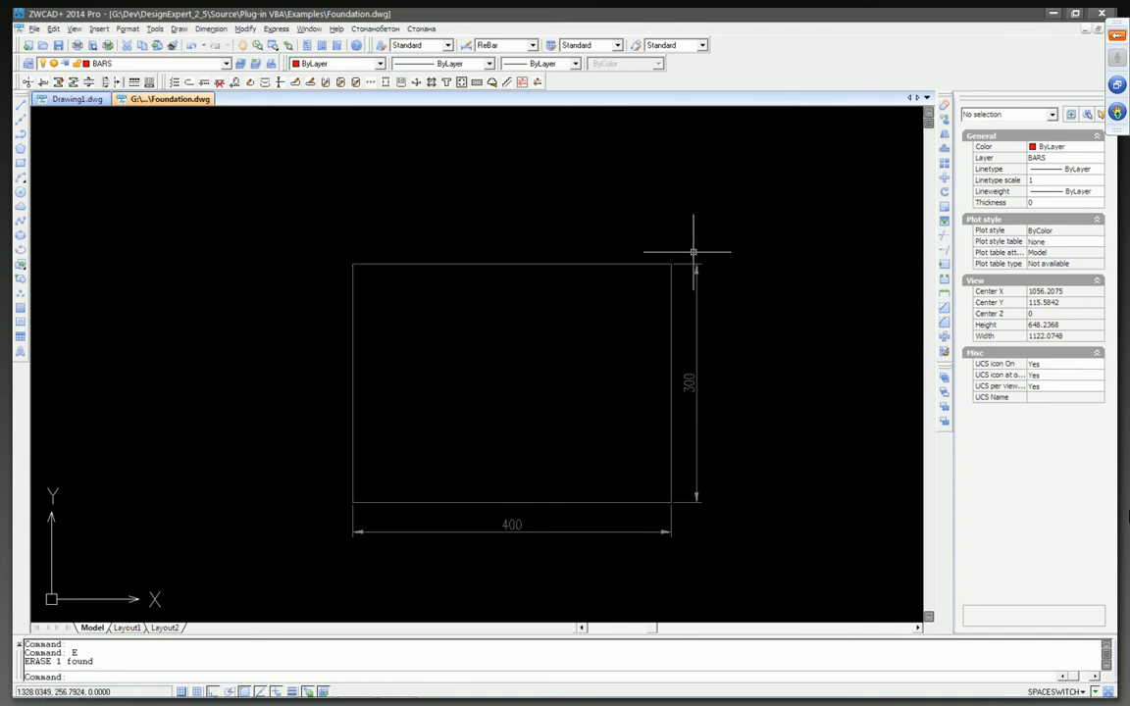
Step: Reopen bar insertion for the U-shaped bar and turn its drawing option (Чертай) on
left_click(237, 83)
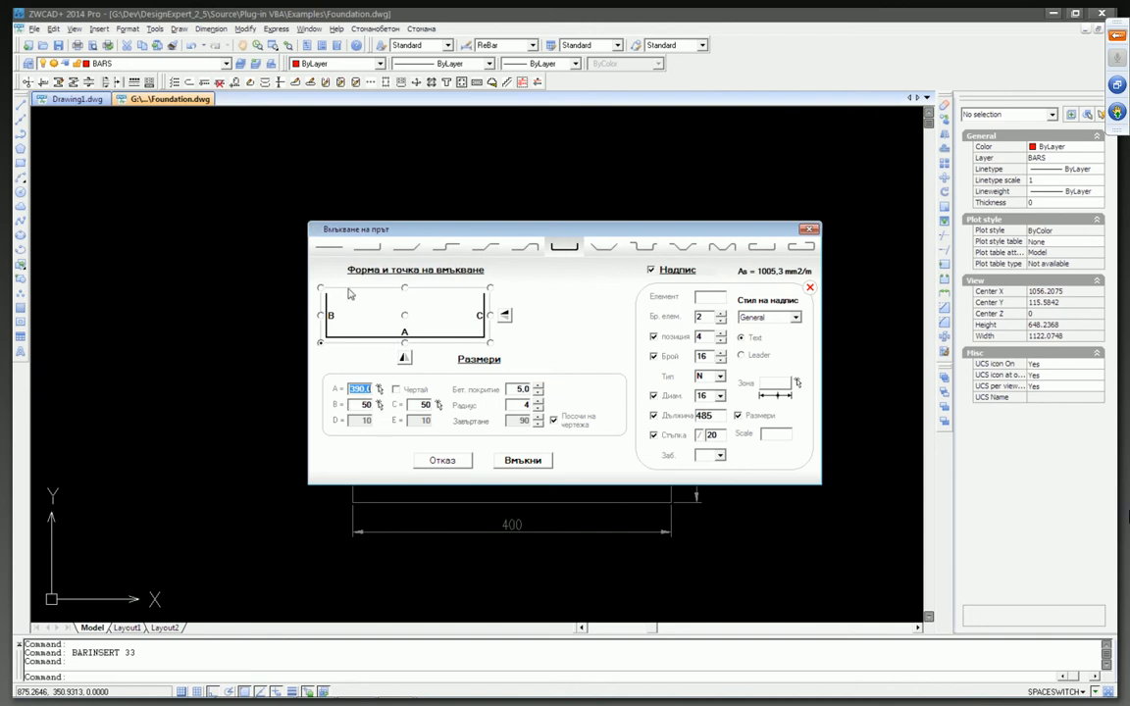
left_click(396, 391)
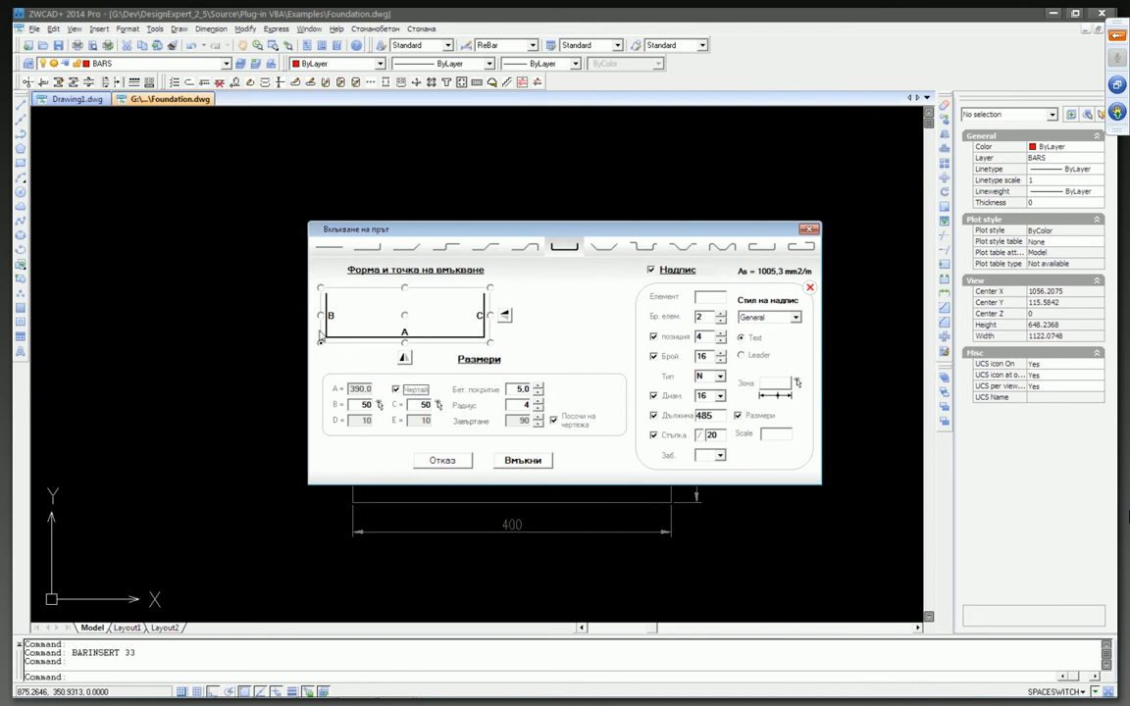
Step: Try other insertion points and mirrorings of the U-shaped bar, ending with its original orientation and lower-left insertion point
left_click(320, 316)
left_click(489, 288)
left_click(503, 315)
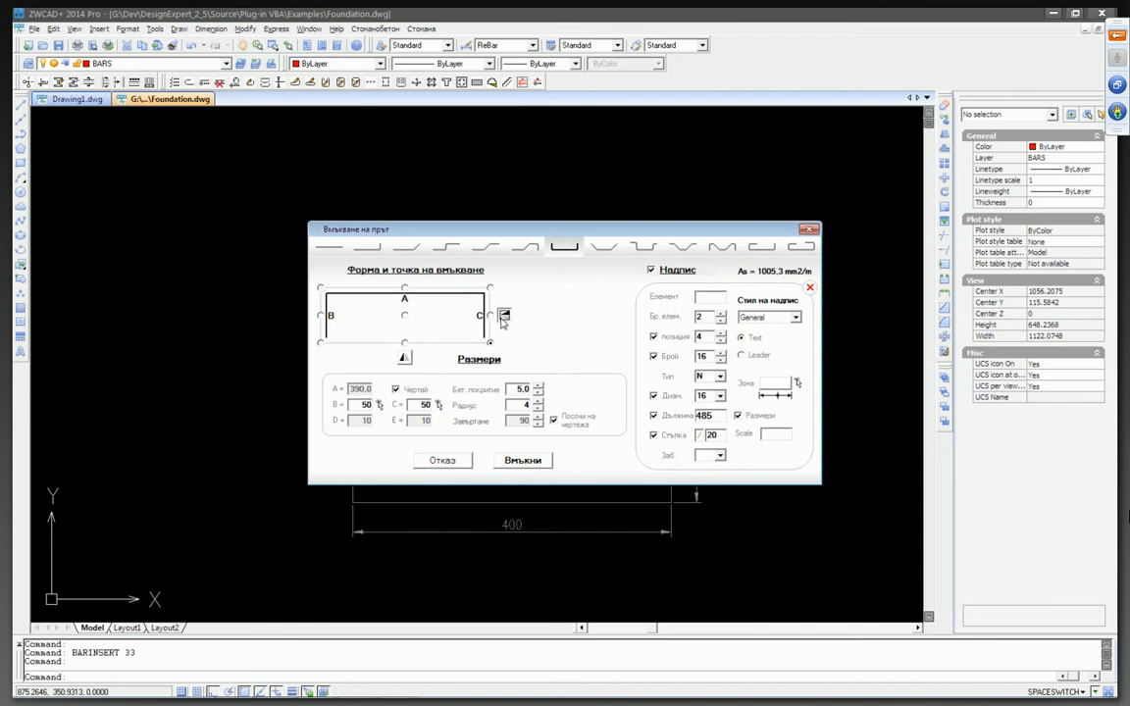
left_click(503, 316)
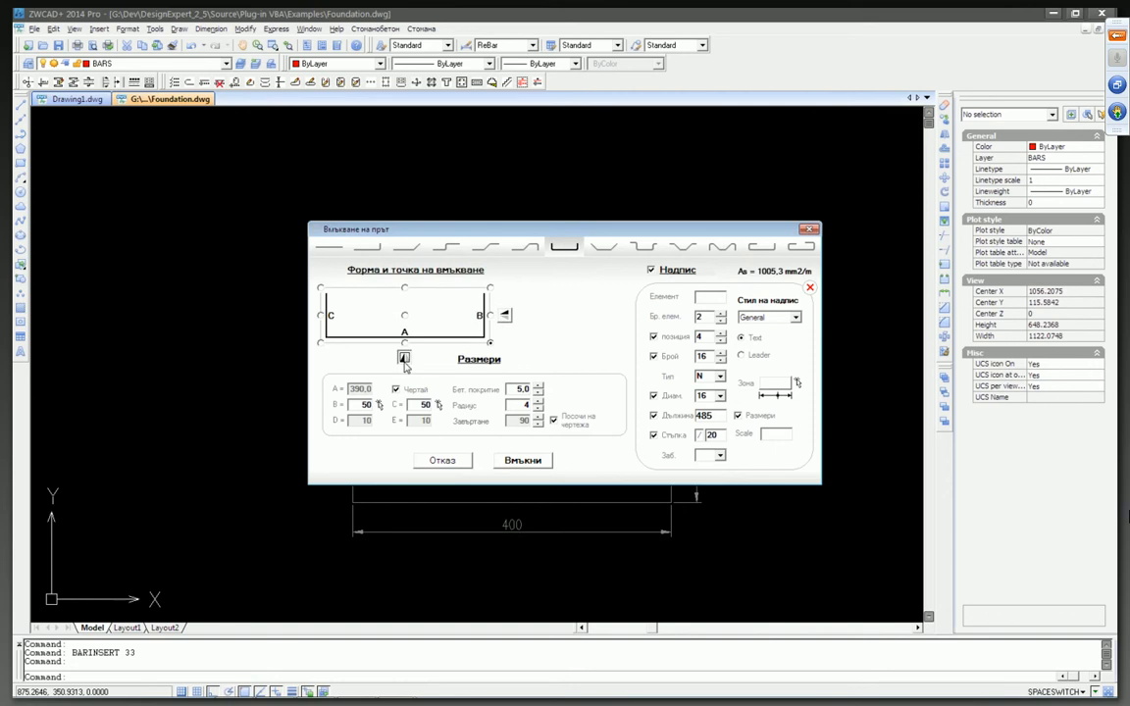
left_click(504, 316)
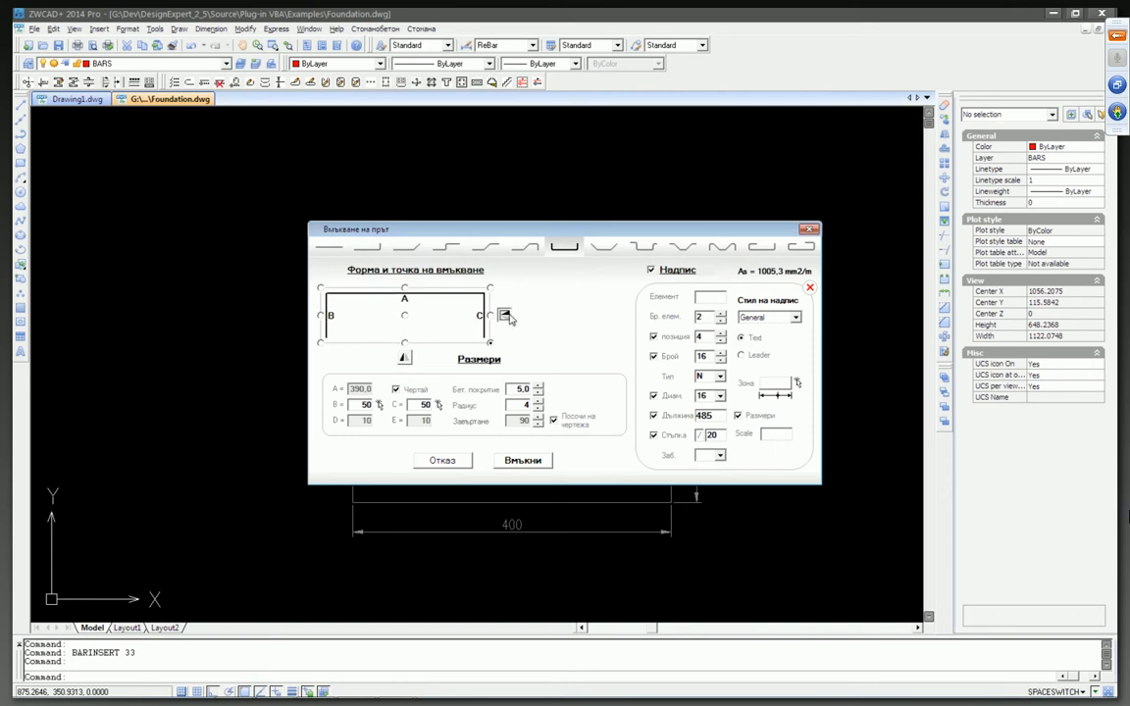
left_click(503, 314)
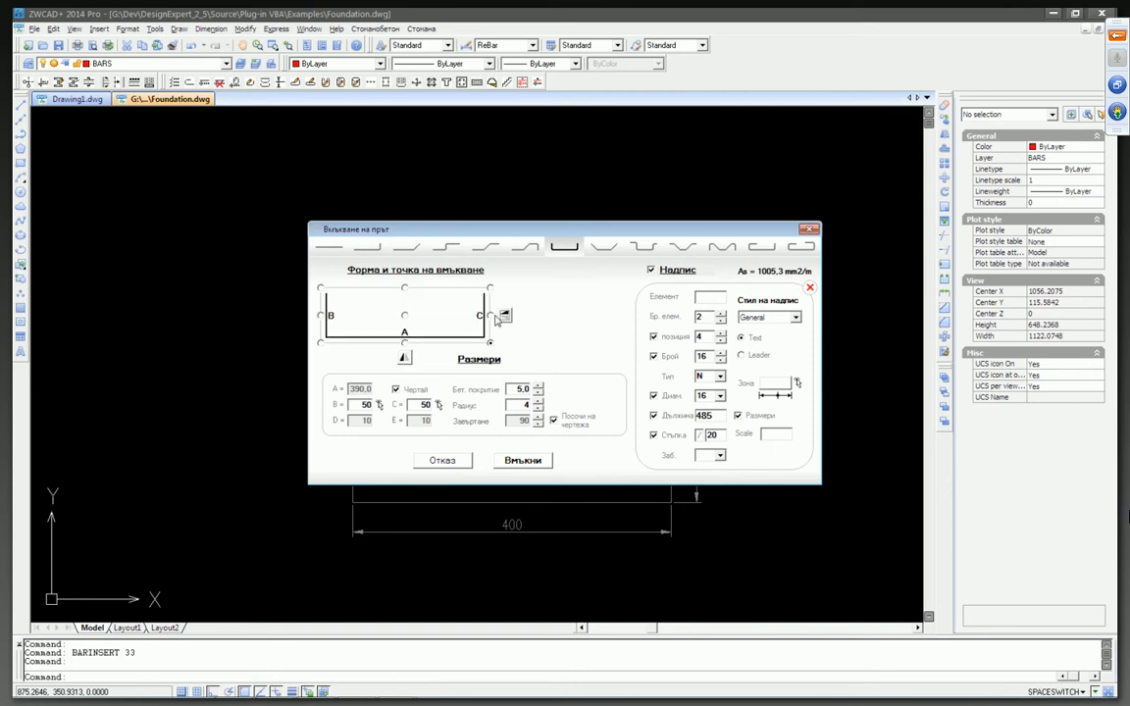
left_click(504, 315)
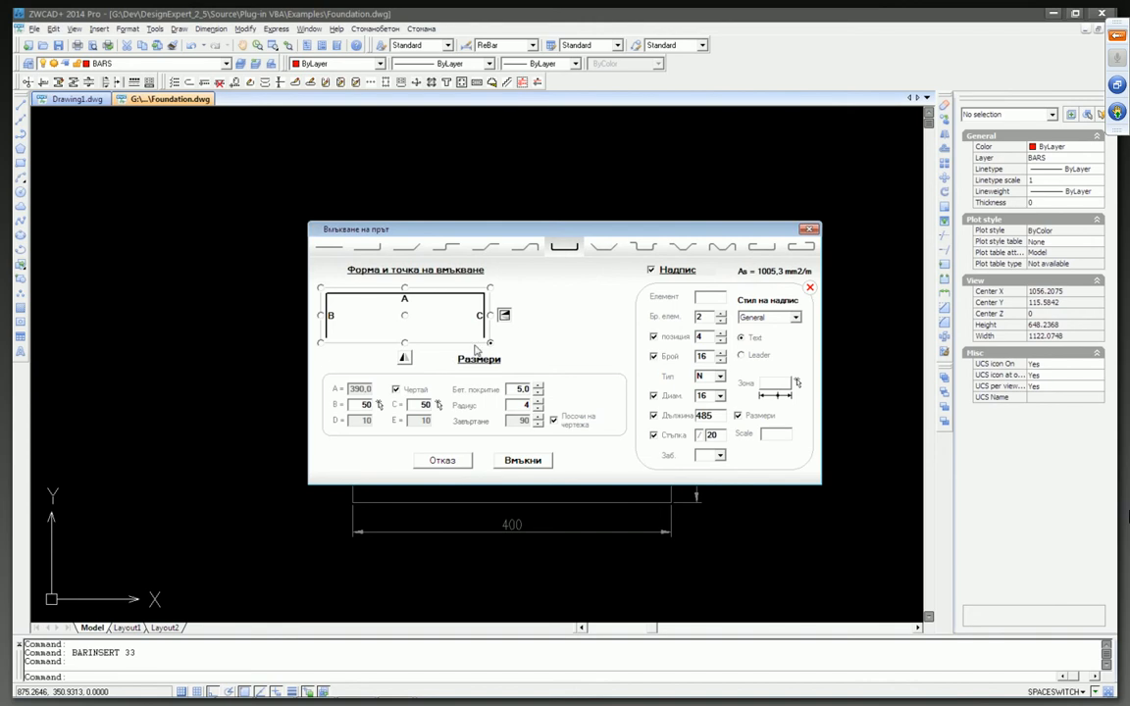
left_click(504, 316)
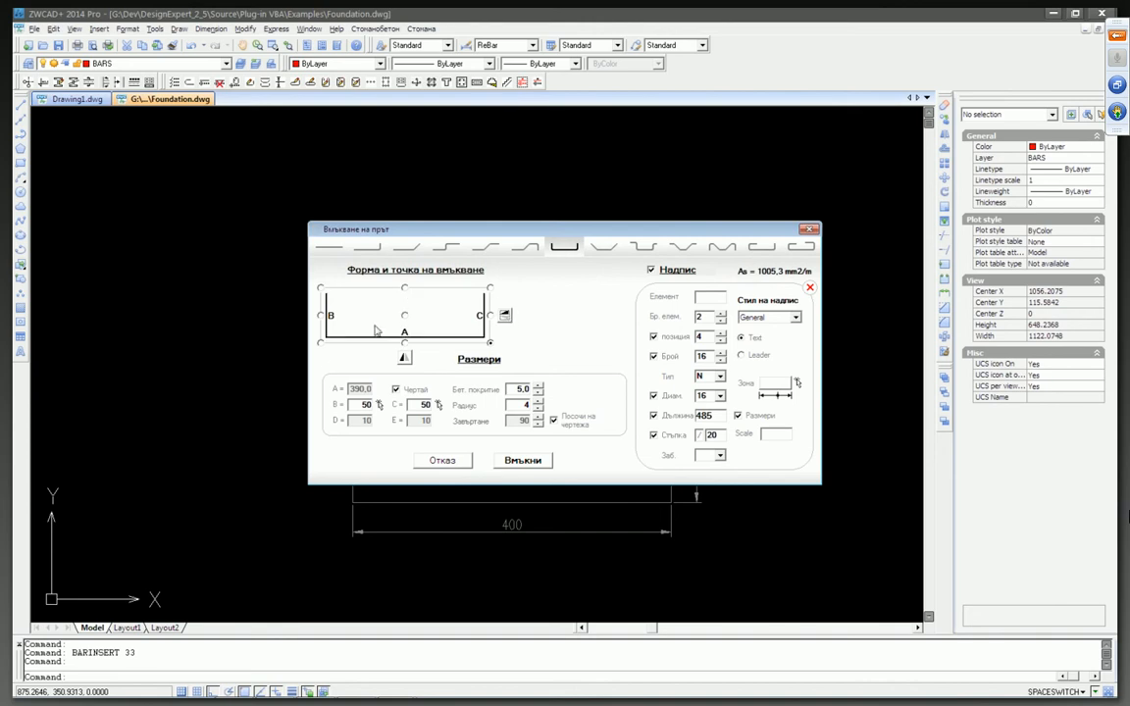
left_click(321, 344)
Step: Set the U-shaped bar's number of elements, position and bar count to 1 each, keeping its placement picked on the drawing
left_click(573, 422)
left_click(566, 426)
double_click(708, 317)
double_click(710, 356)
type("1")
left_click(415, 405)
Step: Insert the U-shaped bar horizontally across the lower half of the foundation, from its left edge to its right edge
left_click(519, 461)
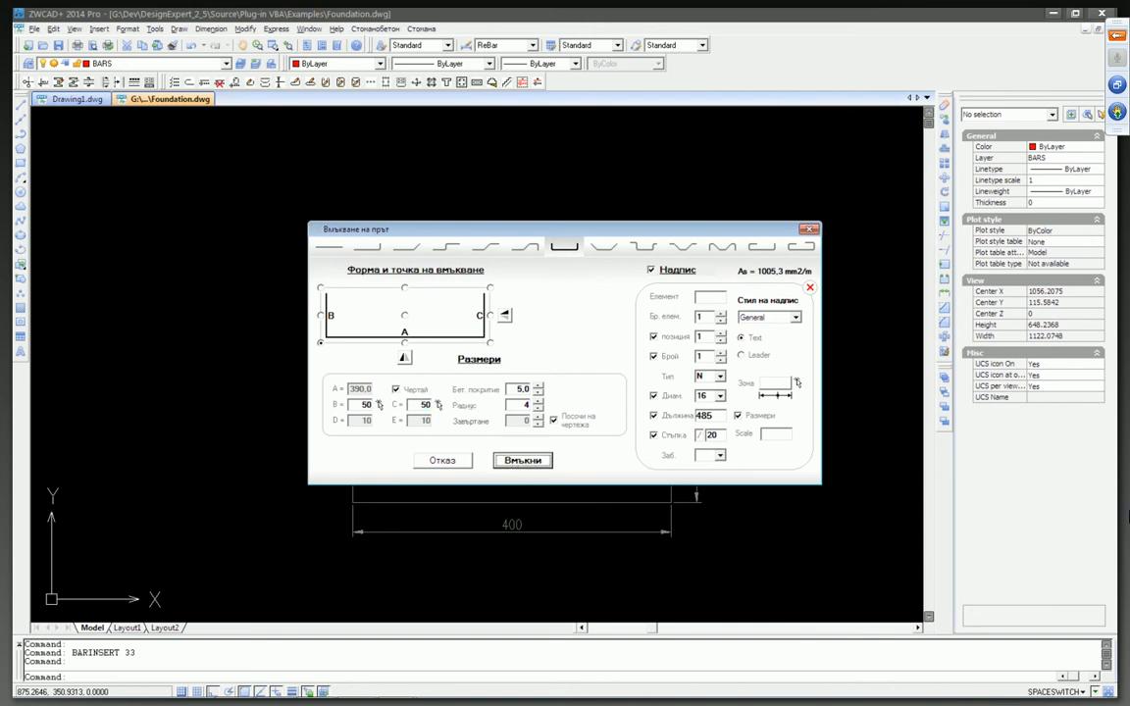
right_click(355, 432, "shift")
left_click(389, 385)
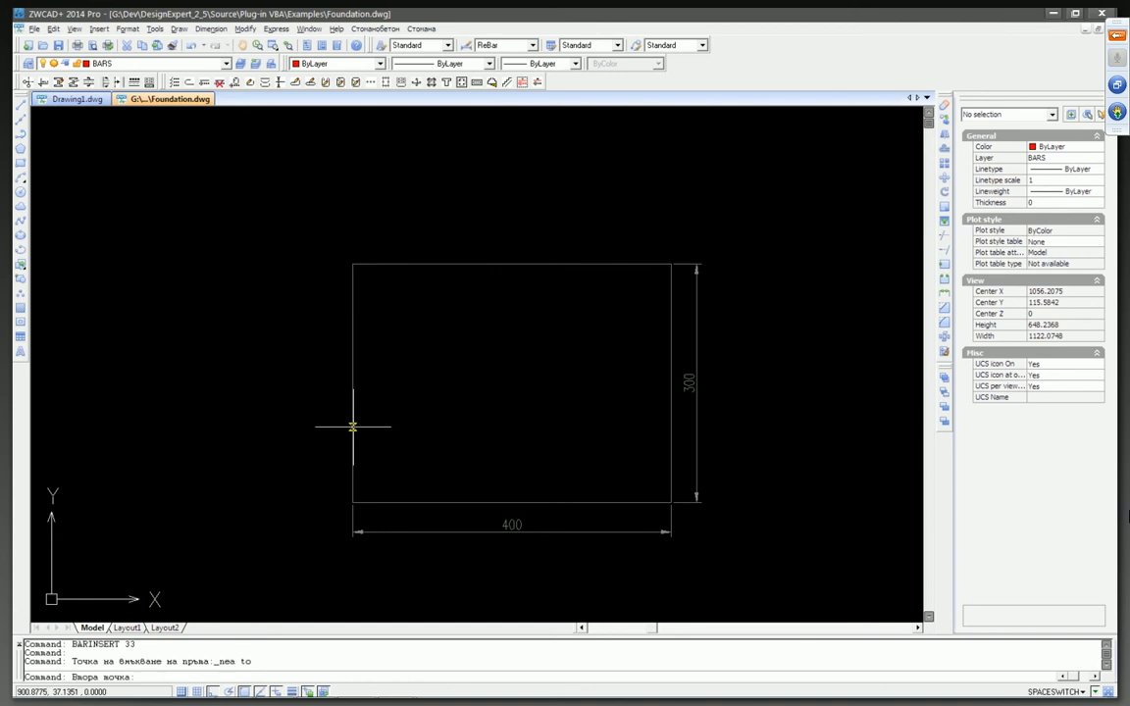
left_click(353, 428)
left_click(668, 429)
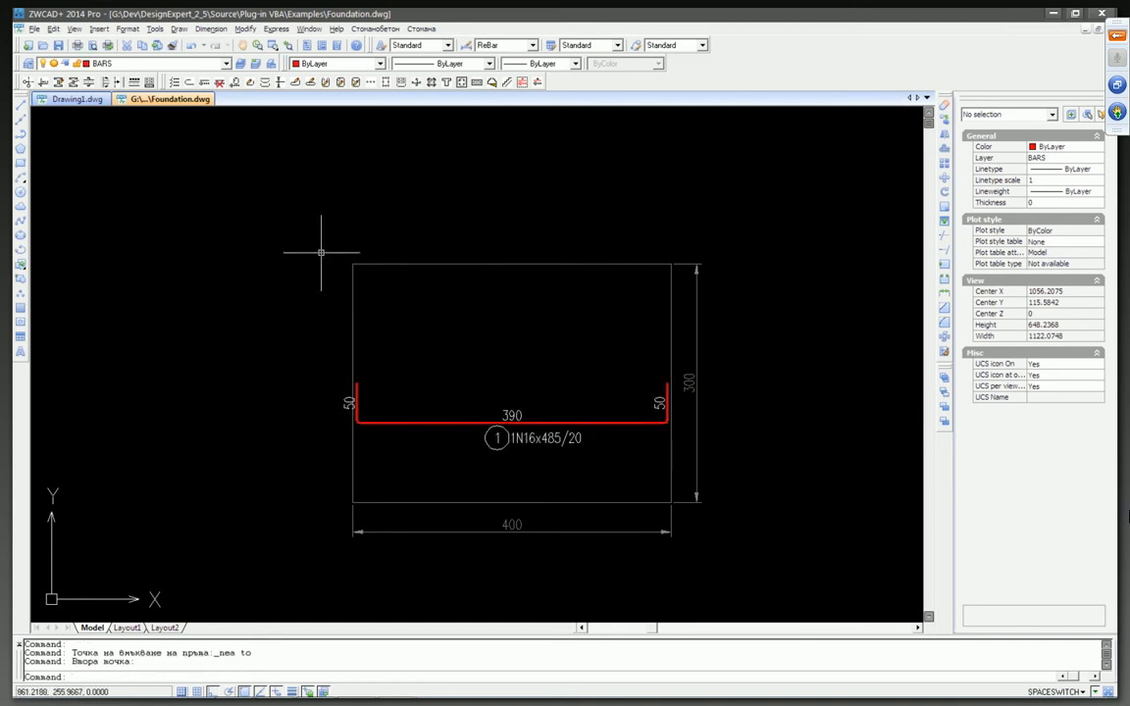
Step: Draw a vertical distribution zone between the foundation's lower and upper edges and assign it to the horizontal bar
left_click(281, 83)
right_click(426, 498, "shift")
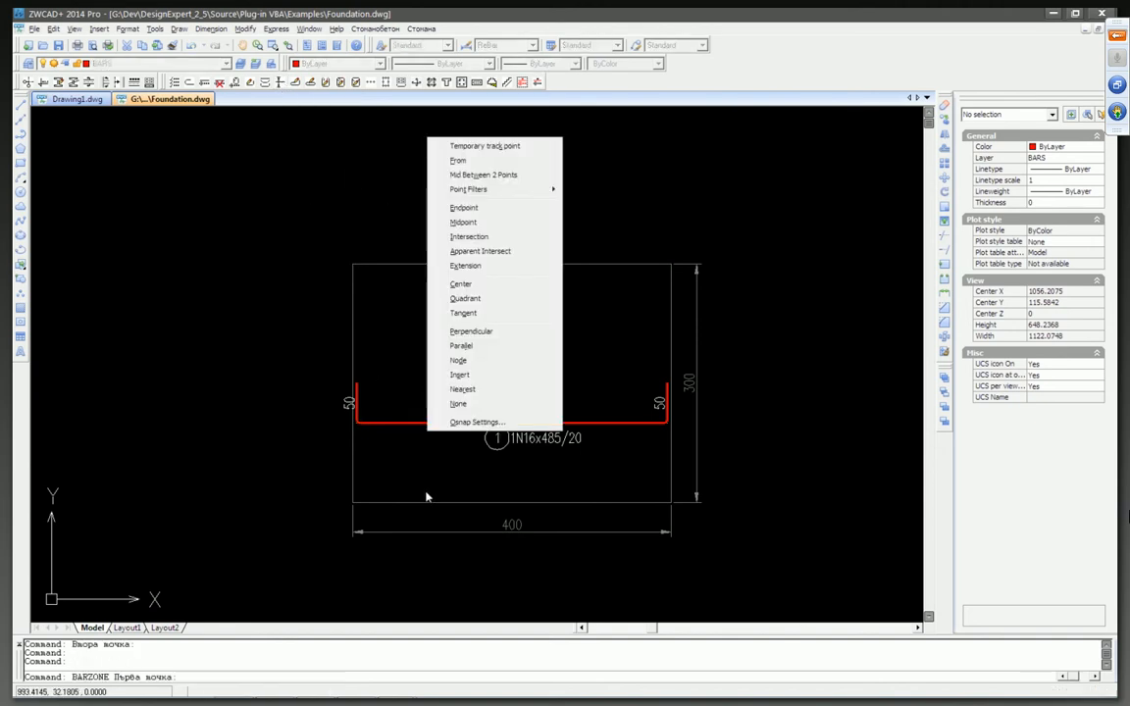
left_click(461, 389)
left_click(424, 501)
left_click(422, 263)
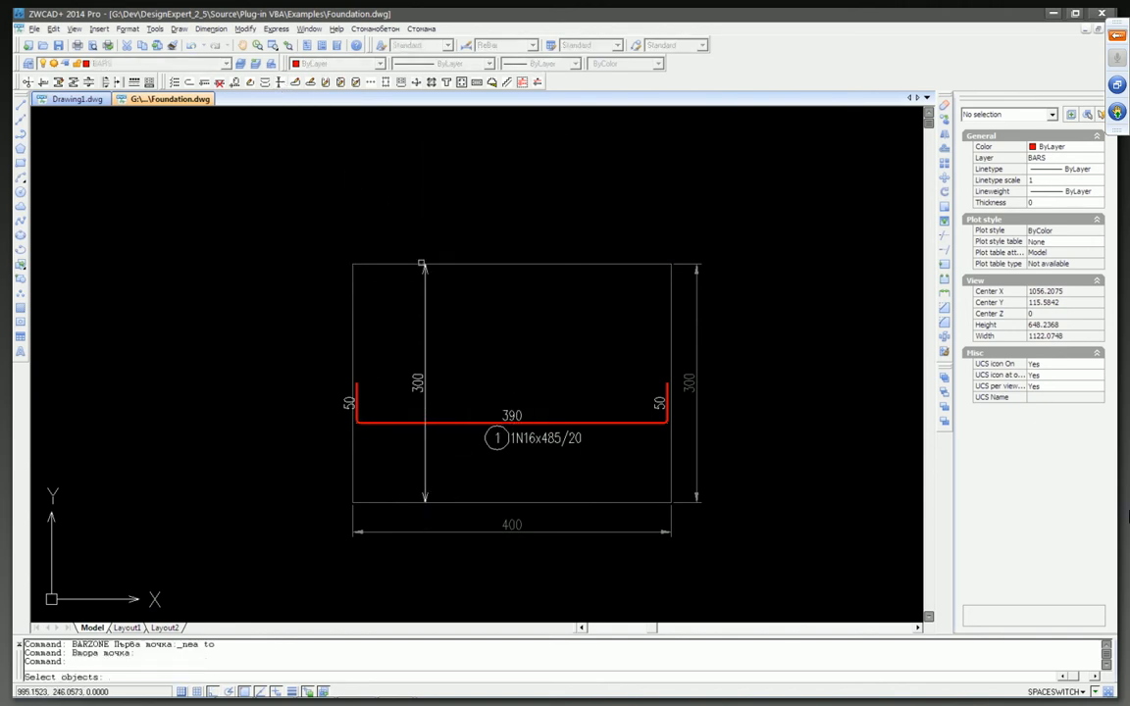
left_click(439, 421)
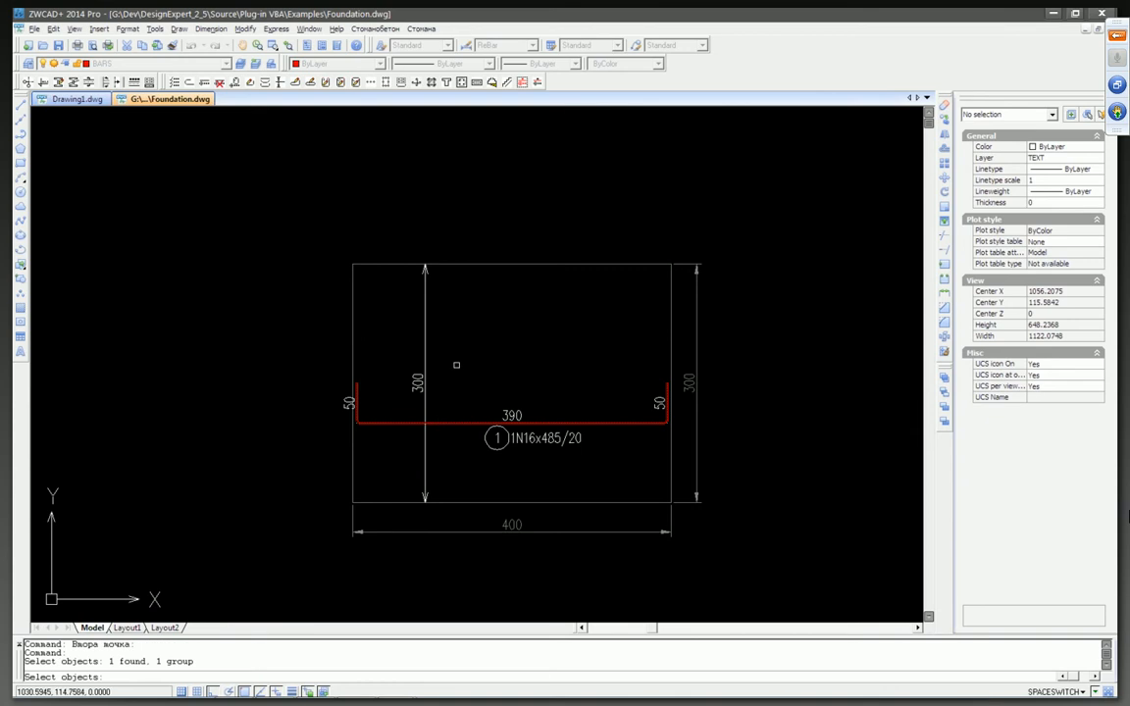
key("Return")
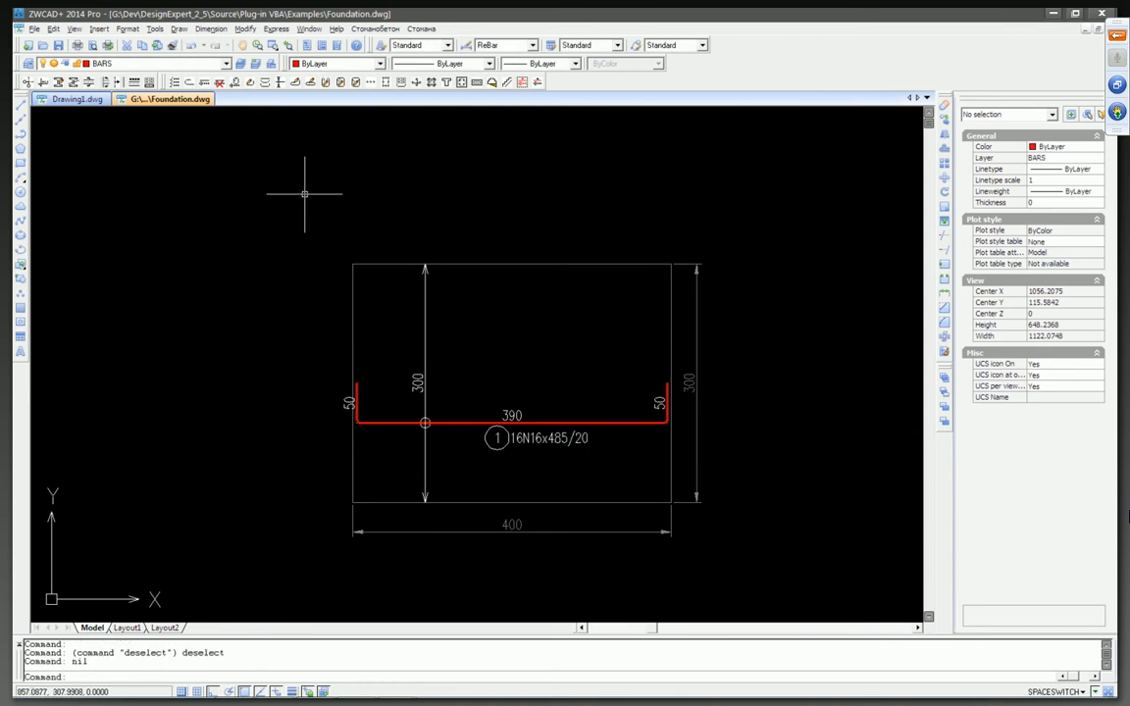
Step: Insert another U-shaped bar vertically in the right part of the foundation, from its lower edge to its upper edge
left_click(264, 83)
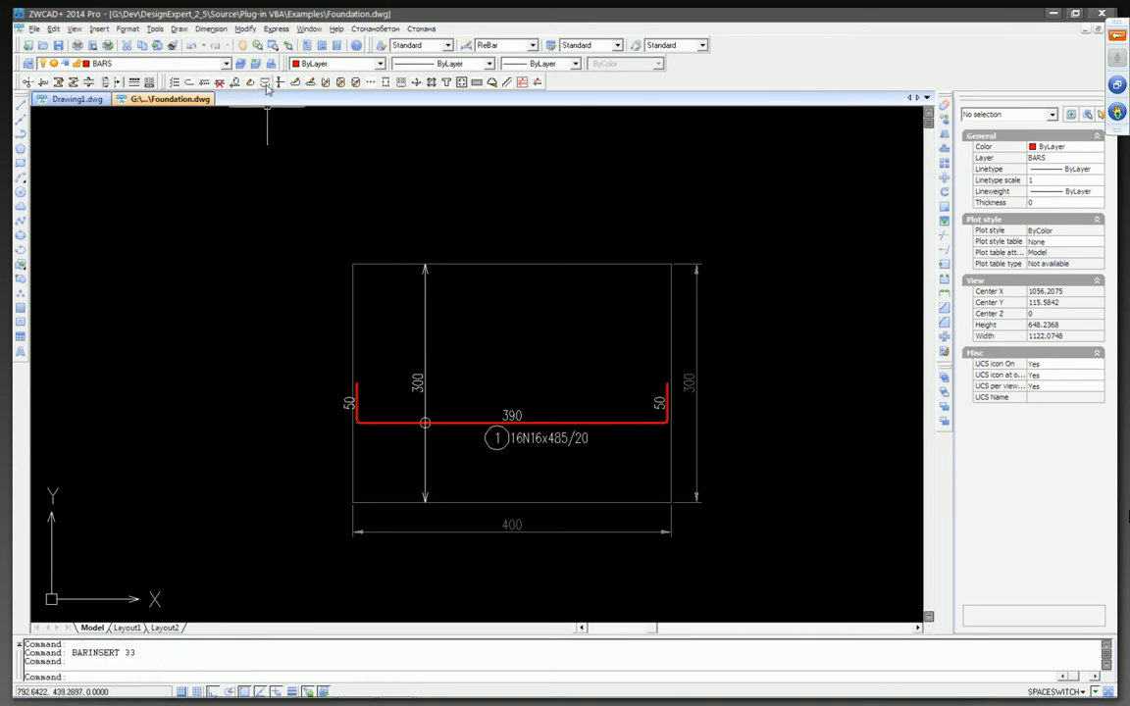
left_click(501, 461)
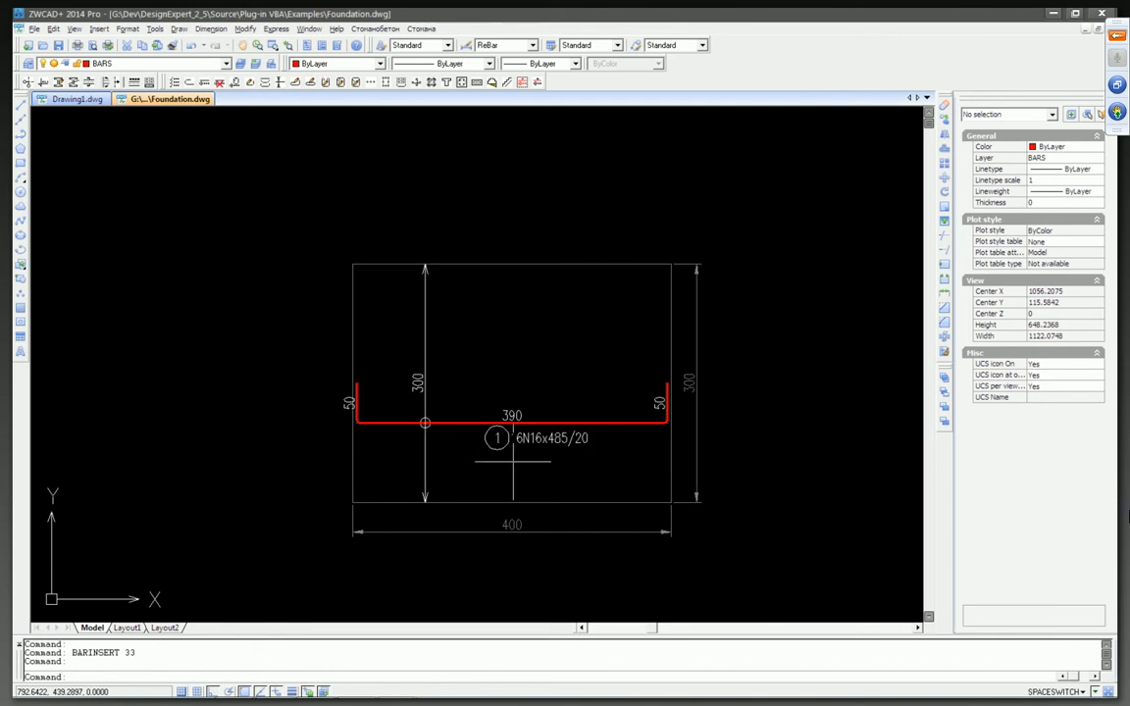
left_click(597, 502)
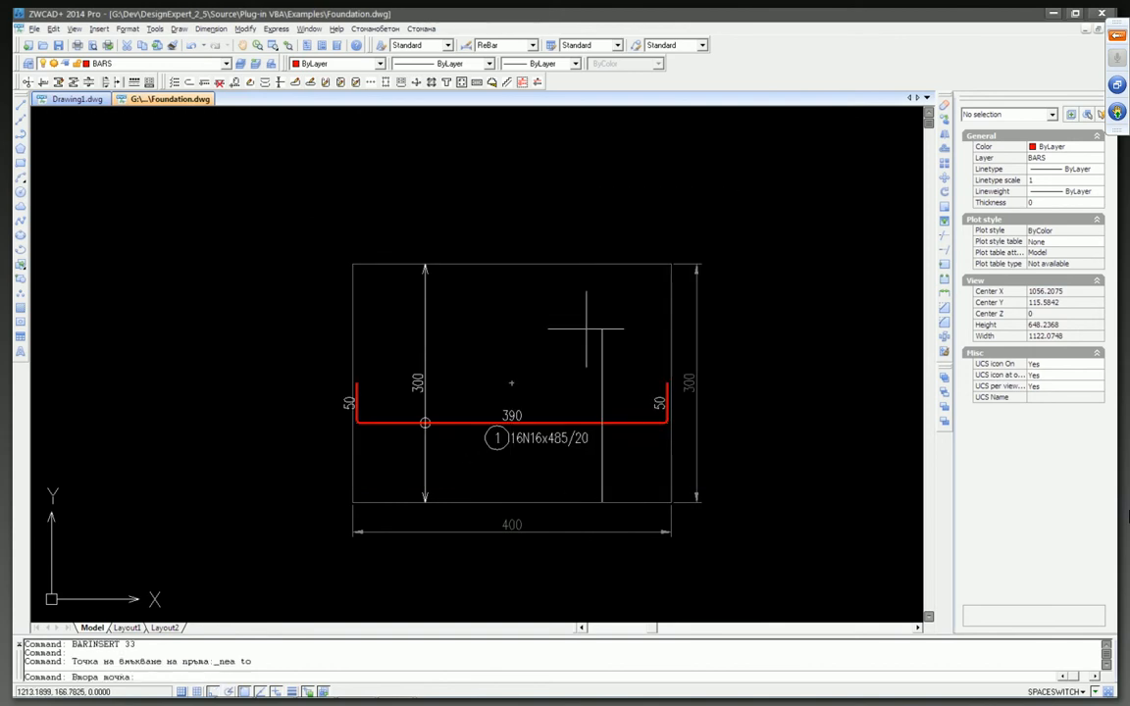
left_click(597, 264)
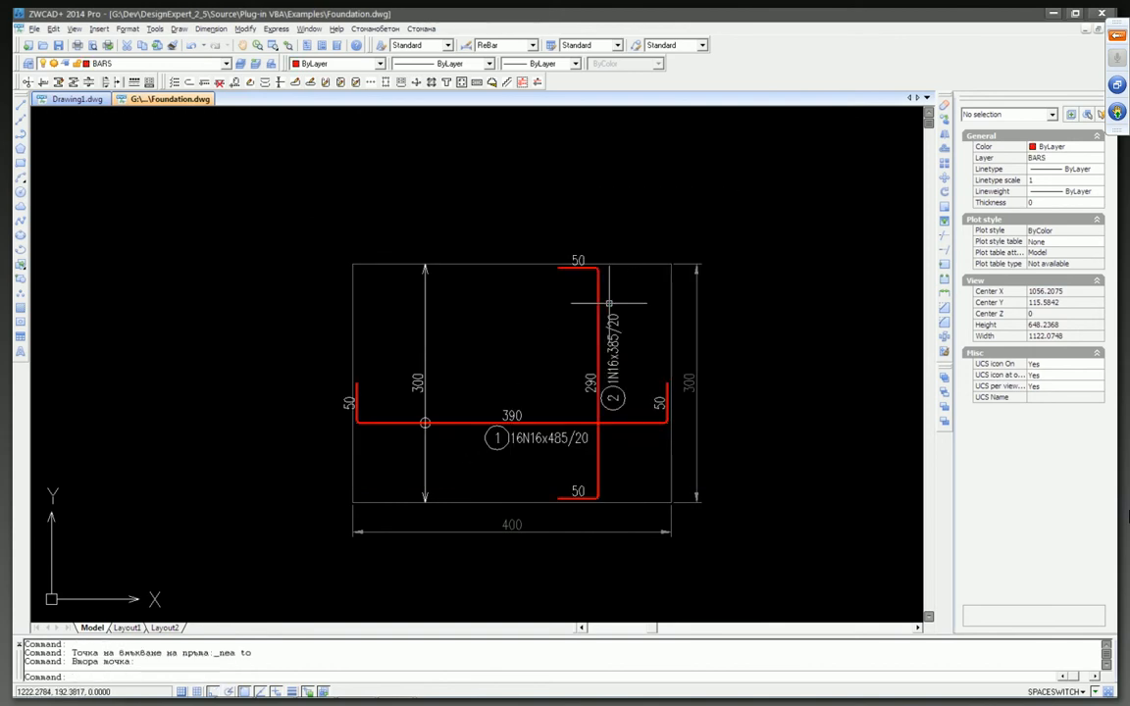
Step: Draw a horizontal distribution zone near the foundation's top, from left edge to right edge, and assign it to the vertical bar
left_click(280, 84)
left_click(352, 294)
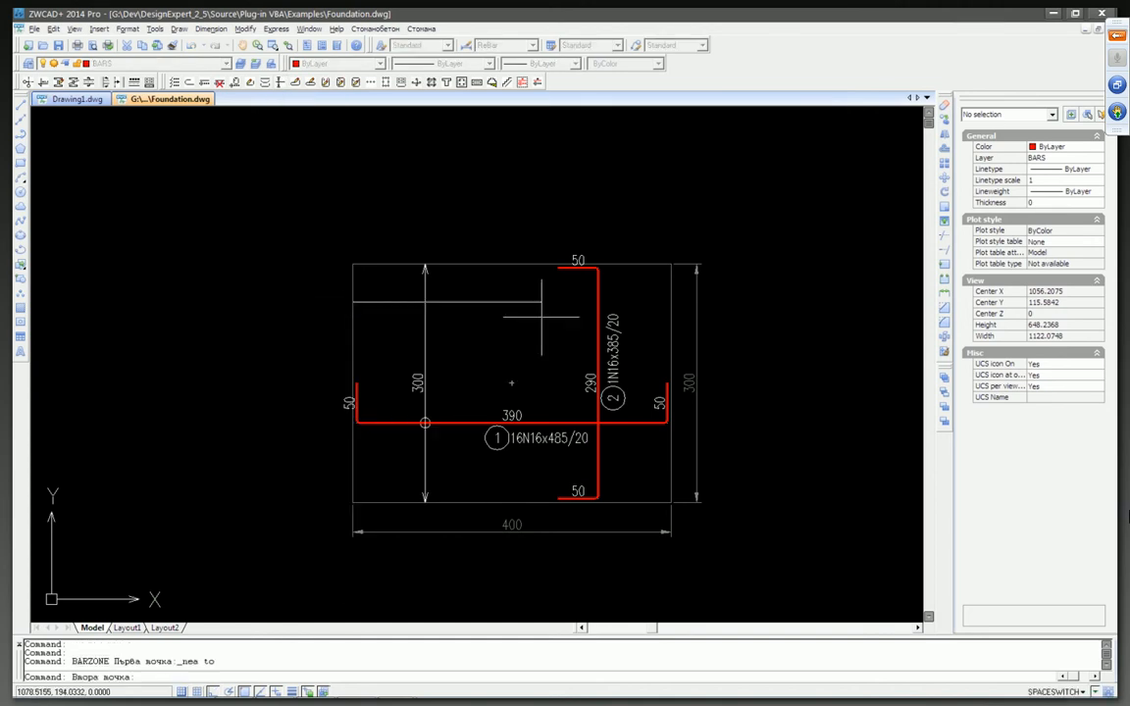
left_click(670, 295)
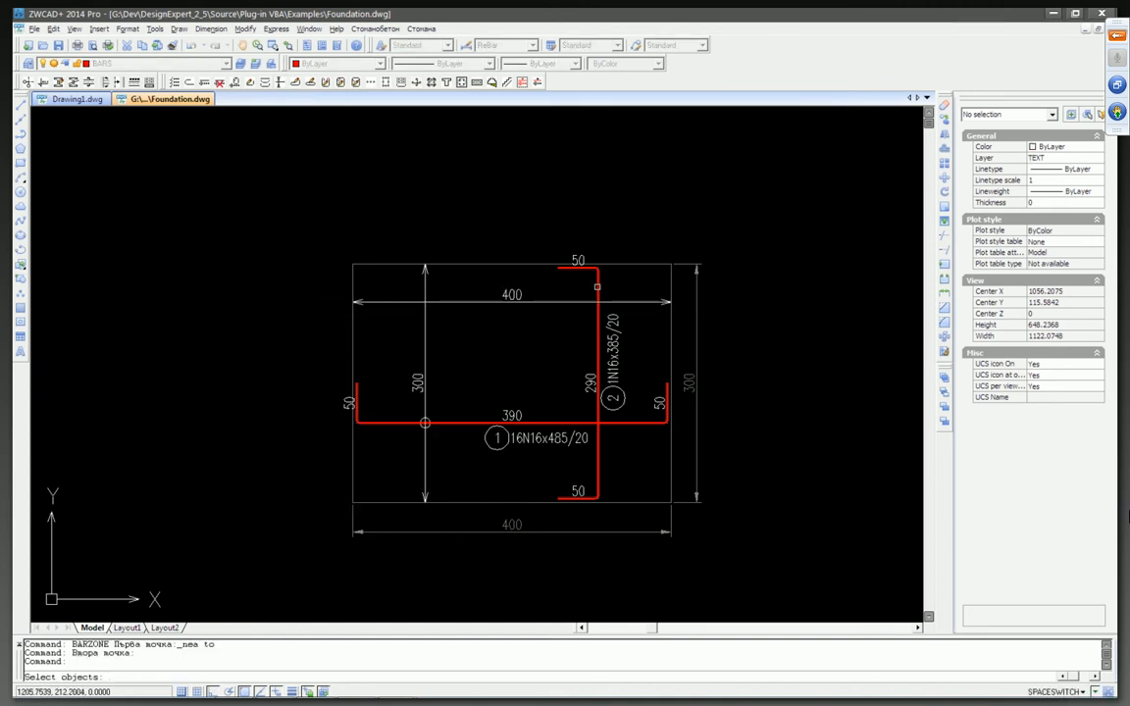
left_click(595, 290)
key("Return")
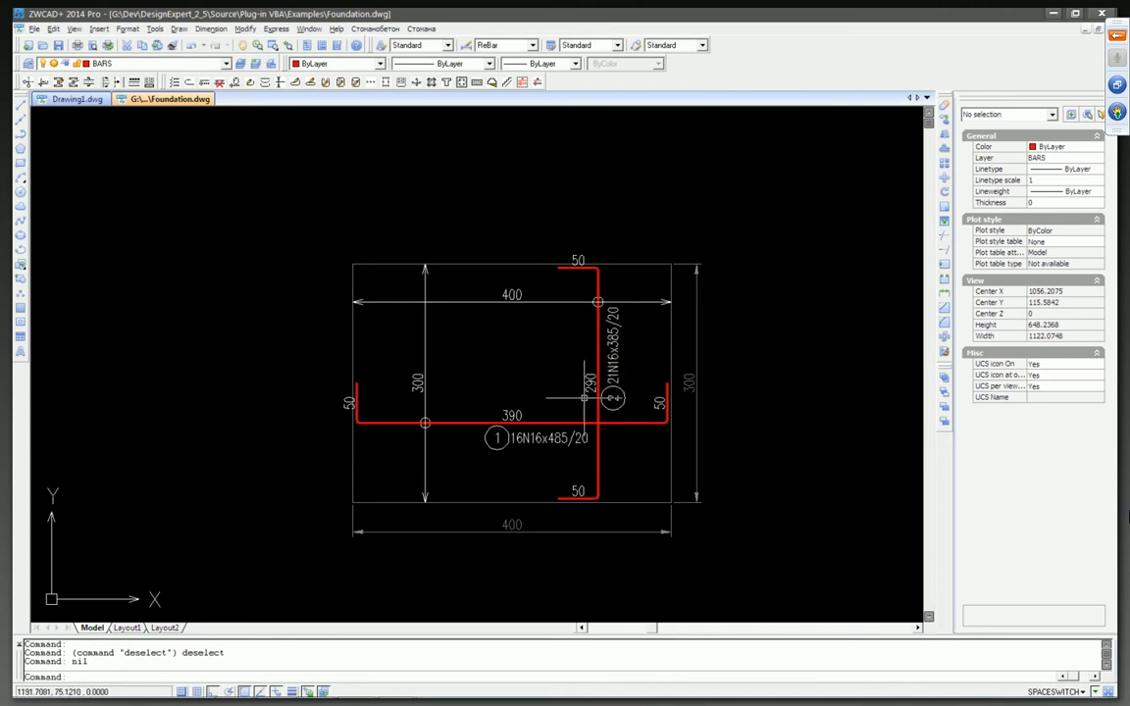
Step: Insert an L-shaped bar in the empty area above the foundation, with side A about 316 and side B 50
mouse_move(507, 373)
middle_mouse_down()
mouse_move(498, 350)
mouse_move(464, 359)
middle_mouse_up()
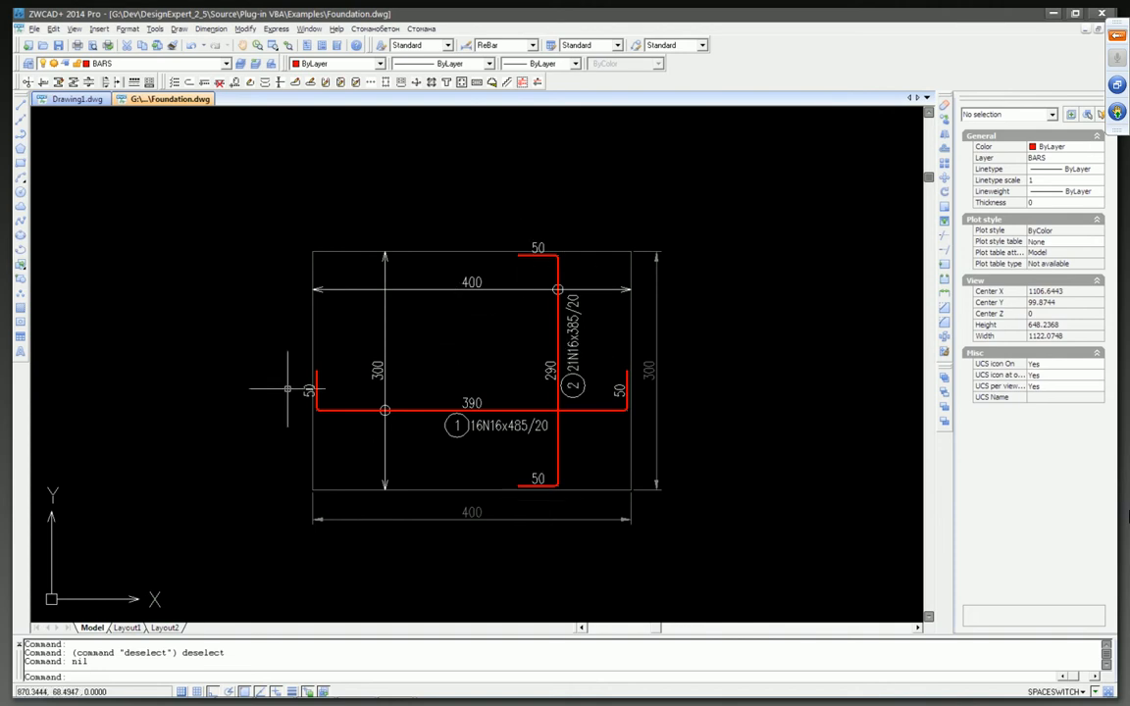
middle_click_drag(291, 271, 296, 274)
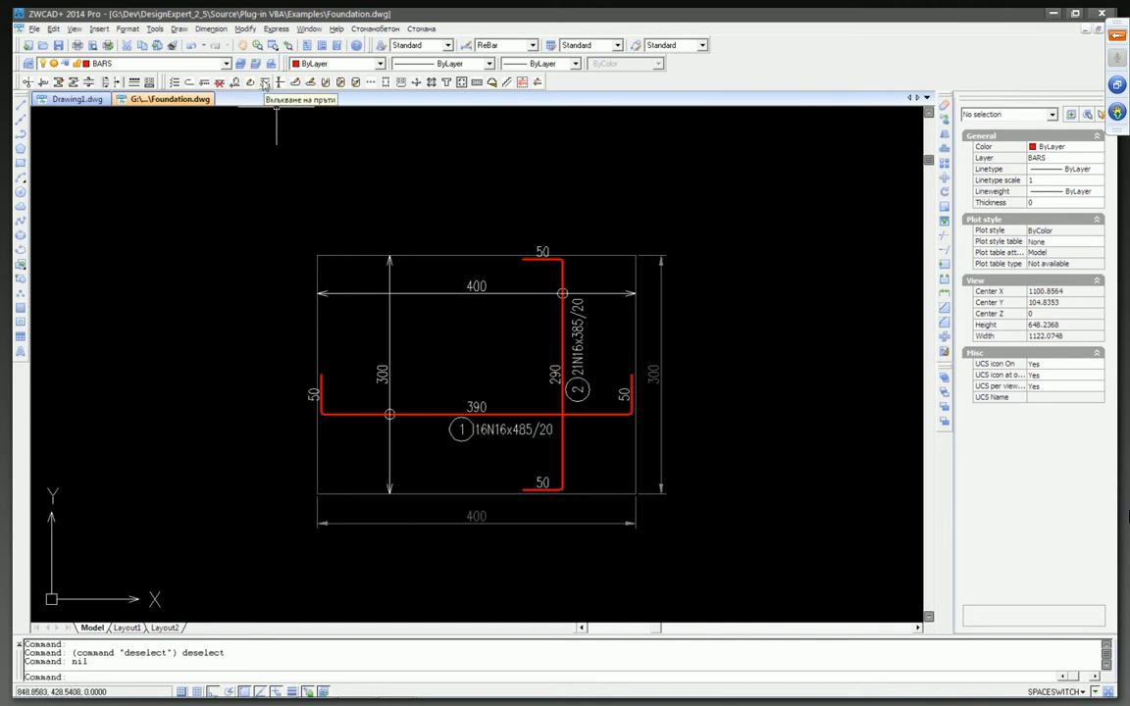
left_click(264, 83)
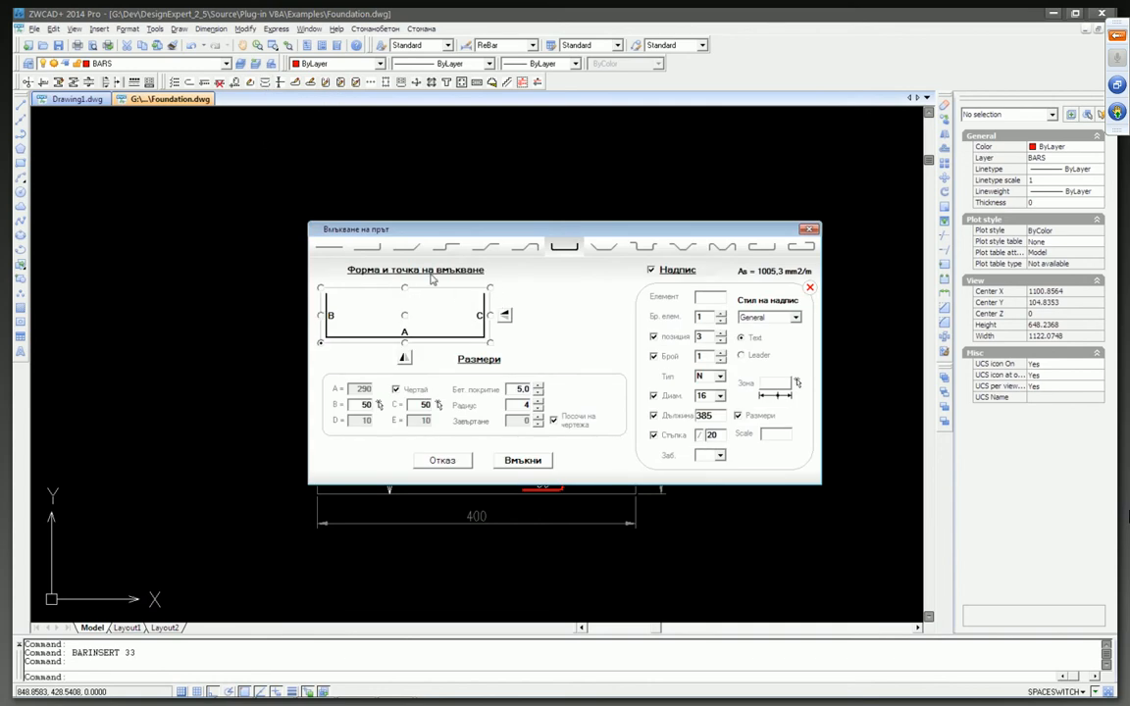
left_click(376, 251)
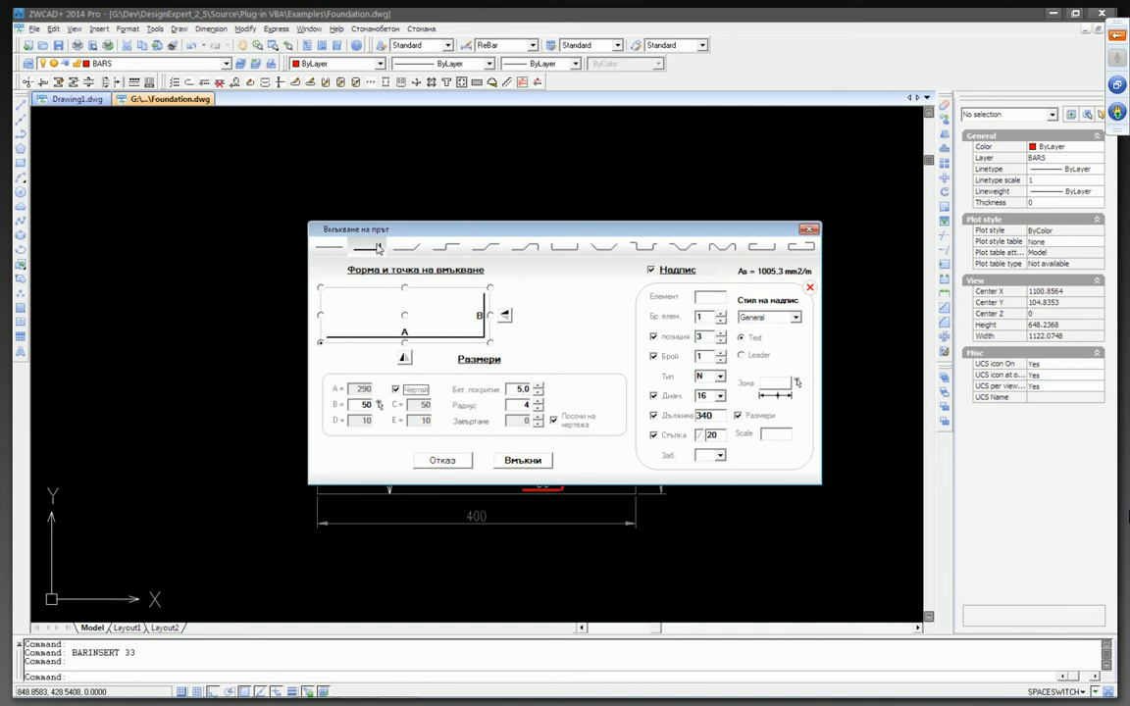
left_click(523, 459)
middle_click_drag(579, 147, 568, 307)
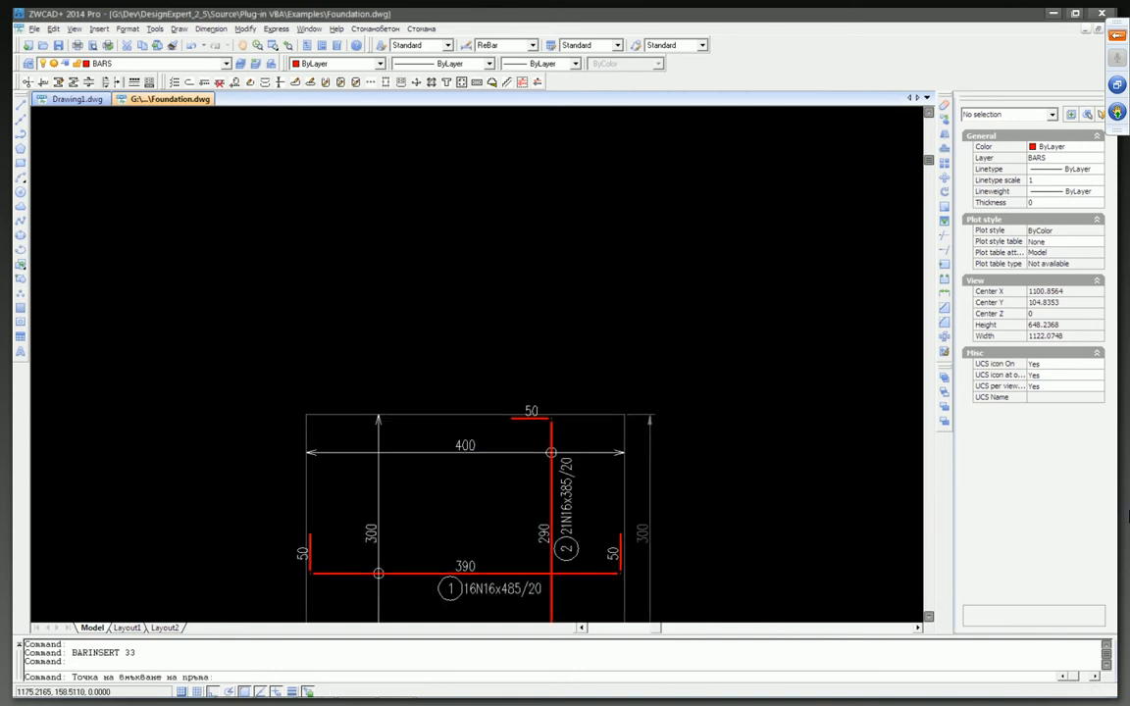
left_click(665, 262)
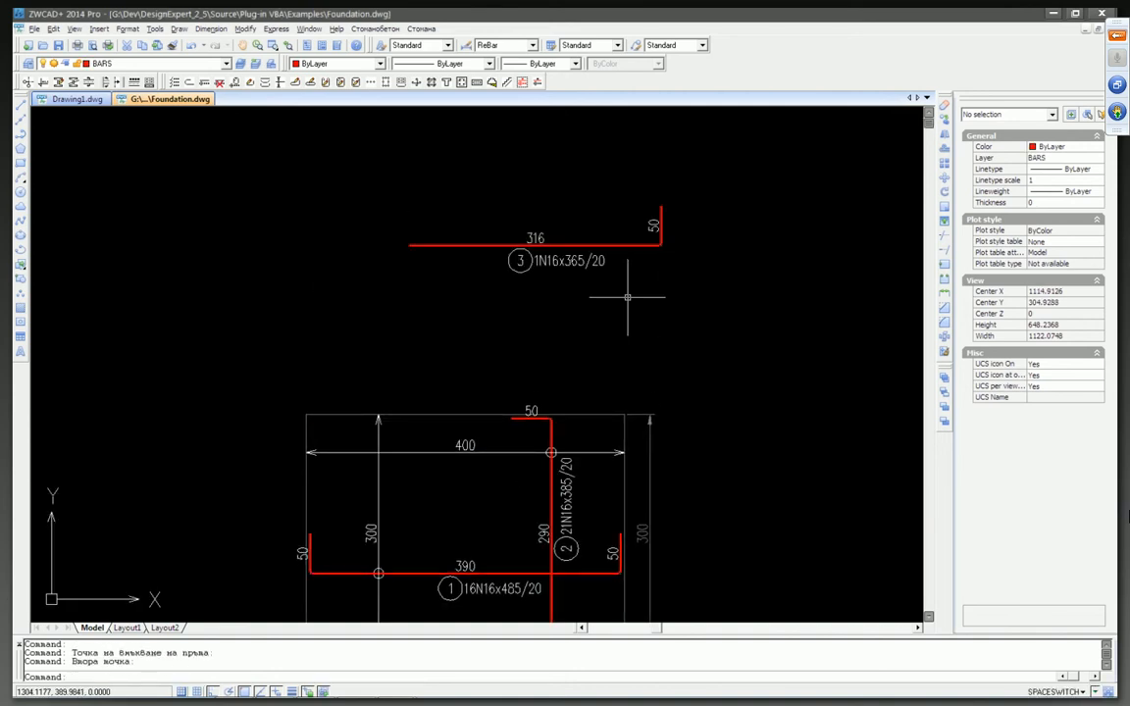
Step: Insert a second L-shaped bar above the foundation, mirrored horizontally, with side A about 251 and side B 50
key("Return")
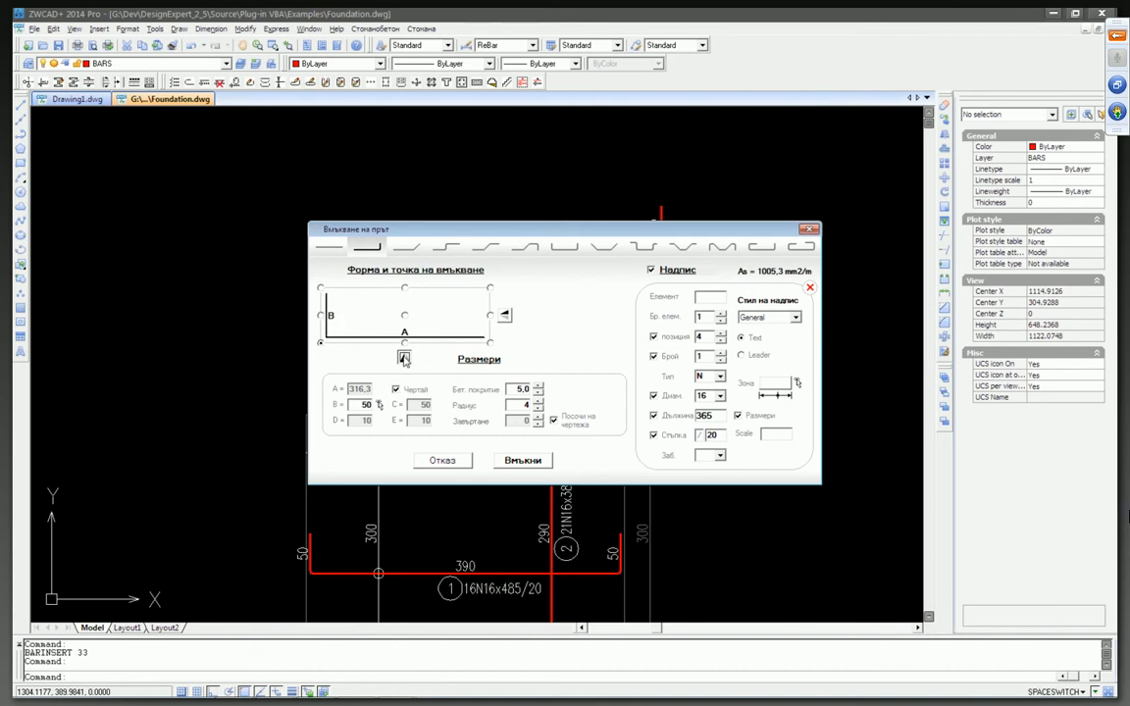
left_click(522, 460)
left_click(258, 315)
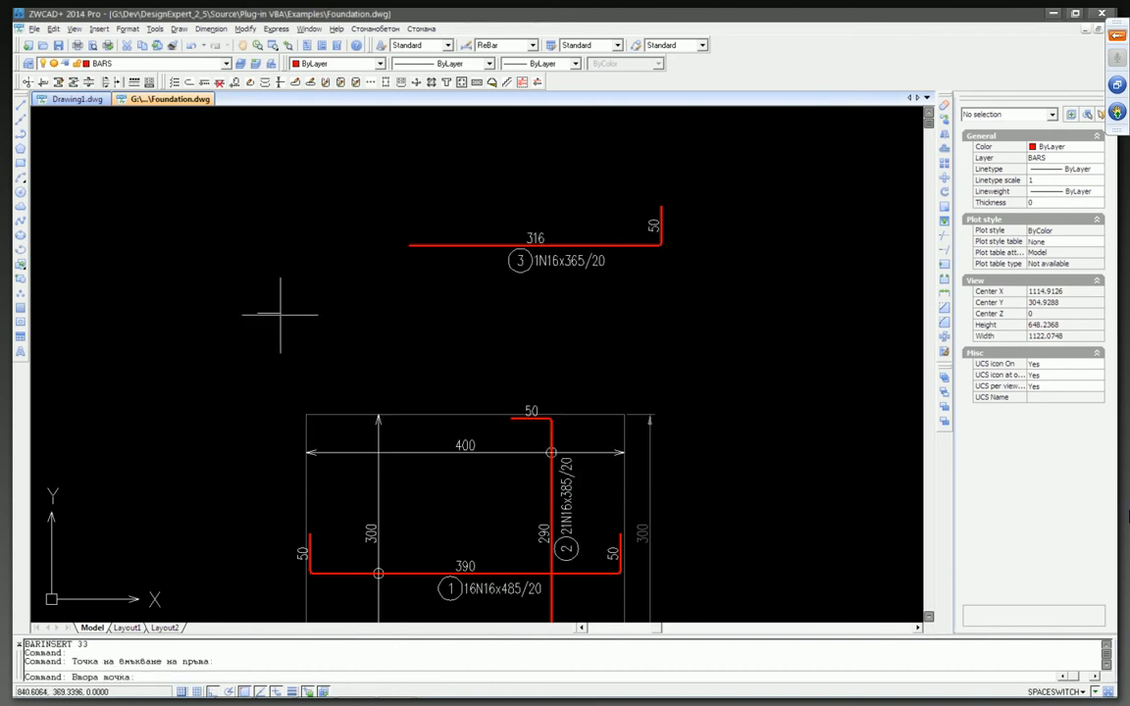
left_click(465, 321)
Step: Erase both L-shaped bars above the foundation together with their annotations
scroll(404, 284, "down", 3)
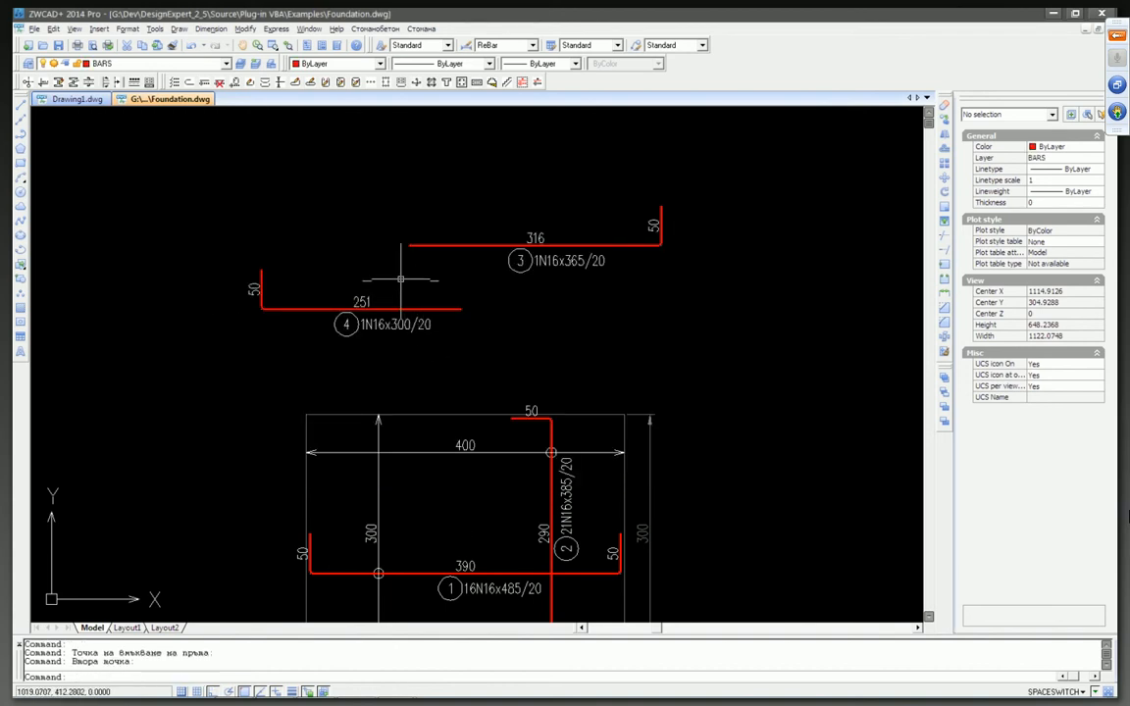
left_click(405, 267)
left_click(283, 292)
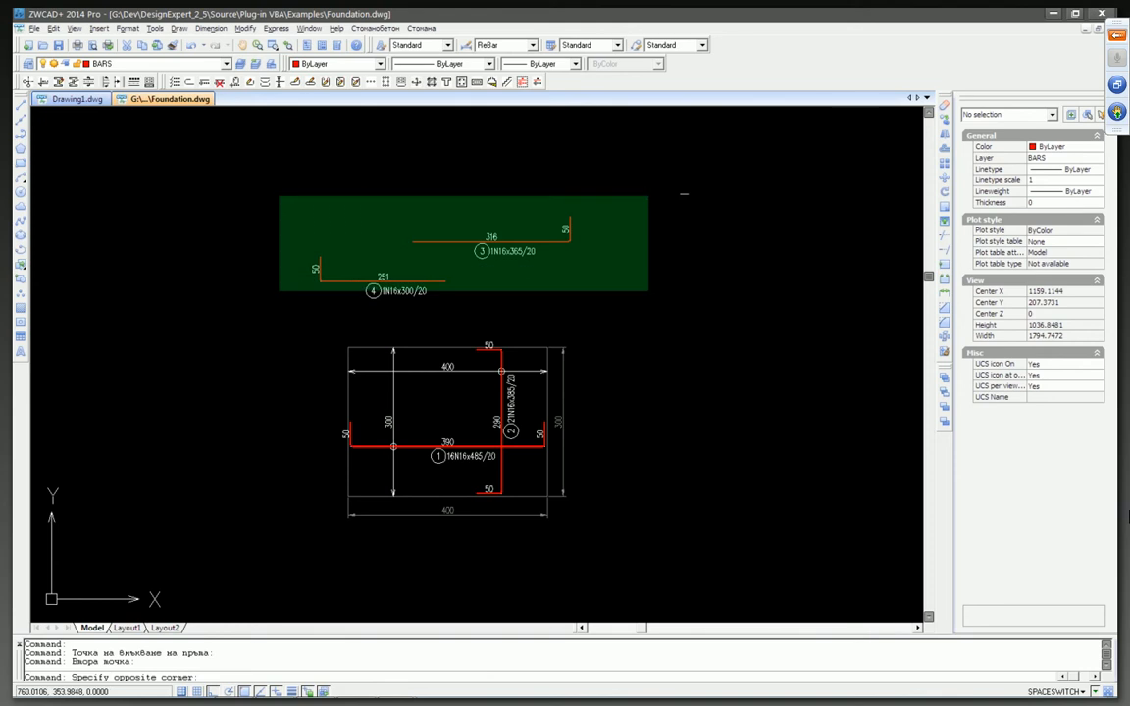
key("Delete")
Step: Examine which elements are selected together with the horizontal bar, then clear the selection
scroll(468, 500, "up", 2)
scroll(529, 373, "up", 3)
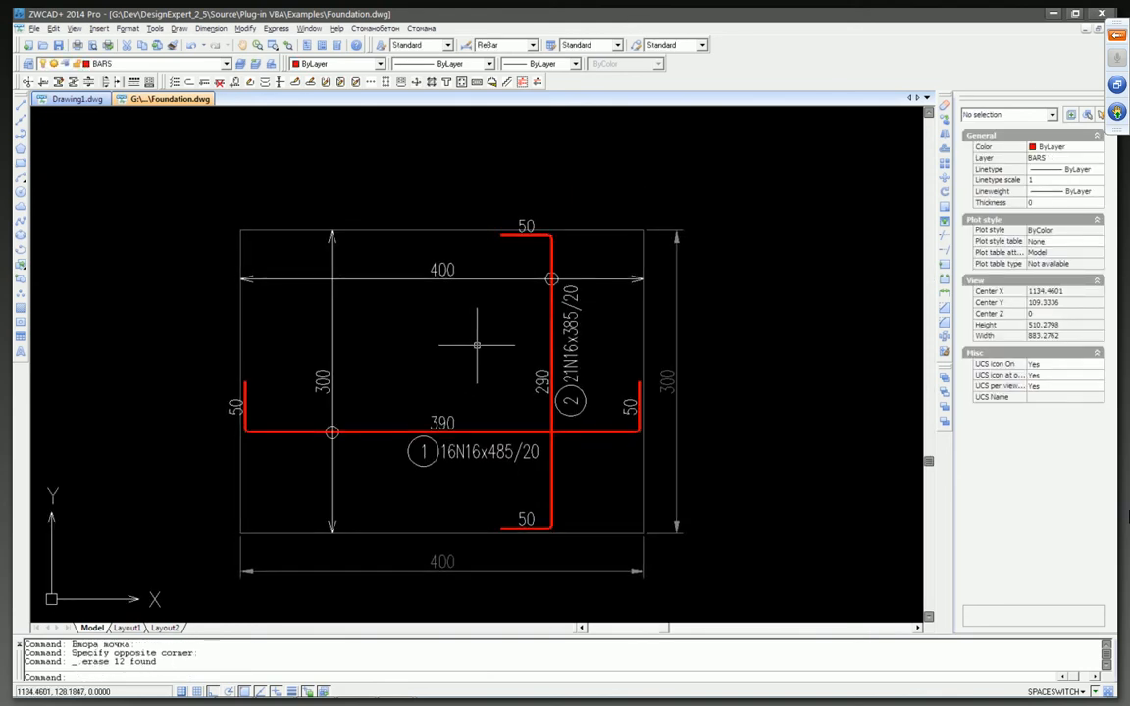
mouse_move(456, 383)
middle_mouse_down()
mouse_move(458, 326)
mouse_move(470, 314)
middle_mouse_up()
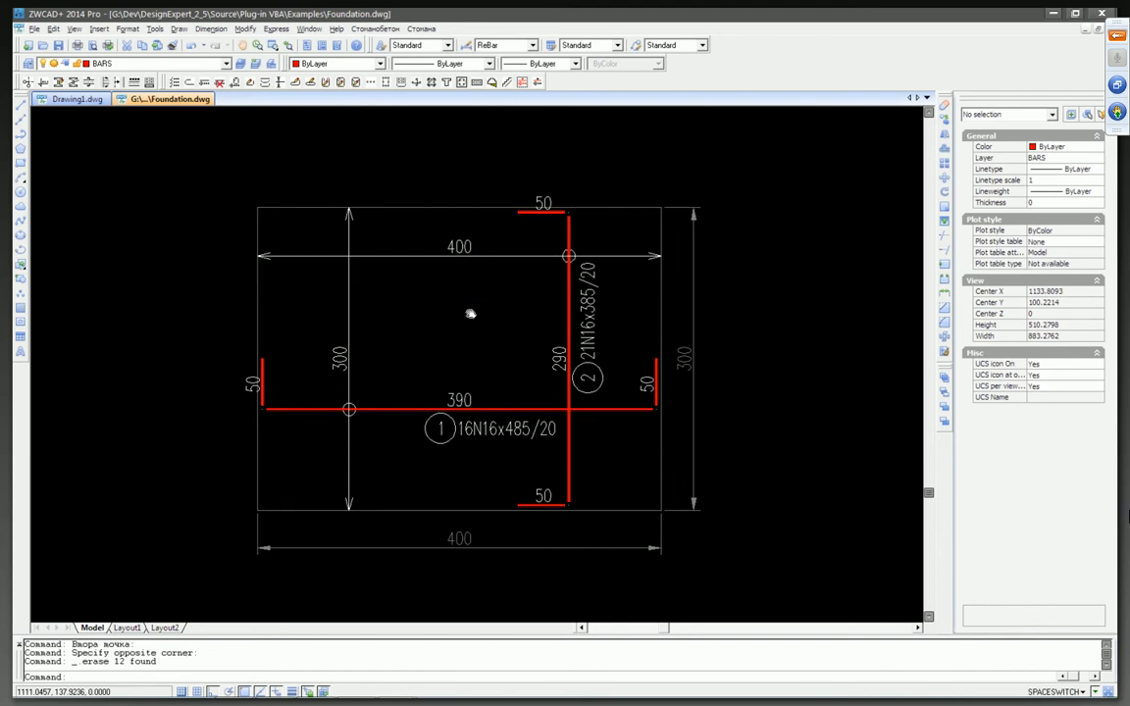
scroll(423, 336, "down", 3)
scroll(401, 379, "up", 2)
left_click(401, 379)
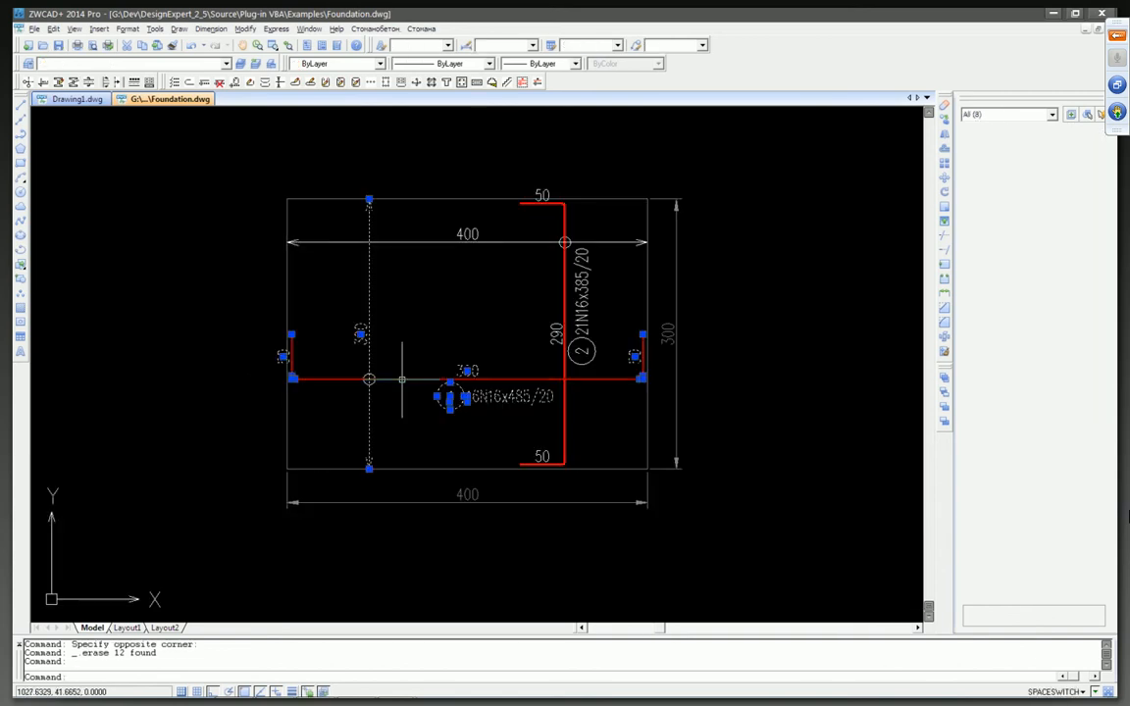
key("Escape")
key("Escape")
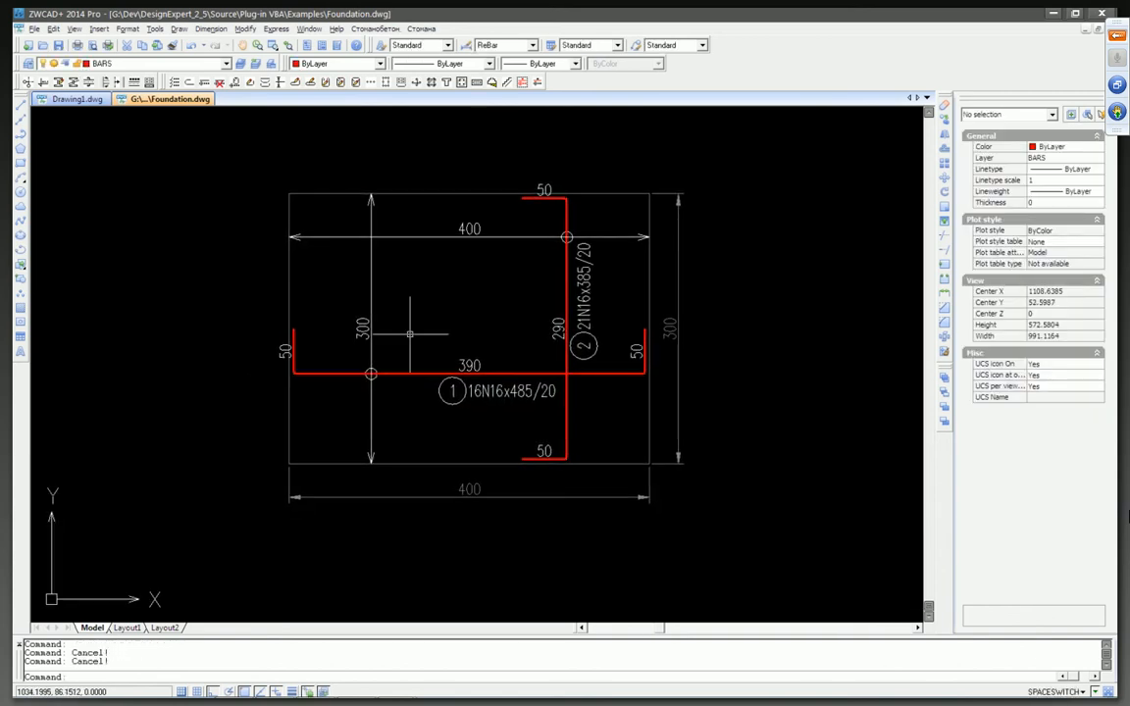
left_click(378, 371)
middle_click_drag(421, 345, 439, 343)
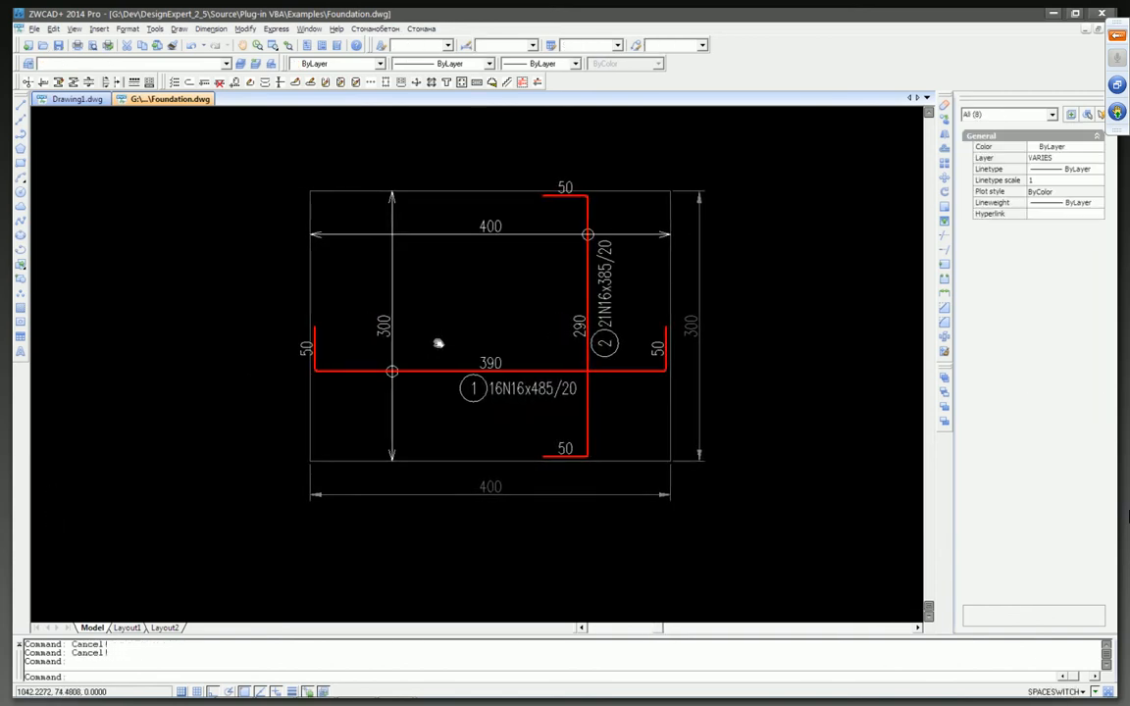
key("Escape")
scroll(433, 338, "down", 2)
scroll(426, 353, "up", 1)
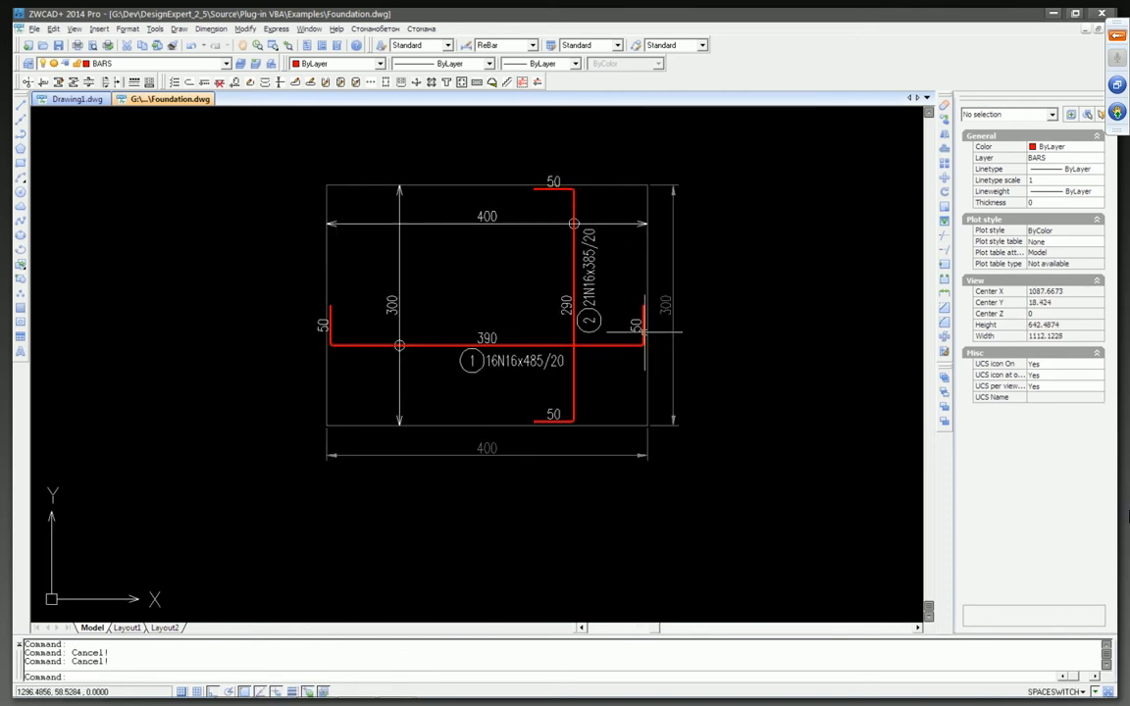
middle_click_drag(578, 295, 576, 301)
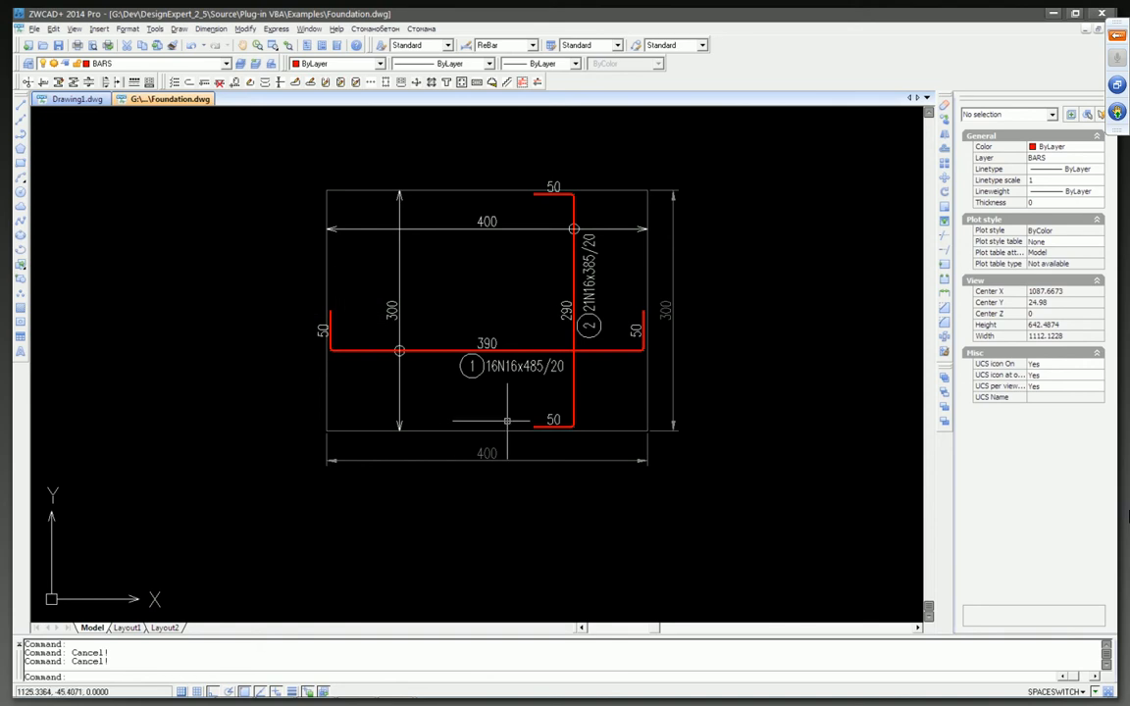
middle_click_drag(470, 391, 500, 402)
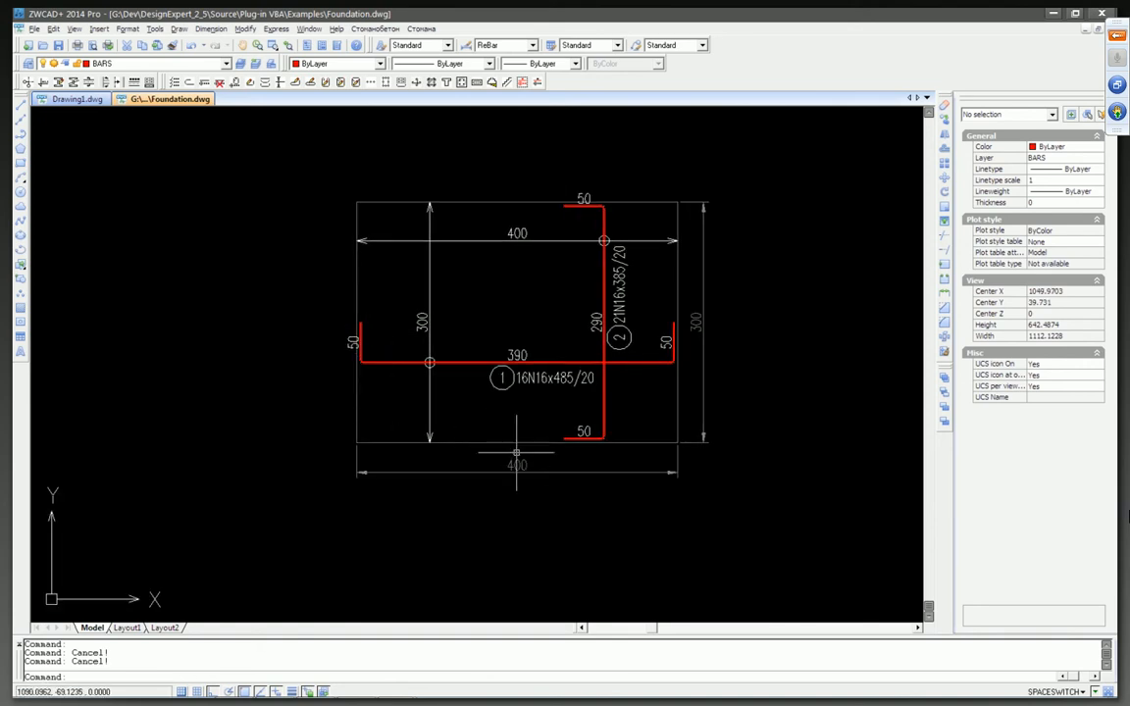
middle_click_drag(481, 391, 482, 392)
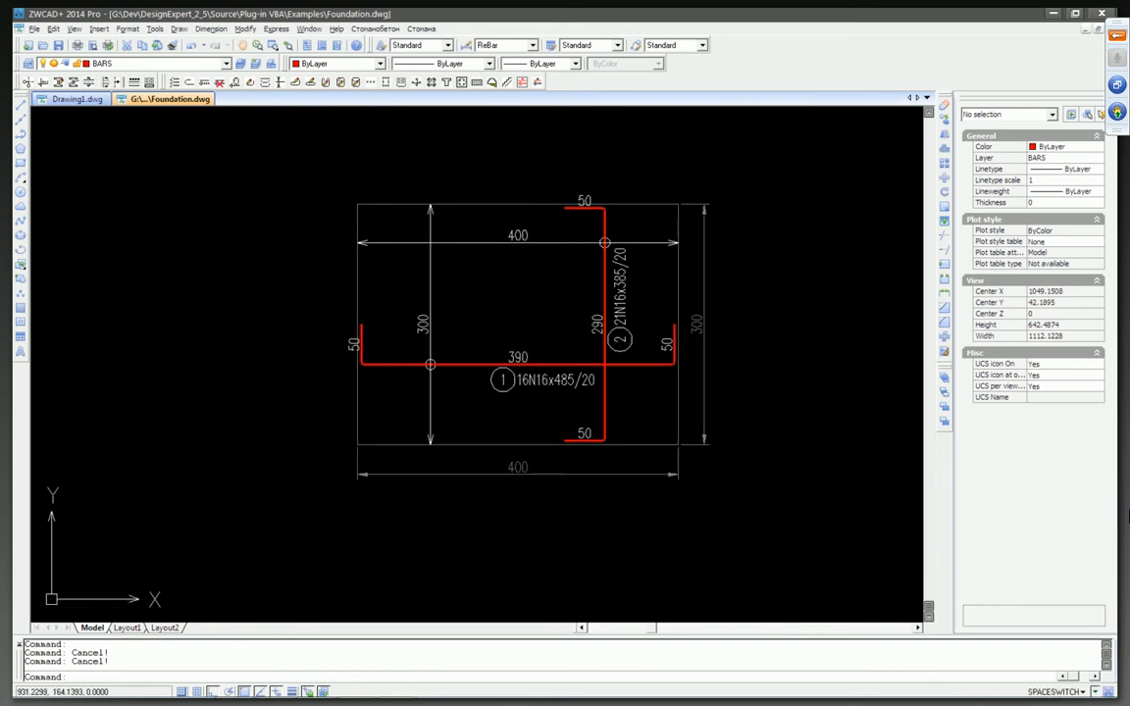
type("s")
key("Return")
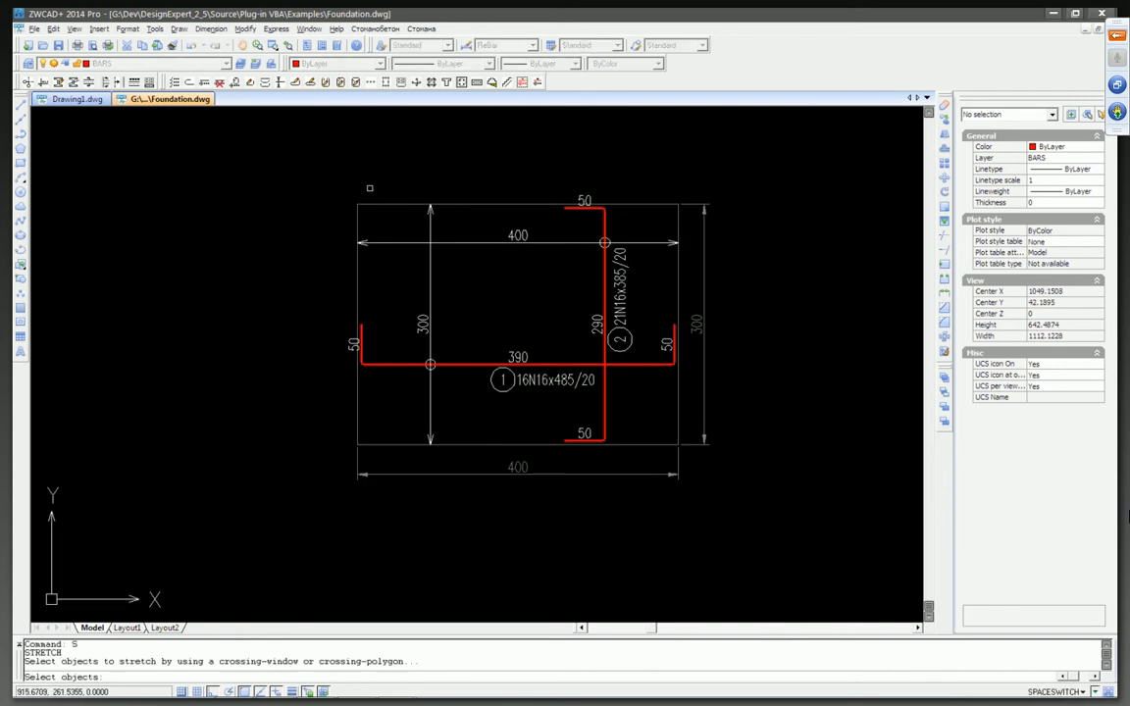
key("Escape")
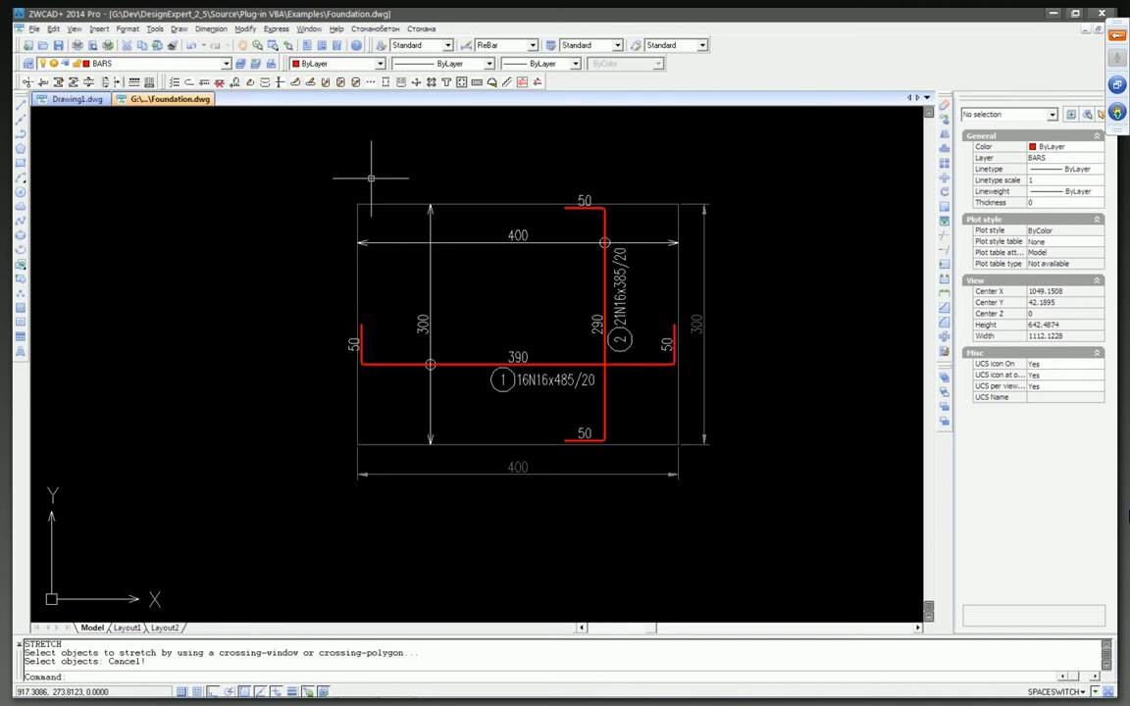
Step: Stretch the left side of the foundation outward by 100 together with the horizontal bar's end and the horizontal distribution line
key("Escape")
type("s")
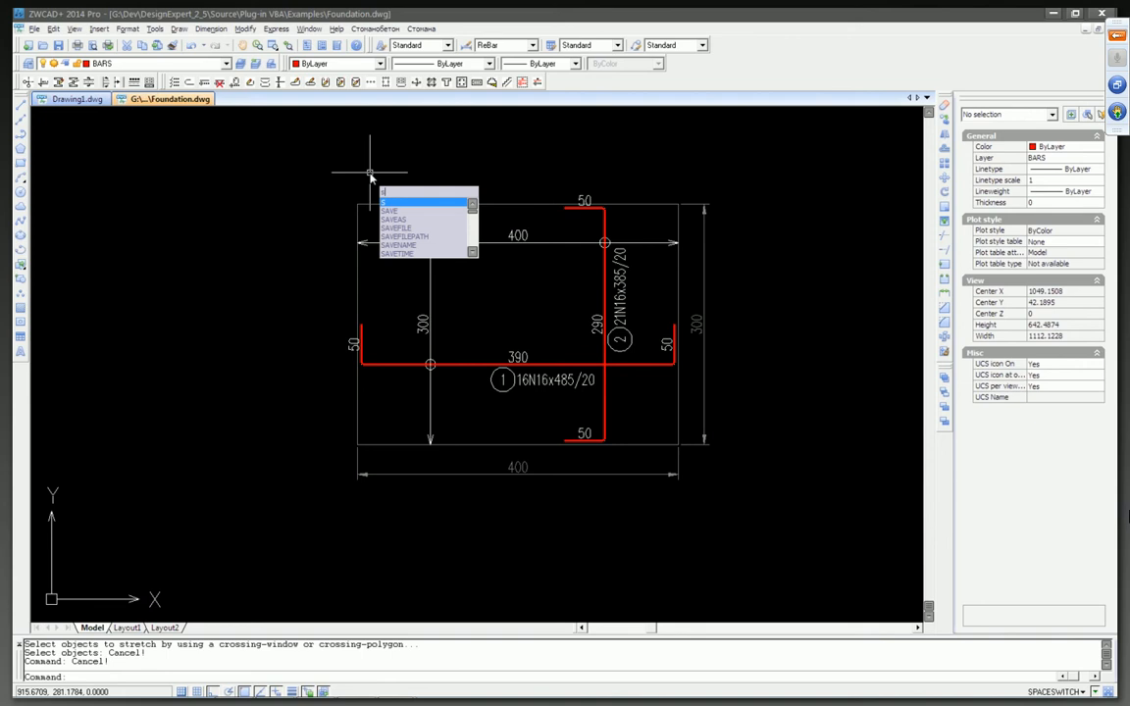
key("Return")
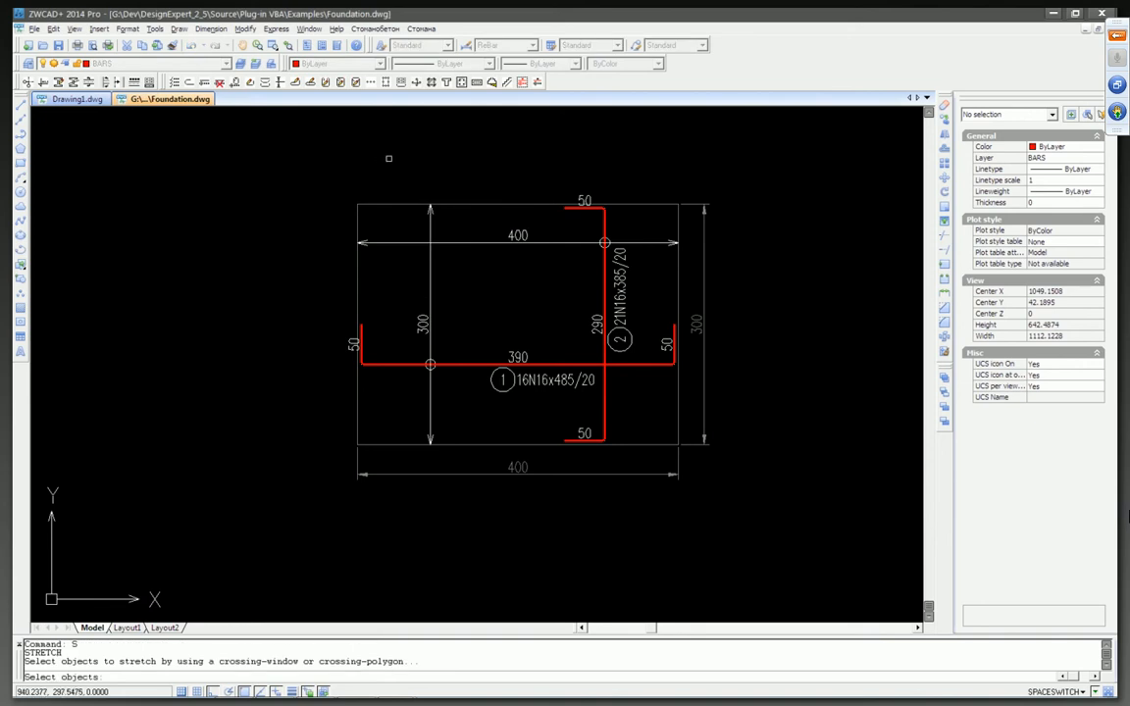
left_click(389, 159)
left_click(299, 501)
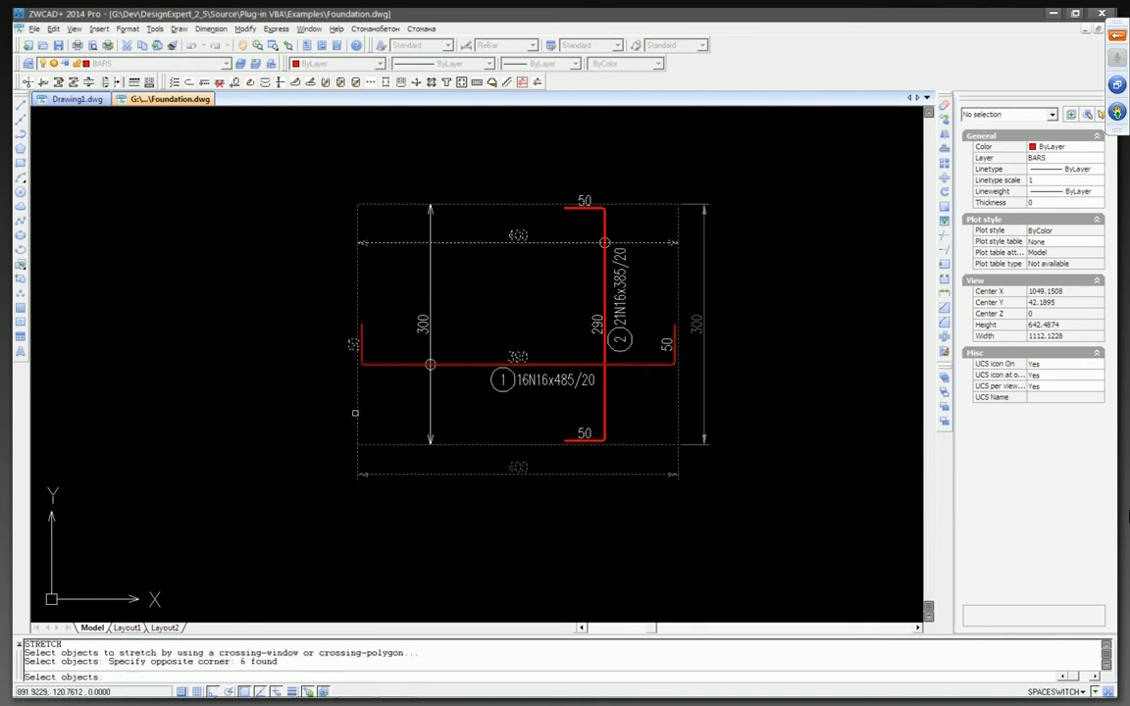
key("Return")
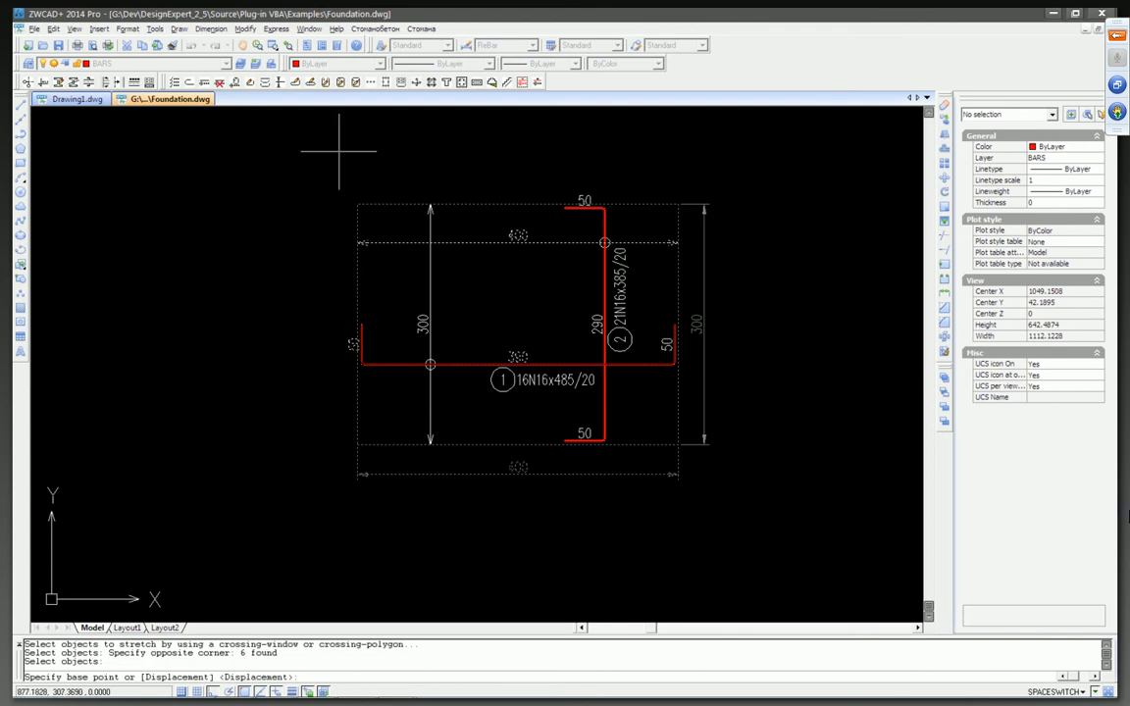
left_click(363, 242)
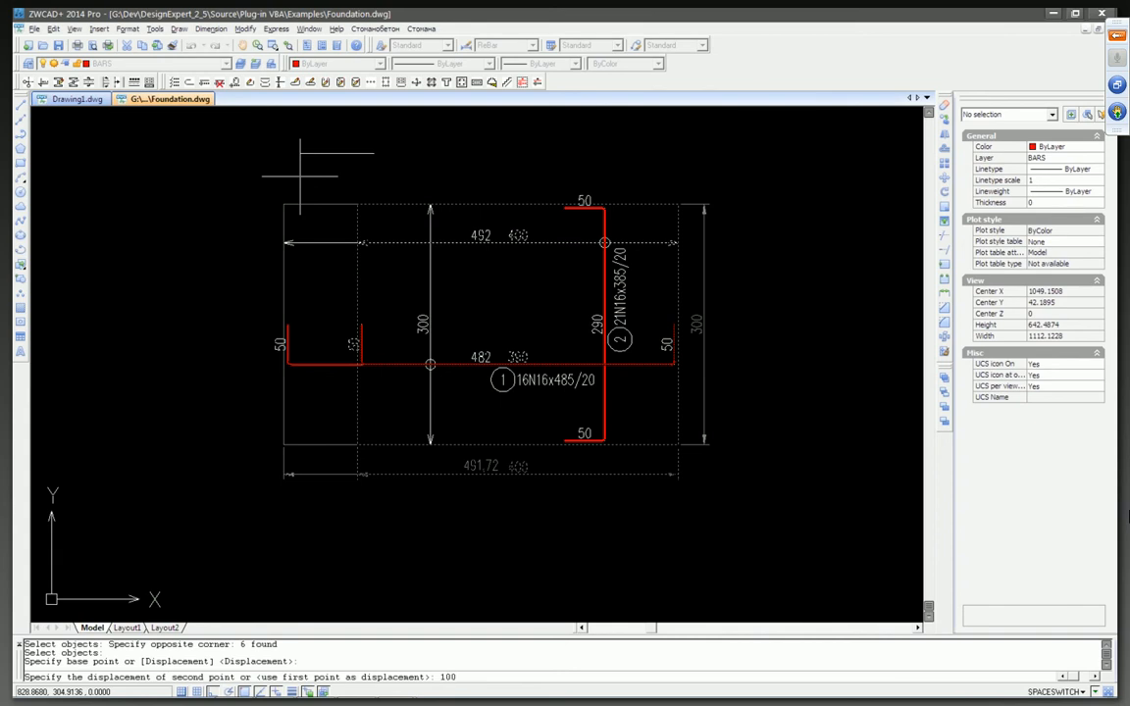
key("Return")
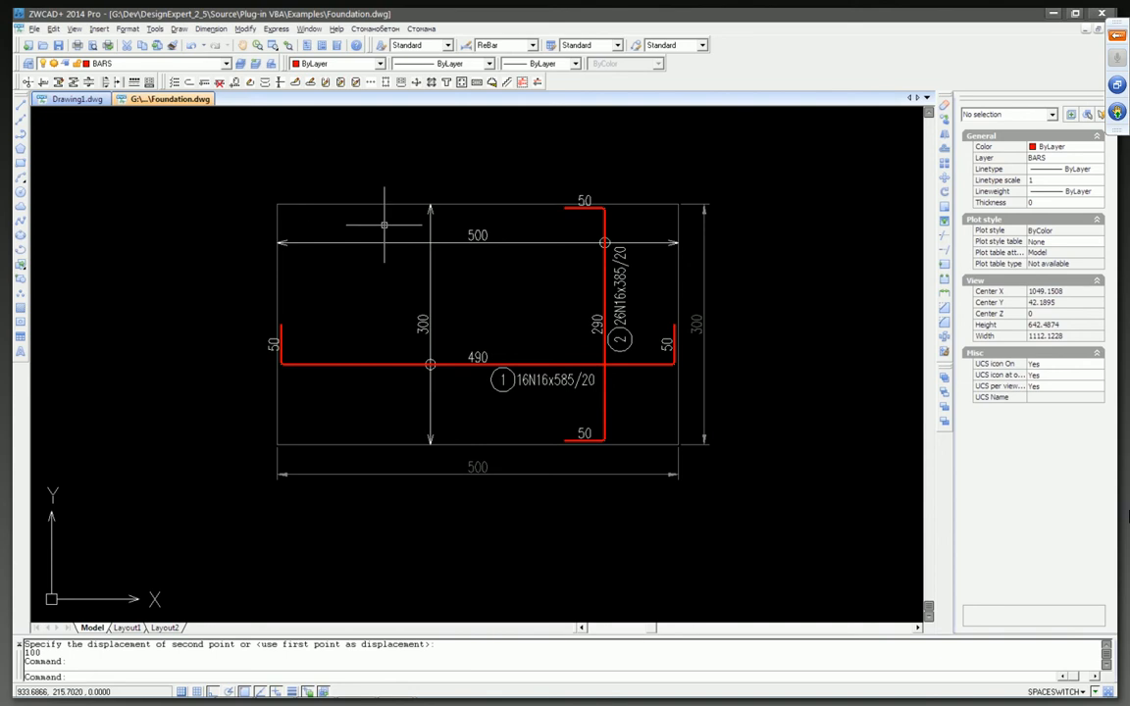
left_click(555, 383)
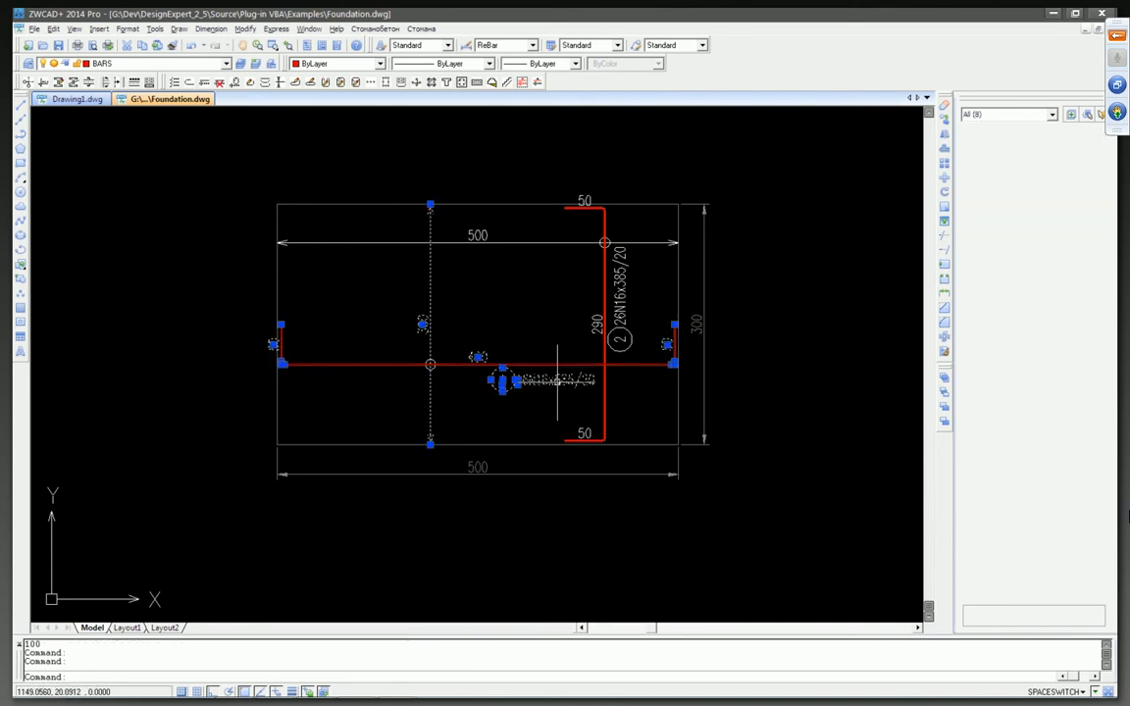
key("Escape")
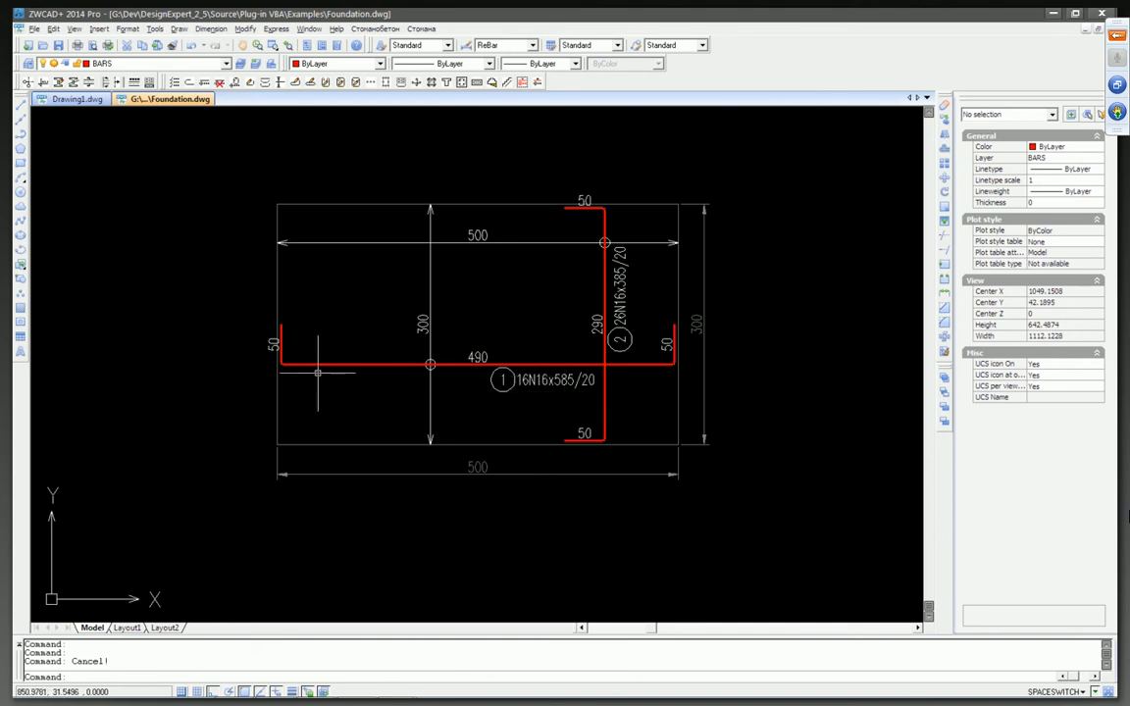
Step: Copy the whole foundation with its bars, annotations and dimensions horizontally into the empty space to its right
middle_click_drag(499, 353, 463, 350)
scroll(499, 349, "down", 3)
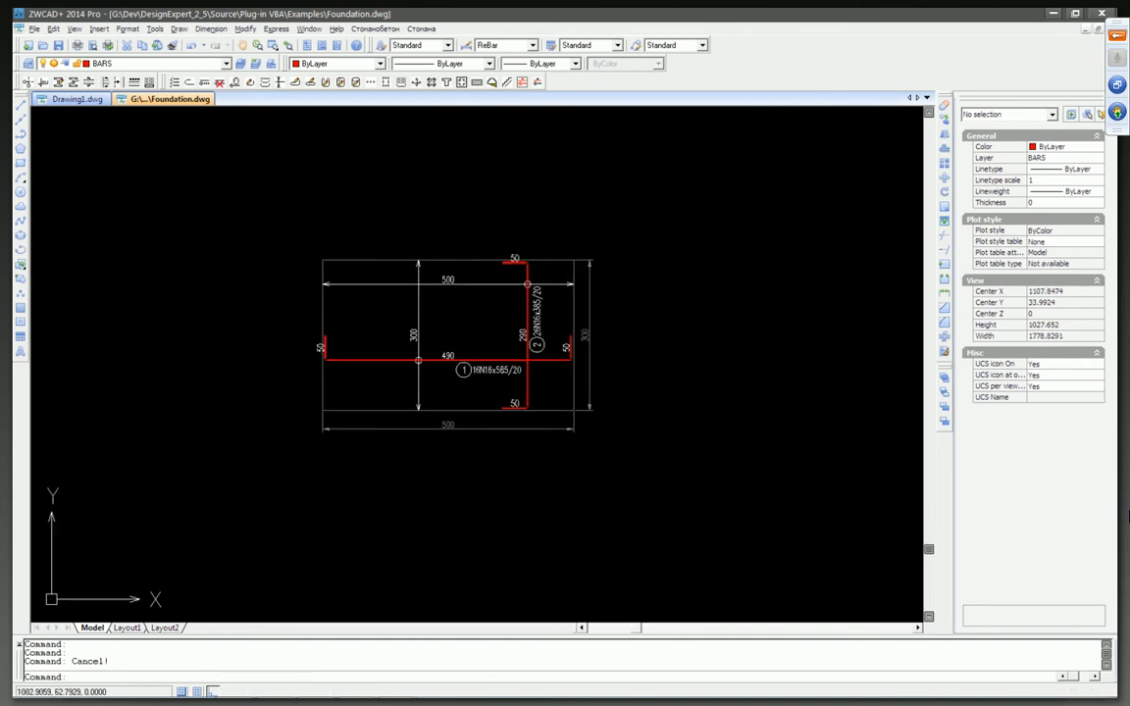
left_click(272, 234)
middle_click_drag(612, 475, 559, 461)
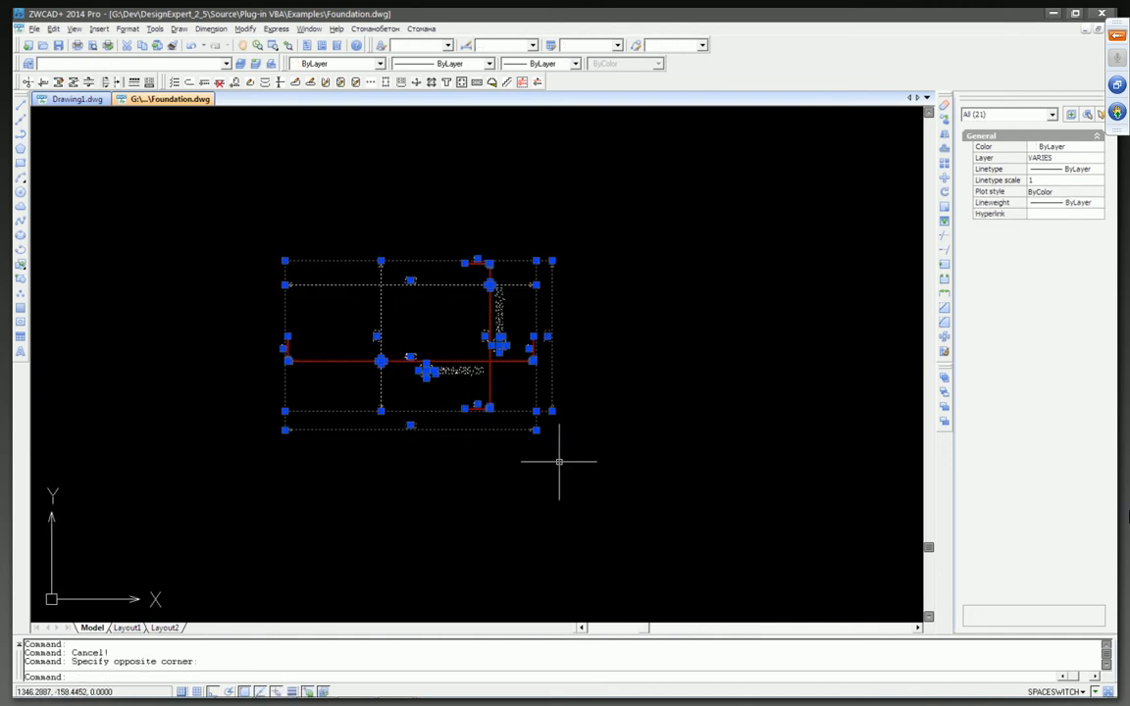
type("co")
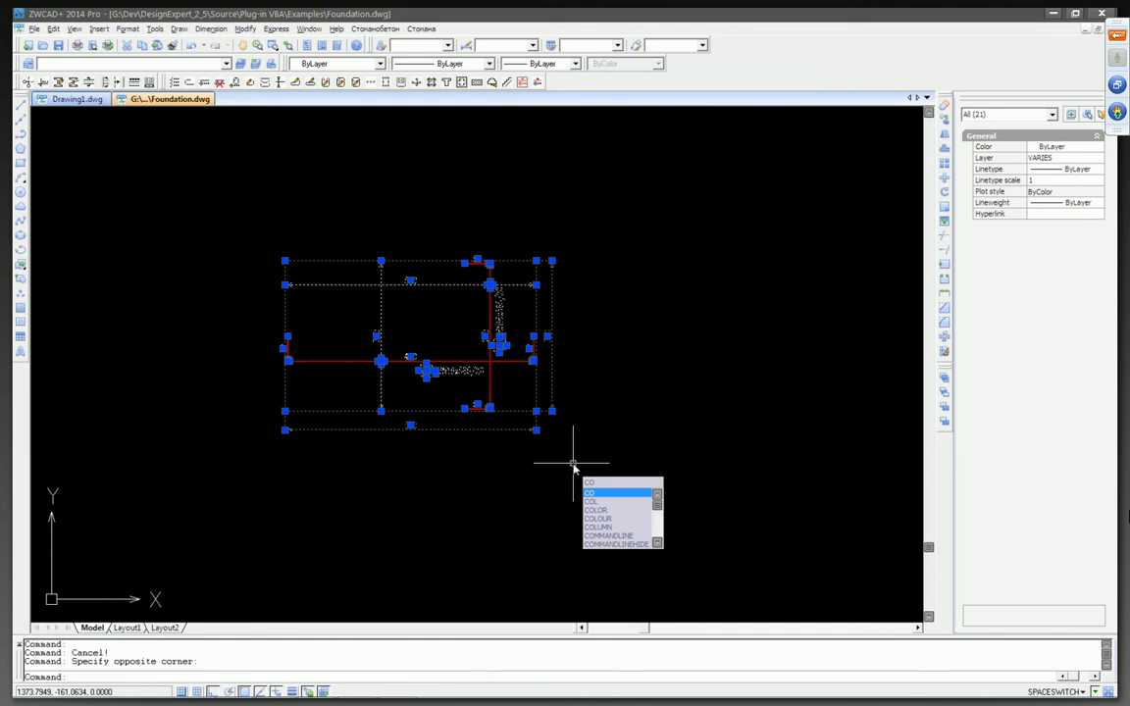
key("Return")
left_click(315, 491)
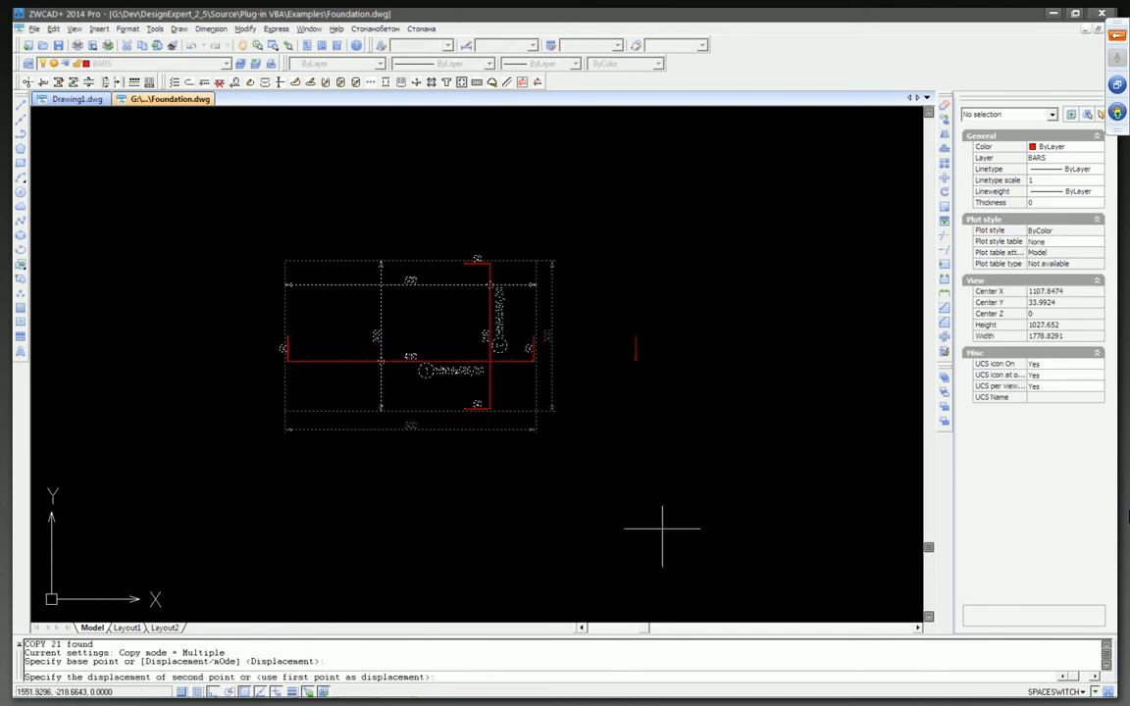
left_click(655, 526)
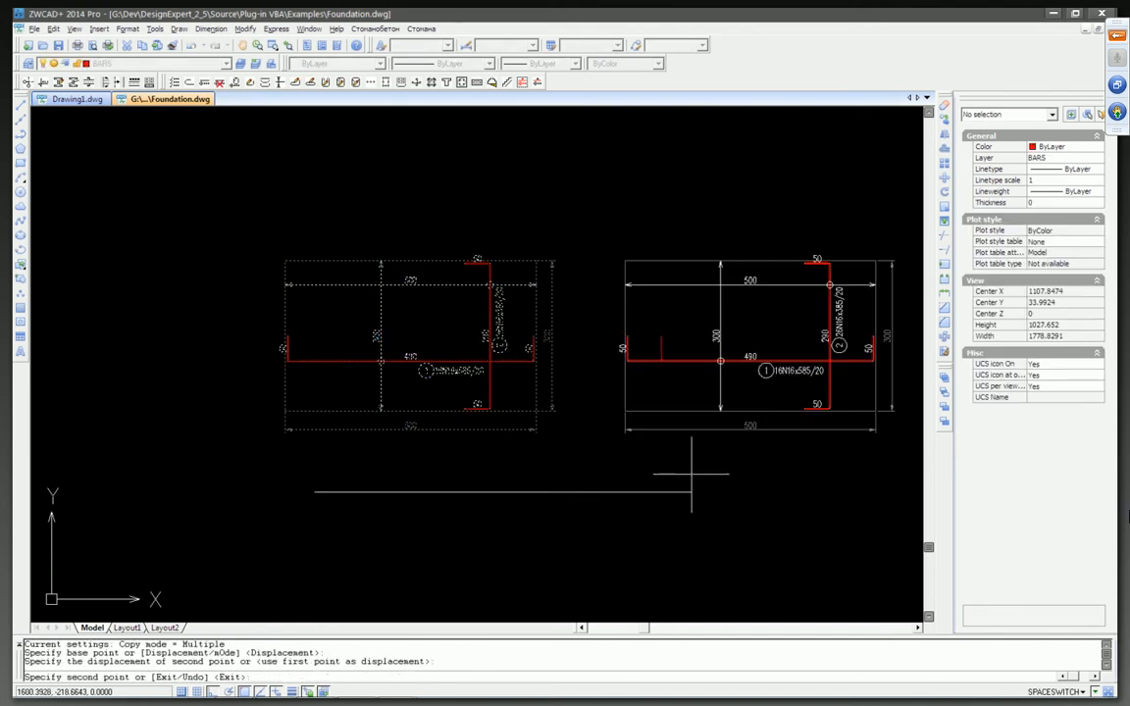
key("Escape")
Step: Examine the copied foundation's horizontal bar and its annotation by selecting them, clear the selection, and compare both foundations
scroll(687, 392, "up", 3)
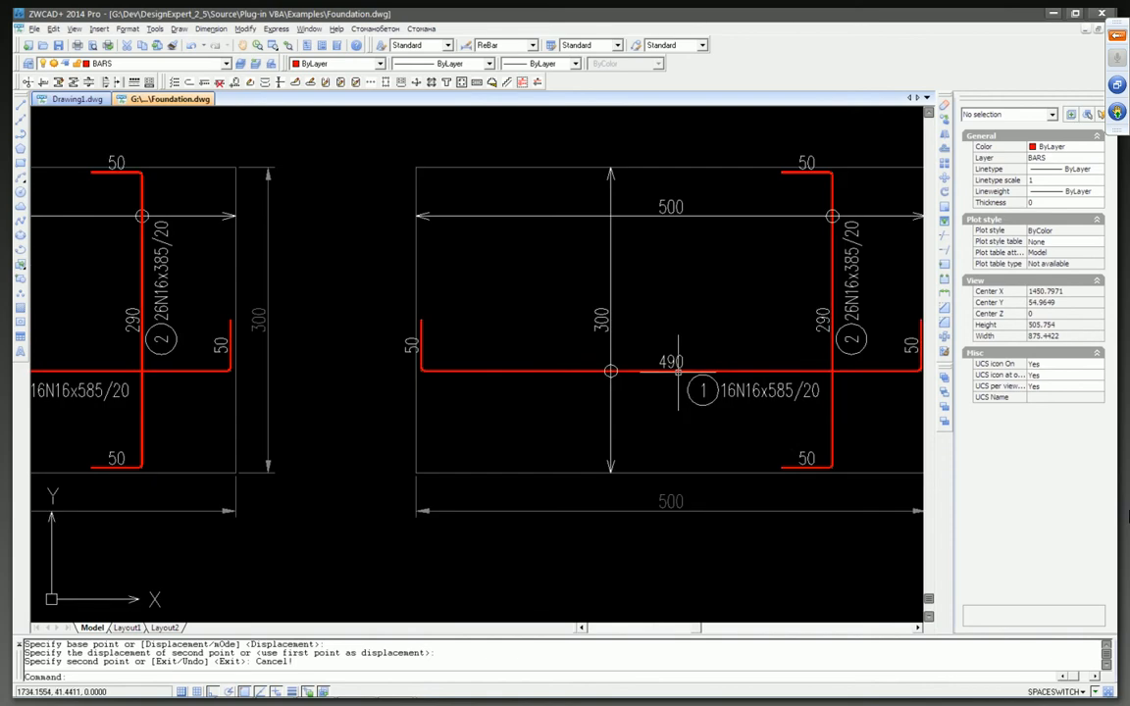
left_click(678, 373)
middle_click_drag(665, 387, 637, 375)
key("Escape")
left_click(730, 393)
key("Escape")
left_click(736, 393)
key("Escape")
key("Escape")
scroll(728, 392, "down", 2)
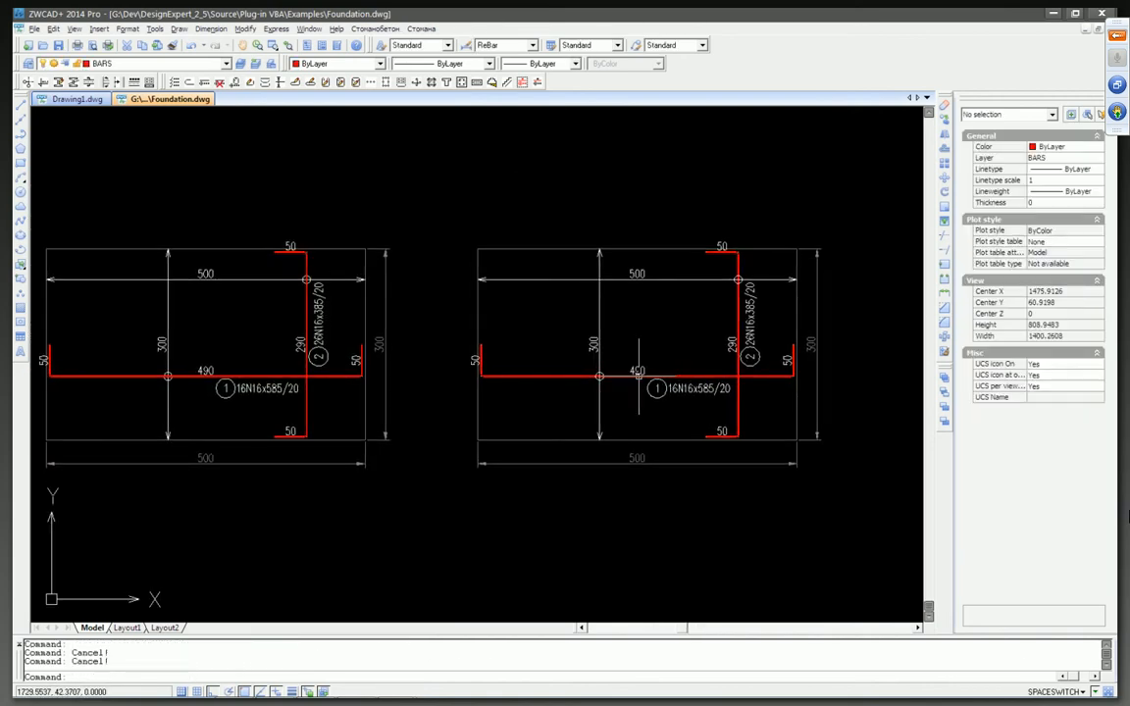
scroll(631, 372, "down", 2)
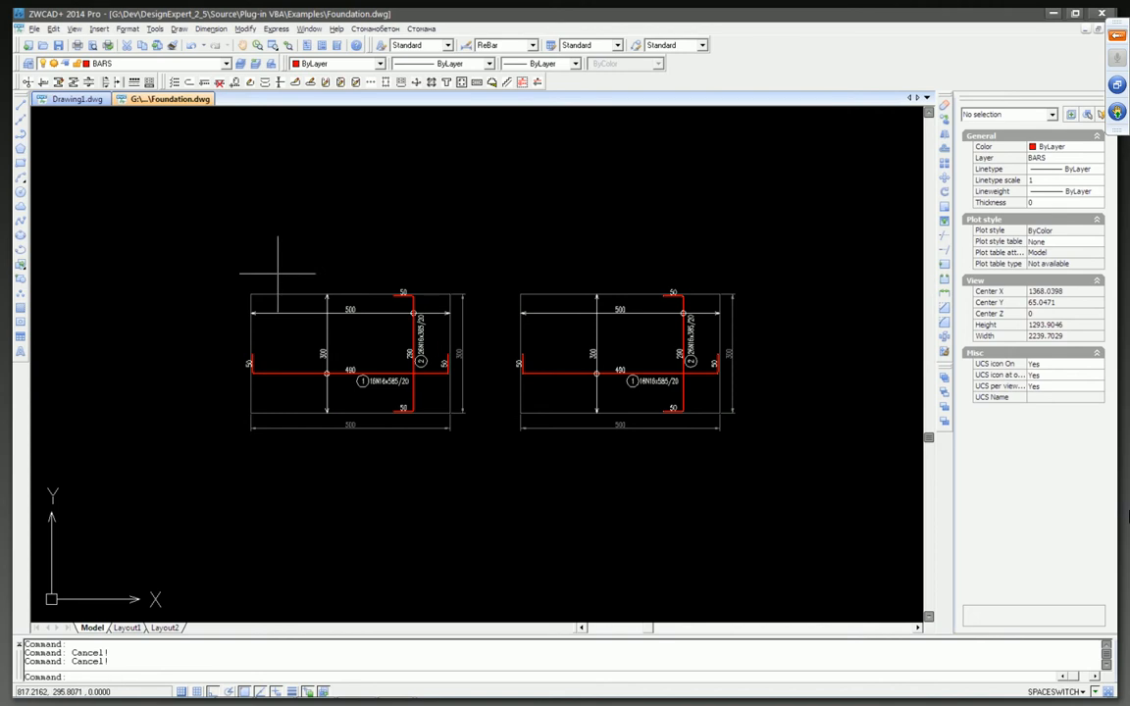
middle_click_drag(395, 363, 351, 356)
scroll(529, 357, "up", 2)
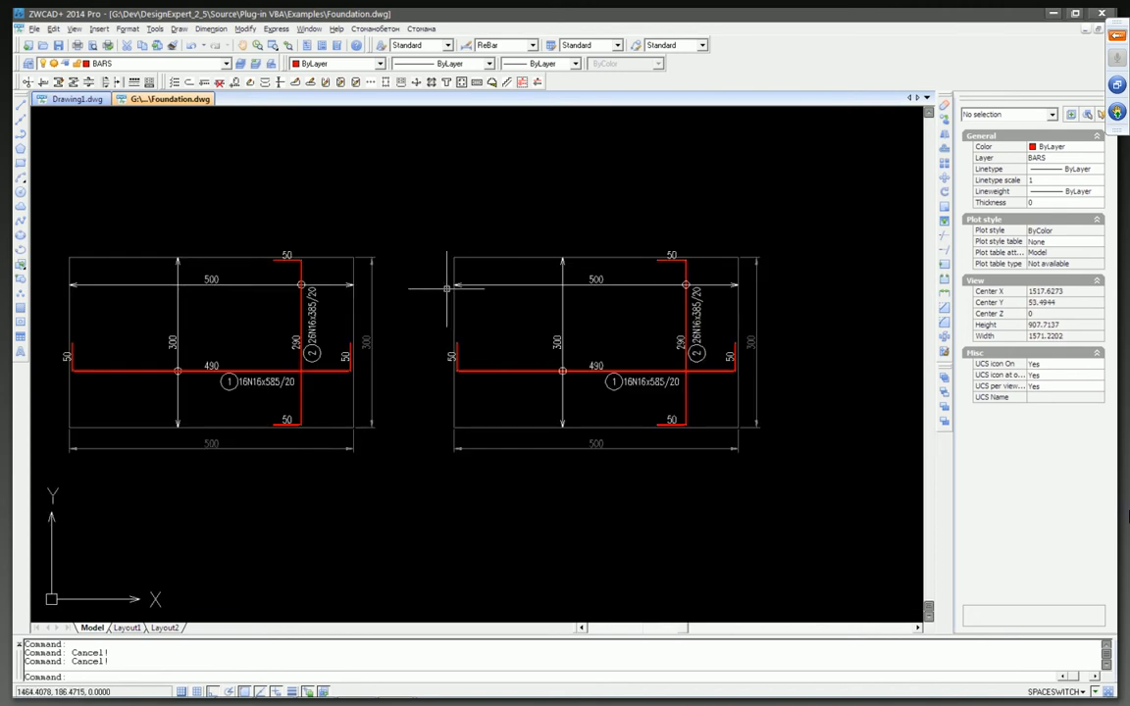
Step: Stretch the left side of the copied foundation inward by 100 together with its horizontal bar's end and horizontal distribution line
middle_click_drag(540, 362, 515, 365)
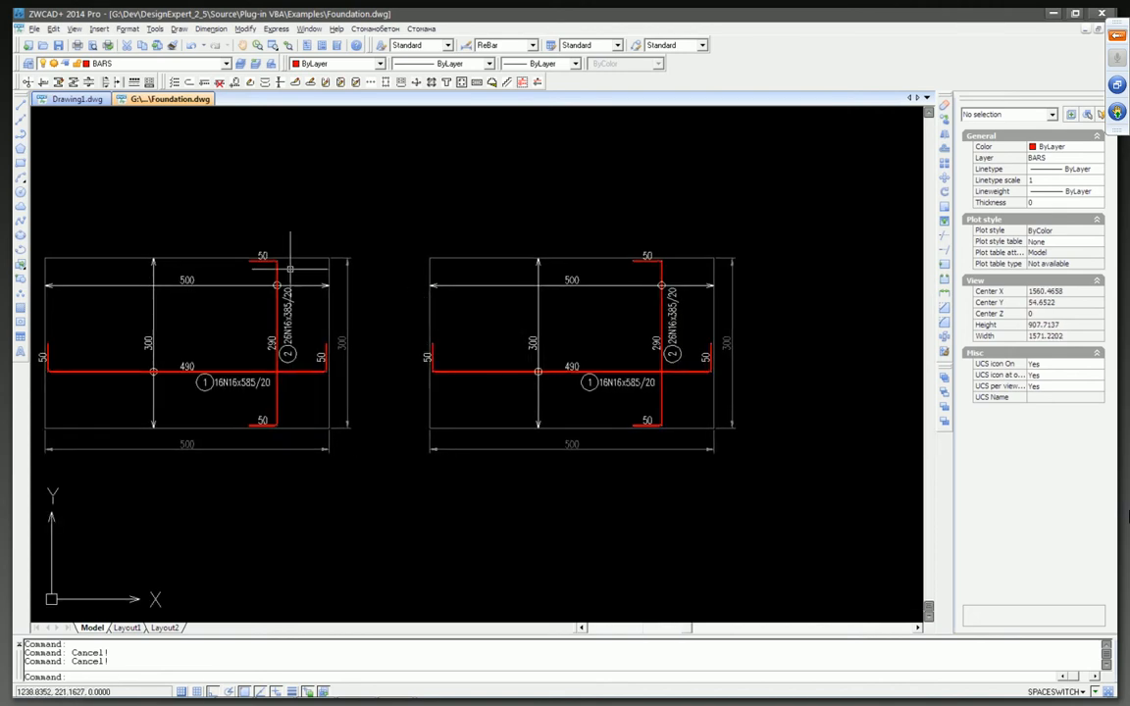
type("s")
key("Return")
left_click(480, 229)
left_click(408, 472)
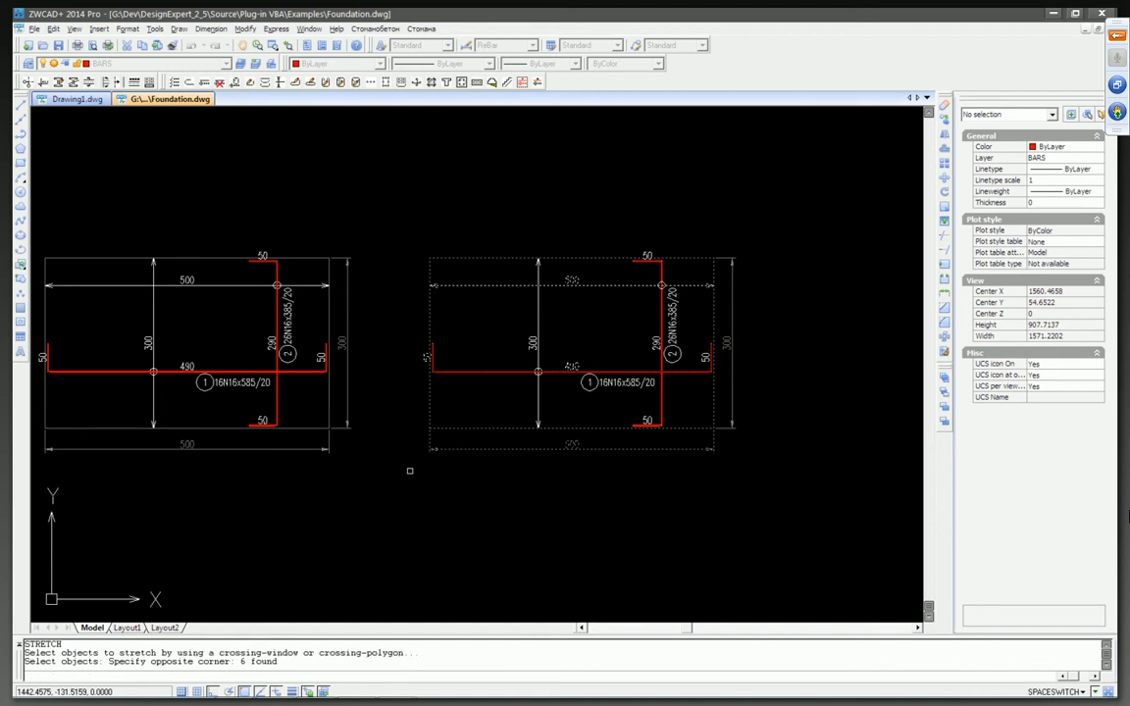
key("Return")
left_click(504, 517)
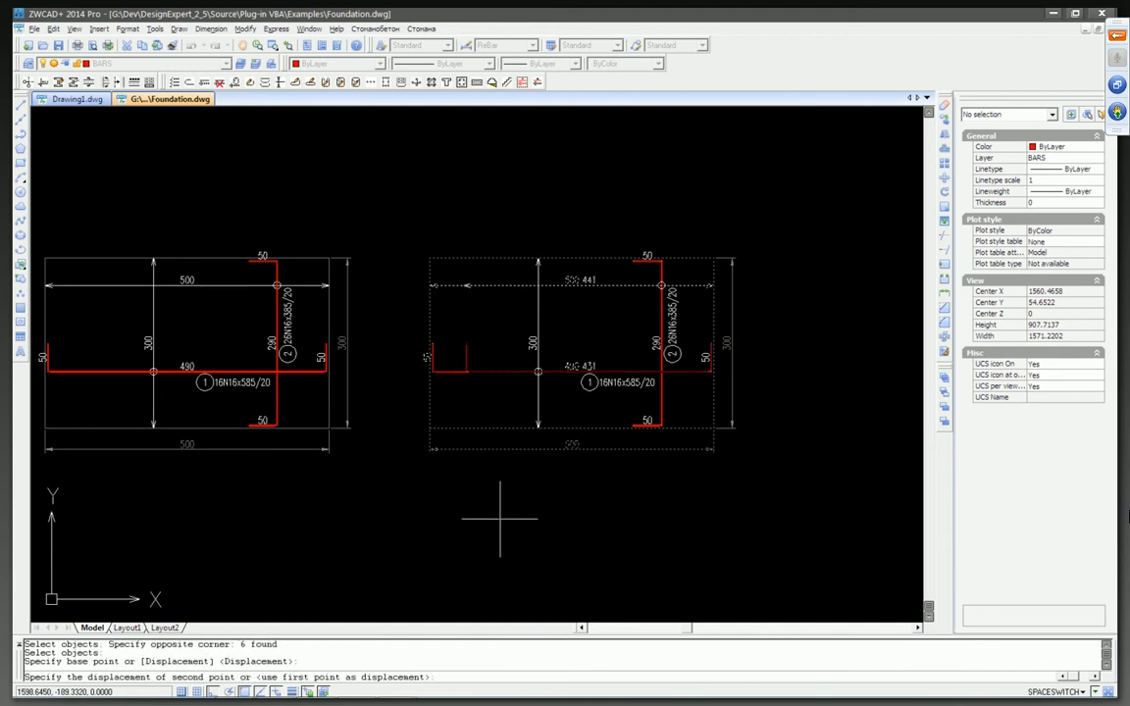
scroll(502, 512, "up", 2)
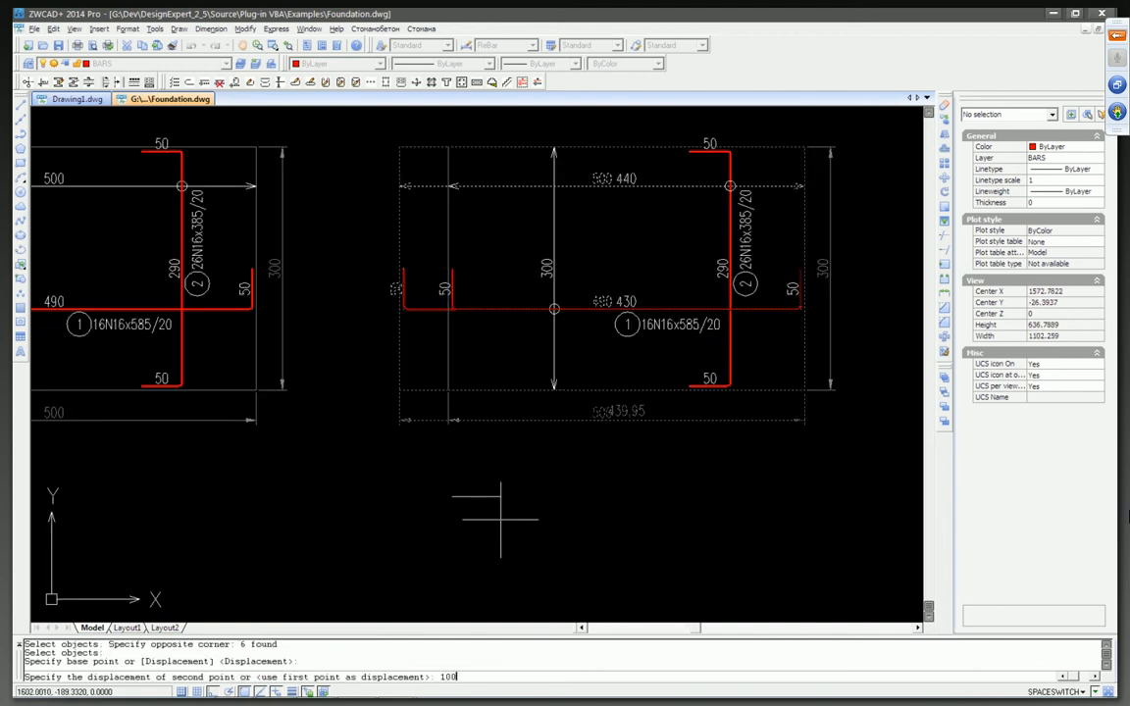
key("Return")
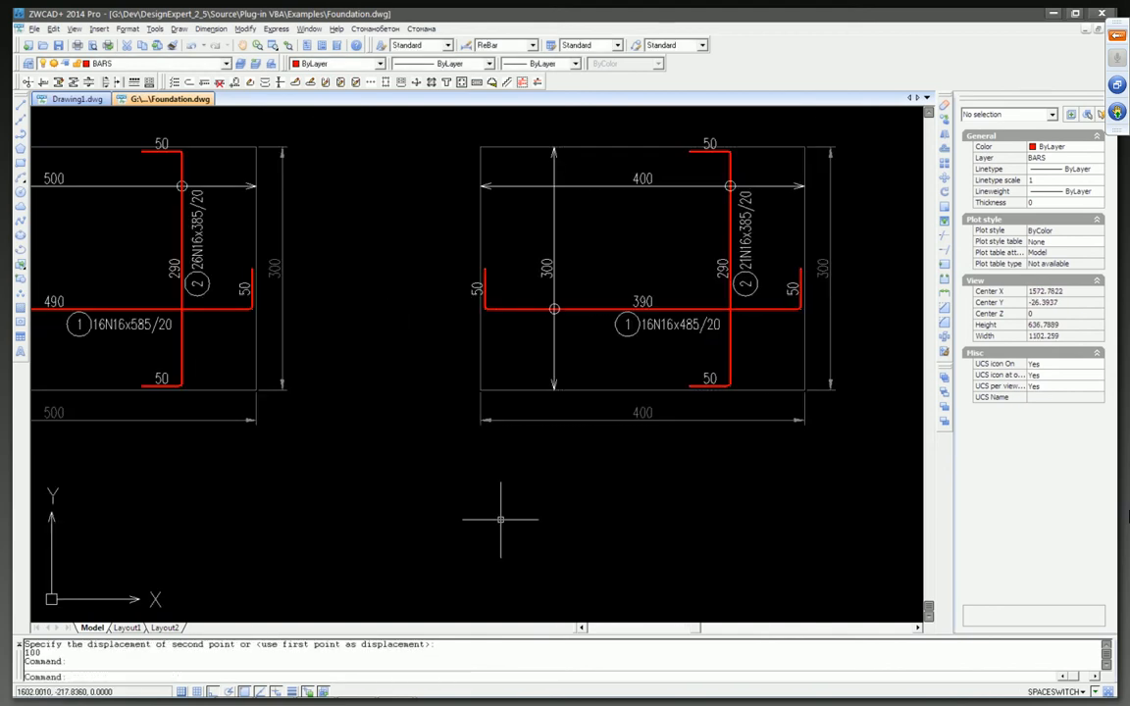
Step: Stretch the upper side of the copied foundation upward by 100, including the vertical bar's end and both distribution lines
middle_click_drag(618, 308, 559, 369)
type("s")
key("Return")
left_click(835, 160)
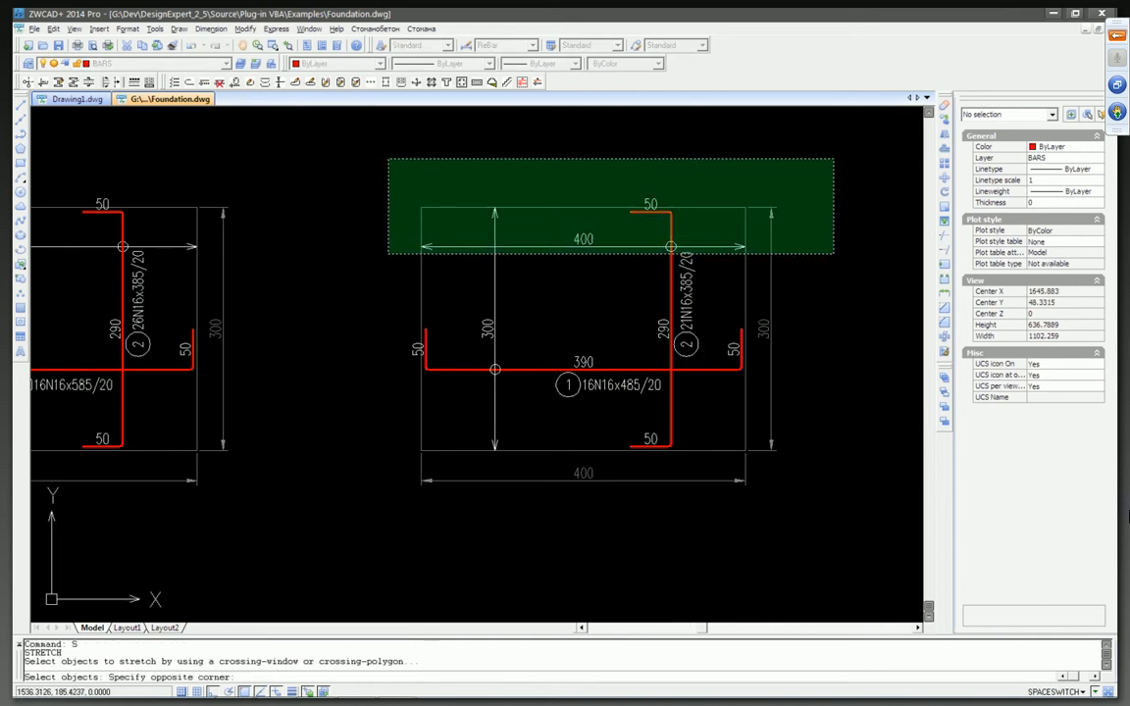
left_click(389, 244)
left_click(381, 336)
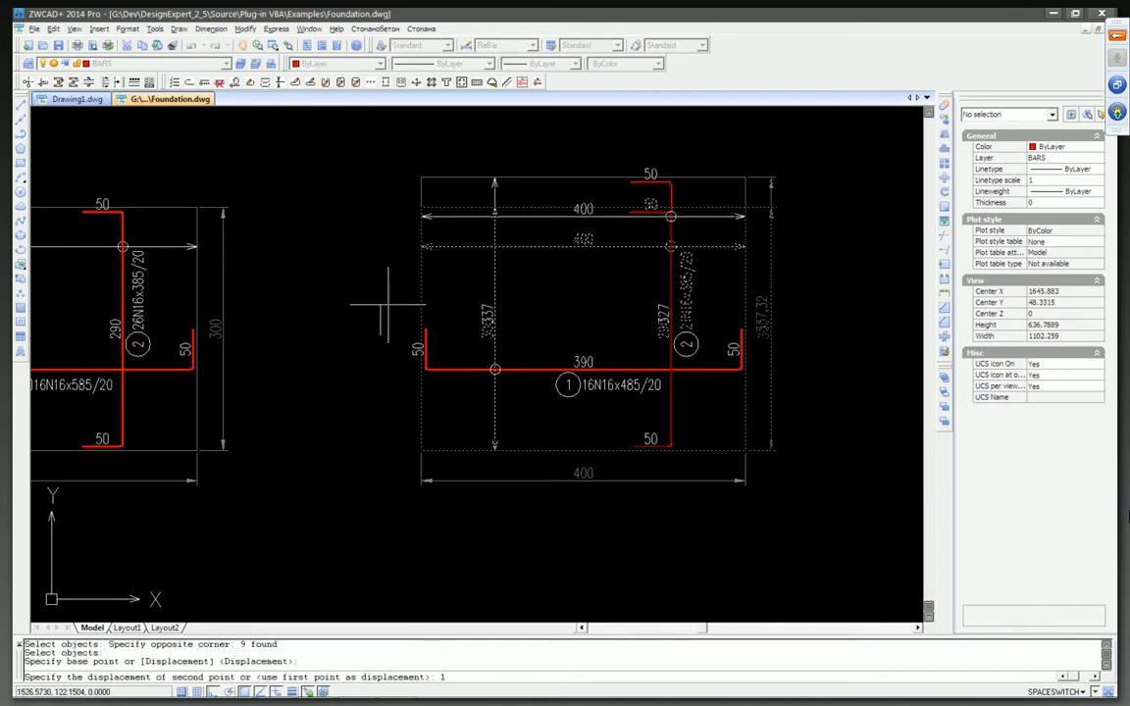
key("Return")
scroll(642, 392, "down", 2)
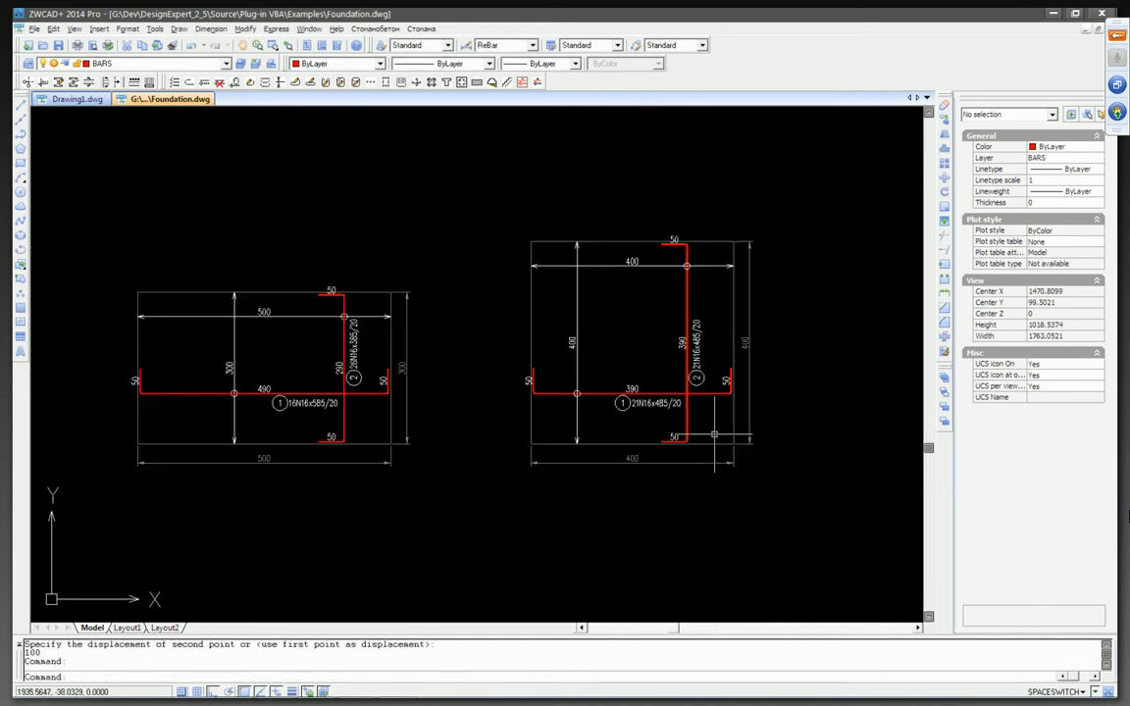
key("Escape")
Step: Copy the 400 by 400 foundation with its reinforcement and dimensions horizontally to its right as a third foundation
scroll(353, 353, "up", 2)
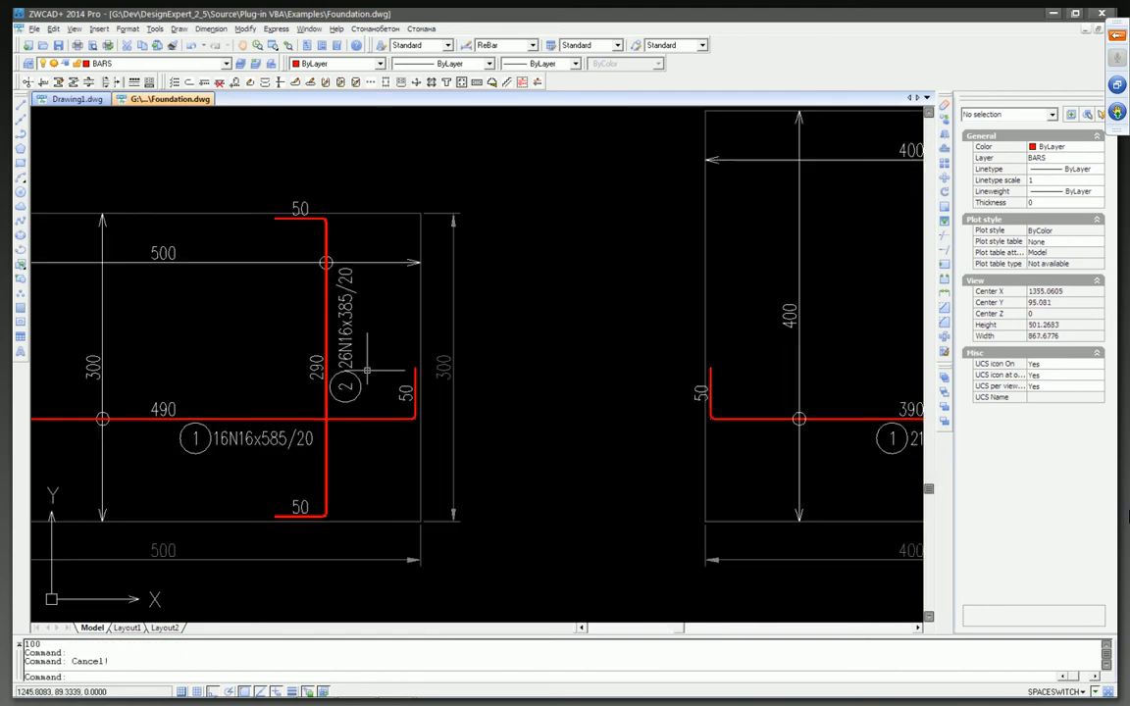
scroll(756, 348, "down", 2)
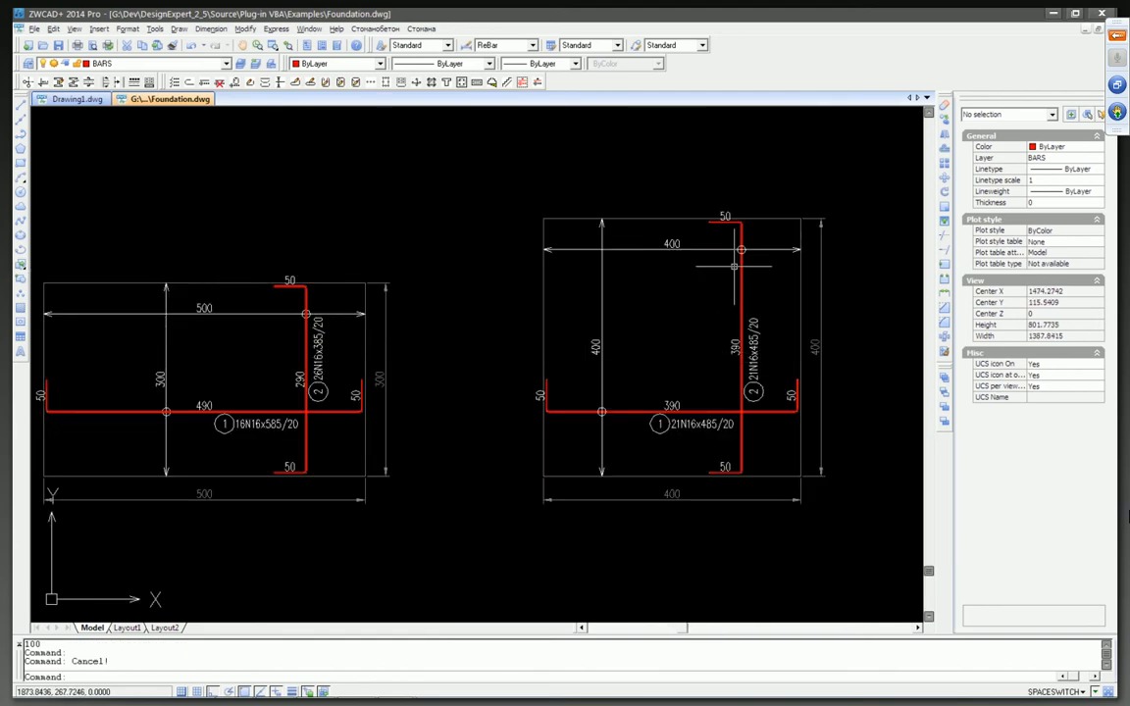
scroll(552, 406, "down", 3)
left_click(481, 191)
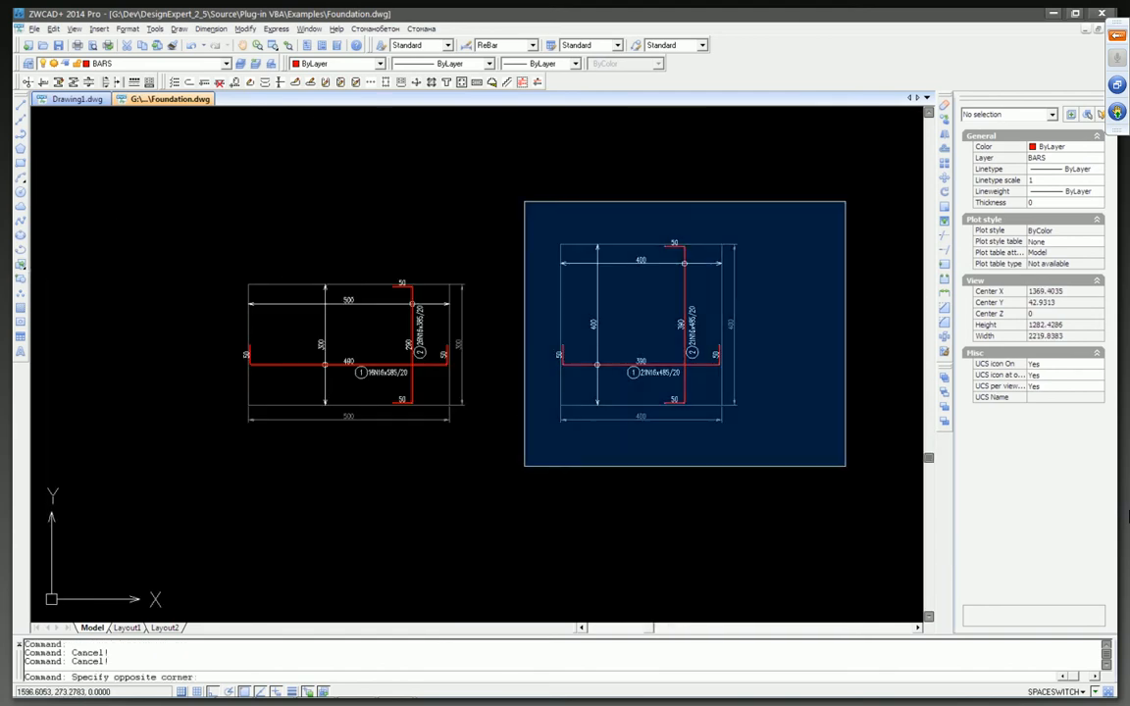
left_click(749, 424)
type("co")
key("Return")
middle_click_drag(742, 472, 499, 472)
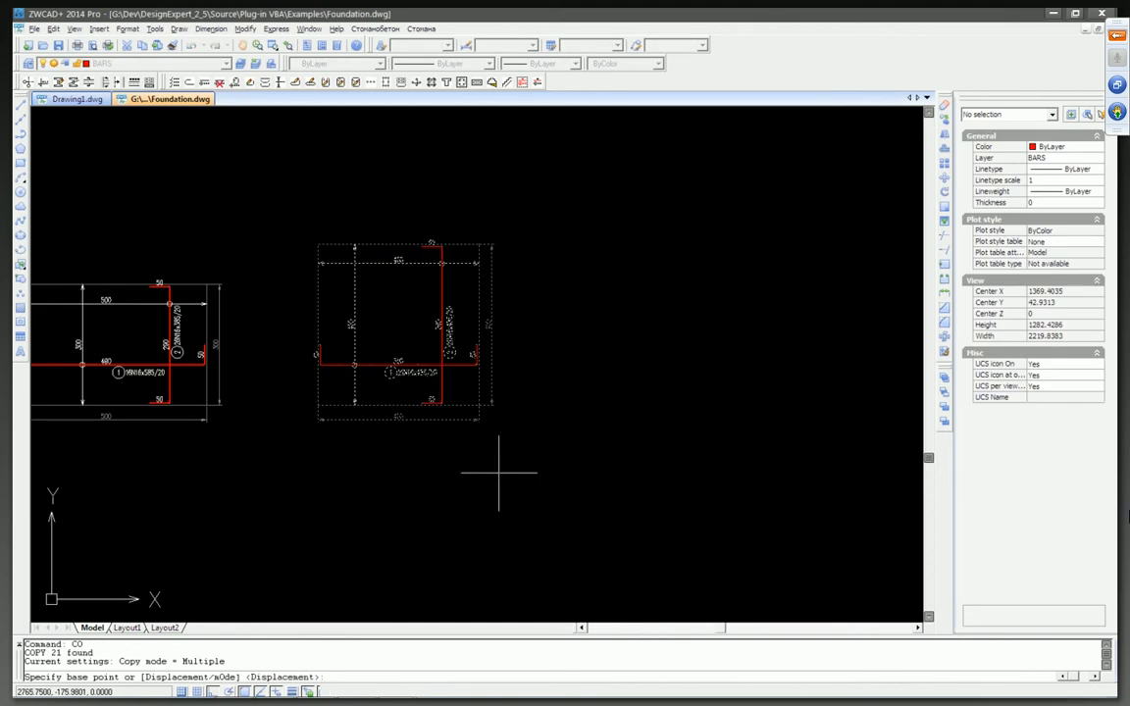
left_click(498, 473)
left_click(755, 472)
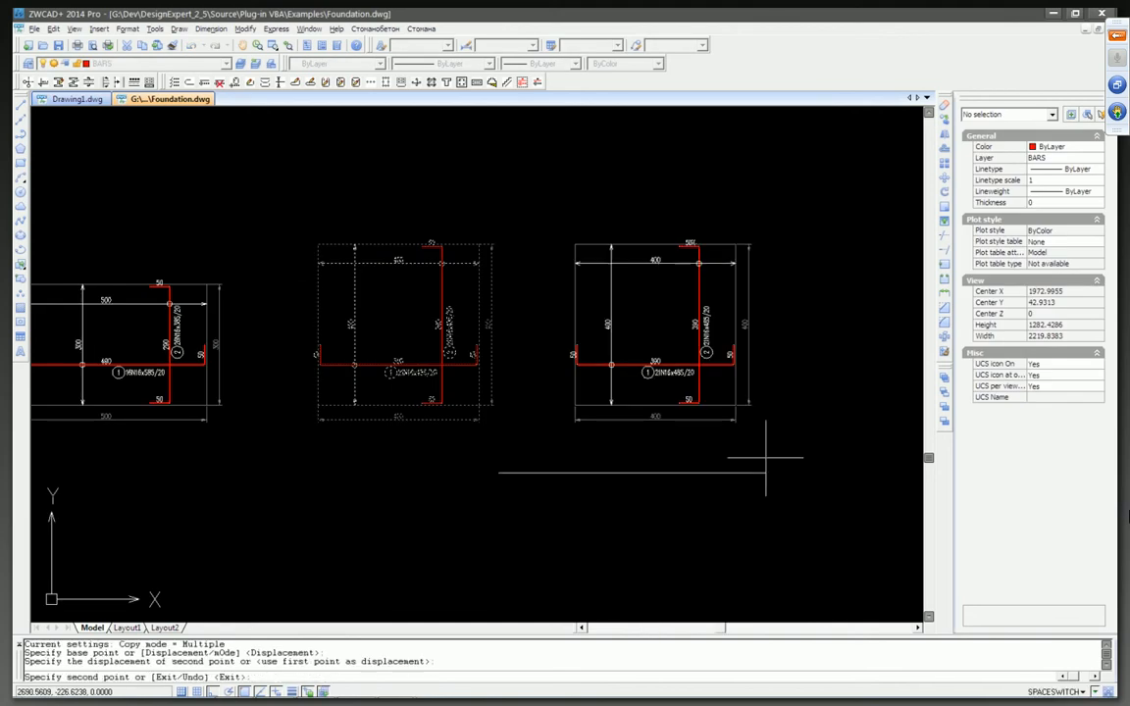
key("Escape")
Step: Stretch the upper side of the third foundation downward by 100 together with its vertical bar's end and distribution lines
type("s")
key("Return")
left_click(810, 230)
left_click(541, 285)
key("Return")
left_click(530, 265)
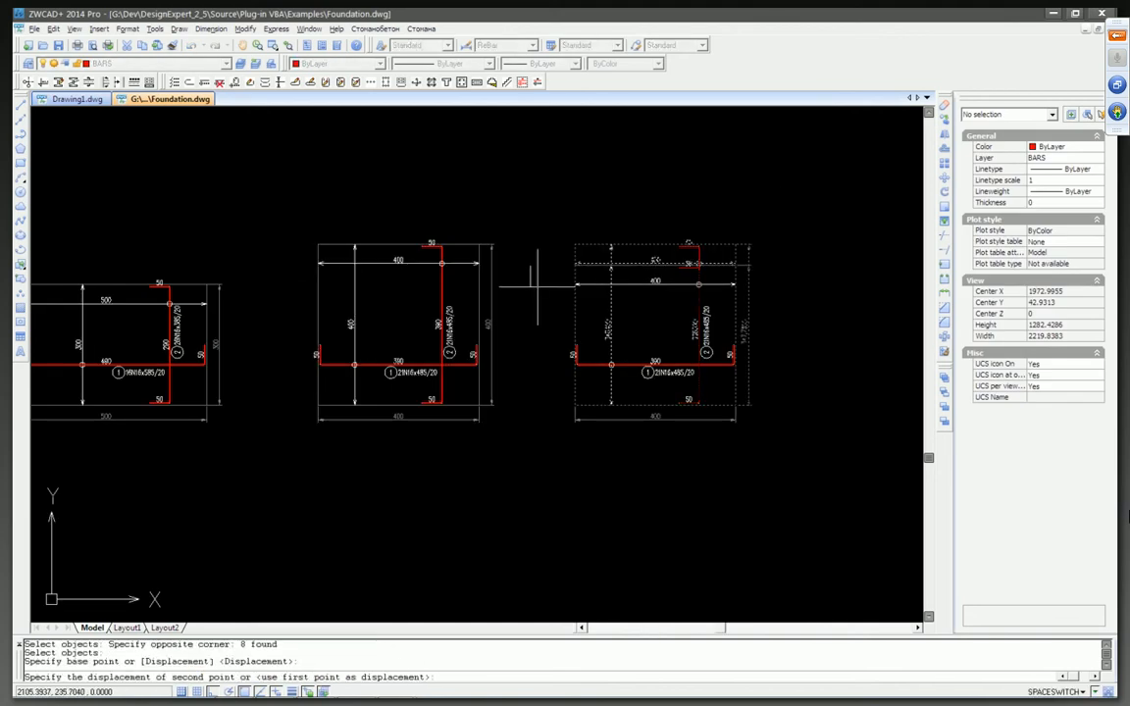
type("100")
key("Return")
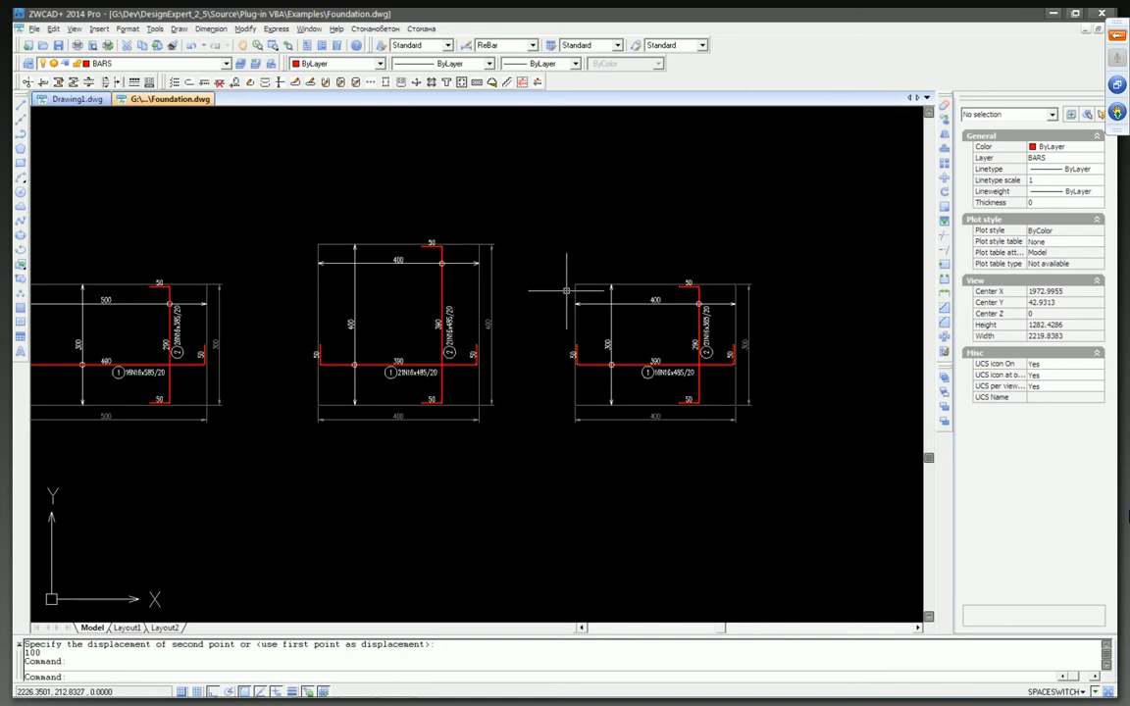
scroll(728, 336, "up", 3)
scroll(644, 348, "down", 4)
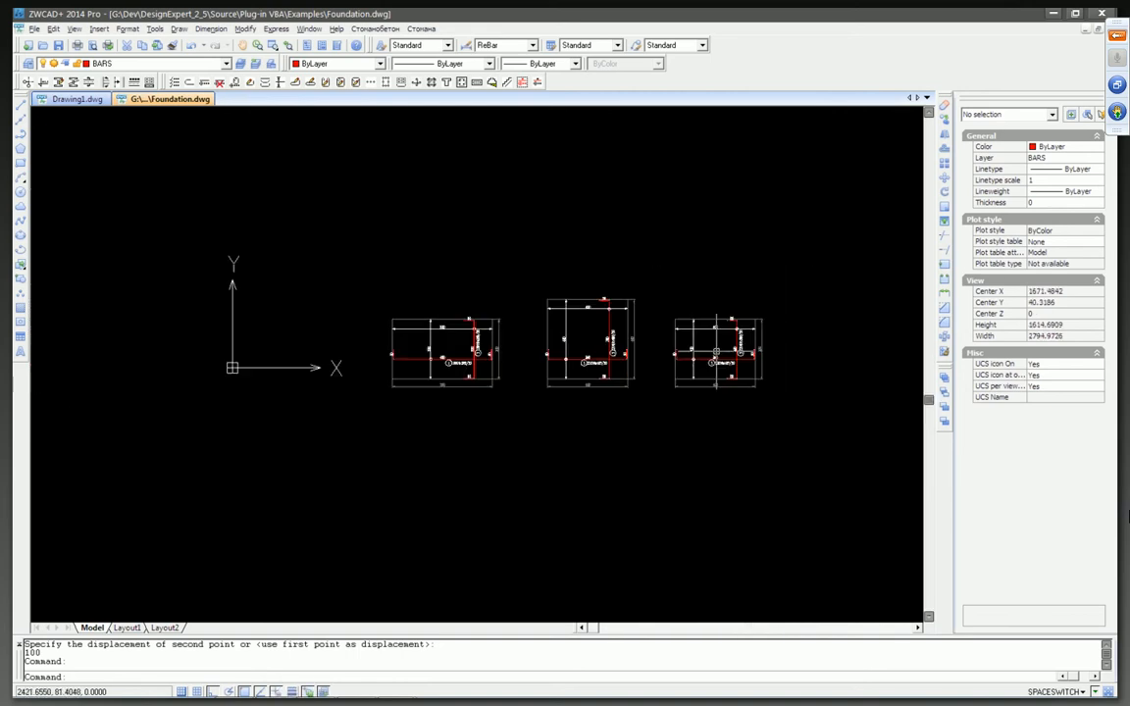
scroll(713, 349, "up", 5)
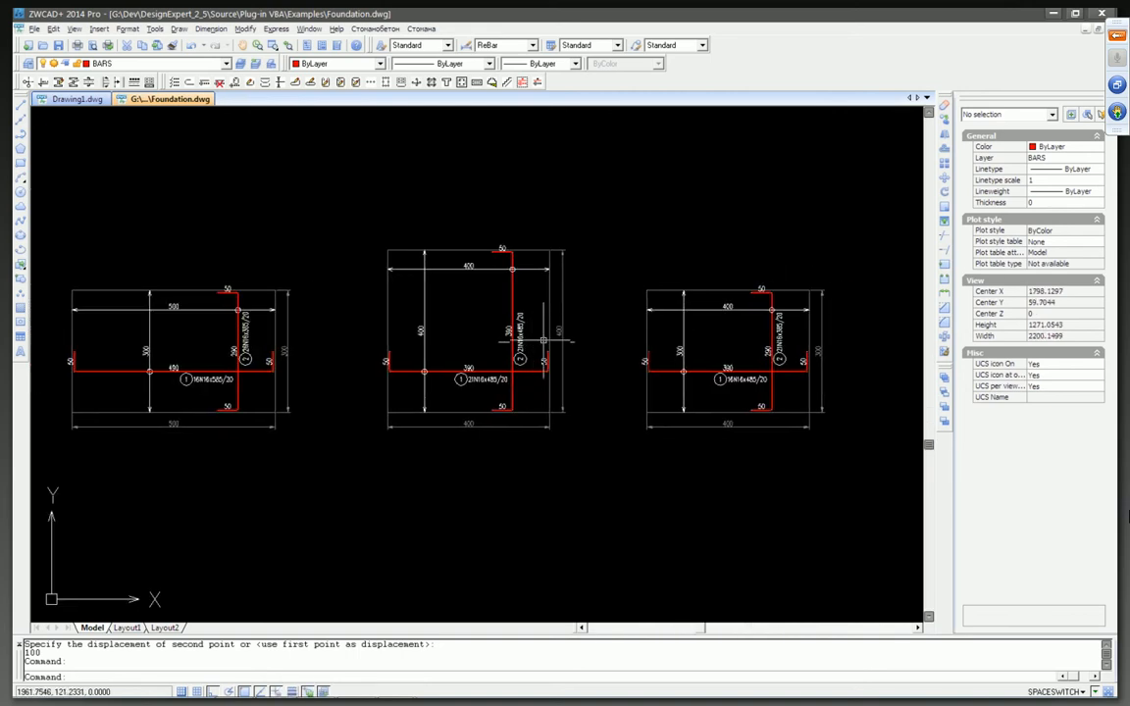
scroll(472, 295, "up", 3)
scroll(461, 390, "down", 2)
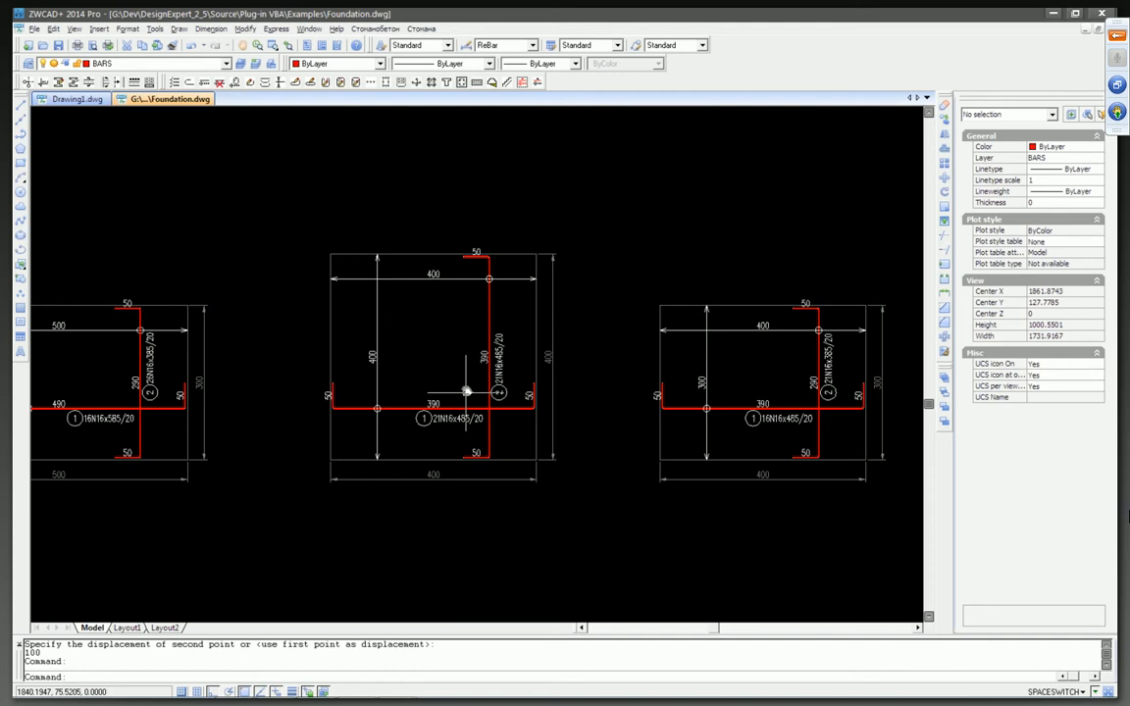
Step: Examine the bar annotations and distribution zones of the three foundations, including the middle foundation's horizontal bar group
scroll(467, 391, "up", 4)
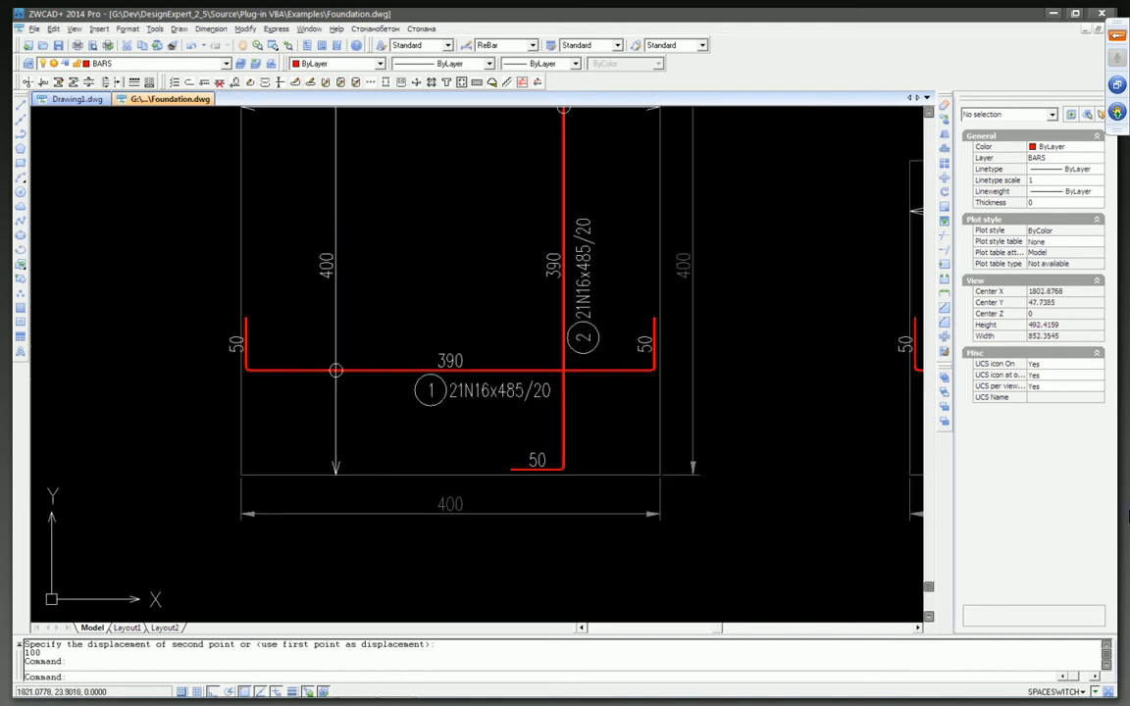
scroll(510, 359, "down", 2)
scroll(509, 360, "up", 1)
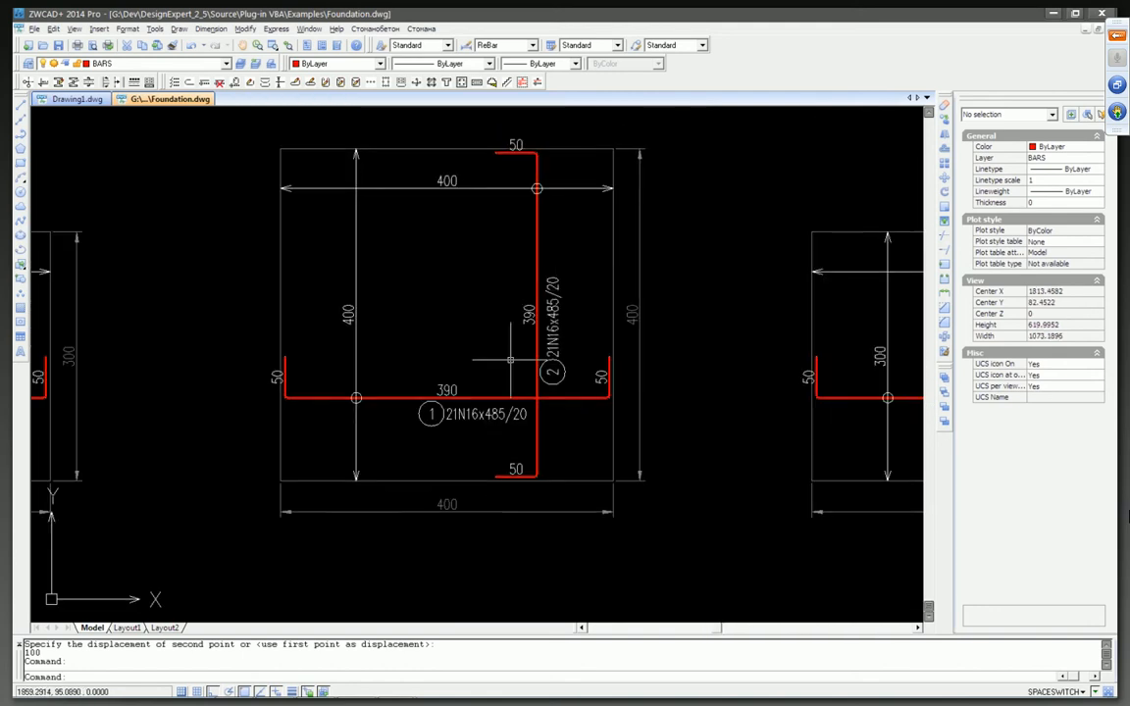
left_click(497, 416)
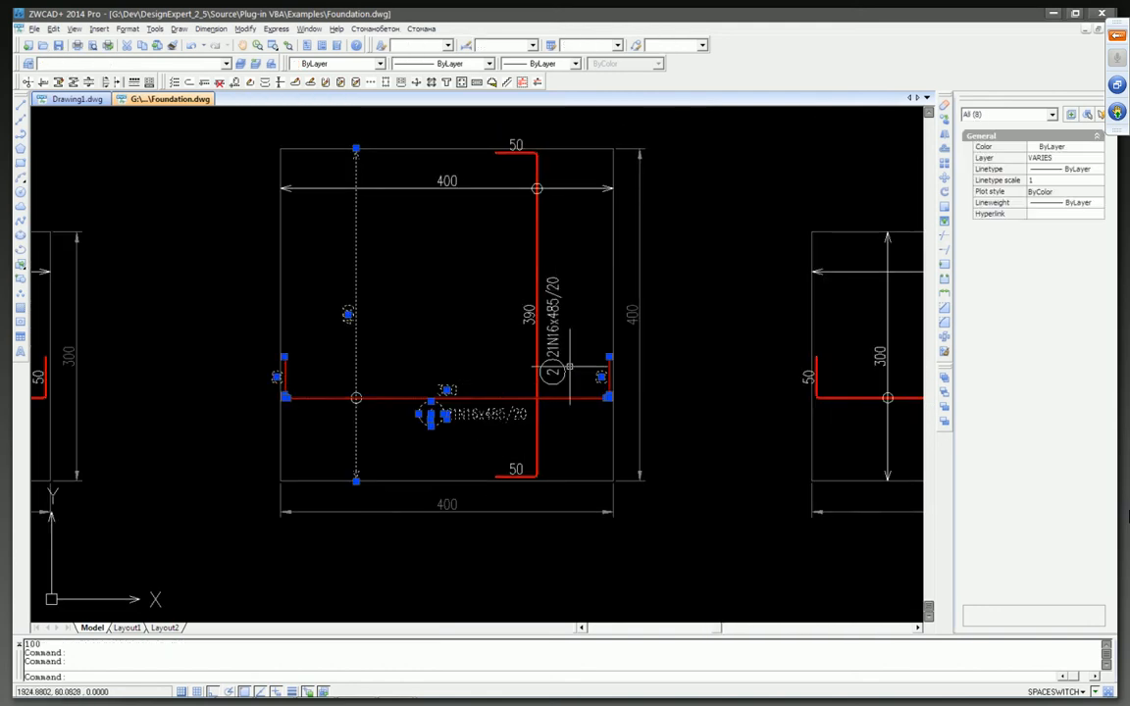
key("Escape")
scroll(499, 331, "down", 3)
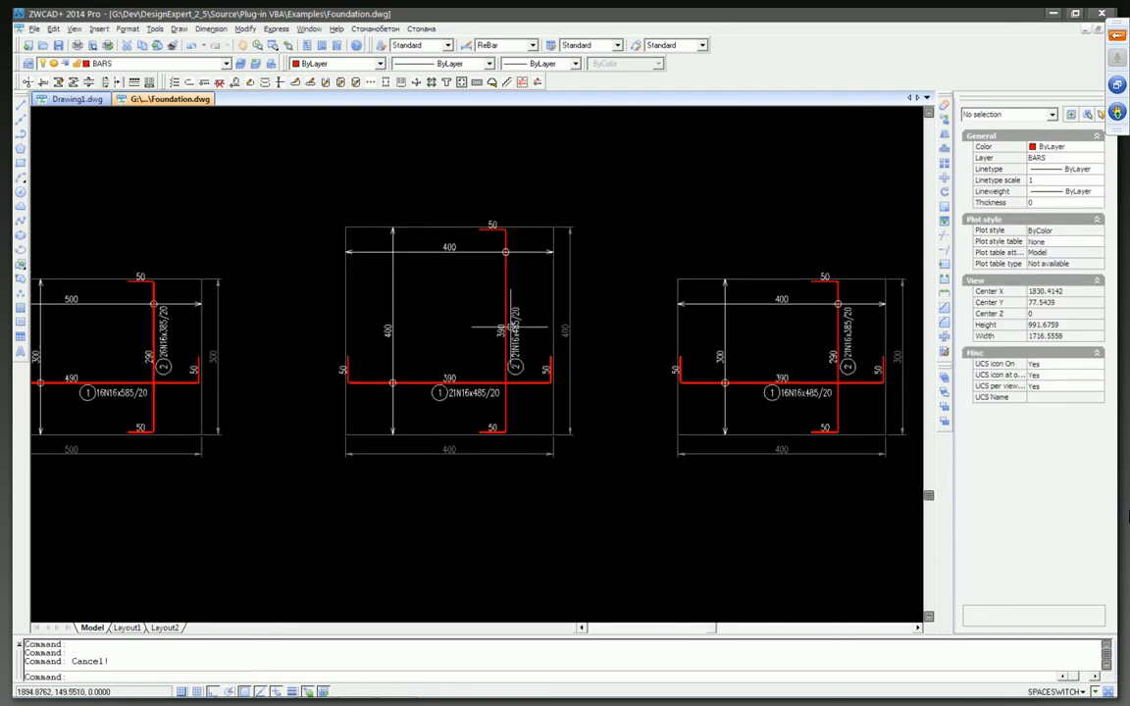
scroll(551, 303, "down", 2)
scroll(550, 299, "up", 2)
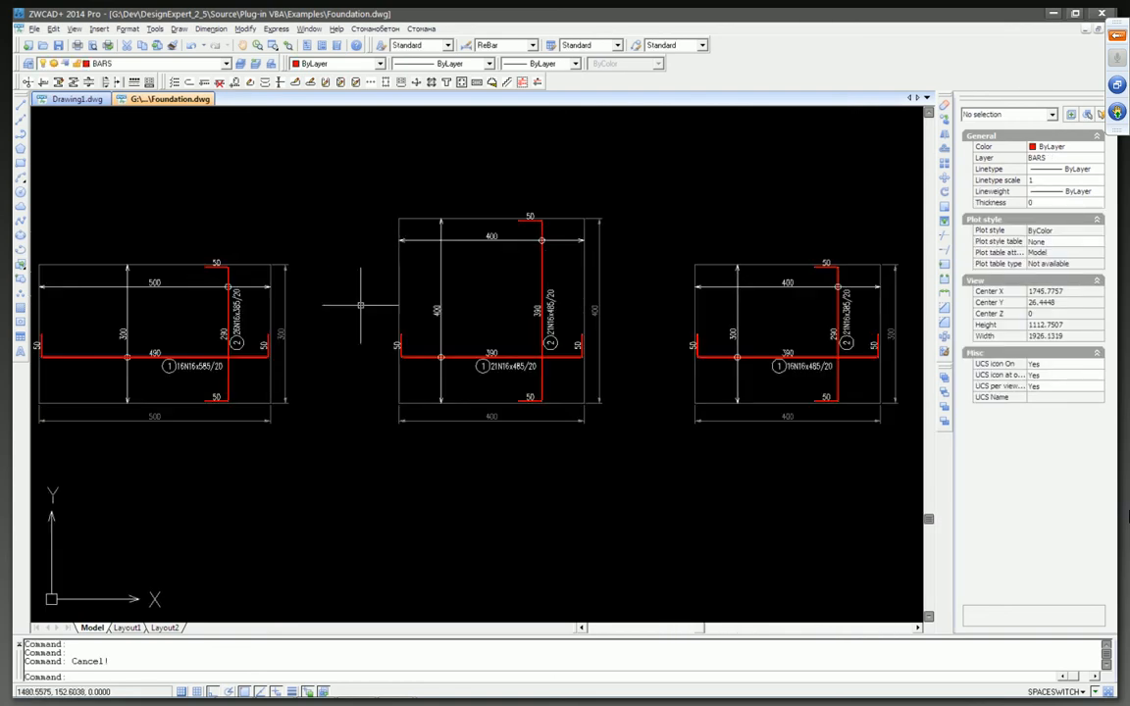
middle_click_drag(746, 313, 635, 307)
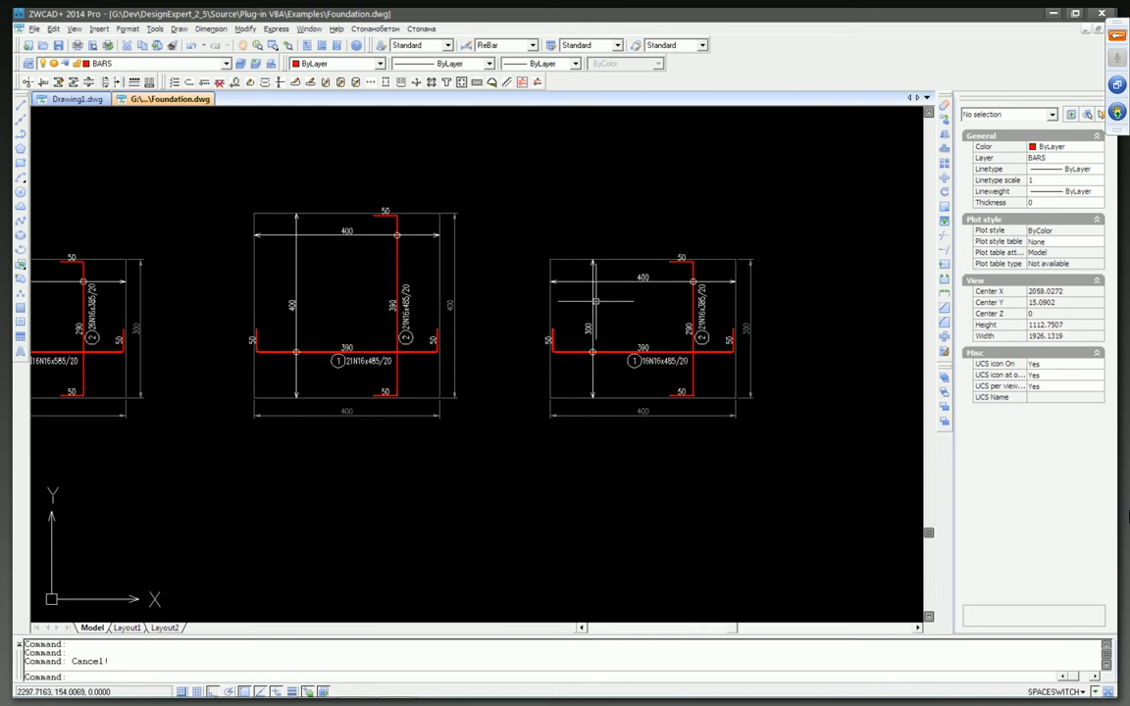
scroll(584, 307, "down", 2)
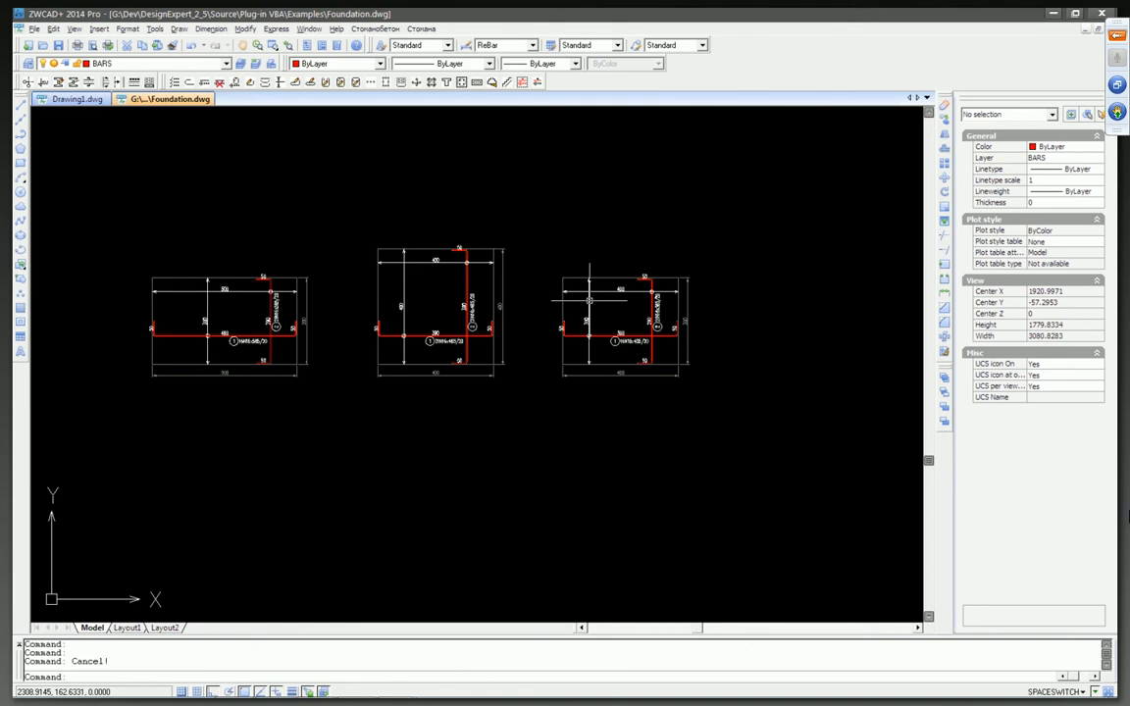
scroll(461, 276, "up", 2)
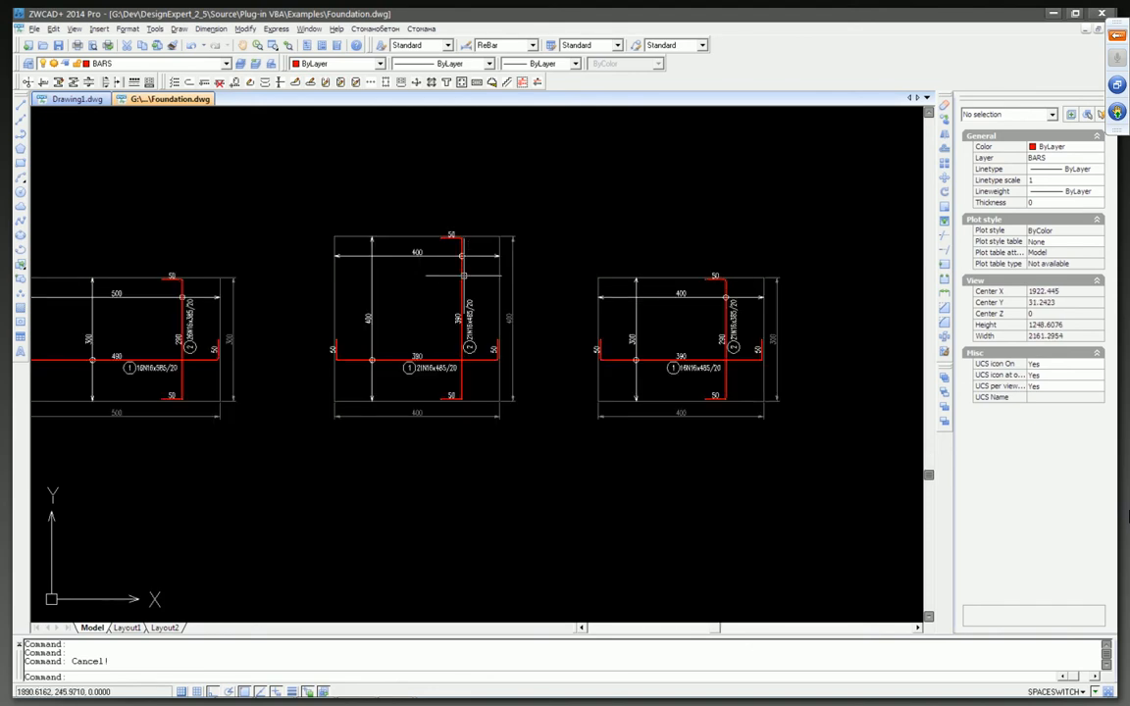
middle_click_drag(462, 274, 530, 265)
scroll(530, 265, "down", 2)
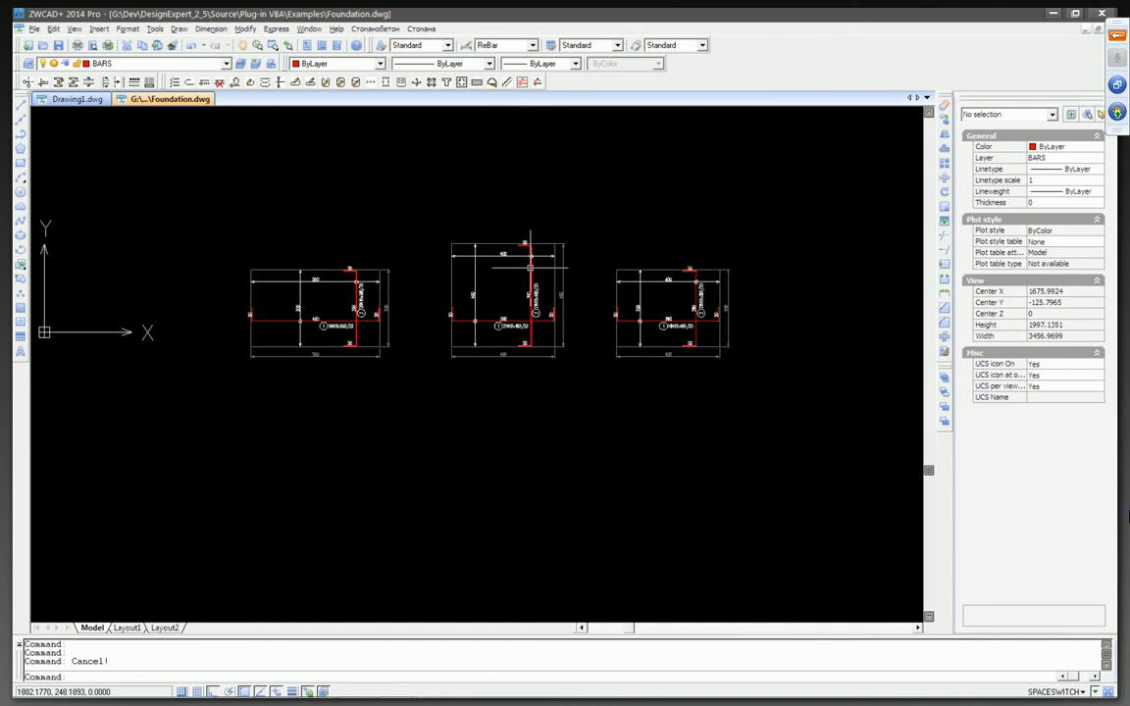
scroll(520, 250, "up", 1)
scroll(297, 353, "up", 1)
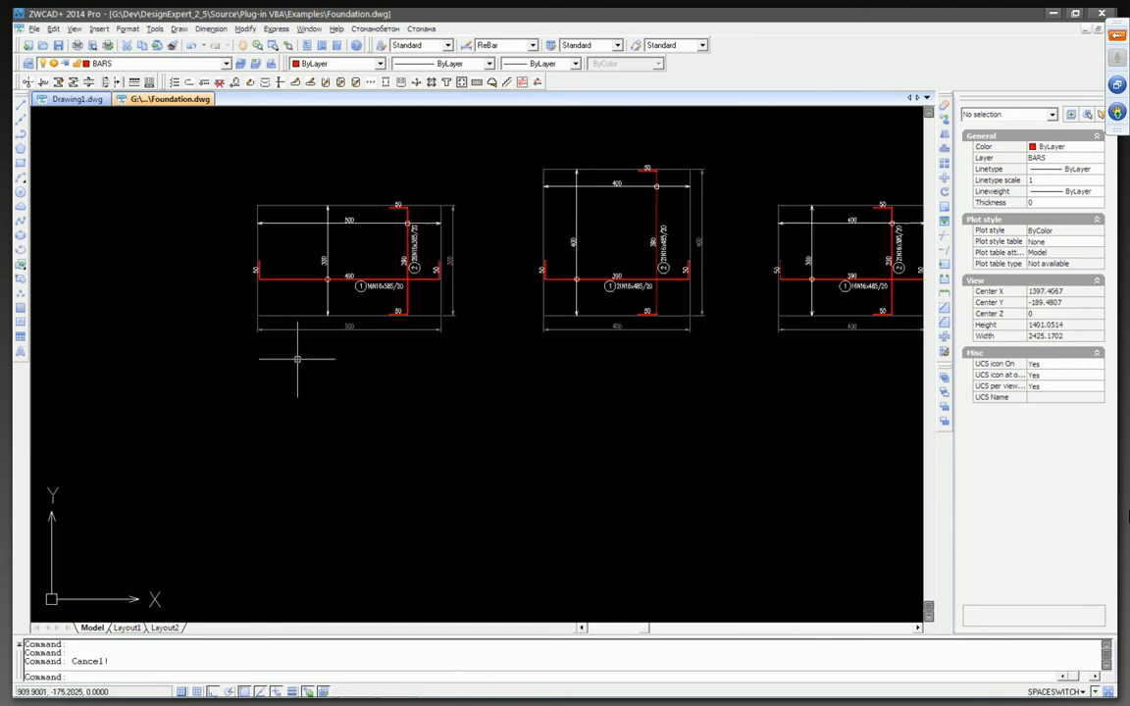
Step: Draw a rectangle about 500 by 96 below the first foundation, aligned with its left and right edges
middle_click_drag(326, 340, 298, 348)
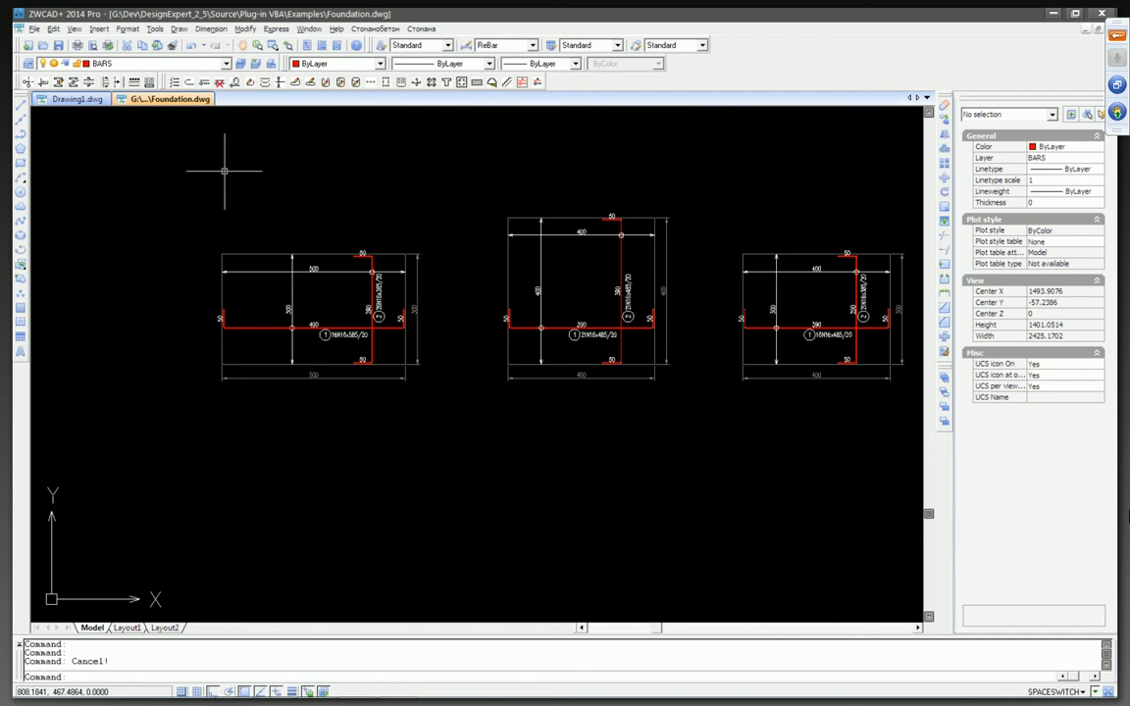
middle_click_drag(232, 167, 255, 149)
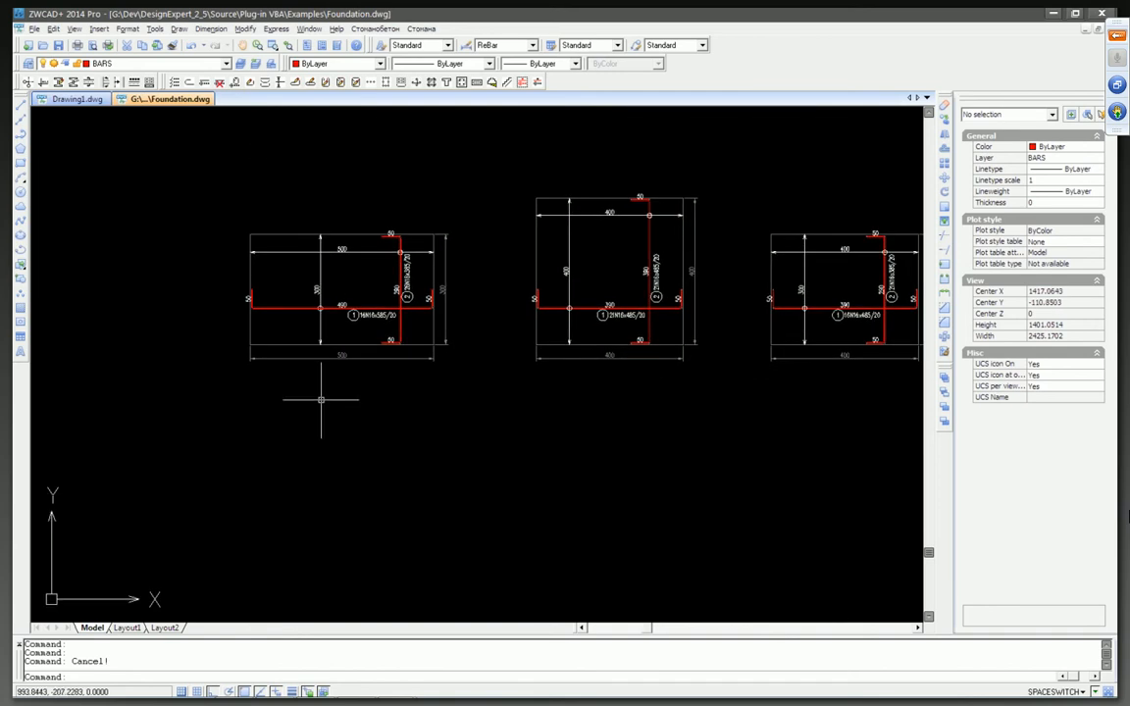
type("RE")
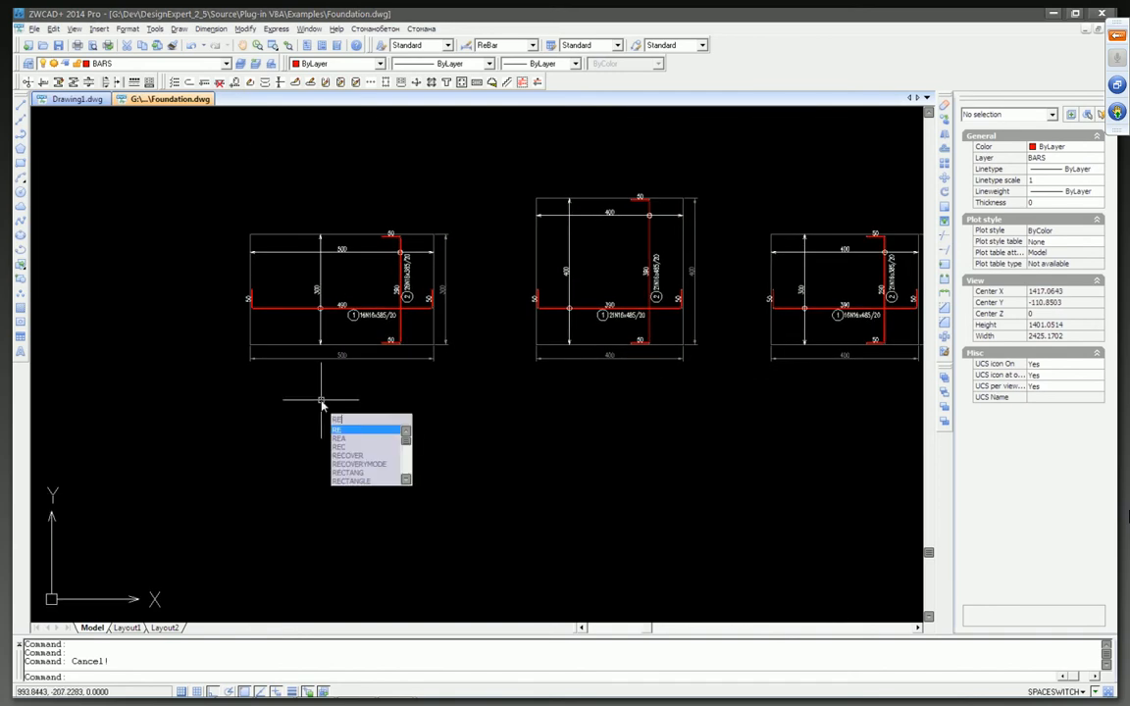
type("C")
key("Return")
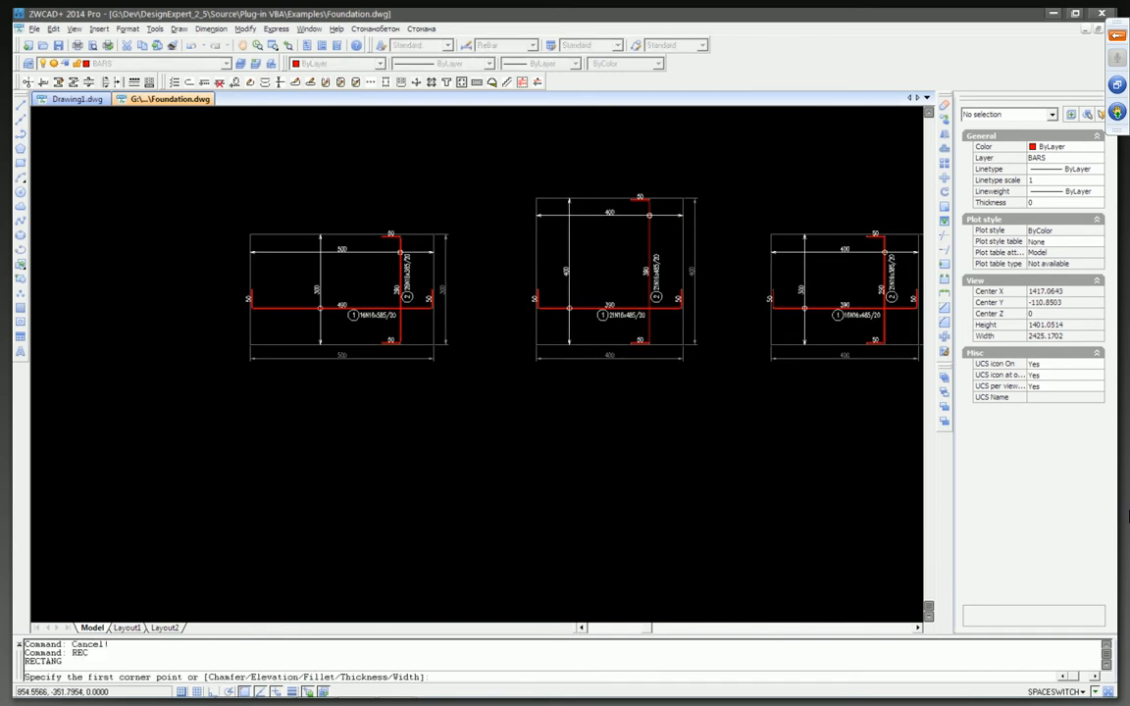
scroll(234, 467, "up", 2)
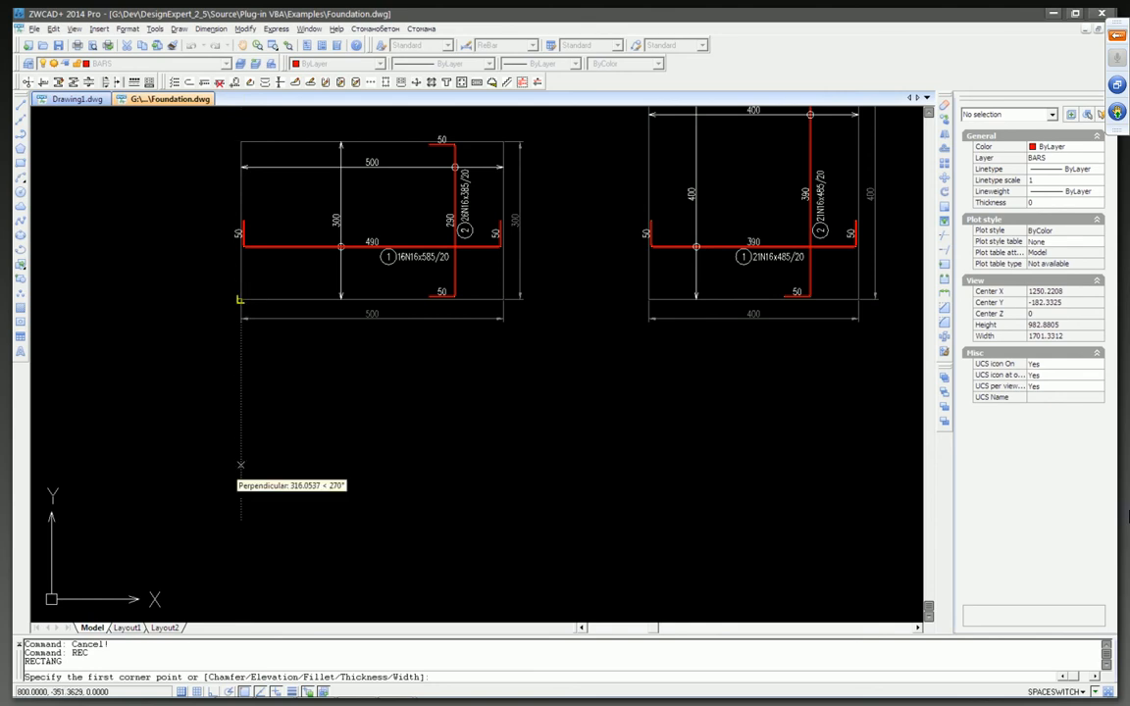
left_click(241, 455)
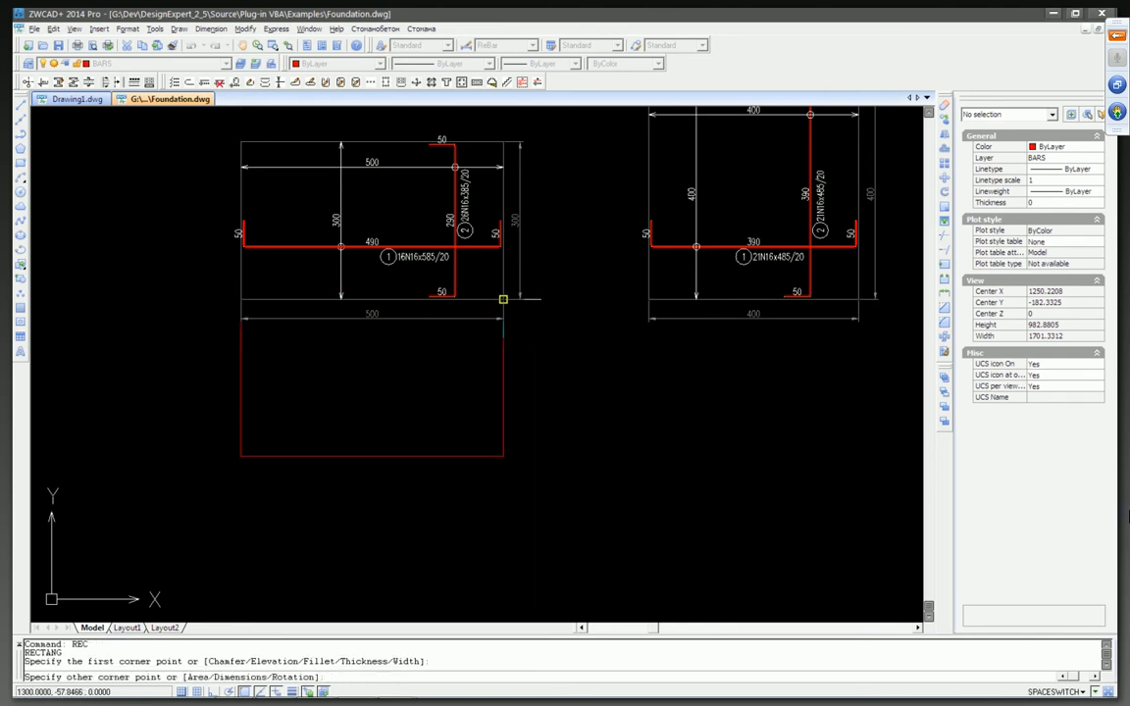
left_click(503, 405)
Step: Move the new rectangle from the BARS layer to layer 0
left_click(478, 405)
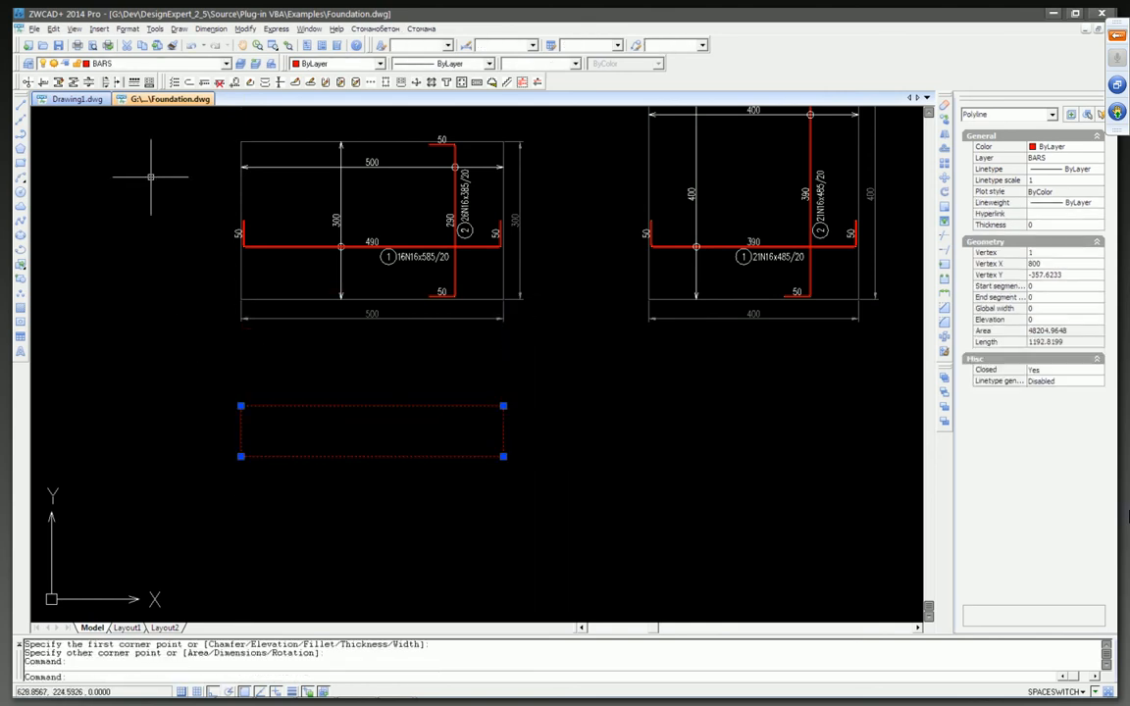
left_click(141, 67)
left_click(124, 79)
key("Escape")
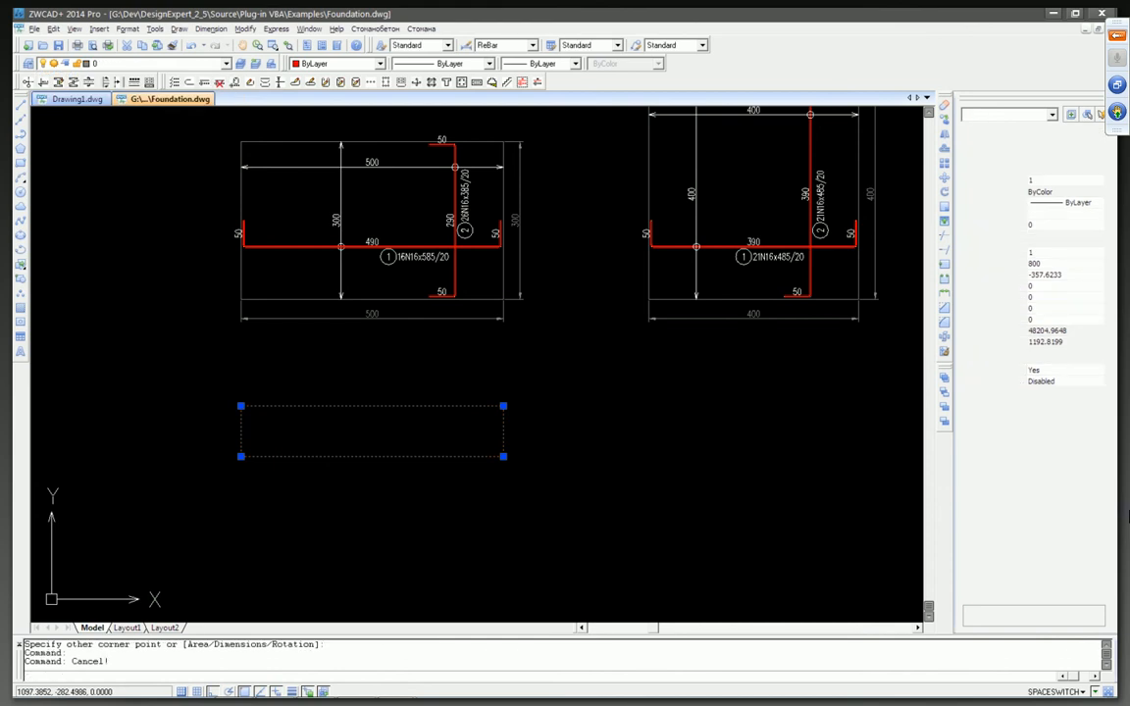
Step: Stretch the rectangle's lower right corner horizontally inward by about 84 to make the right side sloping
mouse_move(240, 402)
middle_mouse_down()
mouse_move(300, 410)
mouse_move(326, 382)
middle_mouse_up()
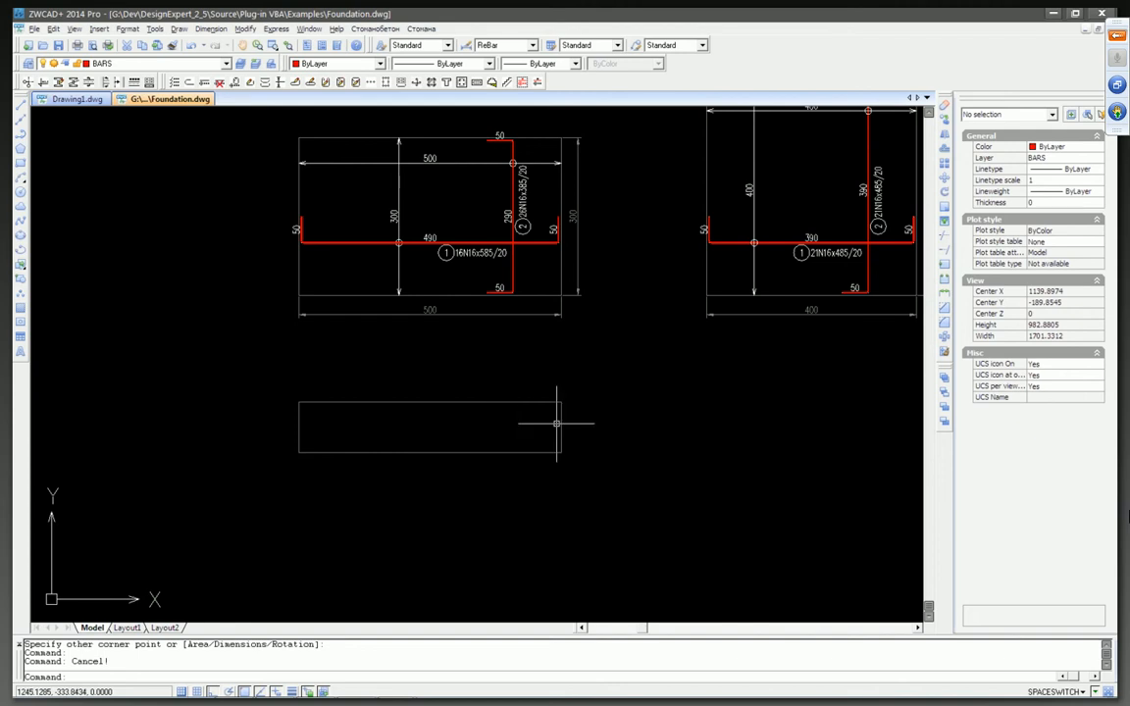
scroll(556, 424, "up", 2)
left_click(559, 465)
left_click(562, 466)
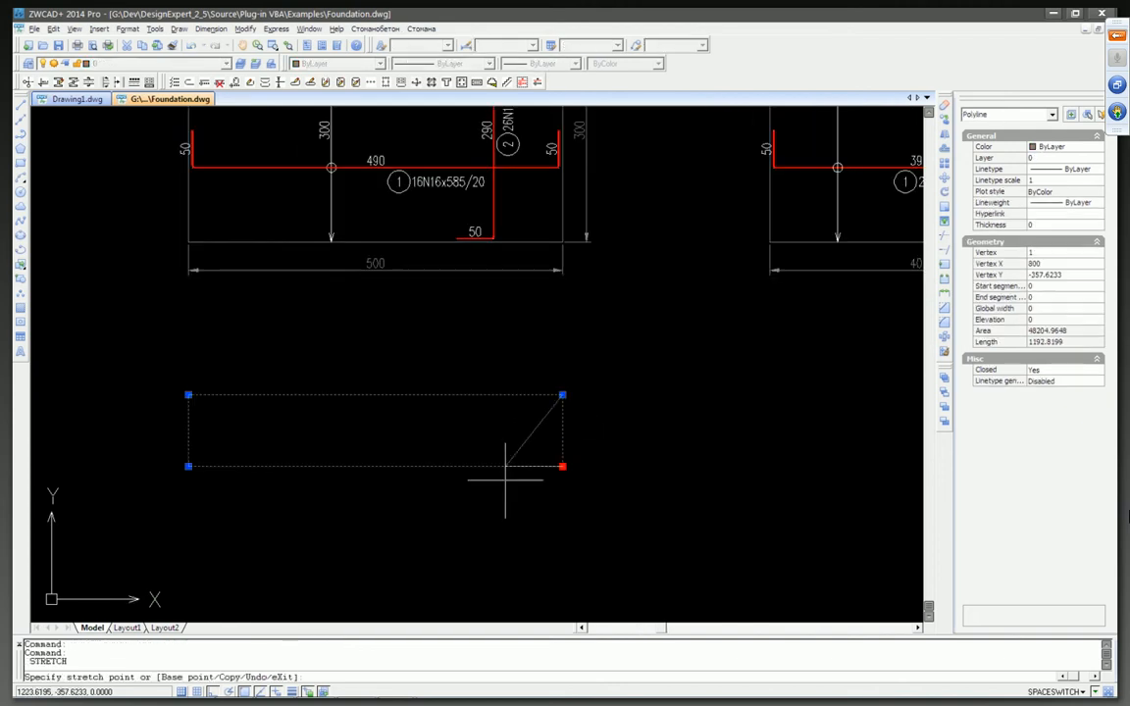
left_click(501, 465)
key("Escape")
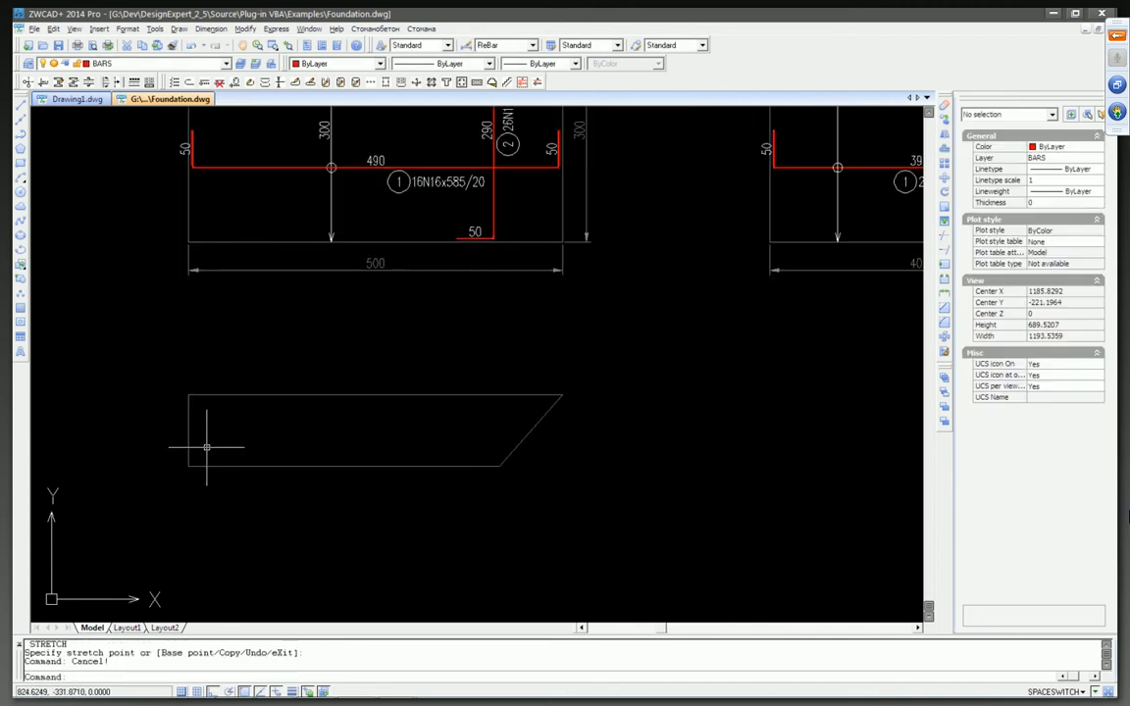
Step: Stretch the outline's lower left corner horizontally inward by about 61 to form a trapezoid
left_click(187, 402)
left_click(88, 588)
left_click(188, 466)
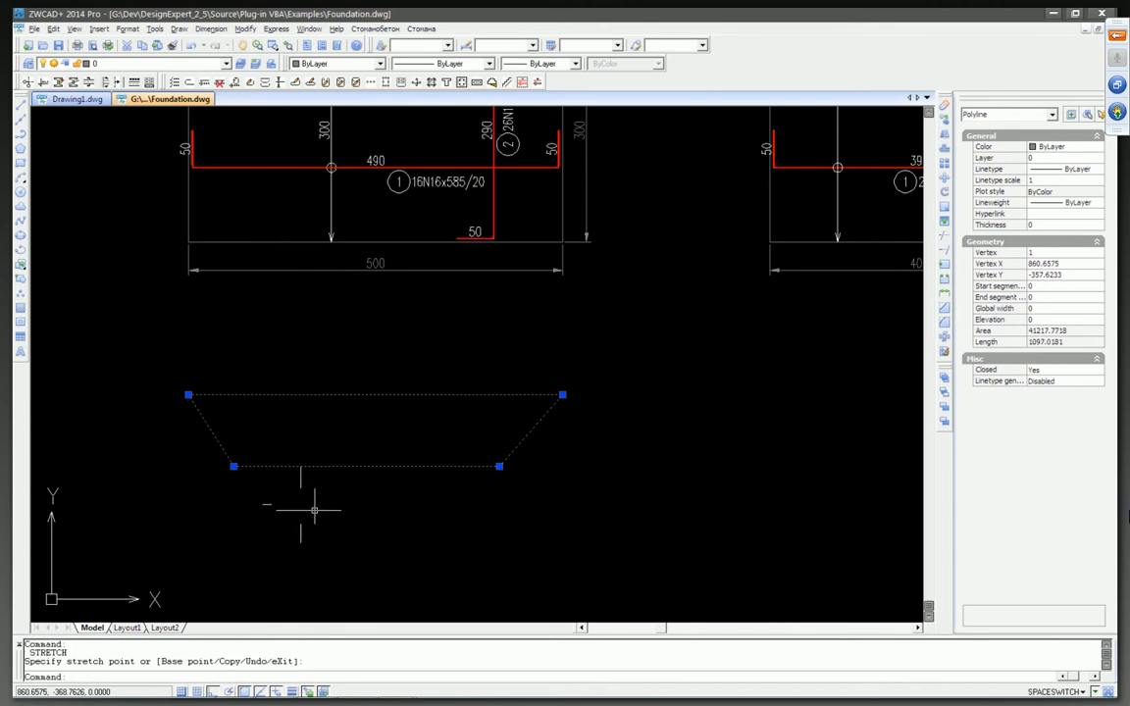
key("Escape")
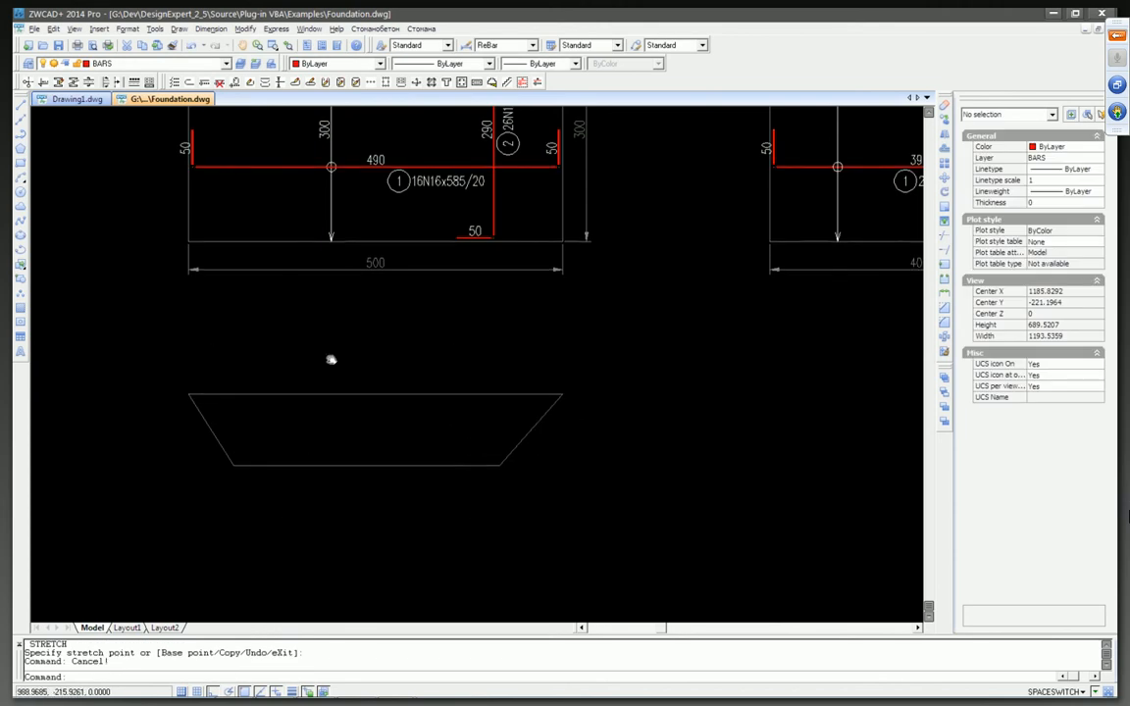
Step: Draw a reinforcement bar with an offset of 5 inside the trapezoid, following its left, lower and right sides from corner to corner
middle_click_drag(330, 360, 368, 343)
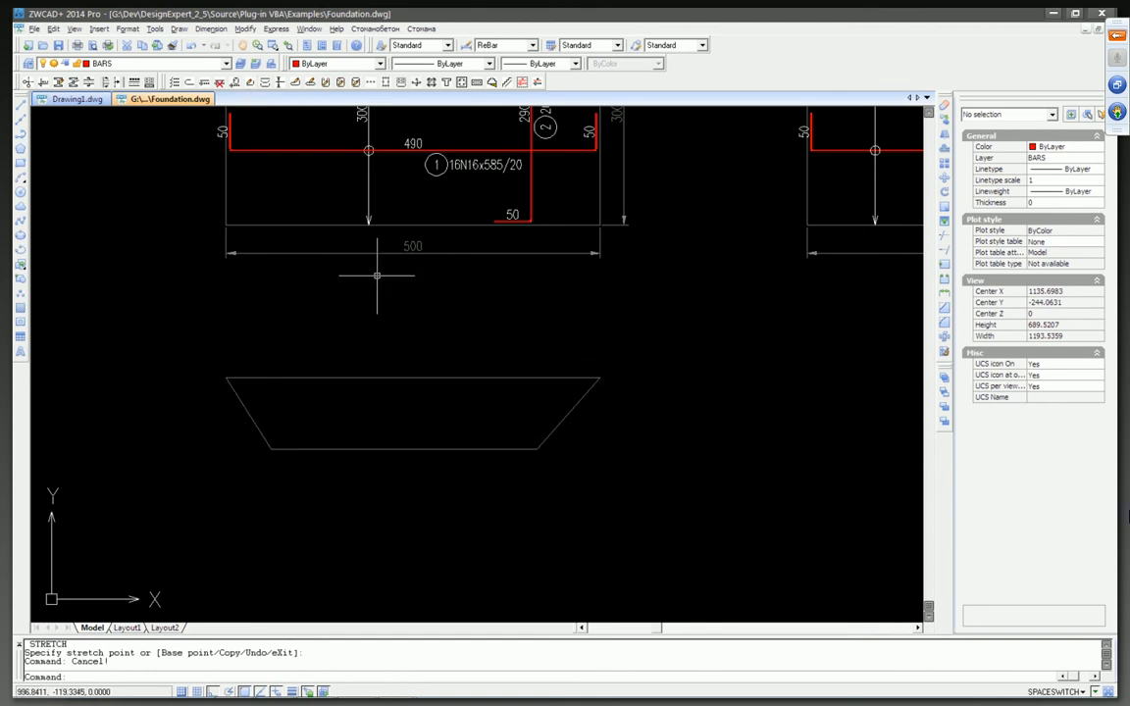
middle_click_drag(290, 215, 300, 261)
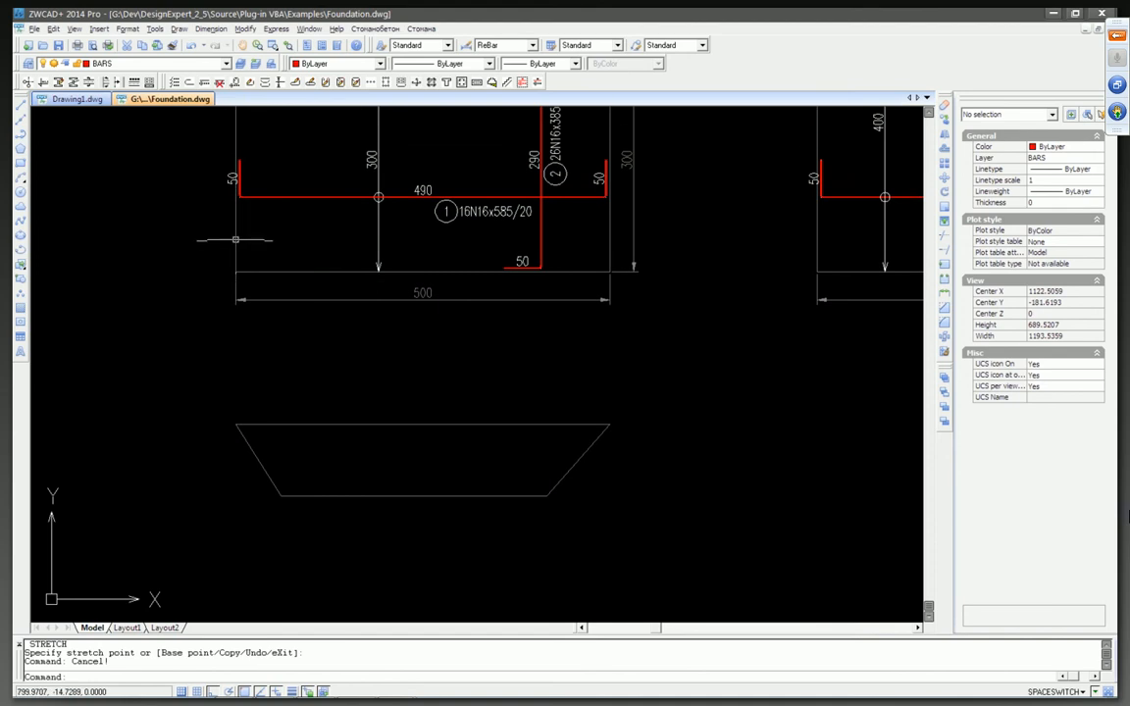
left_click(249, 85)
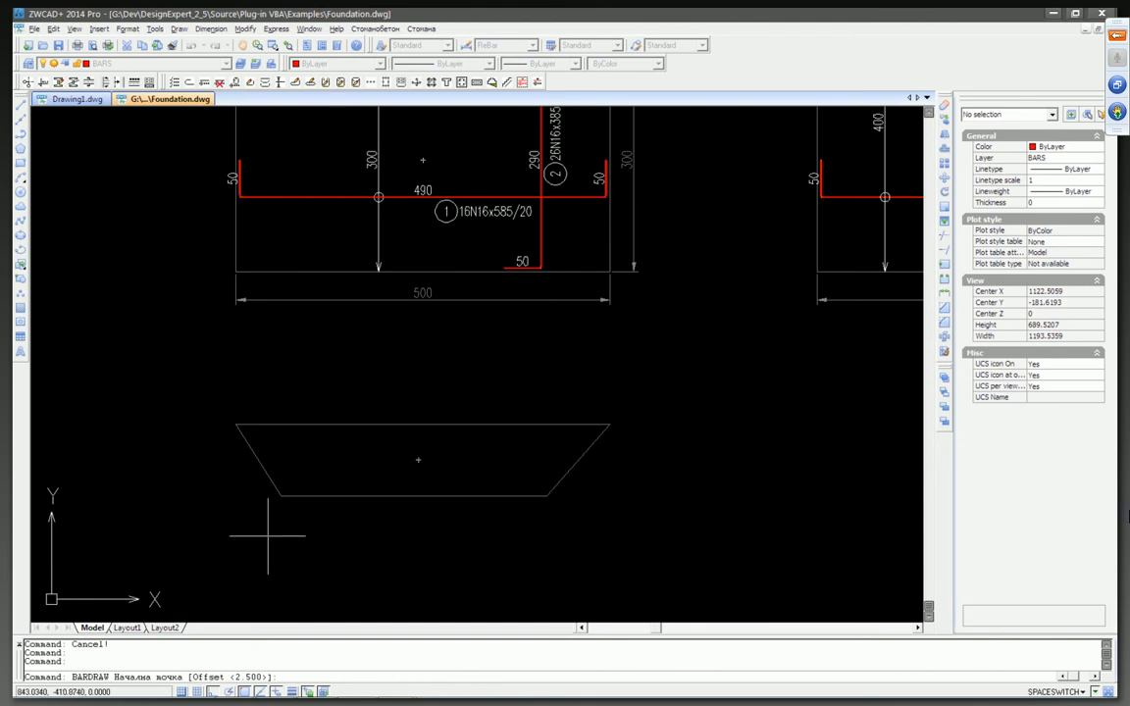
key("Return")
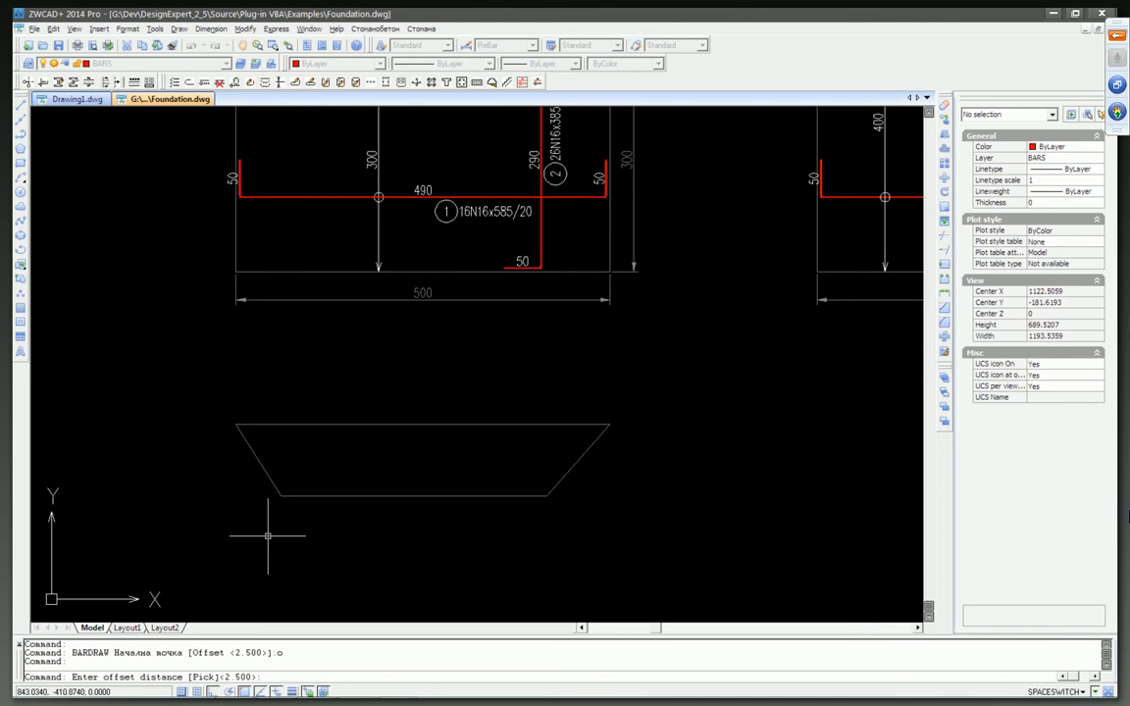
key("Return")
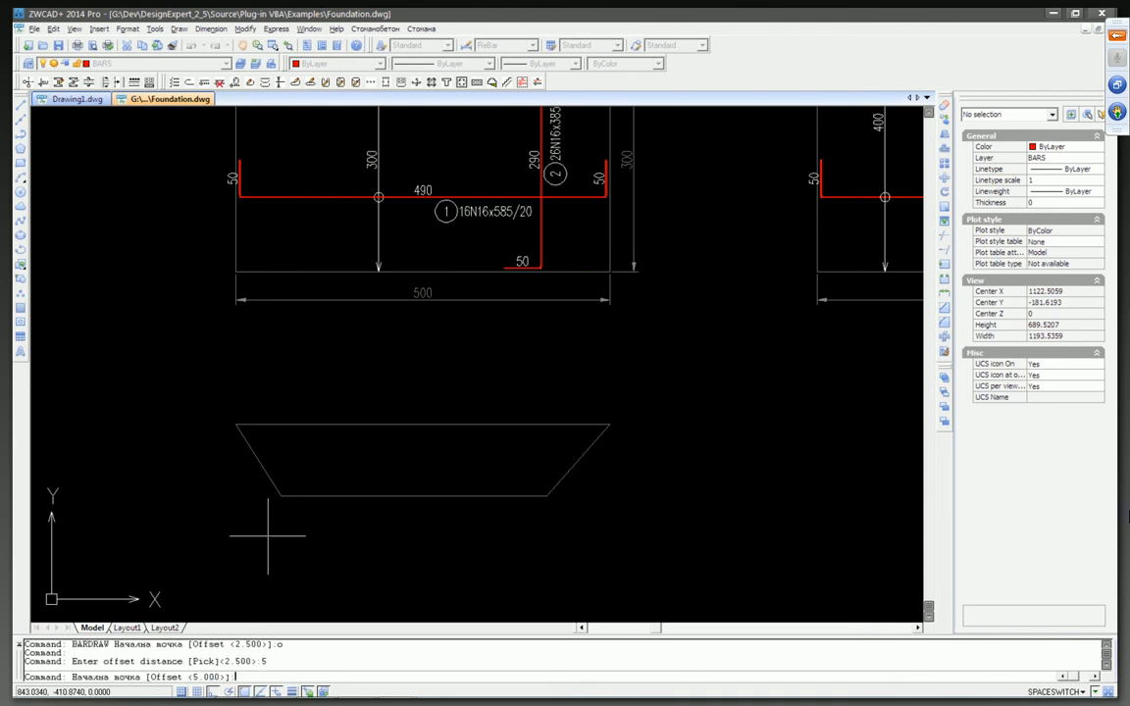
left_click(235, 424)
left_click(280, 496)
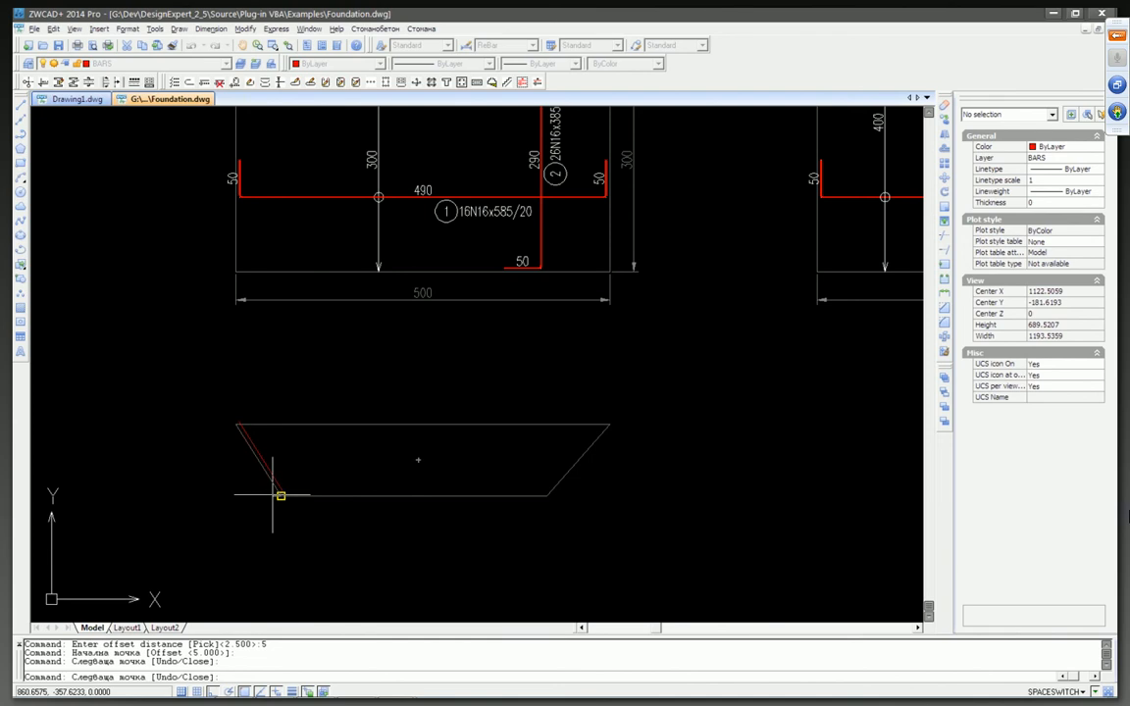
left_click(547, 495)
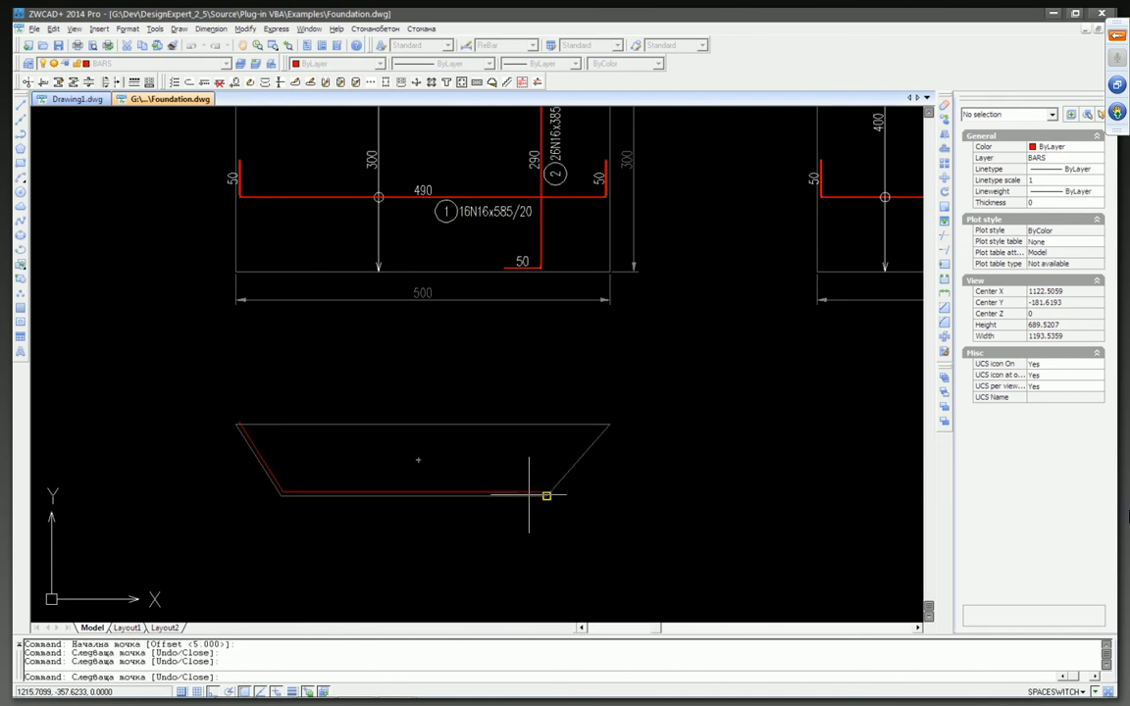
left_click(609, 424)
scroll(543, 495, "up", 4)
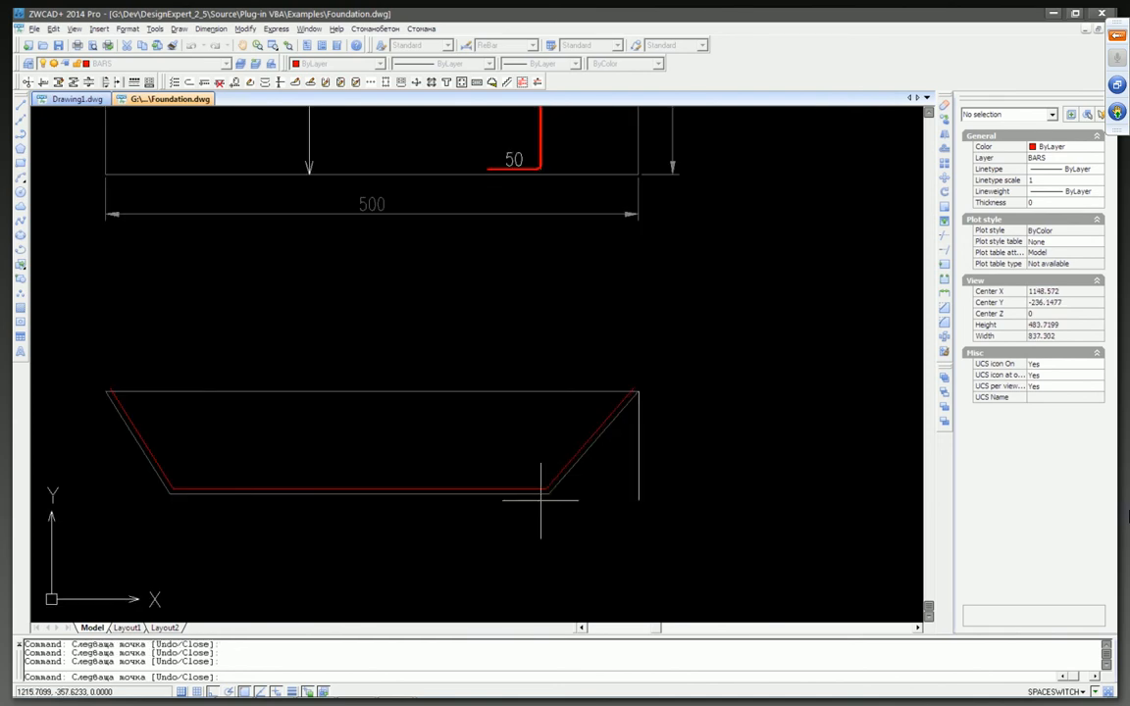
scroll(539, 473, "down", 4)
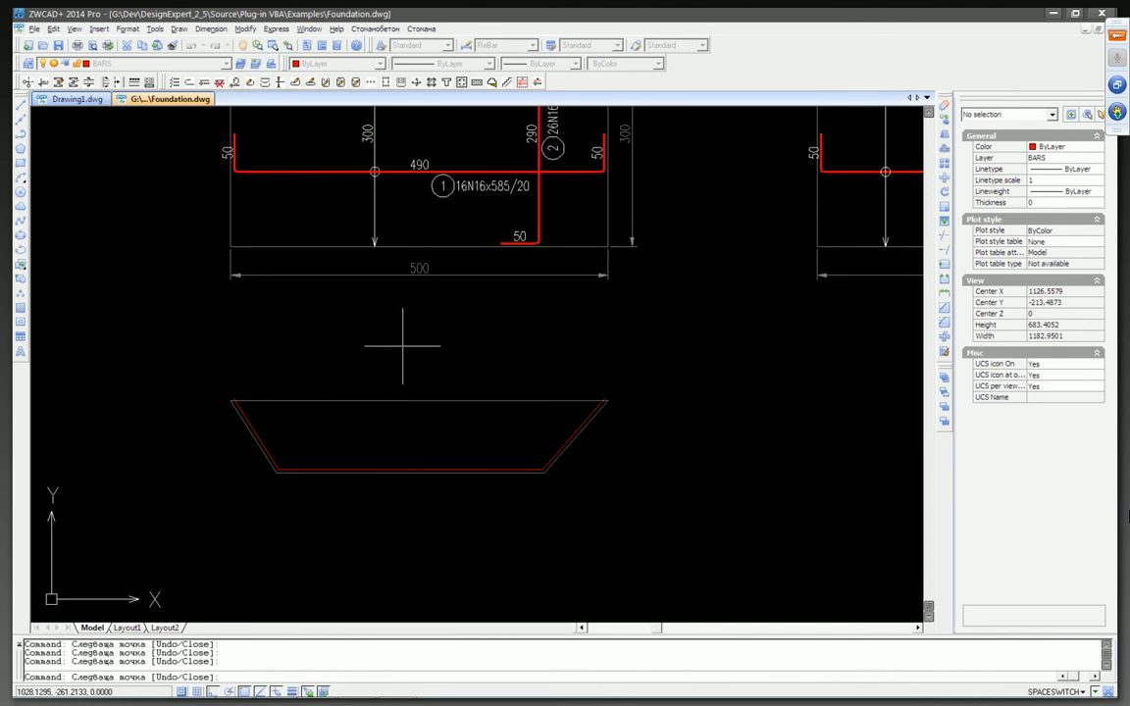
Step: Finish the bar as position 5, type N, diameter 16, step 20, and place its annotated copy directly below the trapezoid
key("Return")
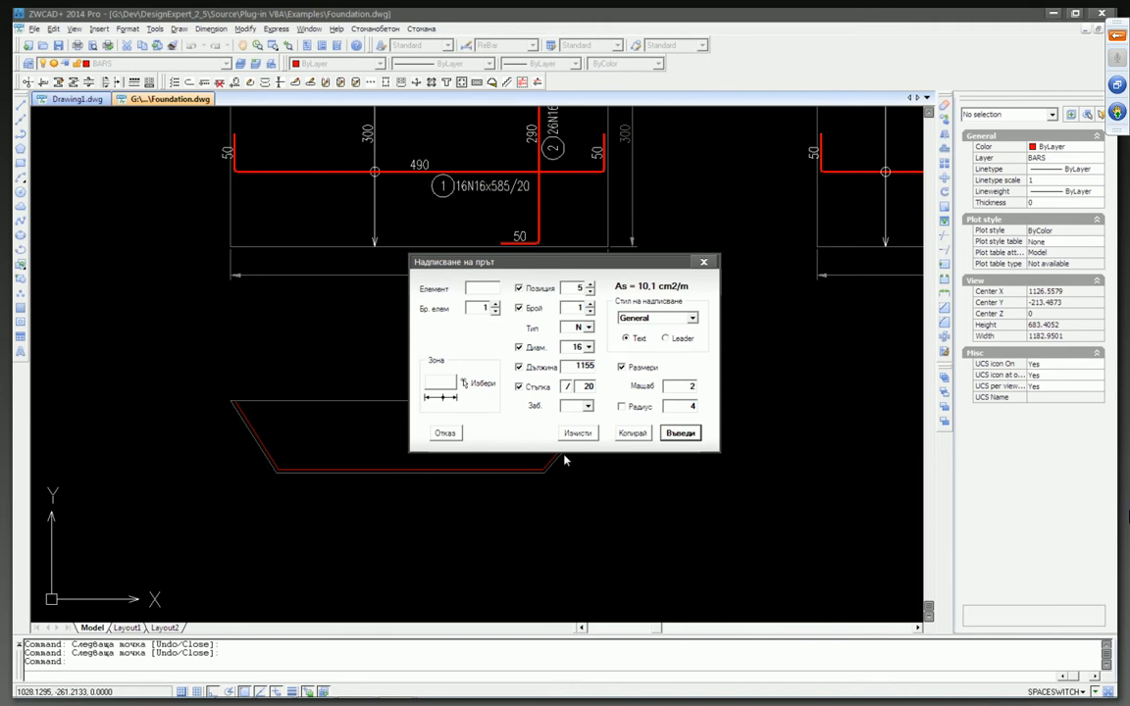
left_click(628, 437)
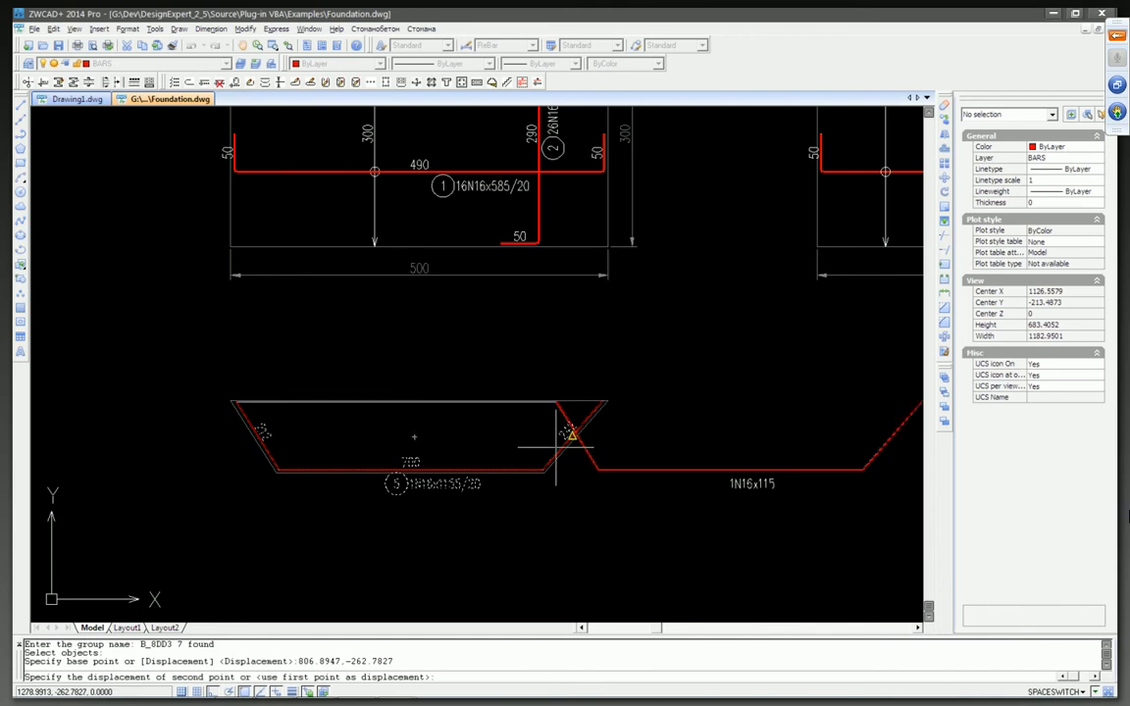
left_click(236, 507)
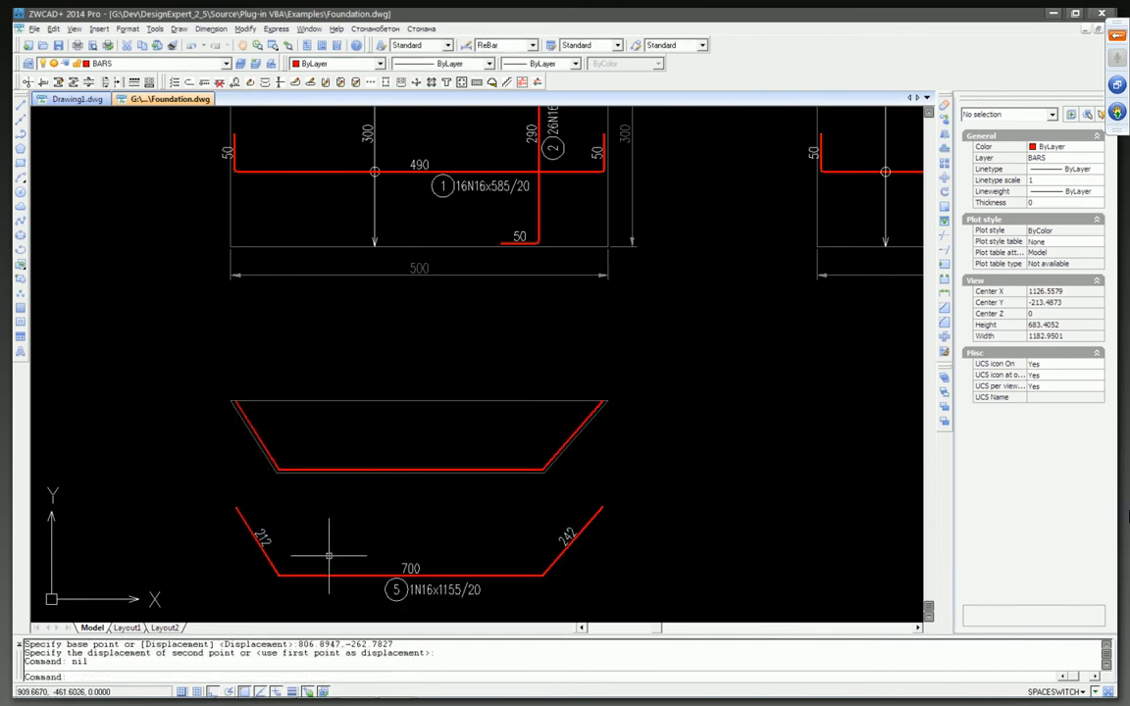
Step: Examine the bar inside the trapezoid, its annotated copy below, and their place beside the foundation plans
scroll(270, 461, "up", 2)
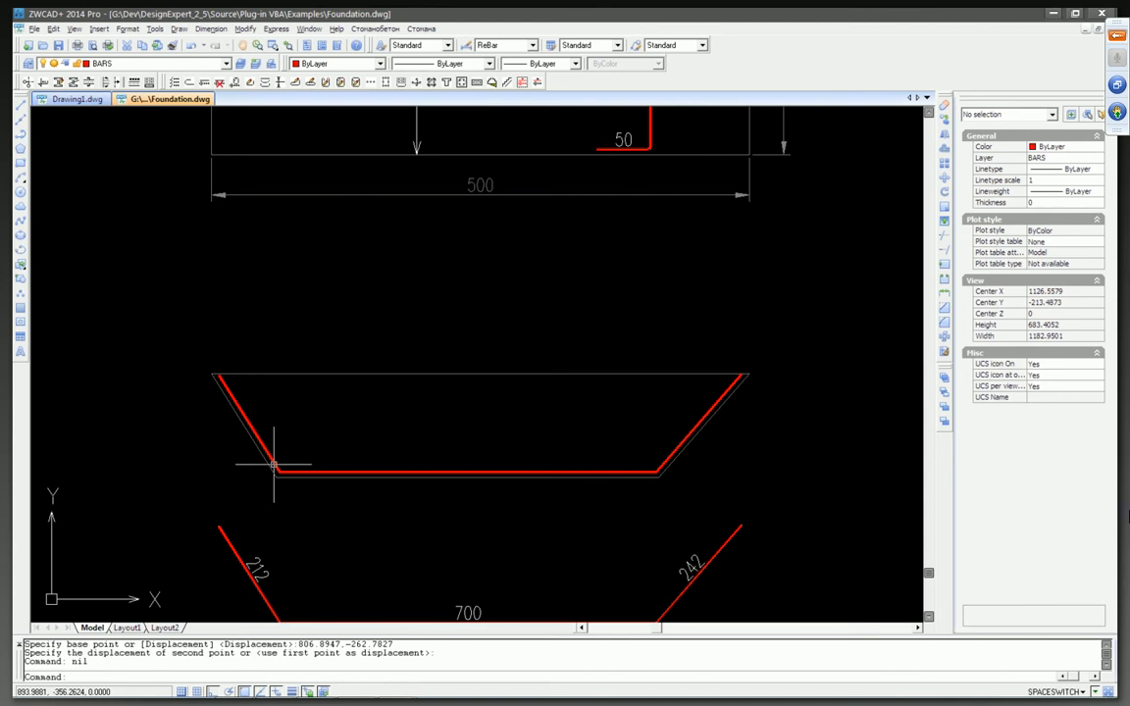
scroll(255, 411, "down", 3)
middle_click_drag(311, 459, 314, 422)
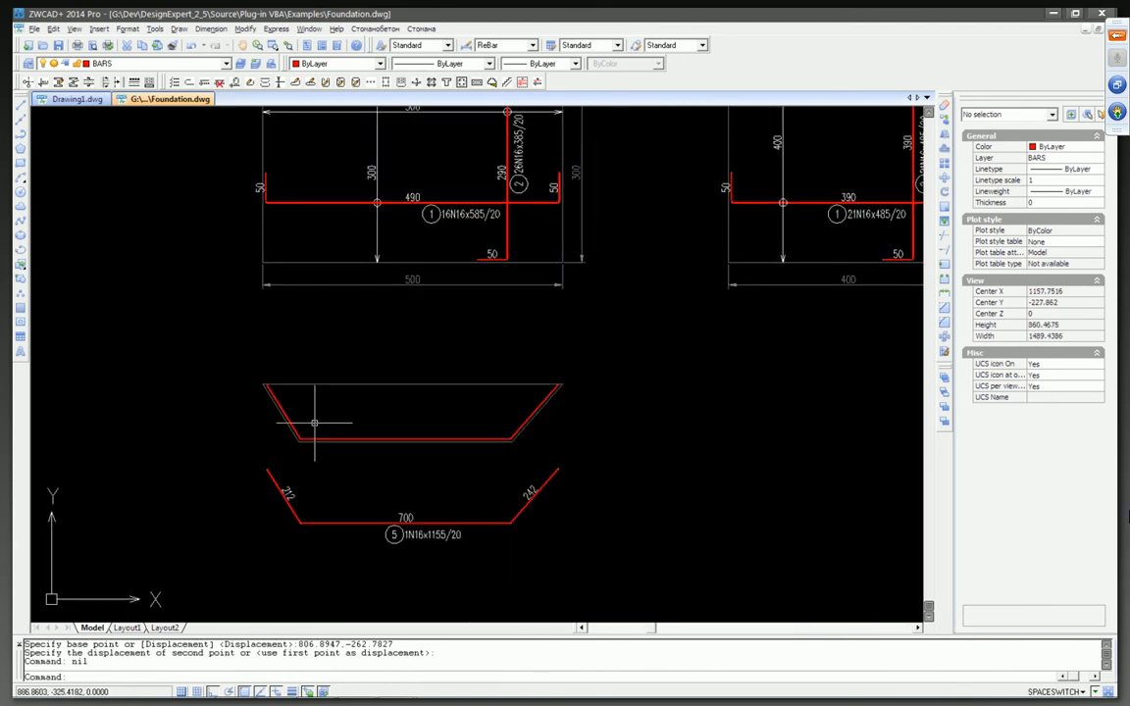
scroll(313, 423, "up", 3)
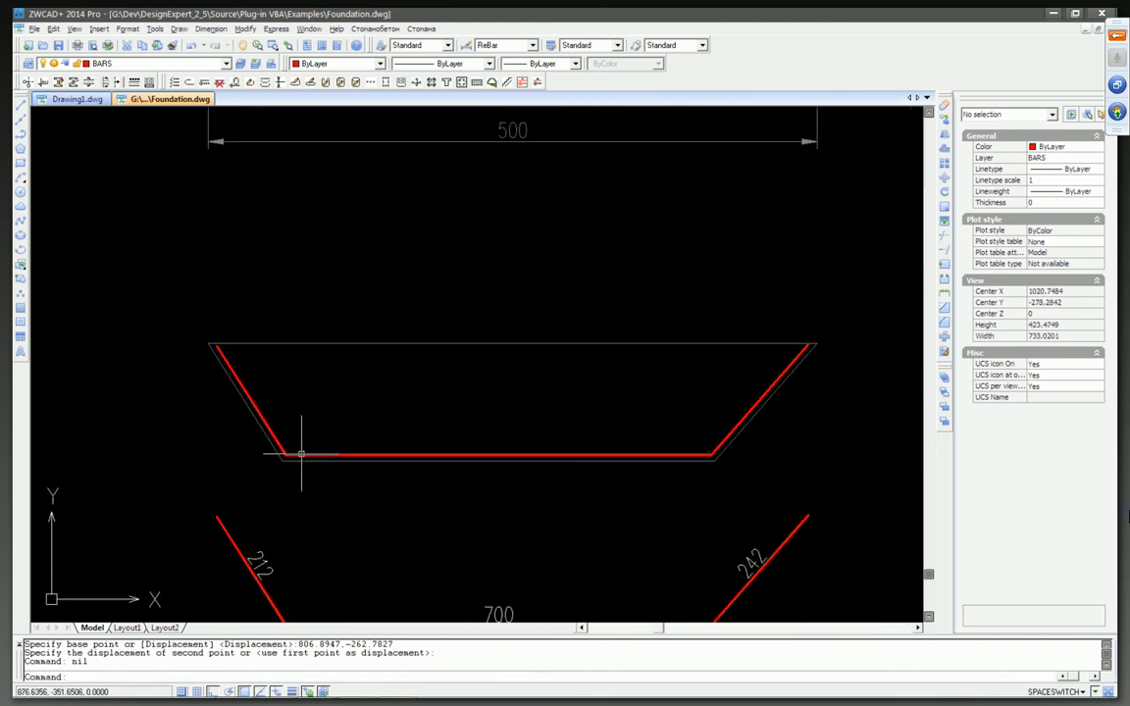
left_click(301, 453)
scroll(280, 424, "down", 2)
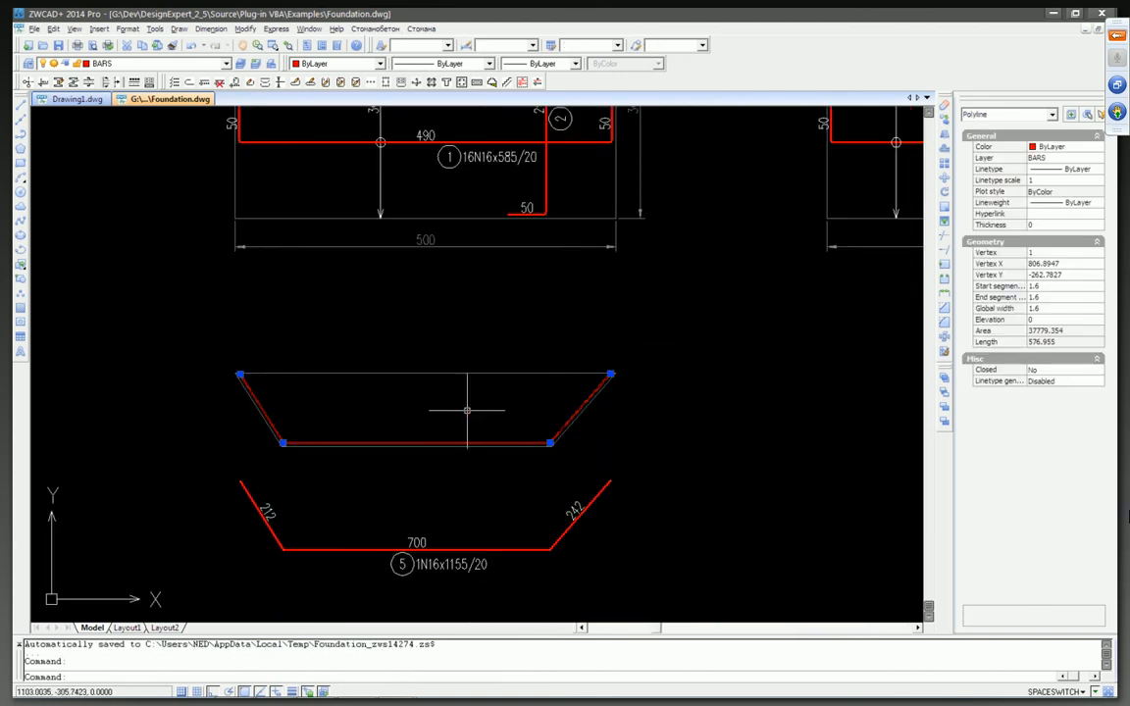
key("Escape")
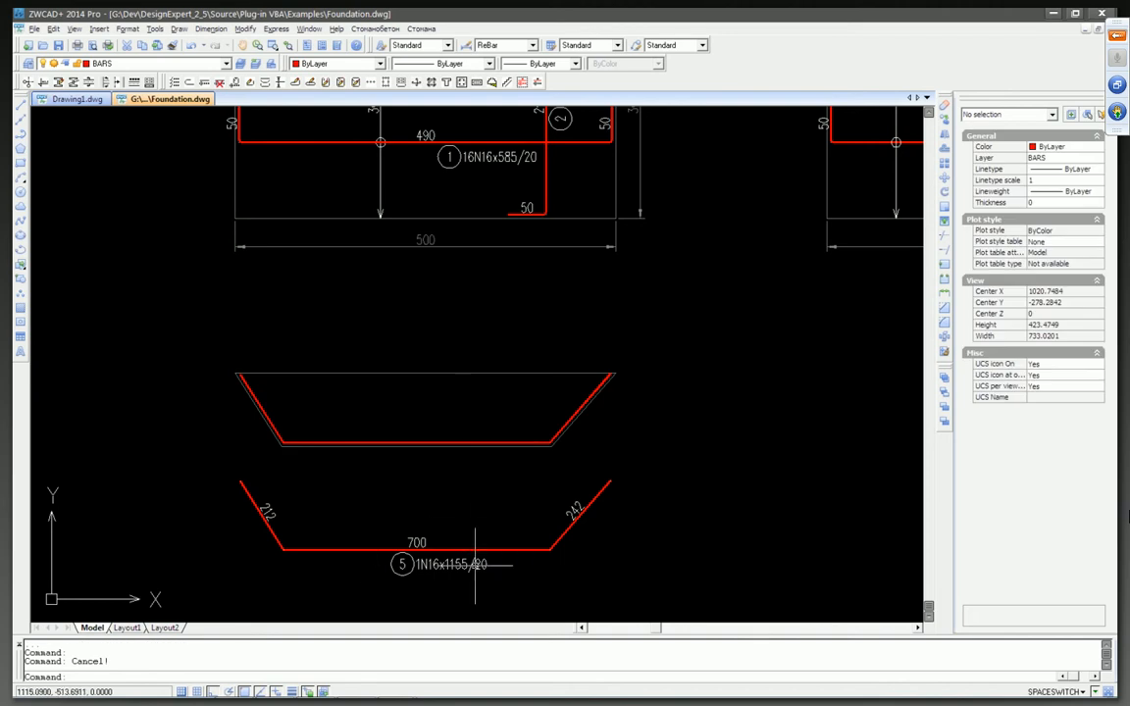
scroll(456, 510, "down", 2)
scroll(459, 527, "down", 2)
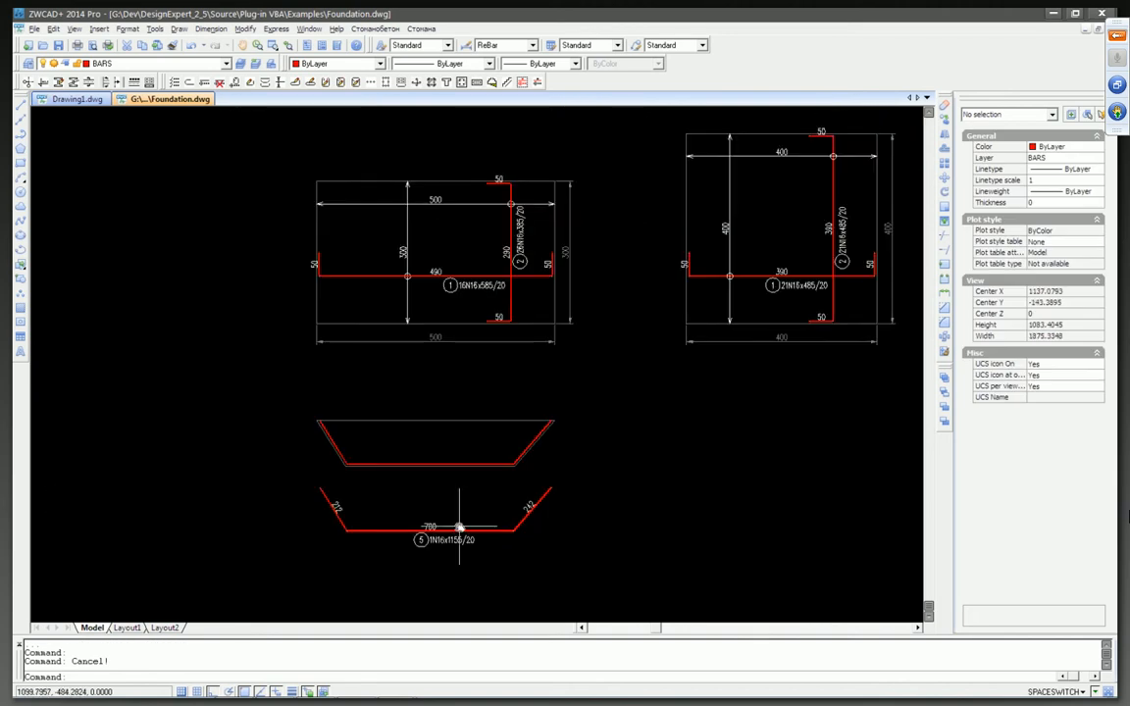
middle_click_drag(458, 527, 449, 518)
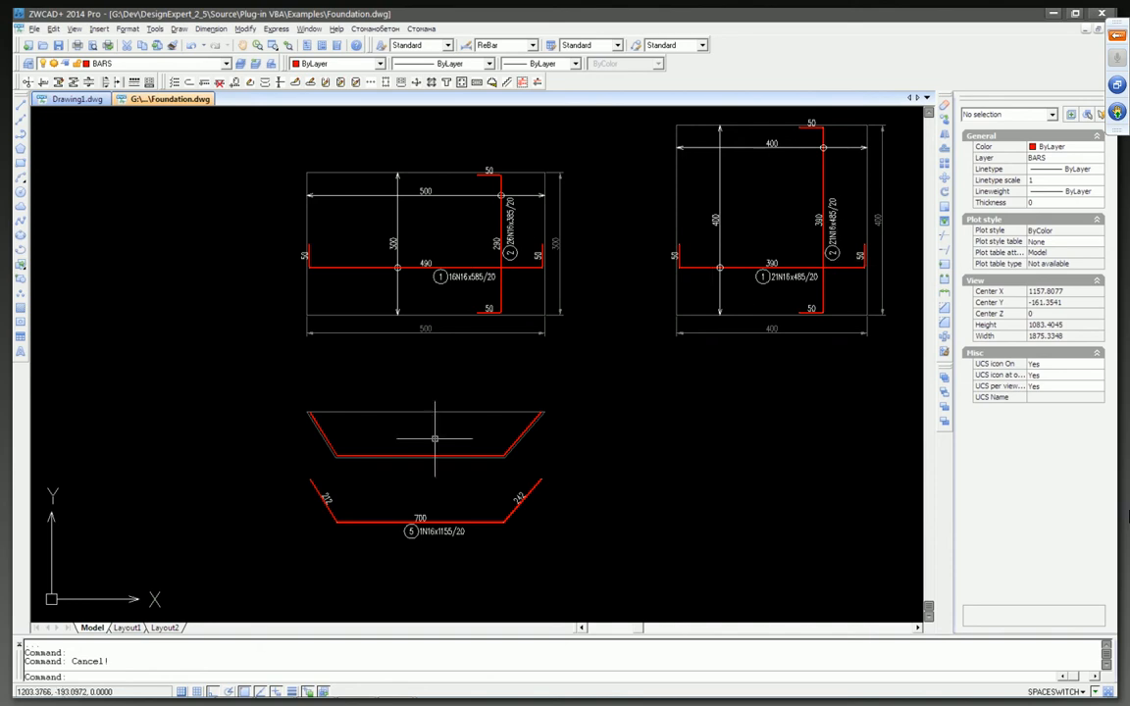
scroll(471, 520, "up", 3)
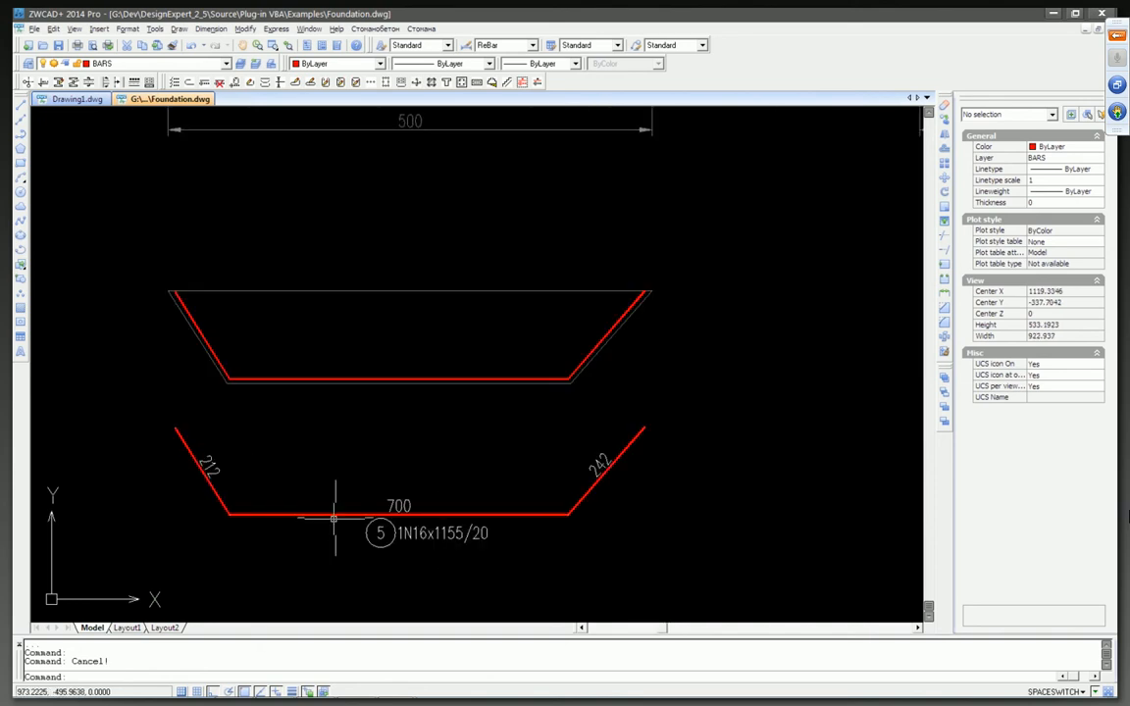
scroll(379, 530, "down", 2)
middle_click_drag(433, 473, 407, 463)
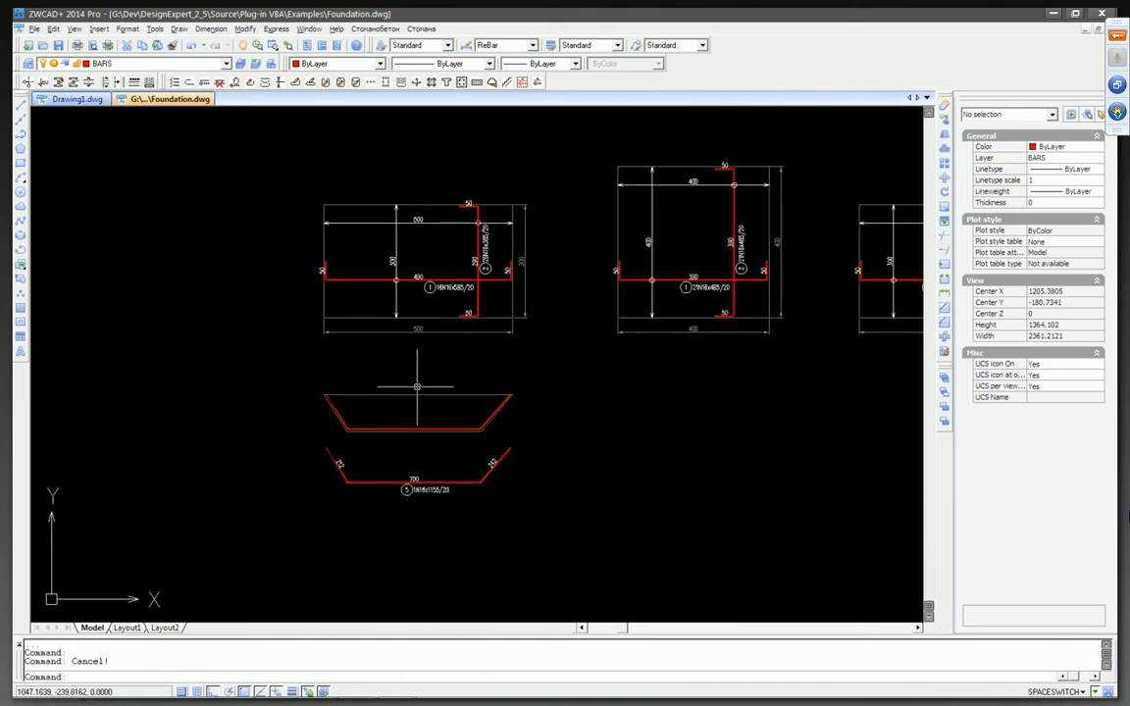
middle_click_drag(412, 359, 314, 389)
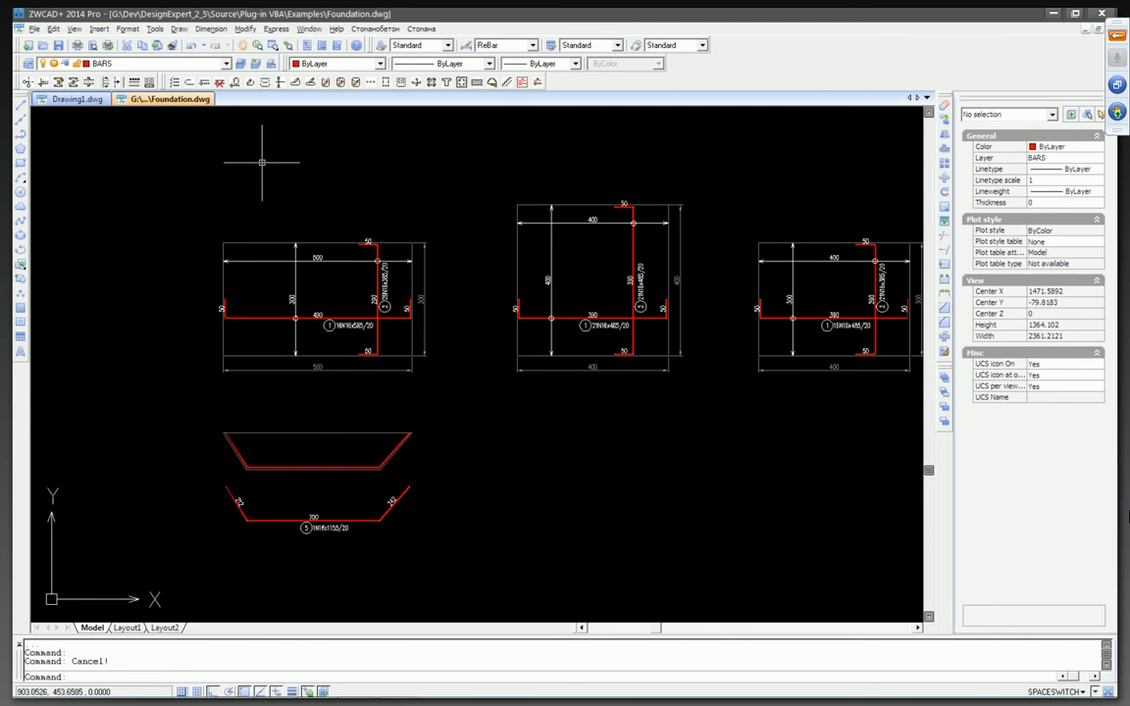
middle_click_drag(285, 159, 233, 160)
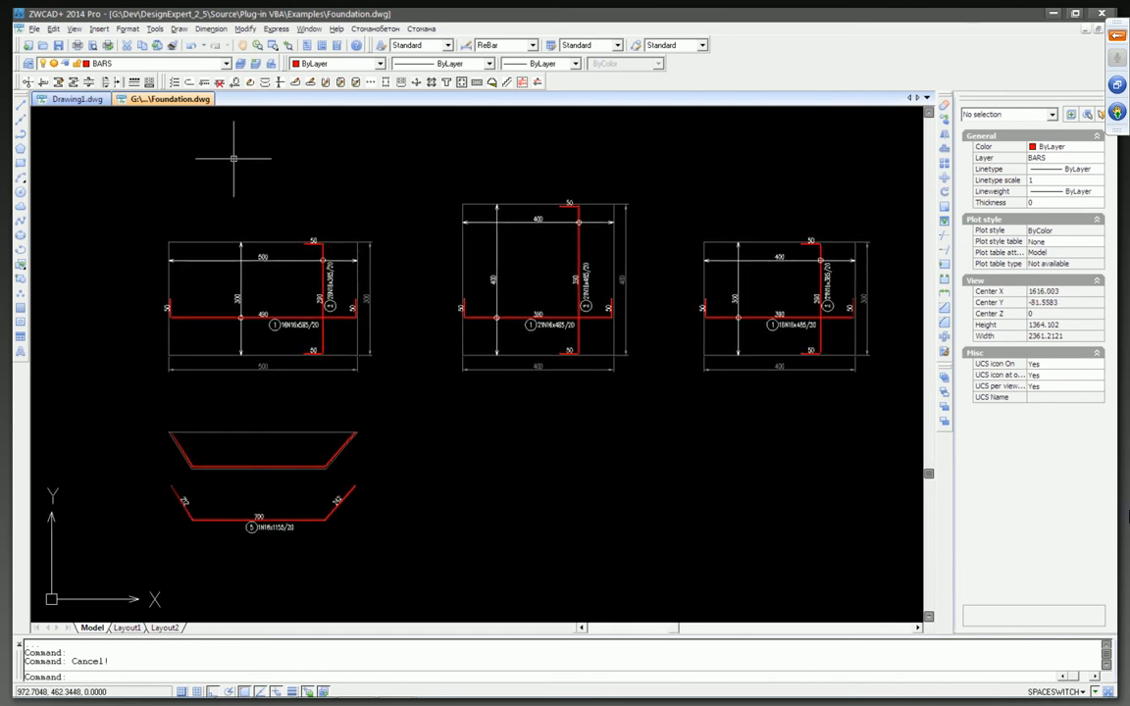
Step: Relabel all bars in the three foundation plans and the trapezoid together with BARTEXT, setting their diameter to 18
left_click(203, 83)
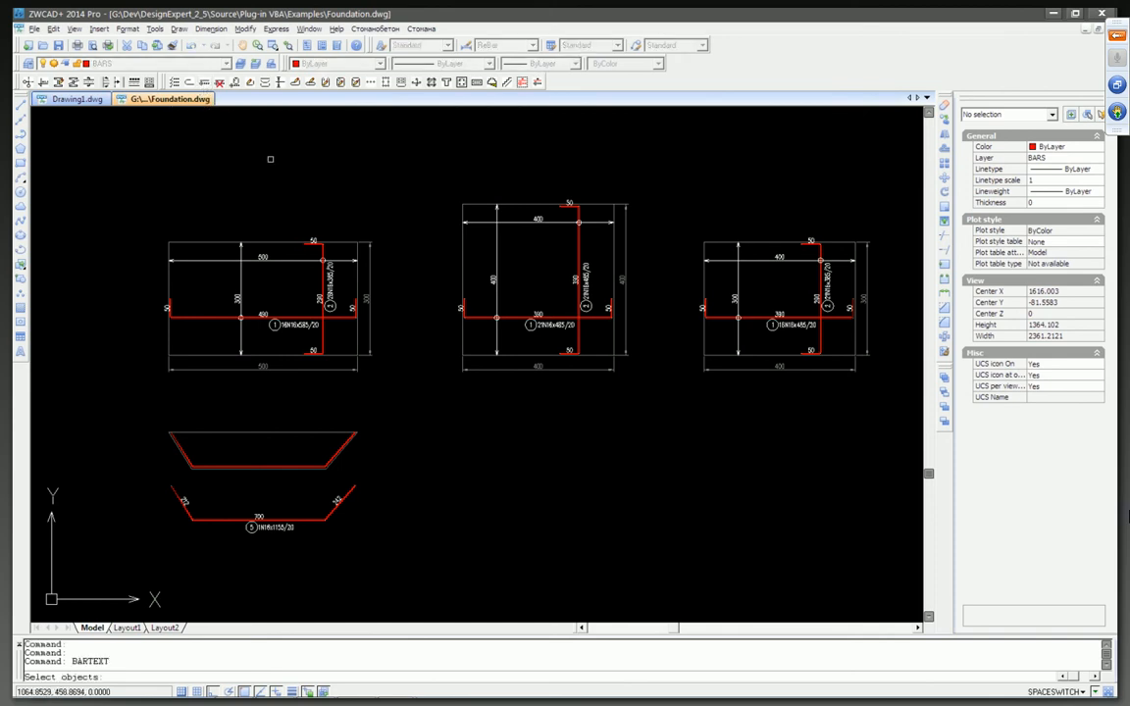
scroll(280, 163, "down", 2)
scroll(495, 253, "up", 6)
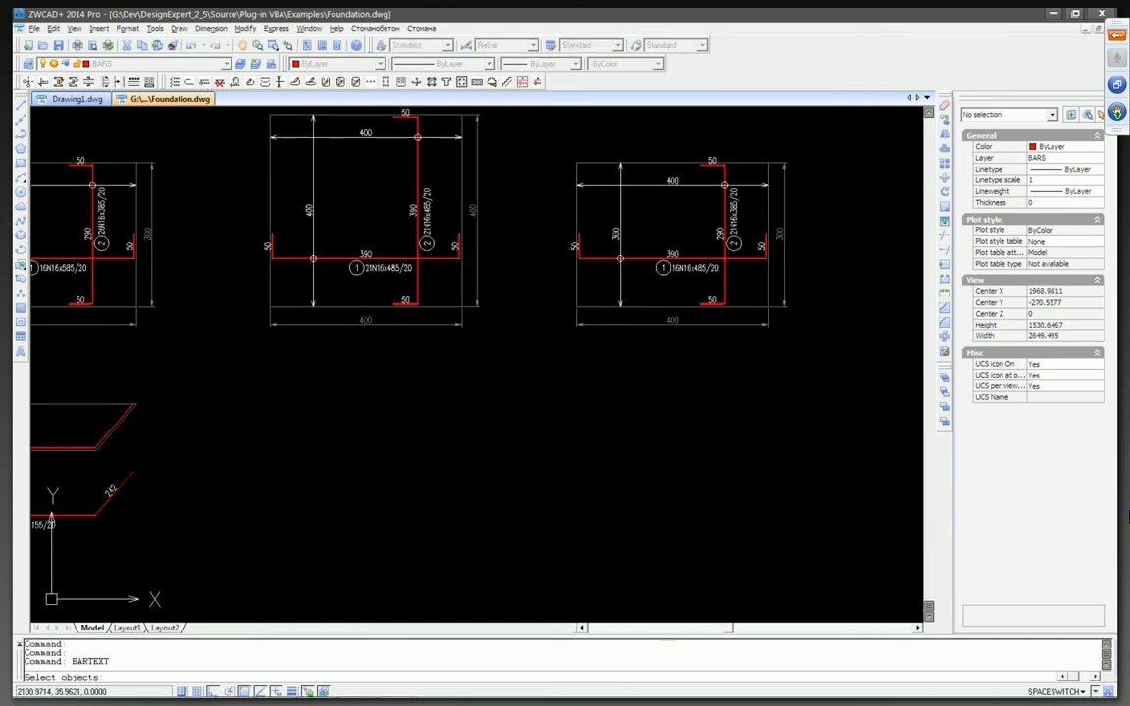
scroll(364, 274, "down", 2)
middle_click_drag(364, 273, 247, 278)
scroll(608, 253, "up", 2)
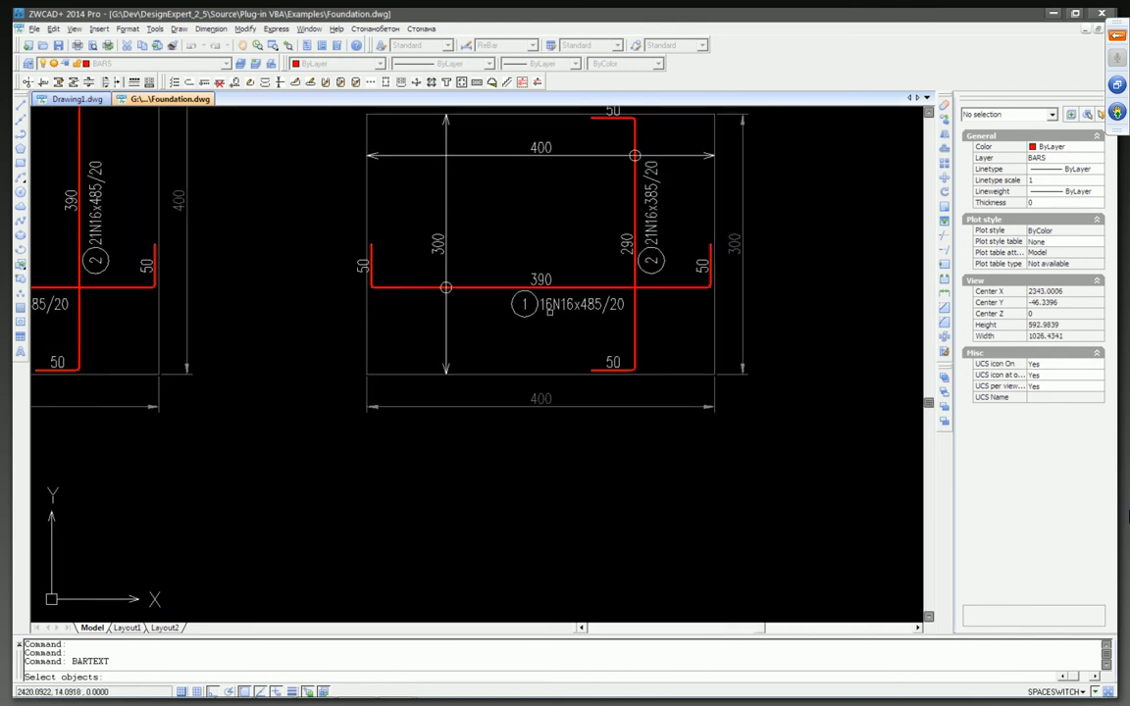
scroll(598, 203, "down", 3)
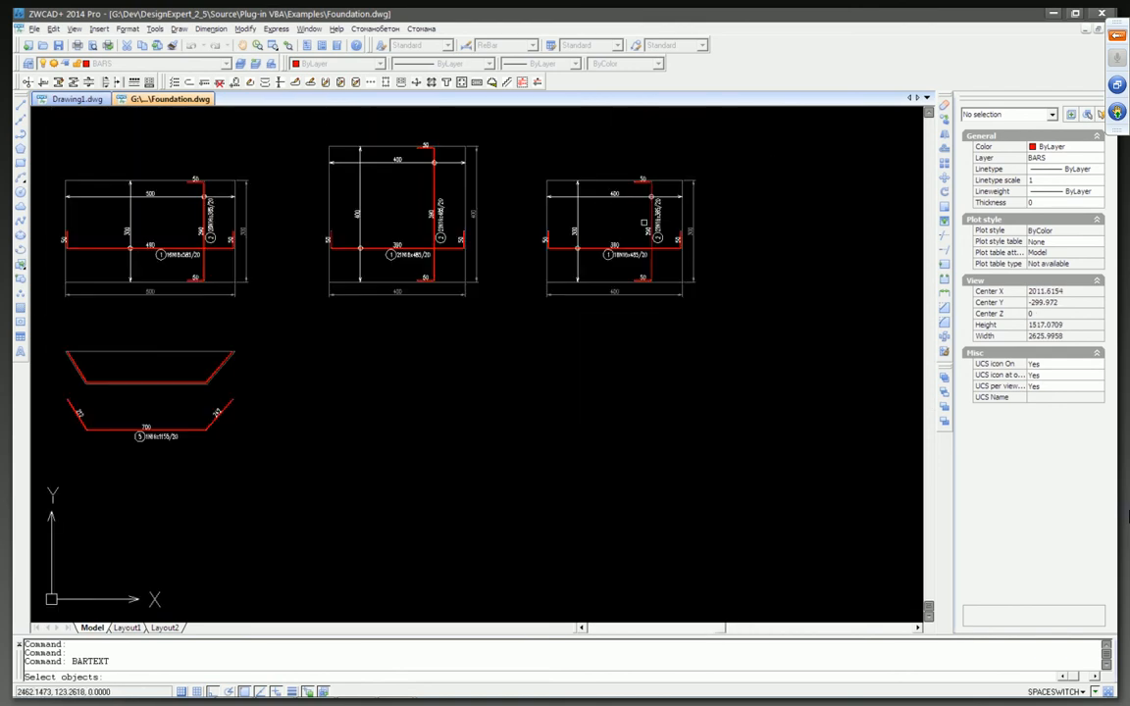
scroll(594, 214, "down", 2)
middle_click_drag(544, 220, 587, 234)
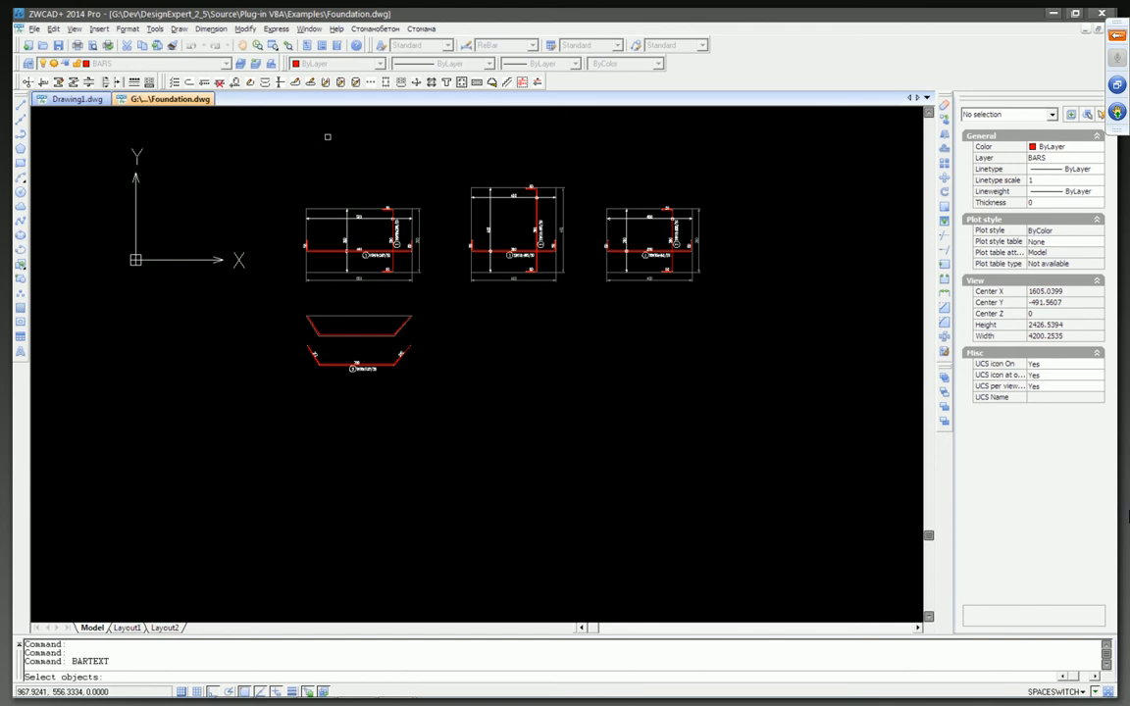
left_click(238, 119)
left_click(760, 410)
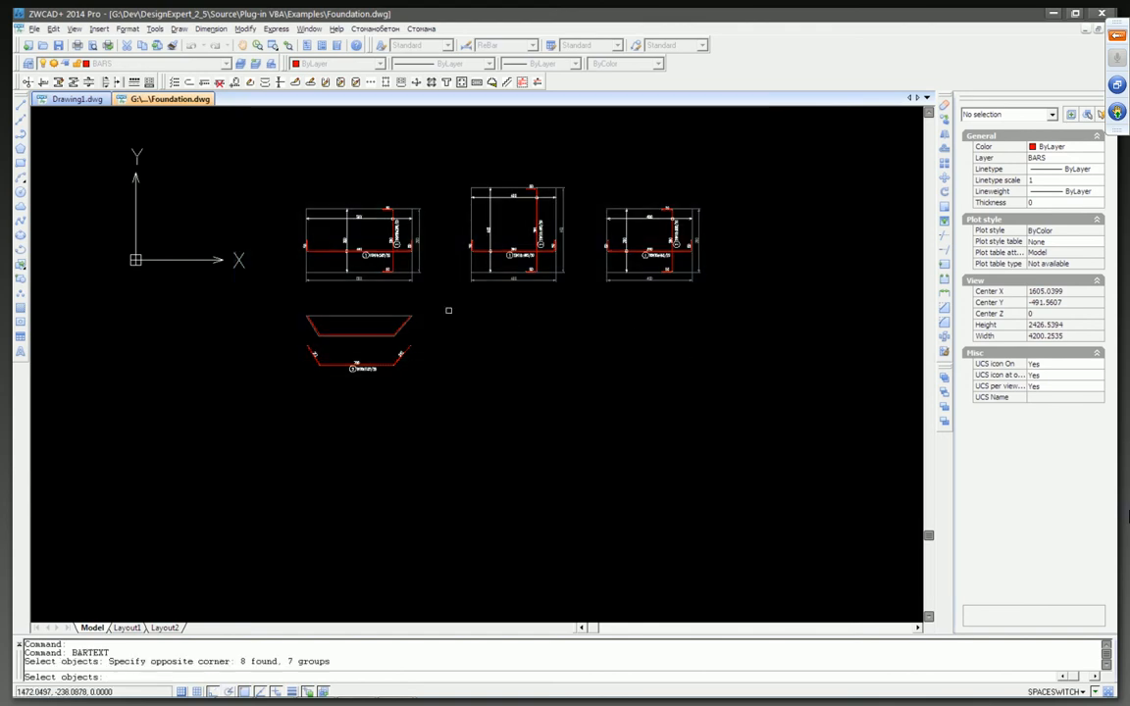
key("Return")
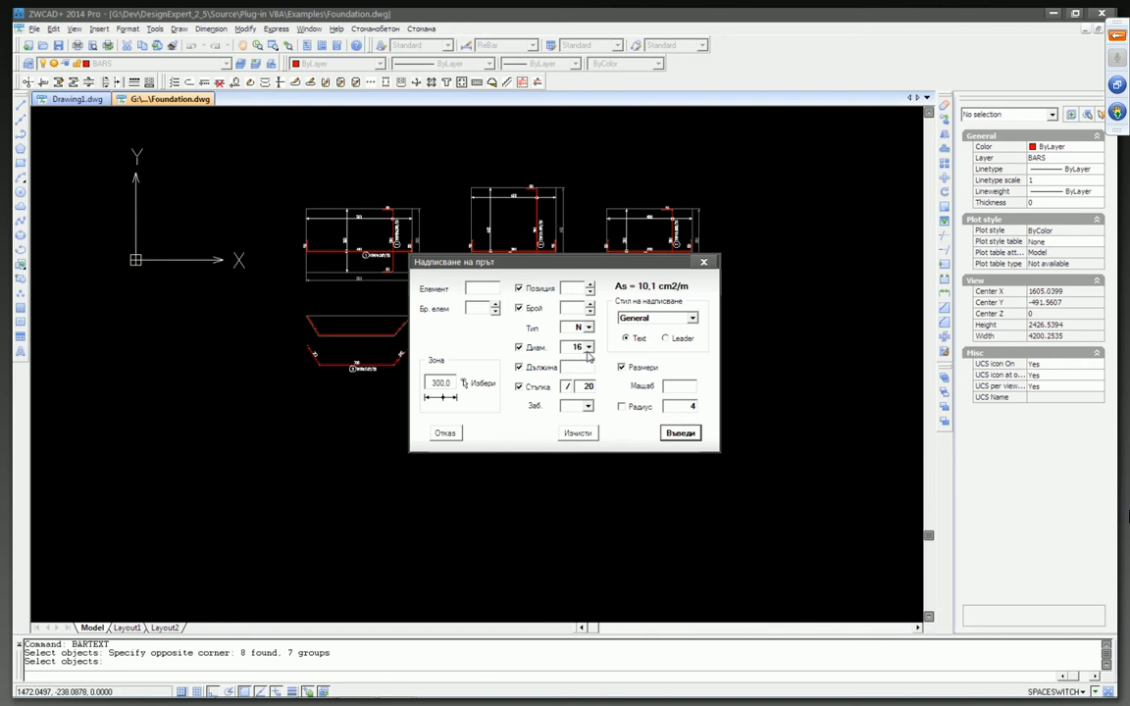
left_click(588, 347)
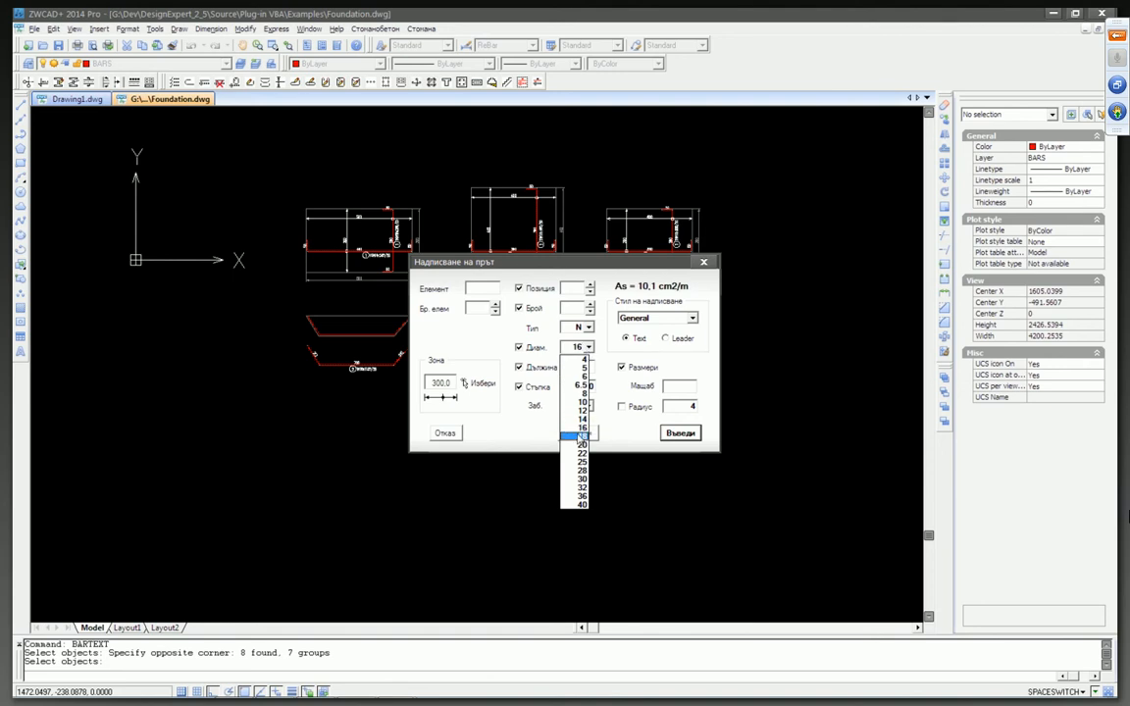
left_click(581, 437)
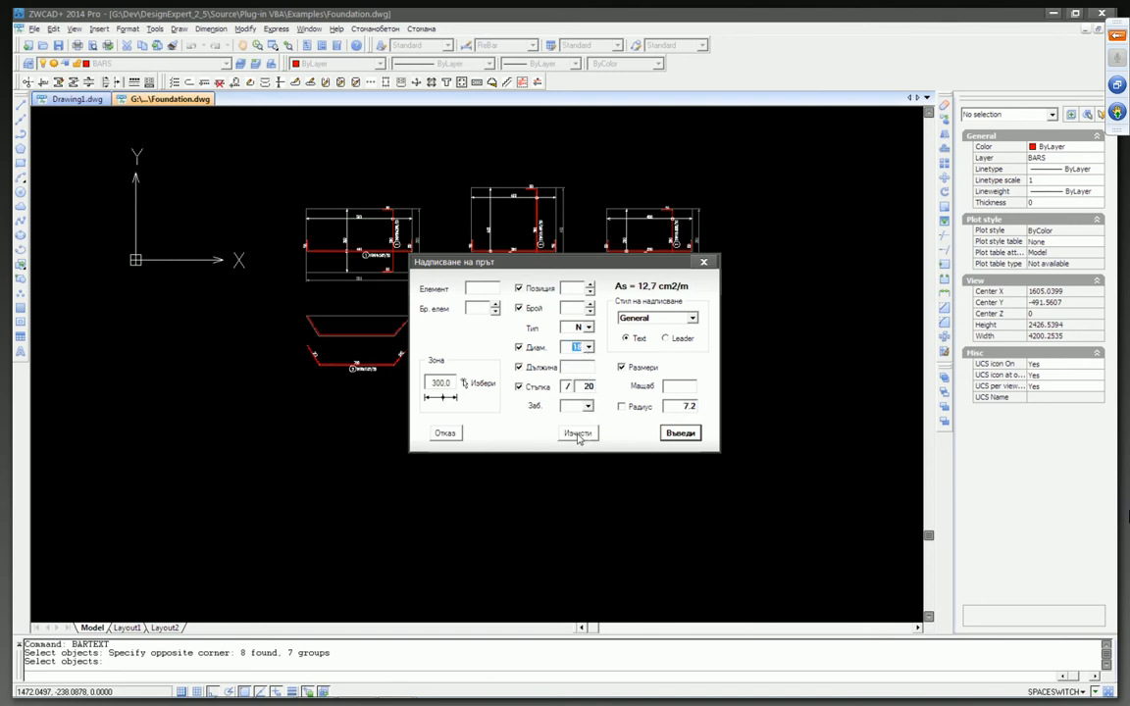
left_click(670, 434)
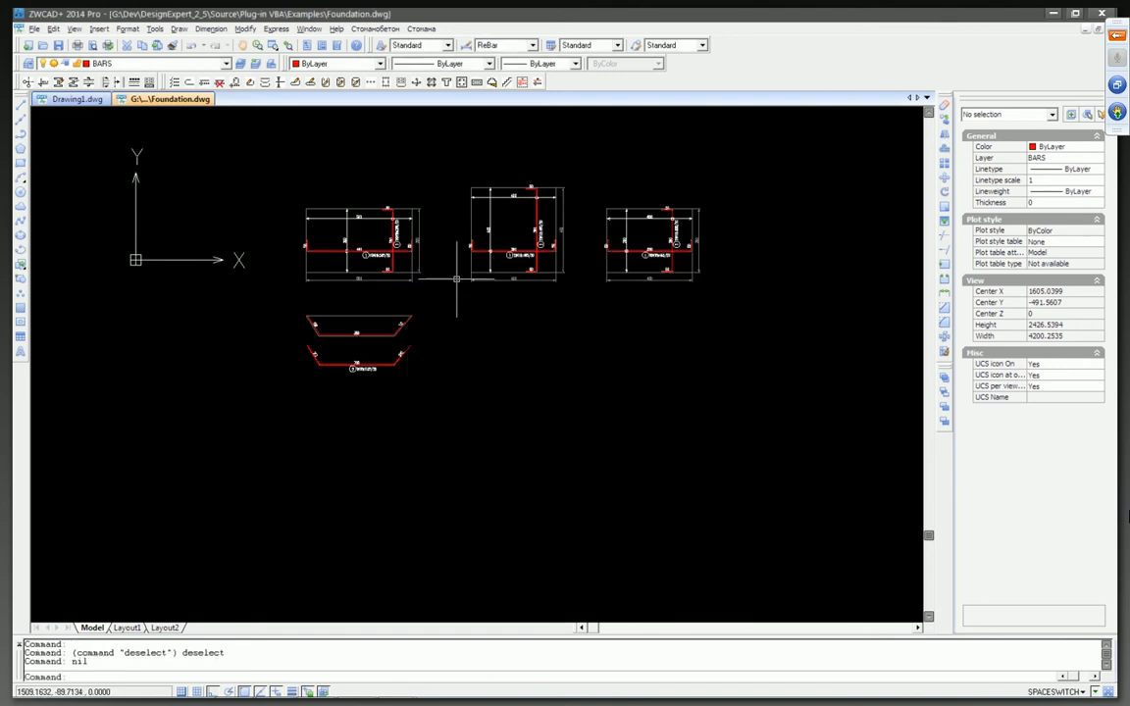
Step: Examine the bar annotations across the three foundation plans and the grouping of the bar inside the trapezoid
scroll(348, 228, "up", 3)
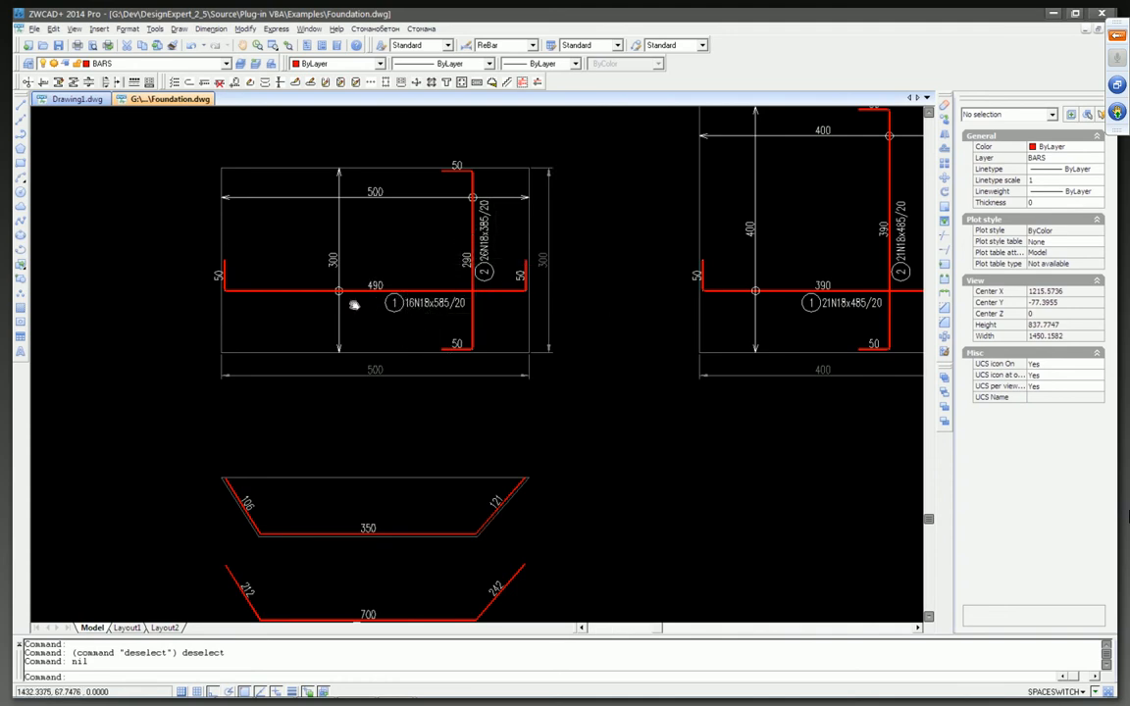
middle_click_drag(794, 285, 514, 316)
scroll(436, 305, "down", 1)
scroll(608, 305, "up", 2)
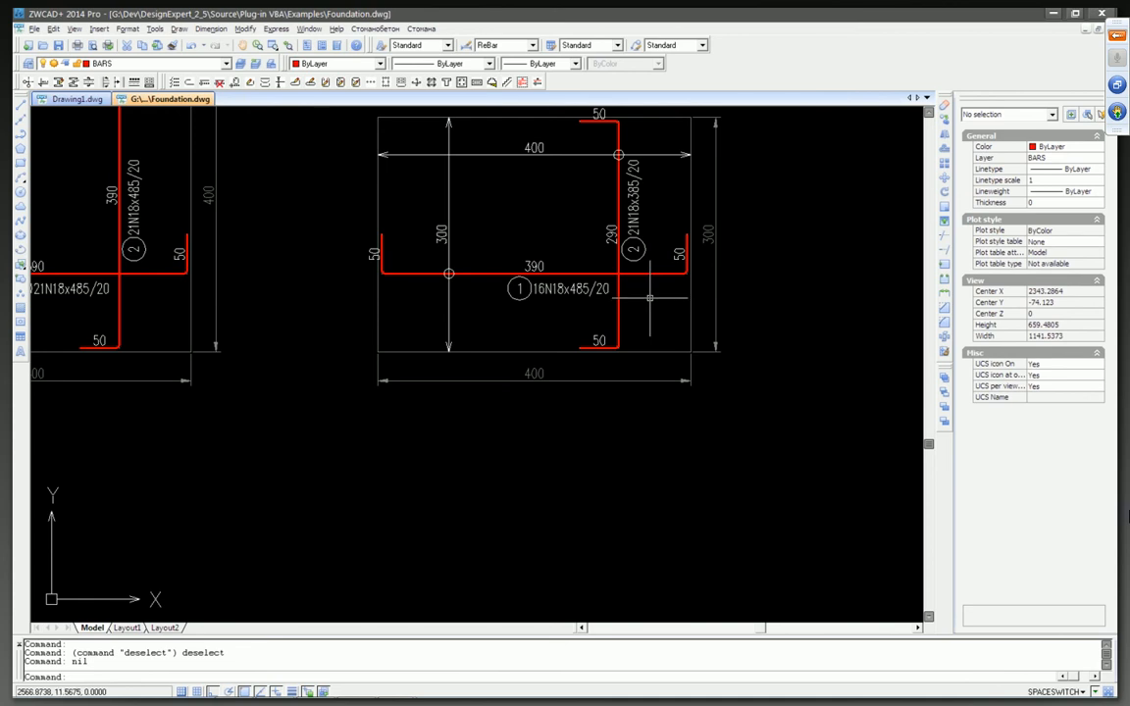
scroll(647, 308, "down", 3)
scroll(366, 398, "up", 2)
middle_click_drag(370, 398, 469, 372)
scroll(308, 393, "up", 3)
left_click(307, 383)
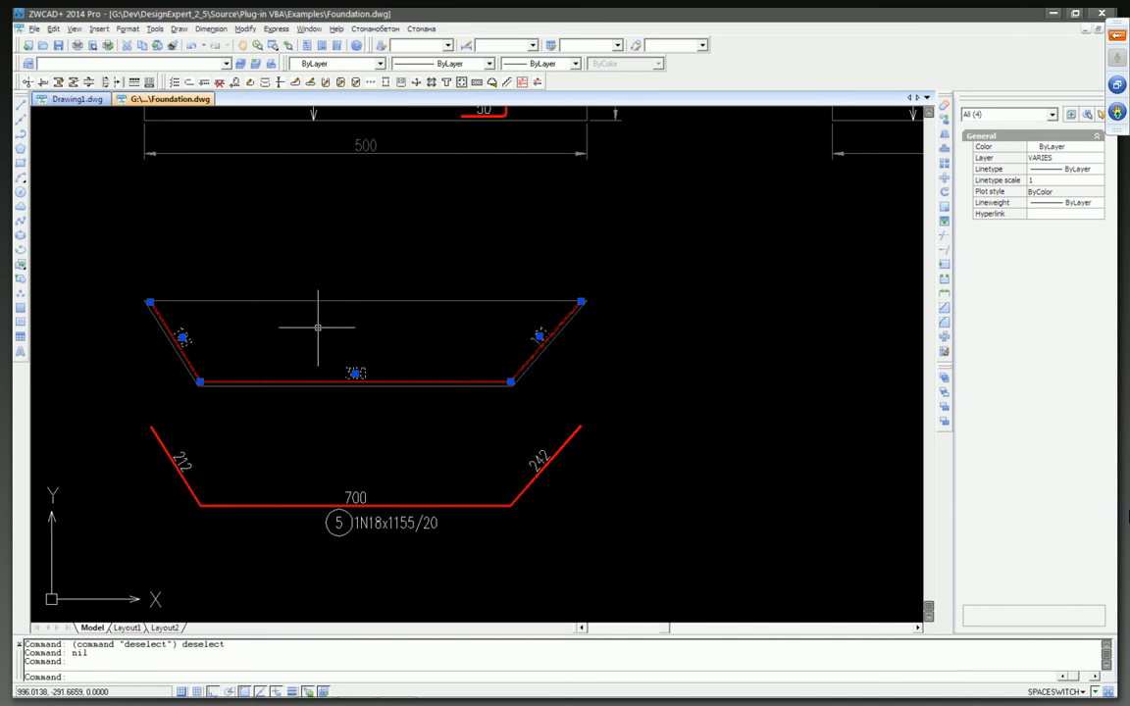
key("Escape")
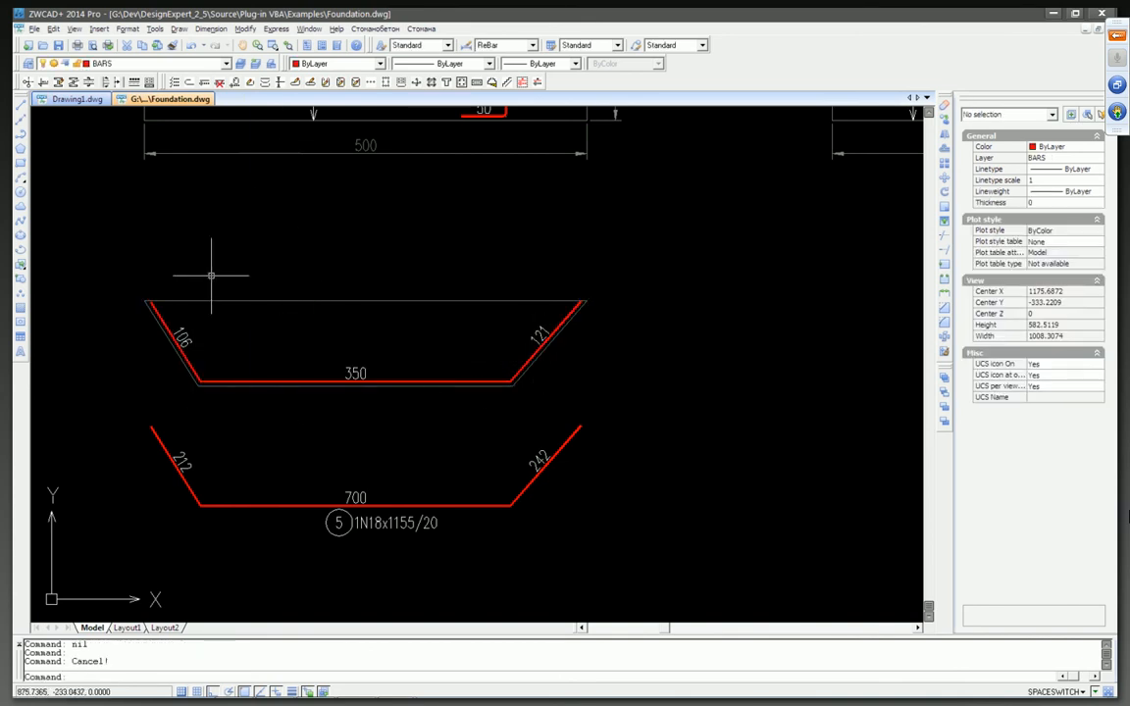
Step: Clear the bar data with BARCLEAR from the bar inside the trapezoid and from its annotated copy below
left_click(219, 84)
left_click(190, 359)
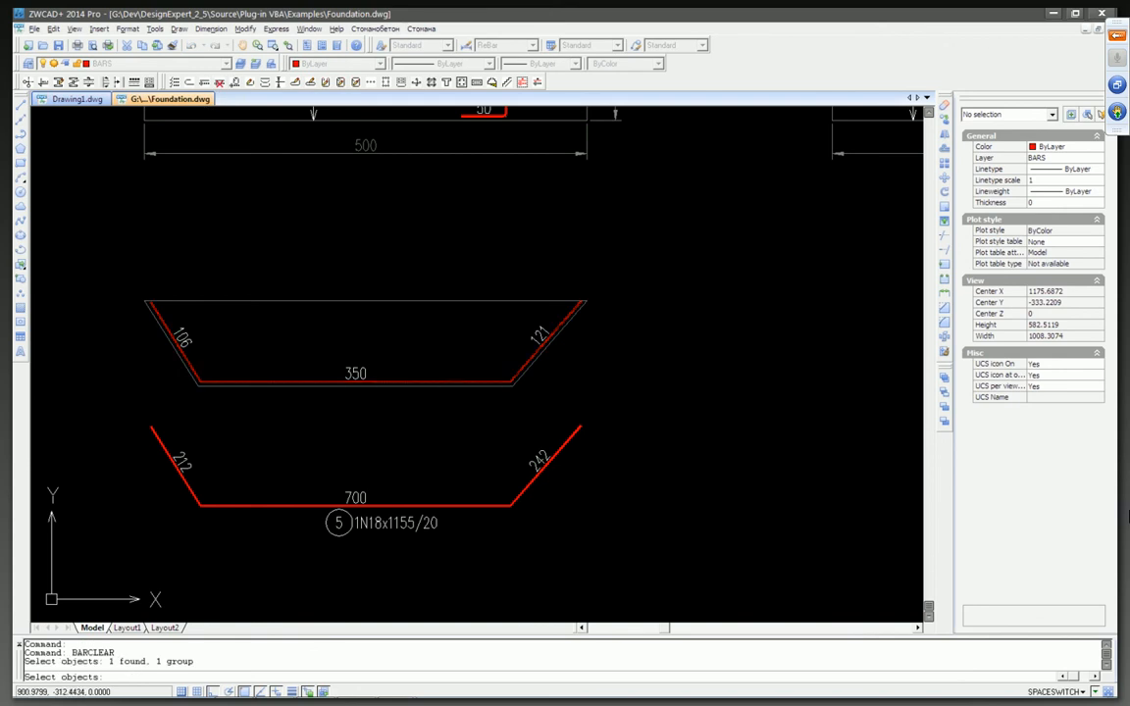
key("Return")
key("Return")
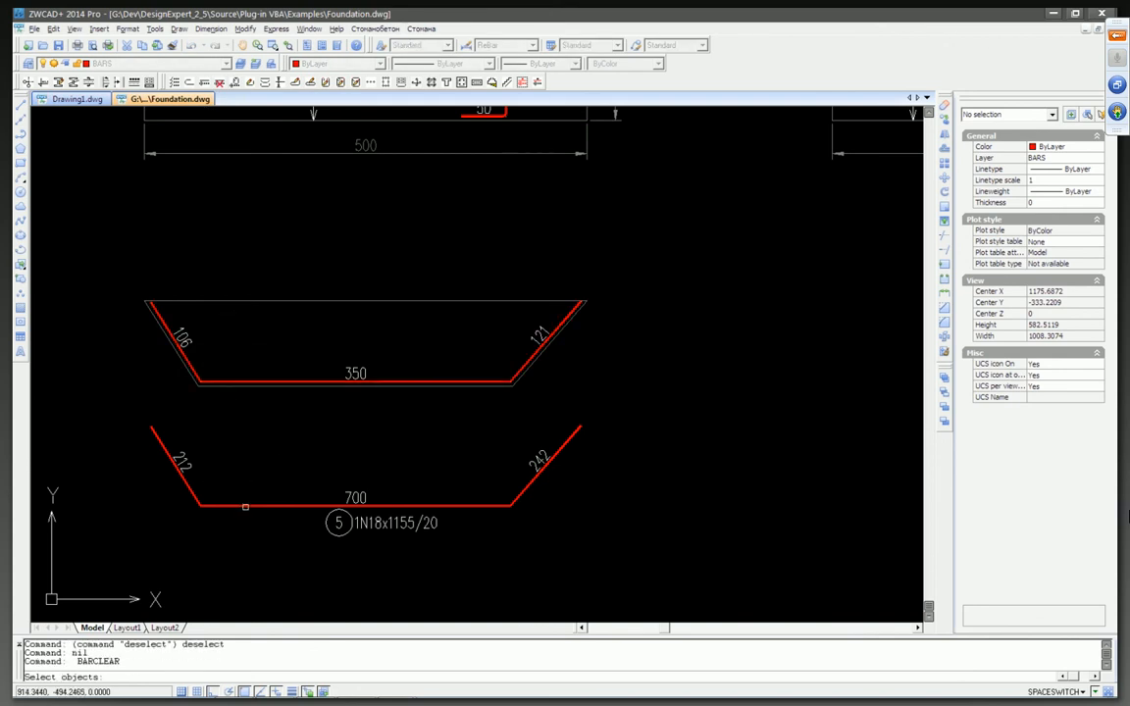
left_click(245, 507)
key("Return")
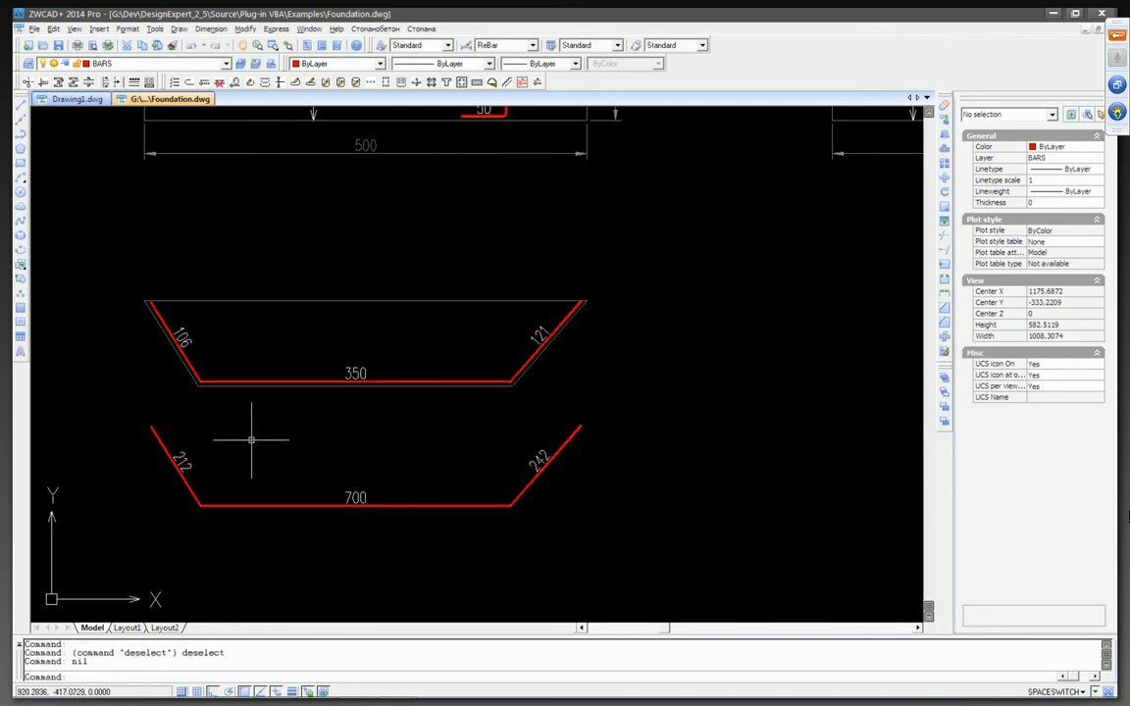
Step: Erase the three segment length dimensions of the bar inside the trapezoid
left_click(343, 375)
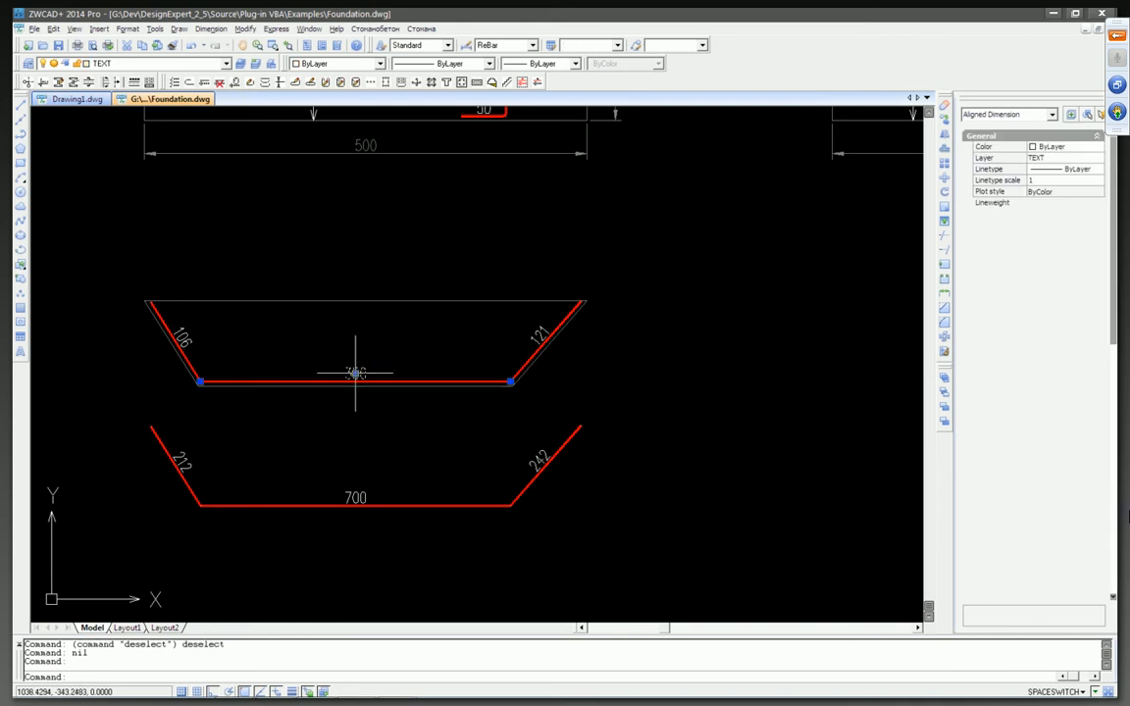
left_click(534, 329)
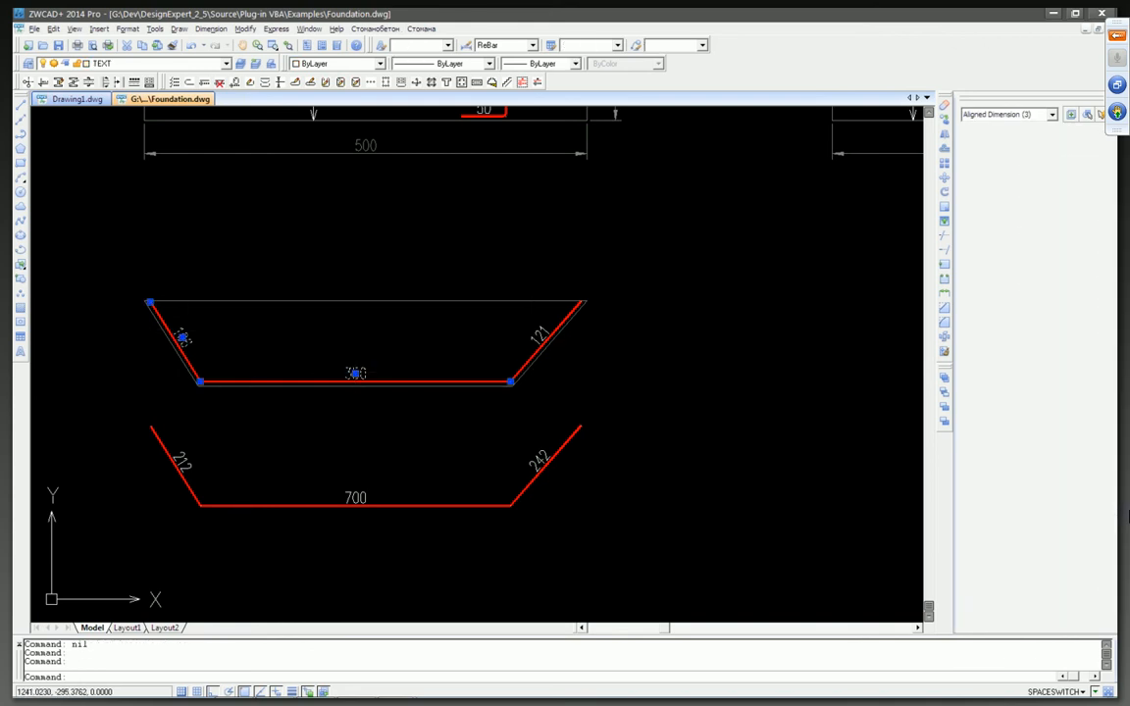
type("E")
key("Return")
Step: Look over the whole drawing, comparing the bars of the three foundation plans with the cleared trapezoid bars
scroll(422, 315, "down", 3)
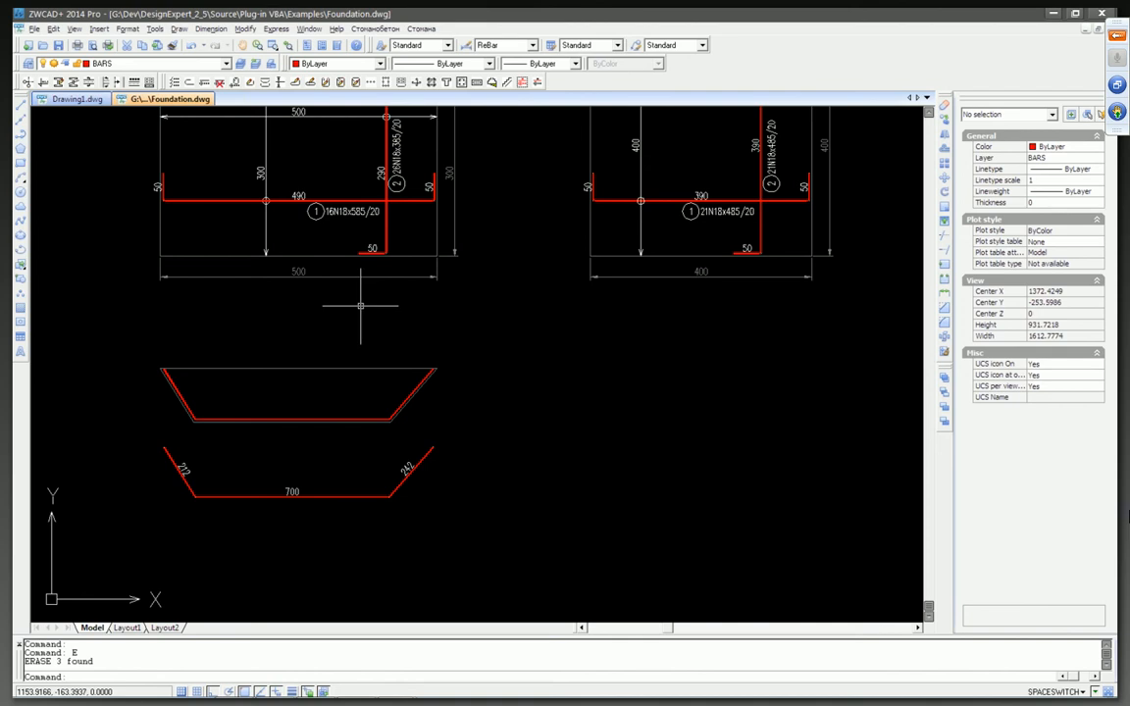
middle_click_drag(355, 319, 320, 383)
middle_click_drag(384, 350, 349, 386)
scroll(514, 344, "down", 2)
mouse_move(514, 345)
middle_mouse_down()
mouse_move(420, 348)
mouse_move(450, 344)
middle_mouse_up()
scroll(392, 255, "up", 2)
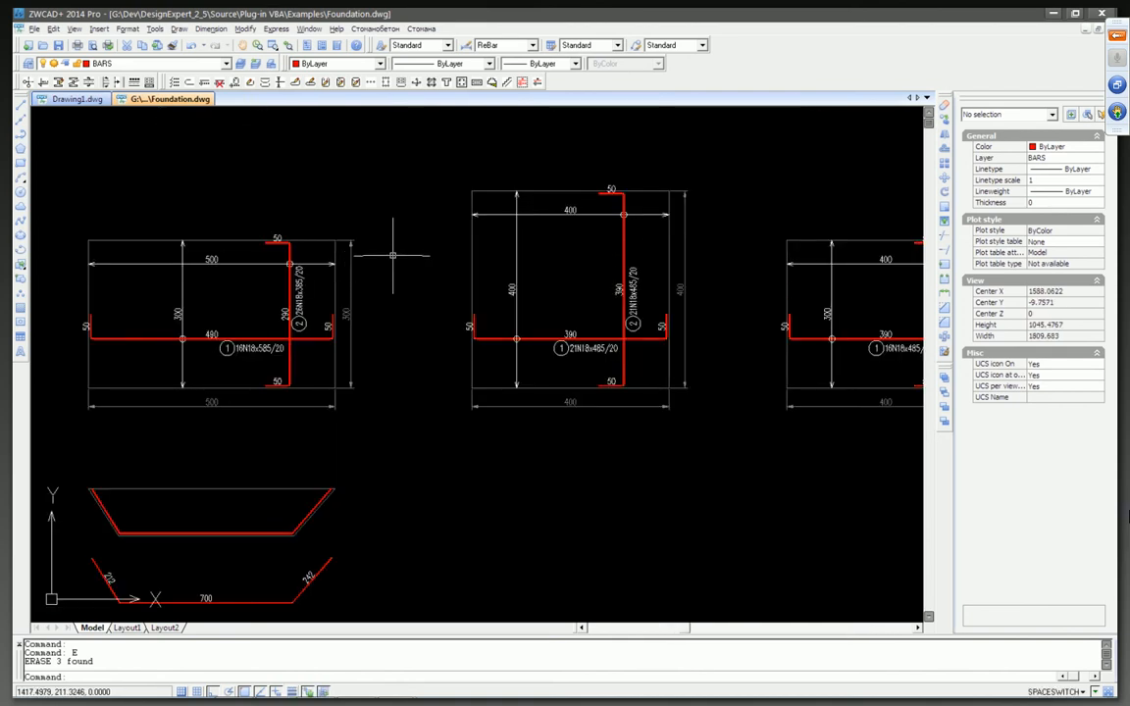
middle_click_drag(350, 208, 431, 223)
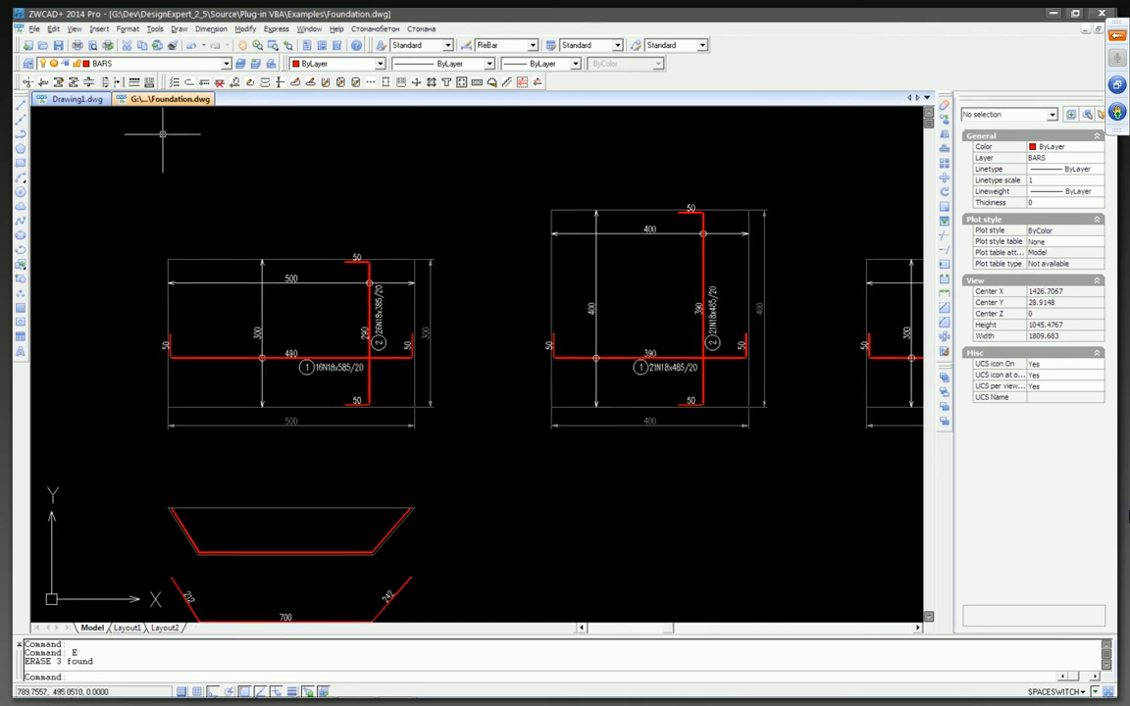
mouse_move(242, 132)
middle_mouse_down()
mouse_move(290, 141)
mouse_move(215, 132)
middle_mouse_up()
scroll(247, 131, "down", 2)
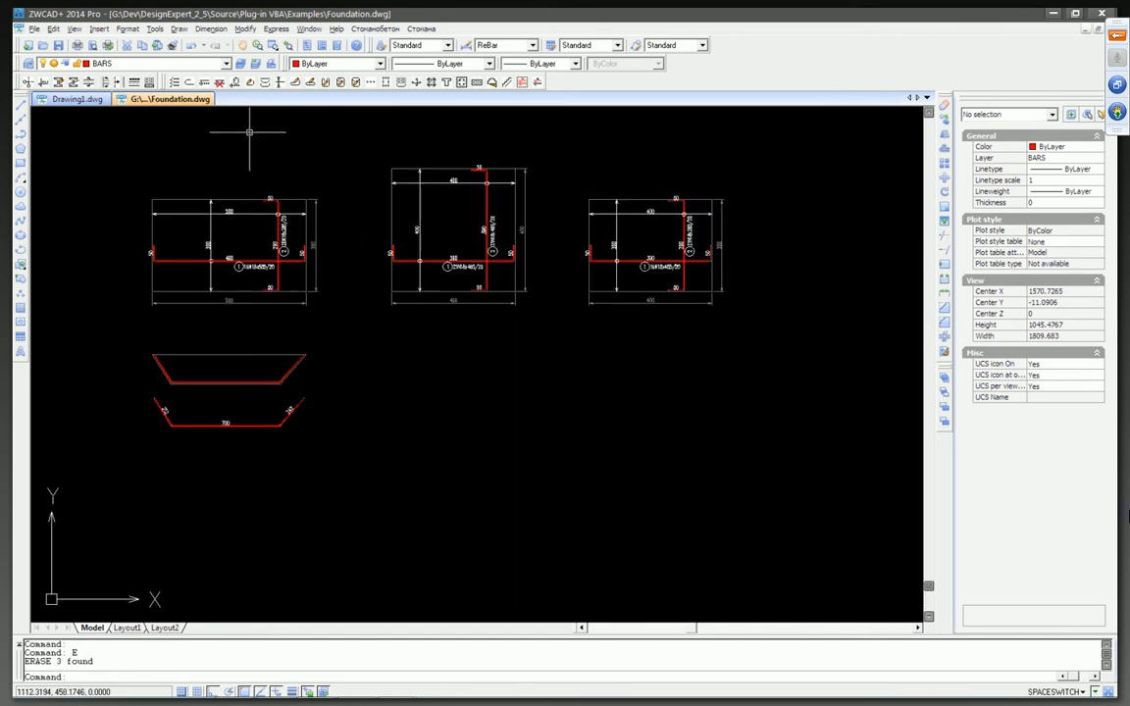
scroll(329, 157, "up", 1)
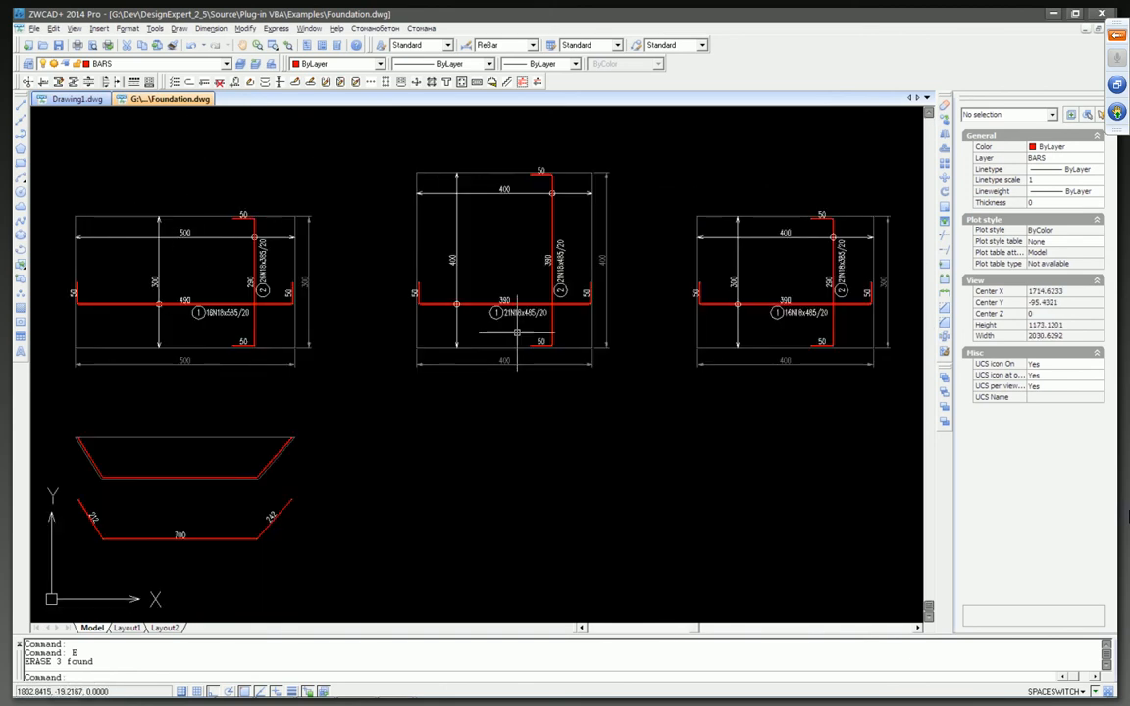
Step: Examine the position numbers and bar labels repeated across the three foundation plans
middle_click_drag(649, 208, 667, 207)
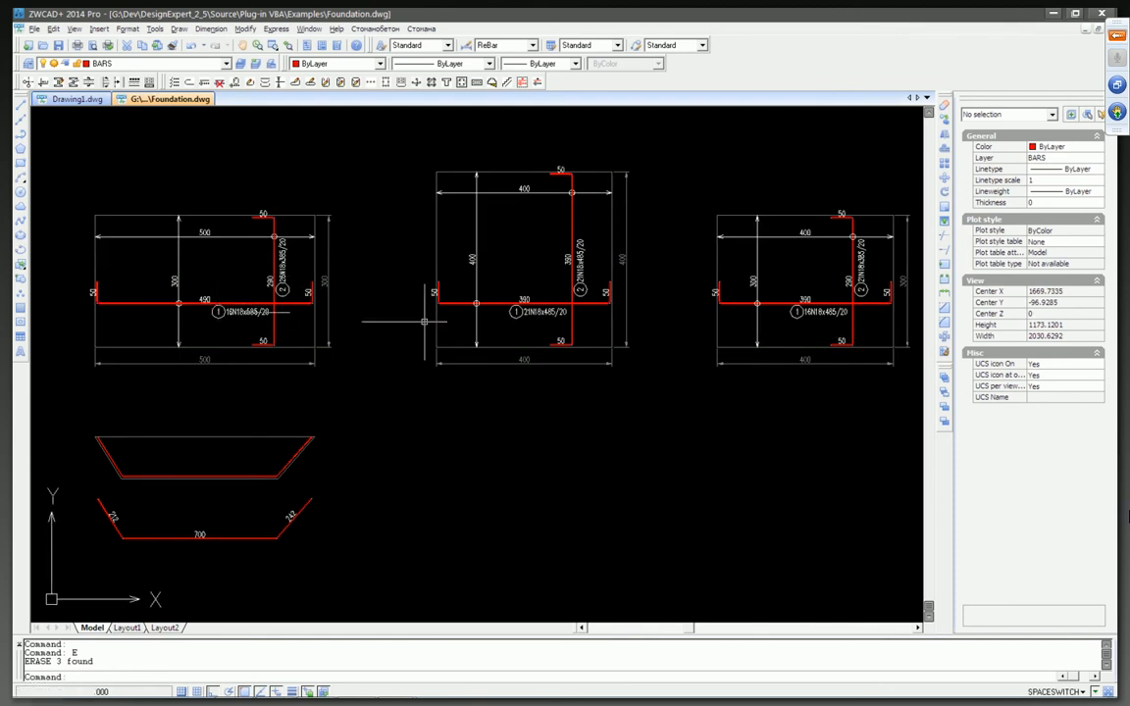
middle_click_drag(605, 304, 476, 301)
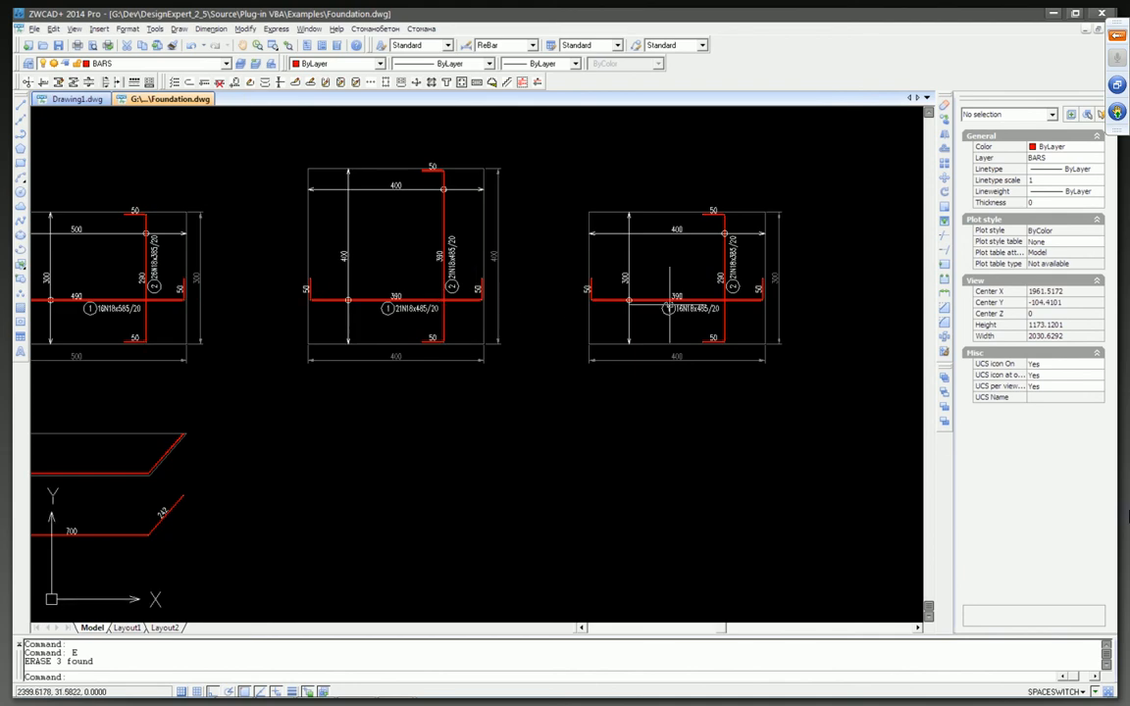
middle_click_drag(413, 323, 495, 310)
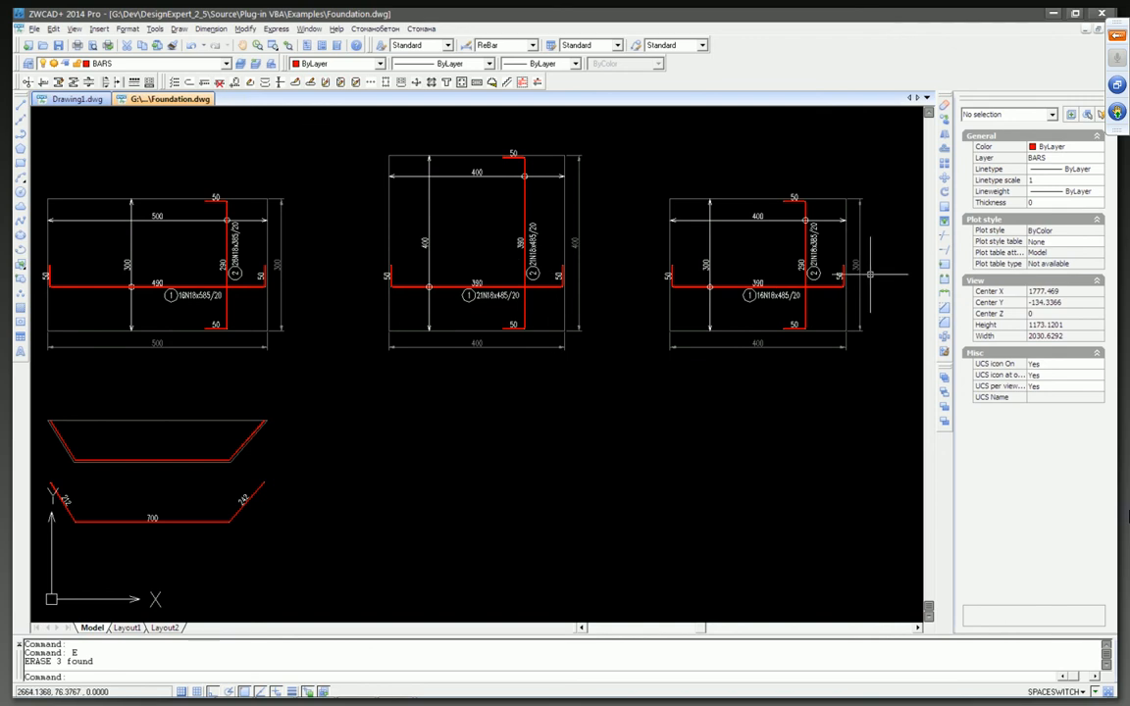
scroll(814, 253, "up", 3)
scroll(812, 247, "down", 5)
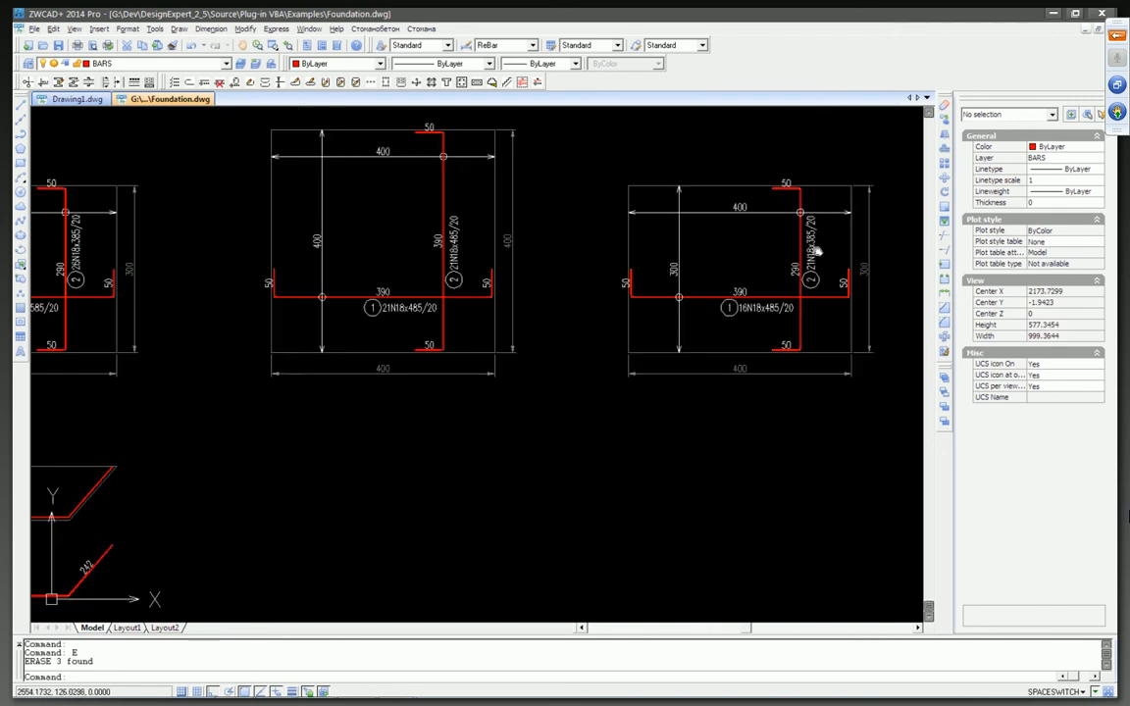
key("Escape")
key("Escape")
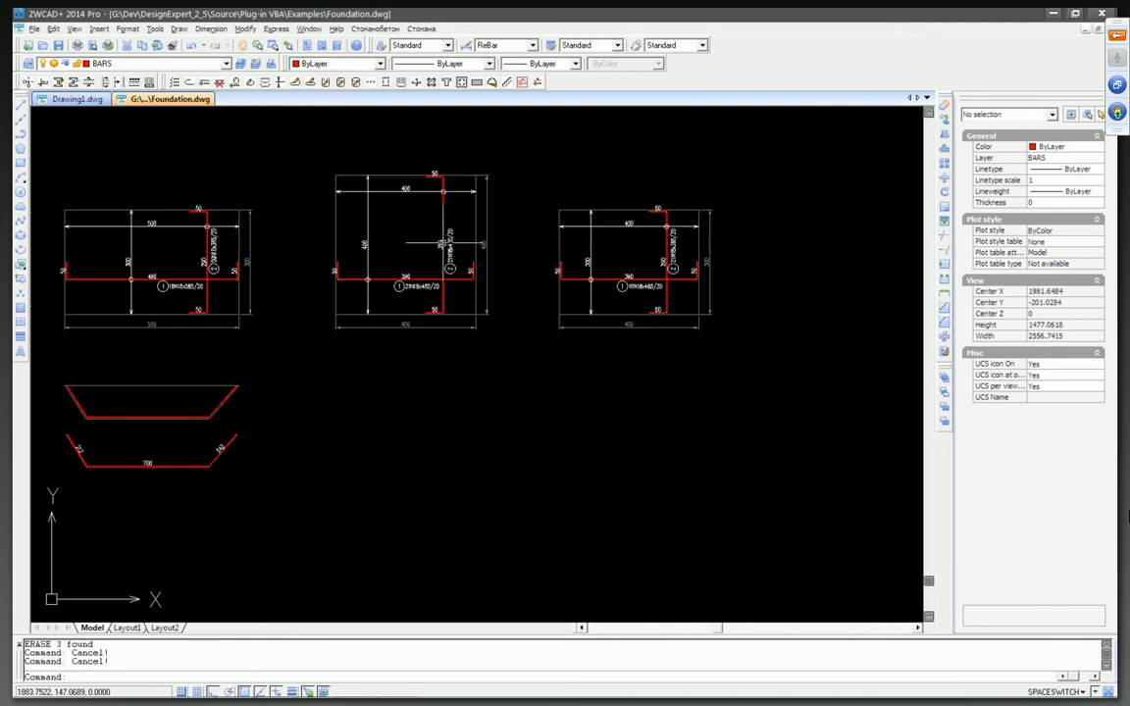
middle_click_drag(443, 243, 498, 250)
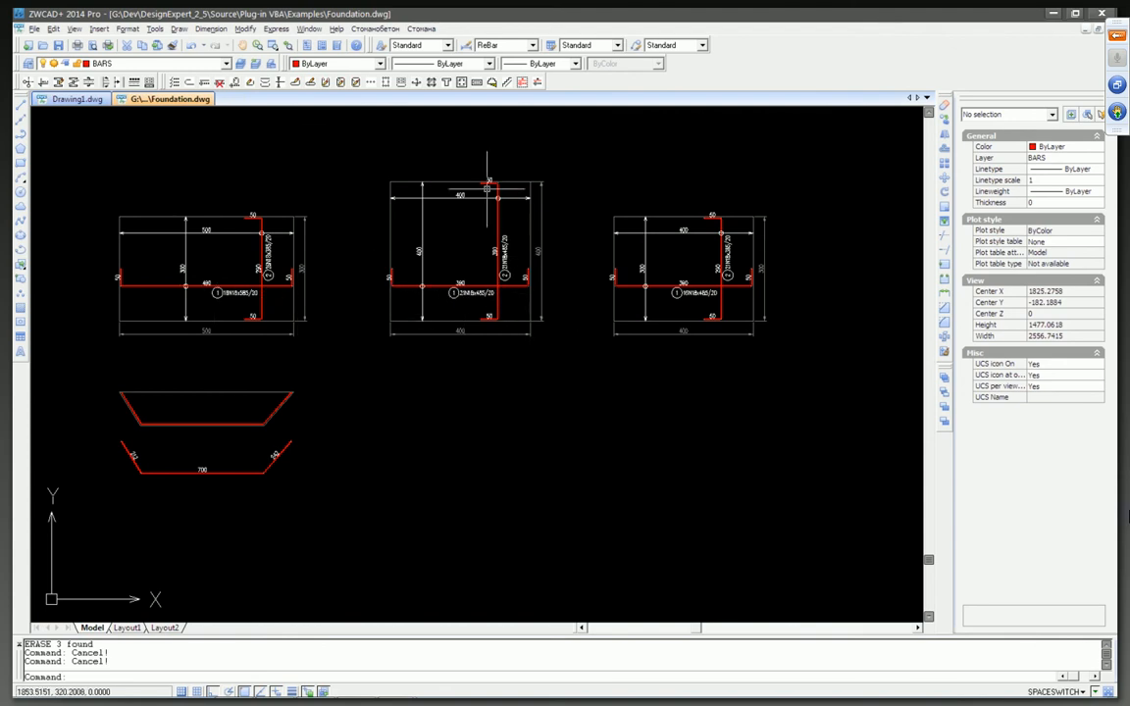
middle_click_drag(500, 224, 512, 237)
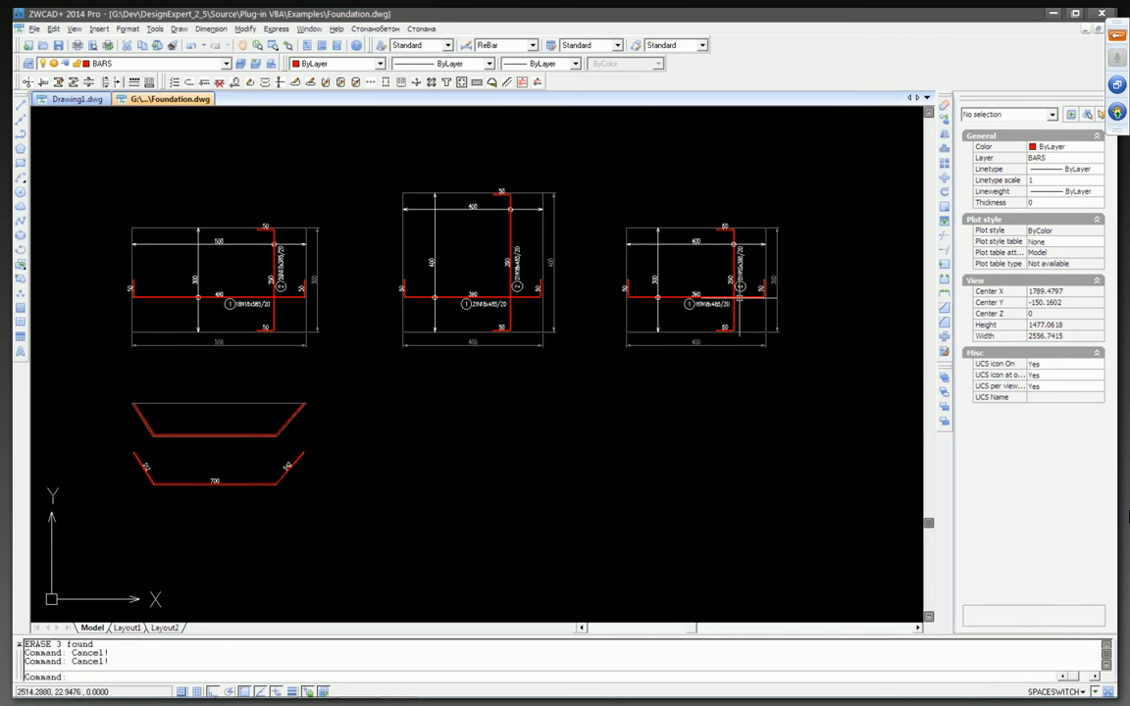
middle_click_drag(567, 236, 585, 239)
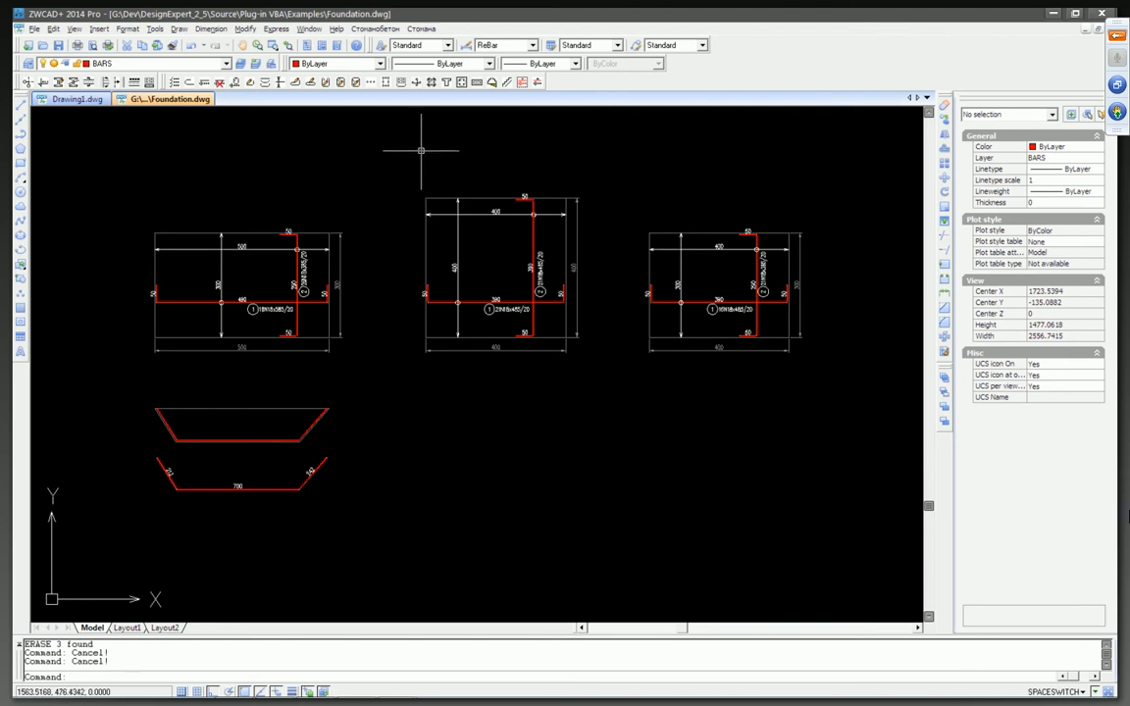
Step: Run BARSCHED on the bars of all three foundation plans and accept renumbering of the different bars that share a position
left_click(401, 82)
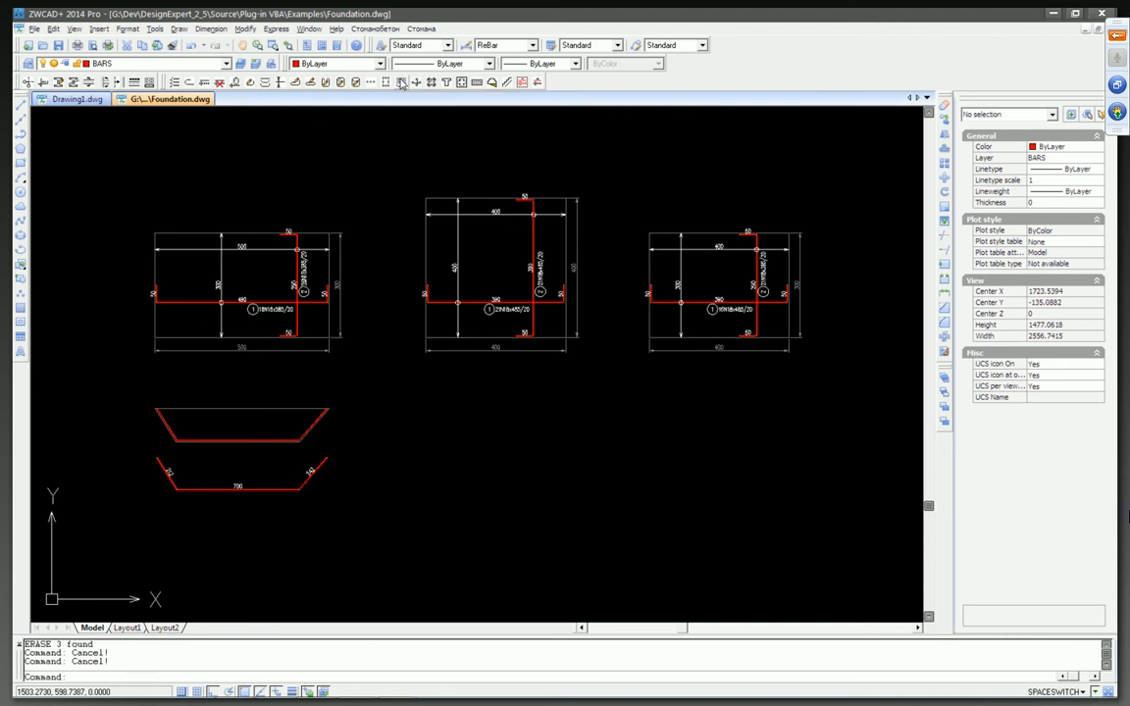
left_click(99, 130)
left_click(761, 353)
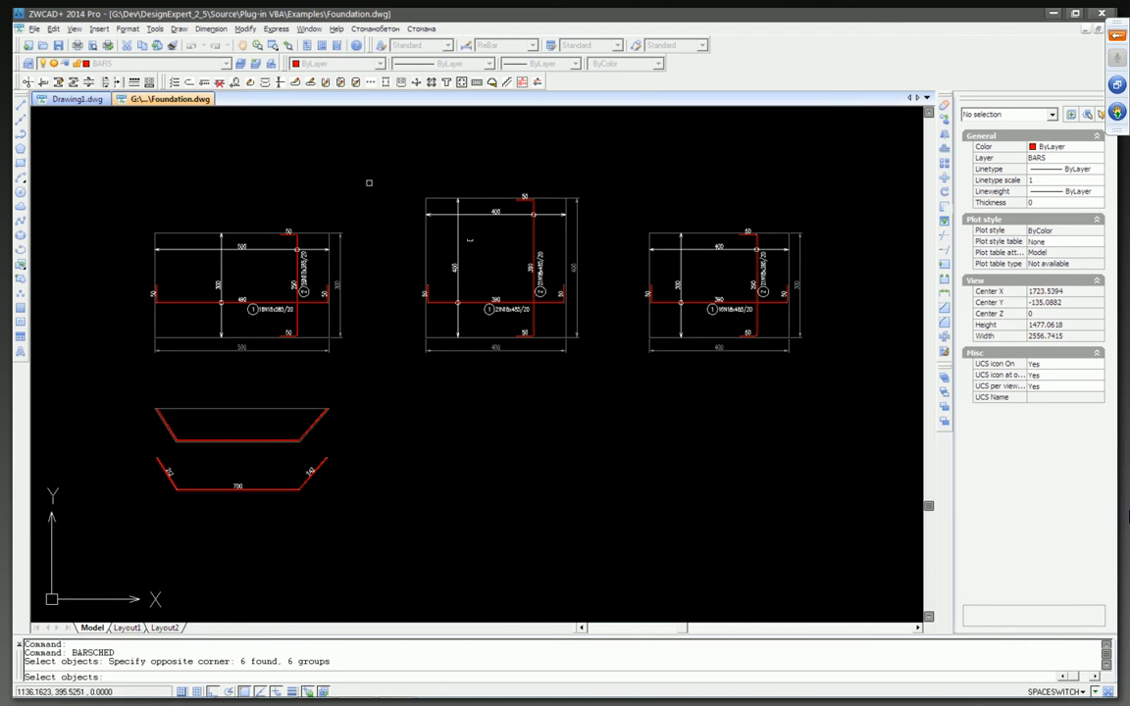
scroll(435, 319, "down", 2)
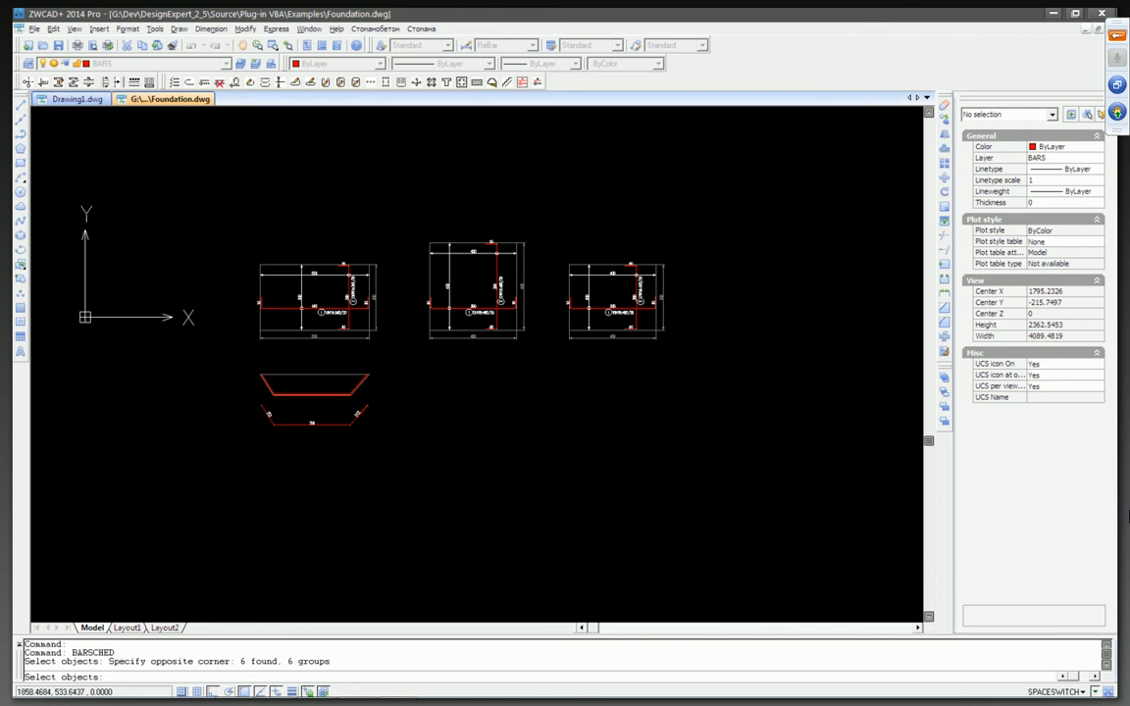
middle_click_drag(632, 260, 633, 248)
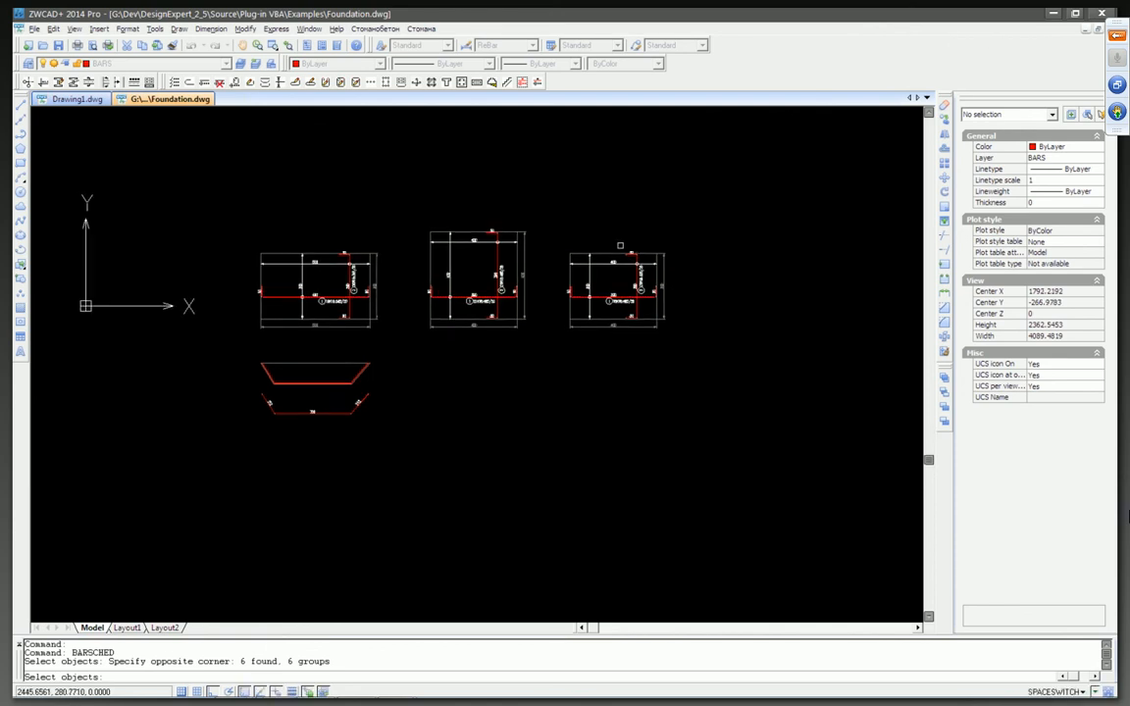
middle_click_drag(567, 235, 564, 227)
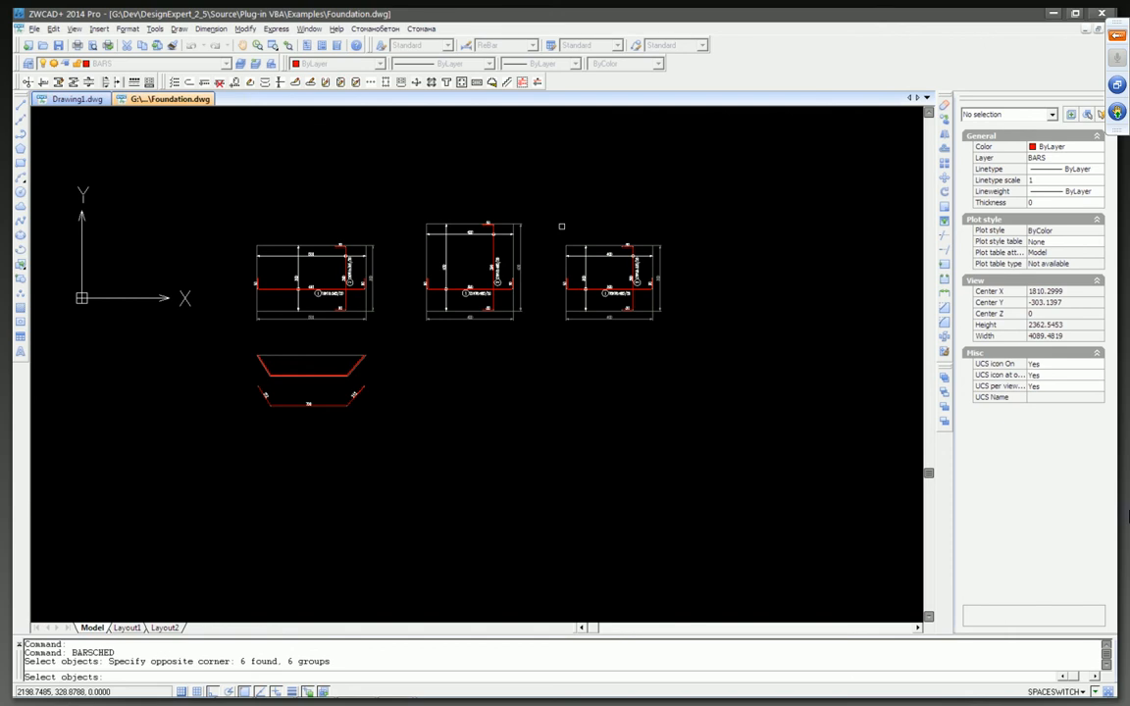
scroll(560, 226, "up", 3)
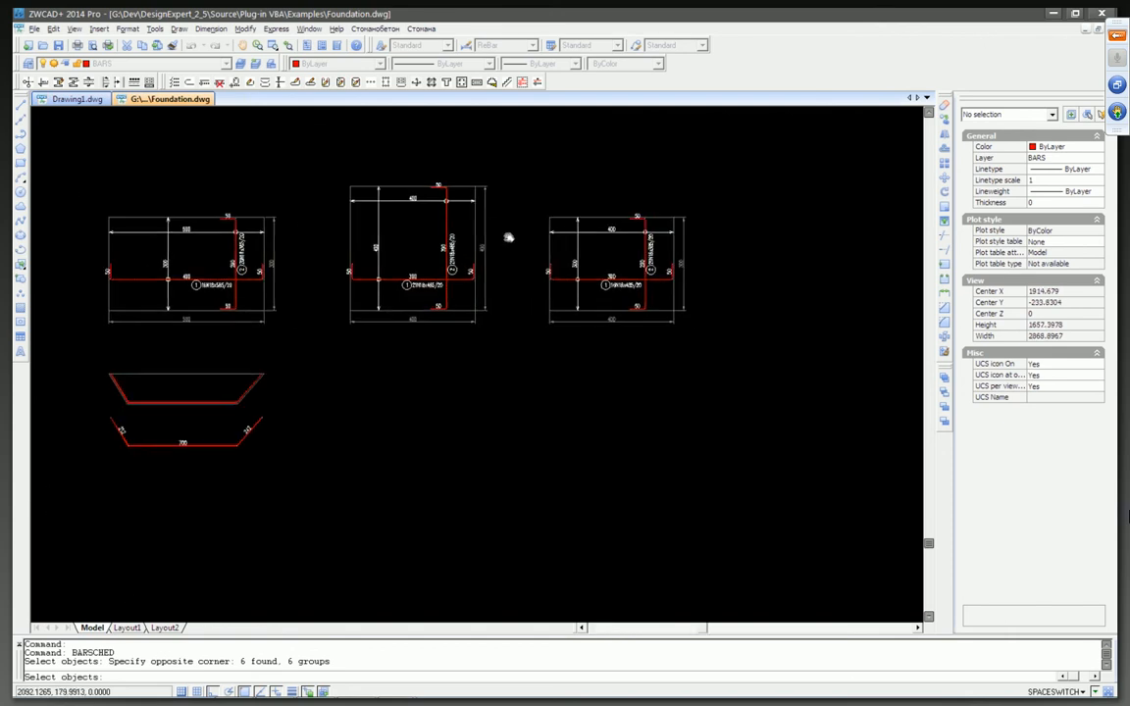
middle_click_drag(508, 236, 508, 235)
key("Return")
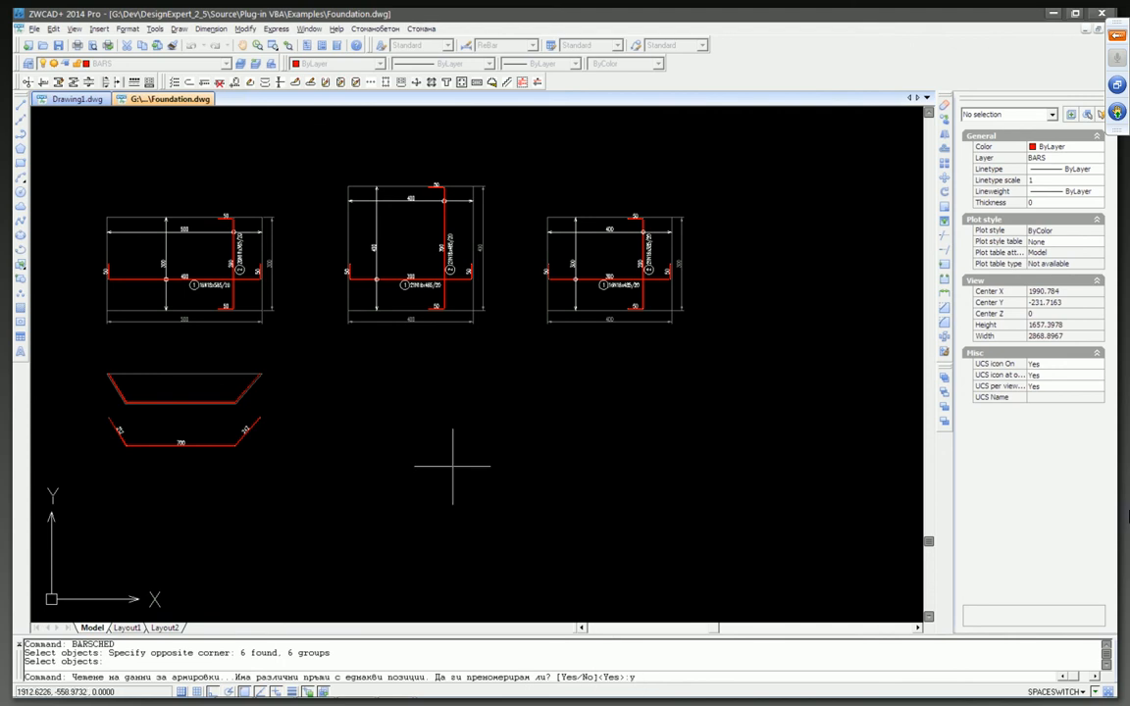
key("Return")
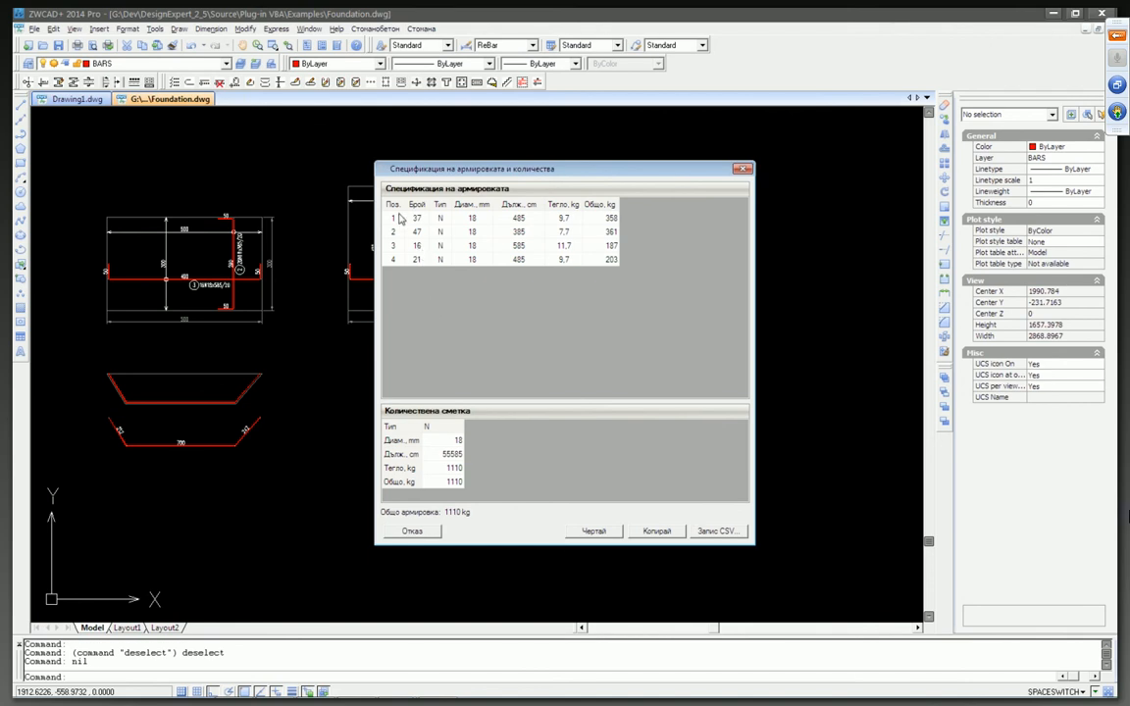
Step: Review the positions in the reinforcement schedule and the total weight in the quantity table
left_click_drag(397, 217, 395, 271)
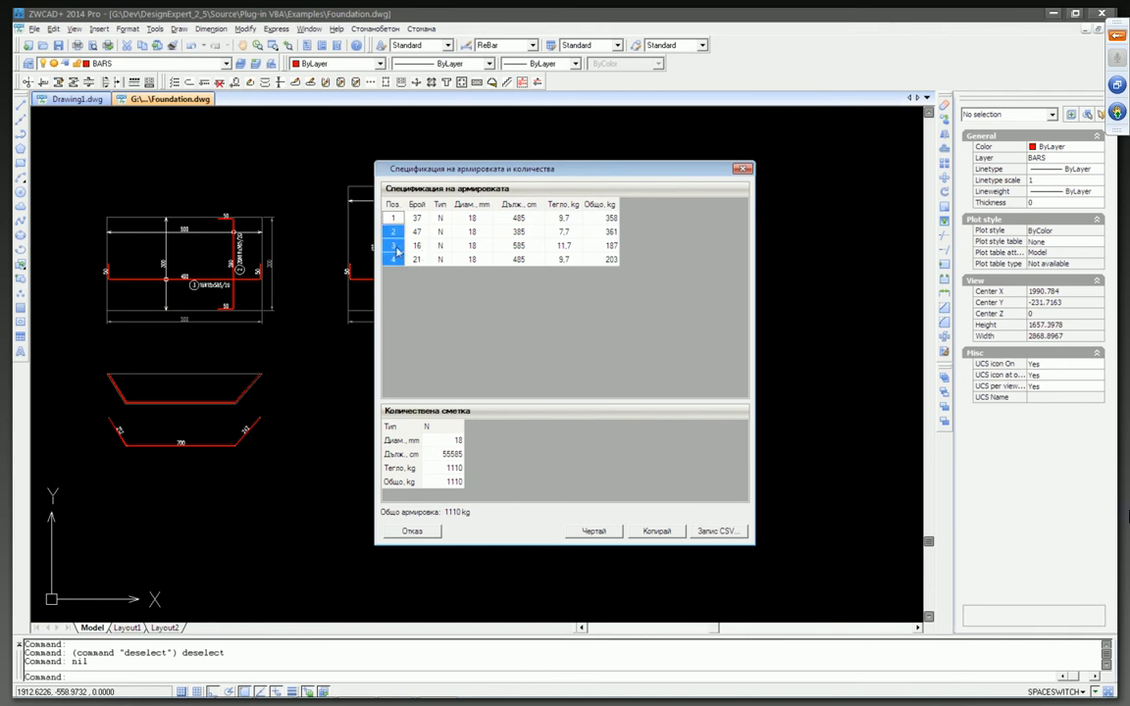
left_click(397, 223)
left_click(393, 250)
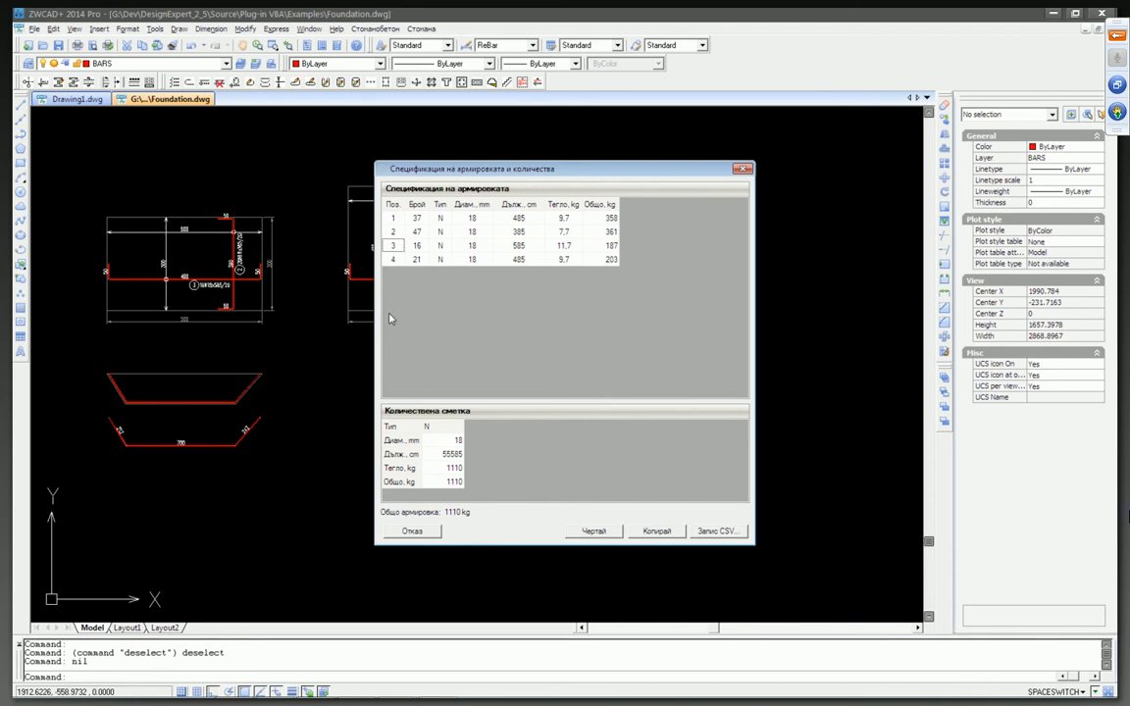
left_click(439, 481)
Step: Copy the reinforcement schedule and quantities, switch to Excel and paste them into a blank workbook starting at cell A1
left_click(658, 533)
left_click(506, 235)
mouse_move(61, 702)
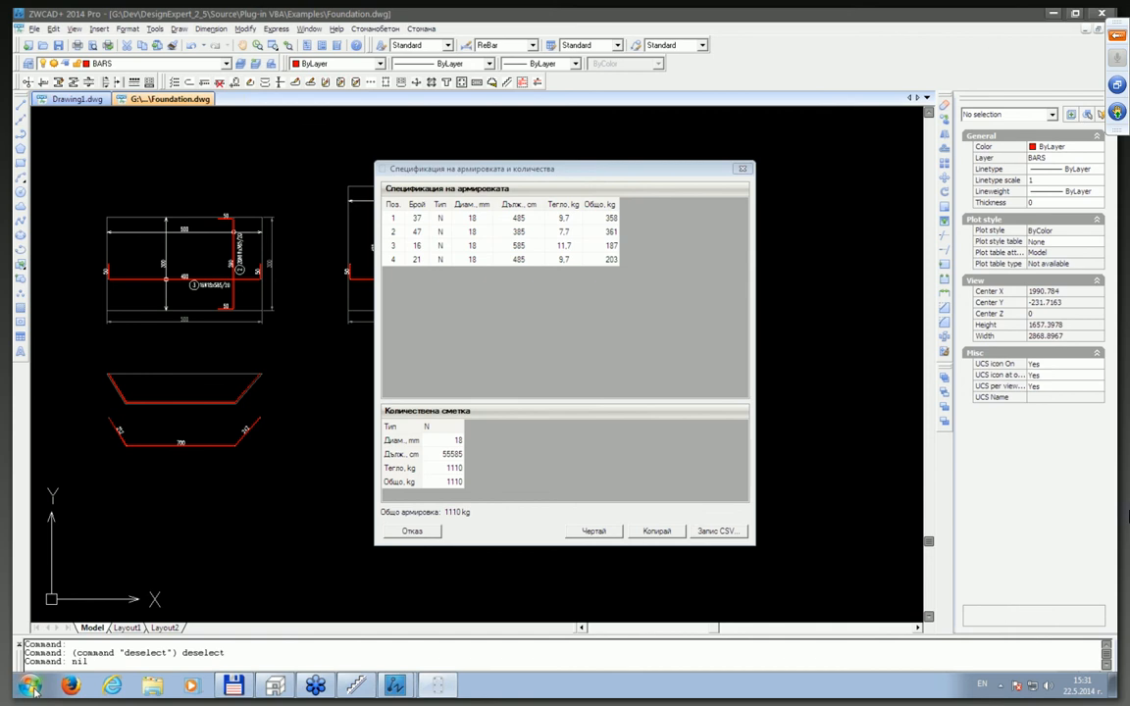
left_click(31, 687)
left_click(221, 376)
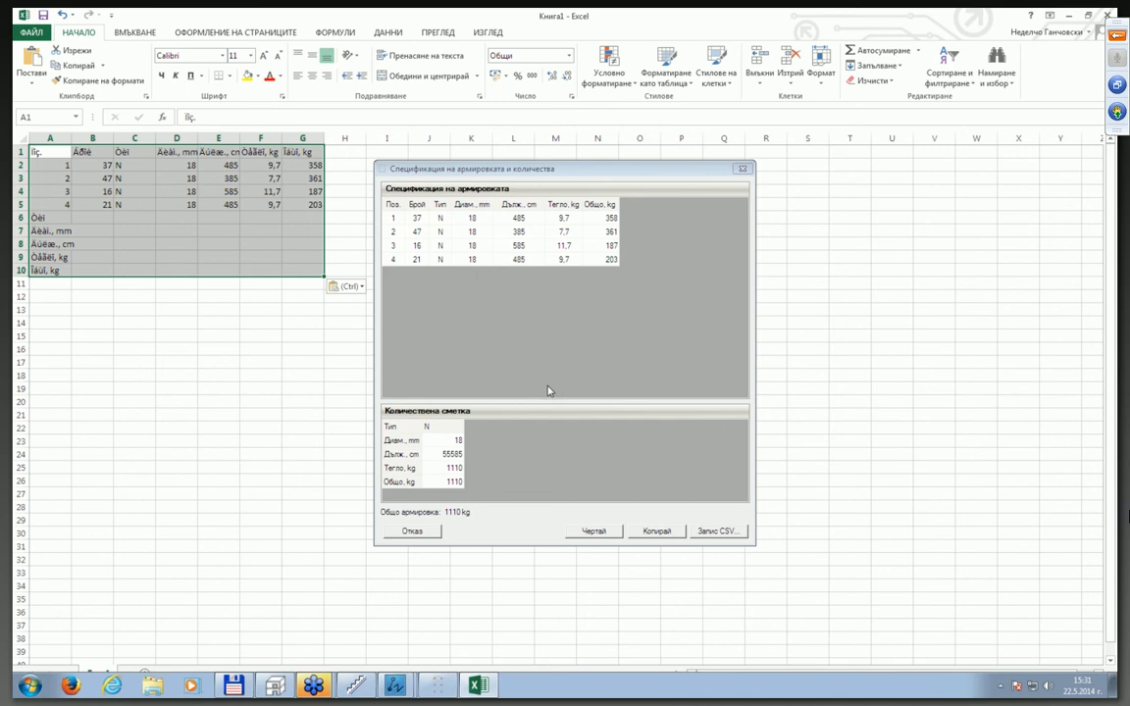
left_click(244, 285)
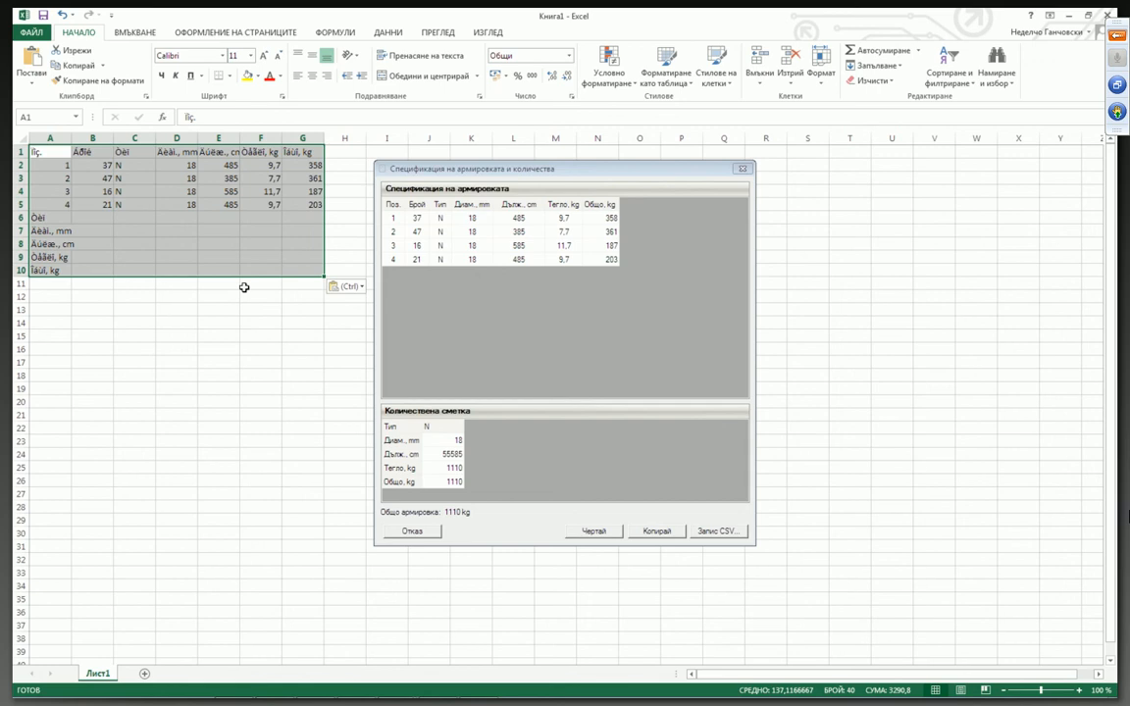
Step: Restore the Excel window to a smaller size and move it below the reinforcement schedule dialog
double_click(675, 17)
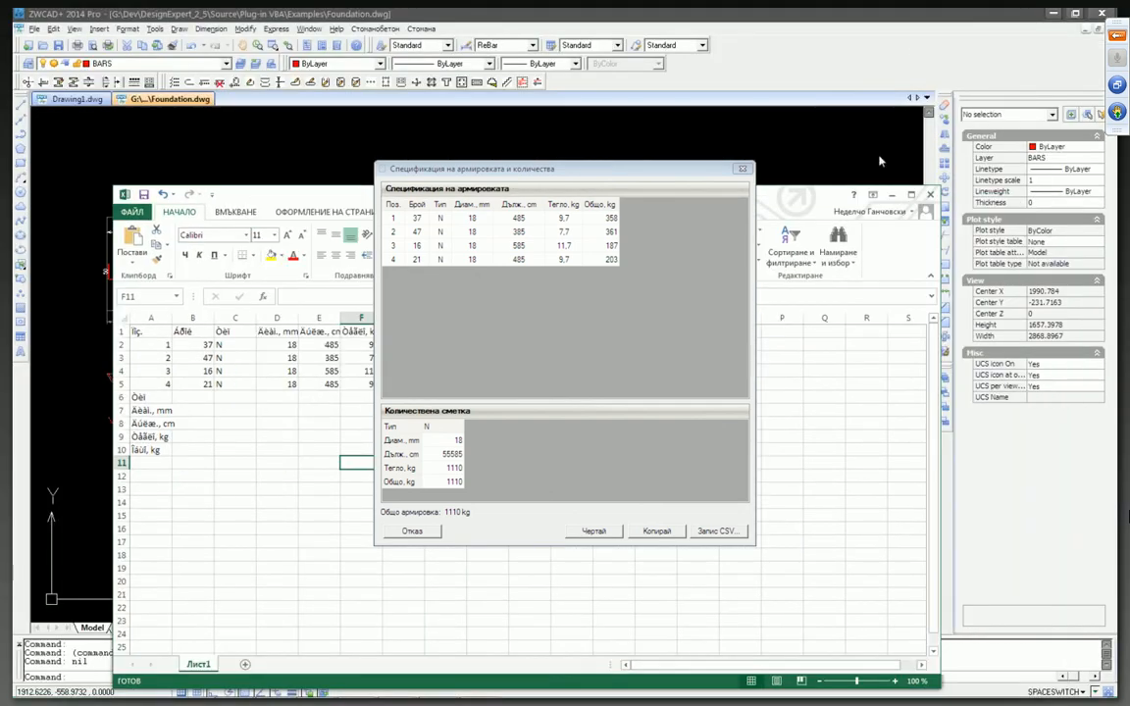
left_click_drag(280, 193, 56, 214)
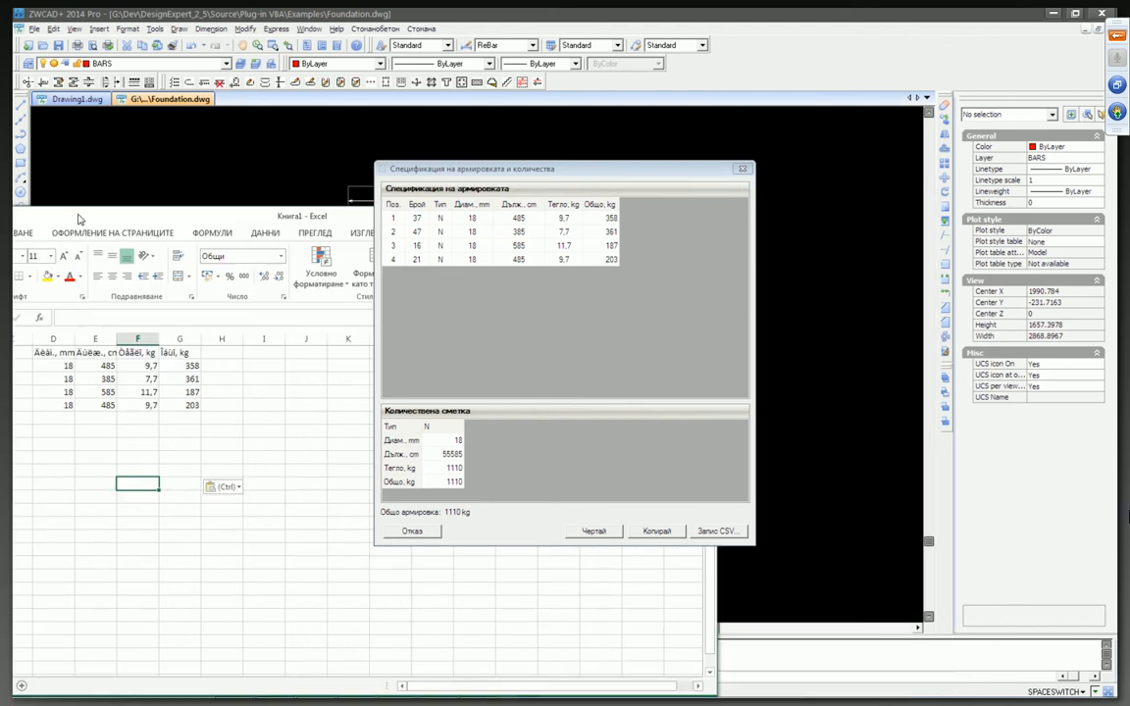
left_click_drag(327, 277, 423, 566)
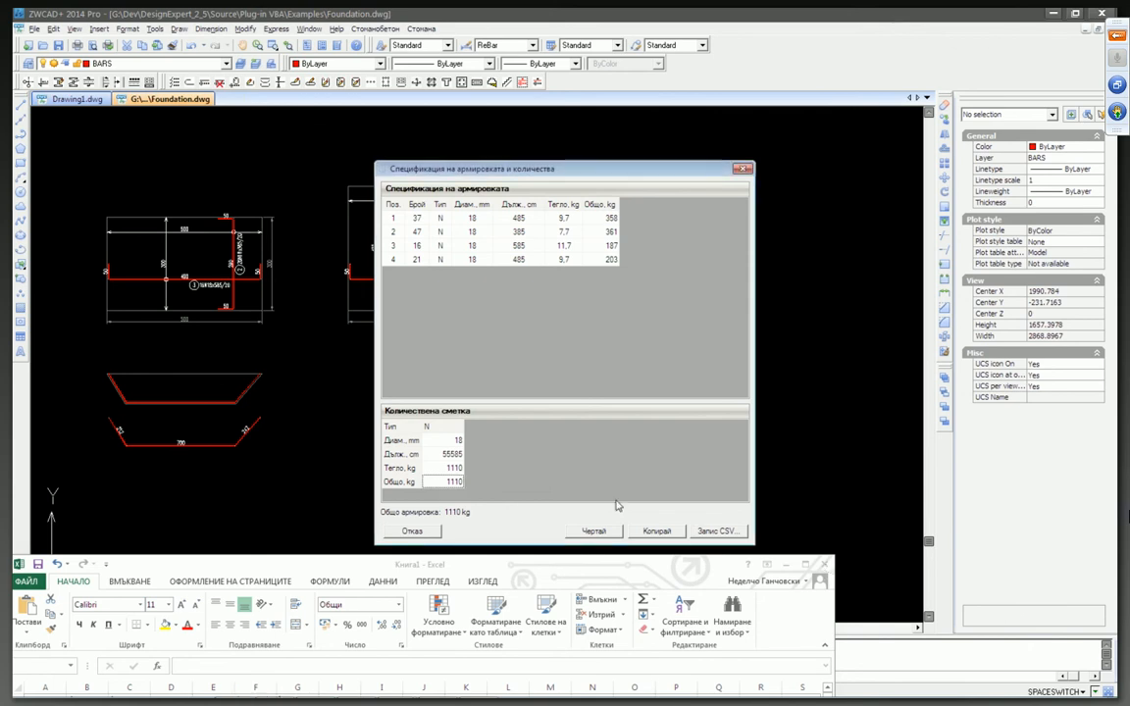
Step: Compare the bar lengths of positions 1 and 4 in the reinforcement schedule
left_click(484, 247)
left_click(693, 568)
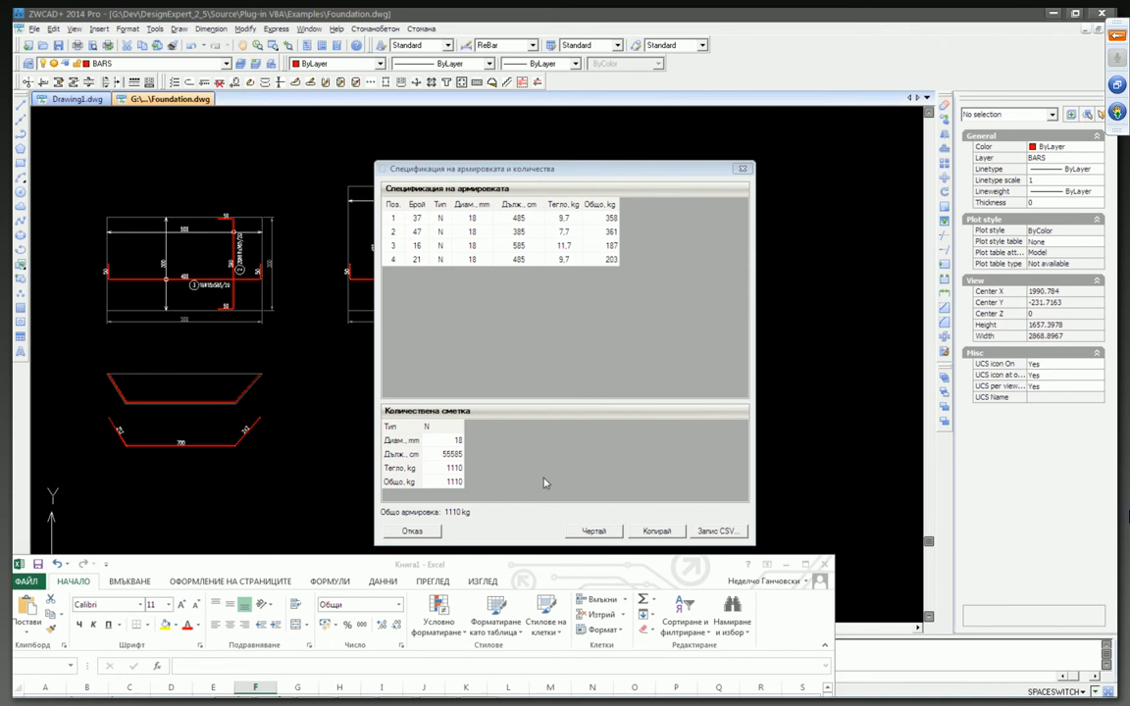
left_click(531, 224)
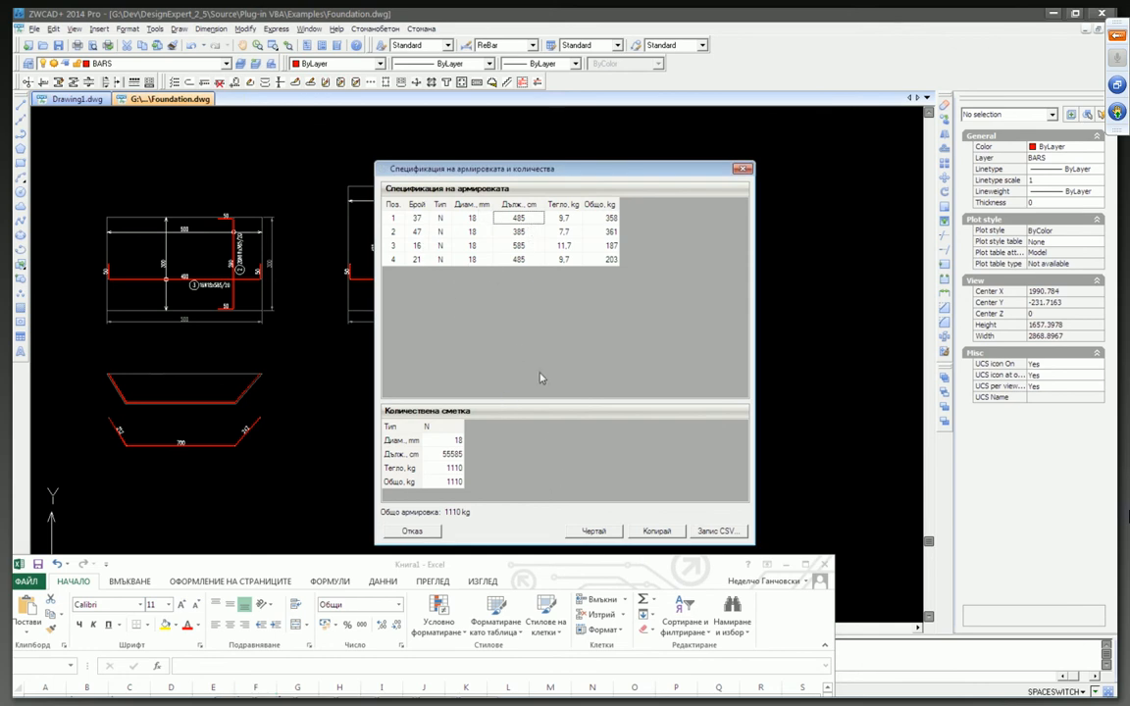
left_click(519, 260)
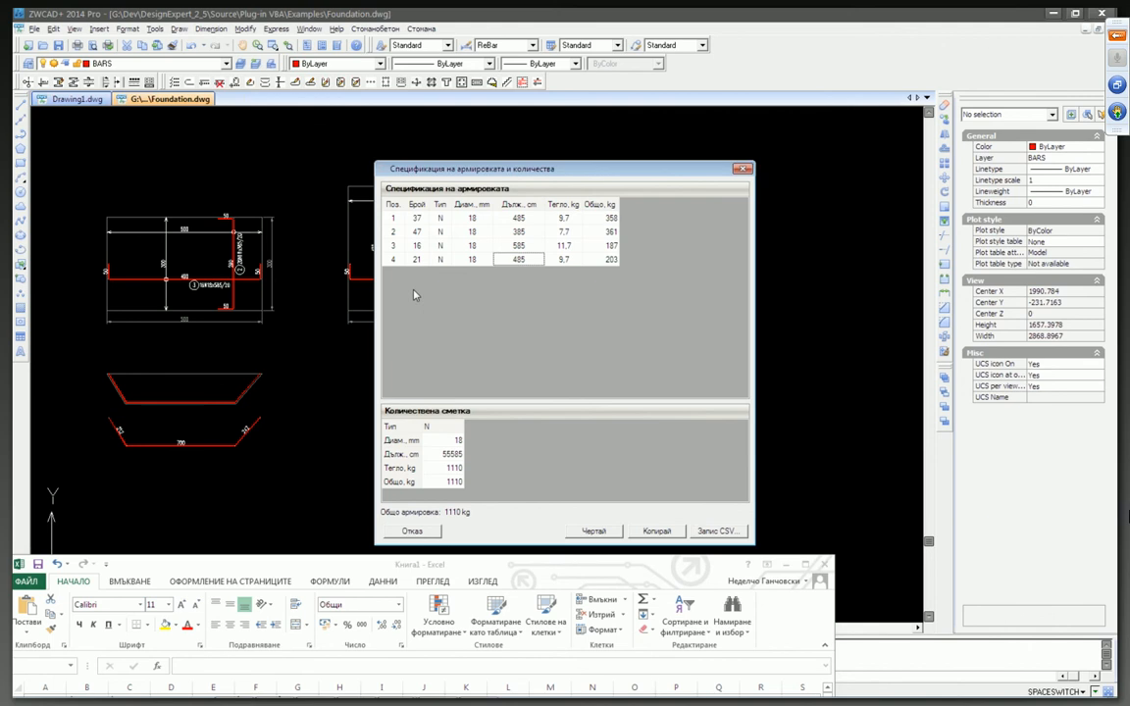
Step: Draw the schedule and quantity tables below the middle foundation plan, discarding the unsaved Excel workbook, and close the schedule dialog
left_click(592, 533)
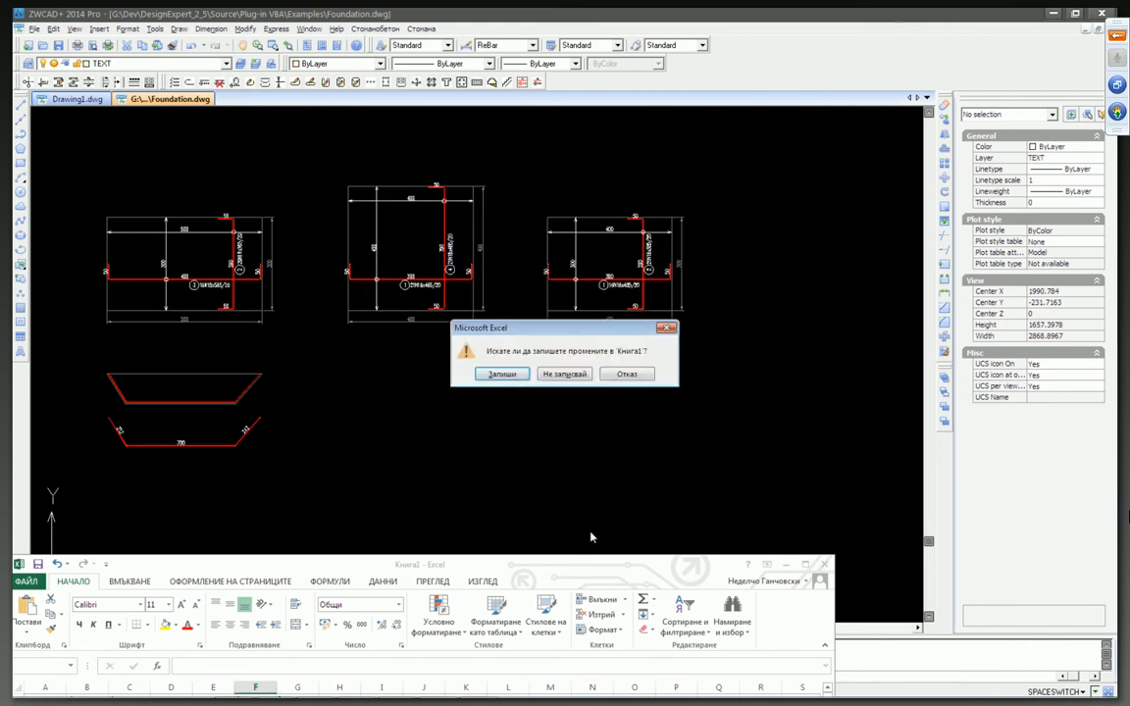
left_click(549, 374)
mouse_move(584, 411)
middle_mouse_down()
mouse_move(517, 410)
mouse_move(527, 392)
middle_mouse_up()
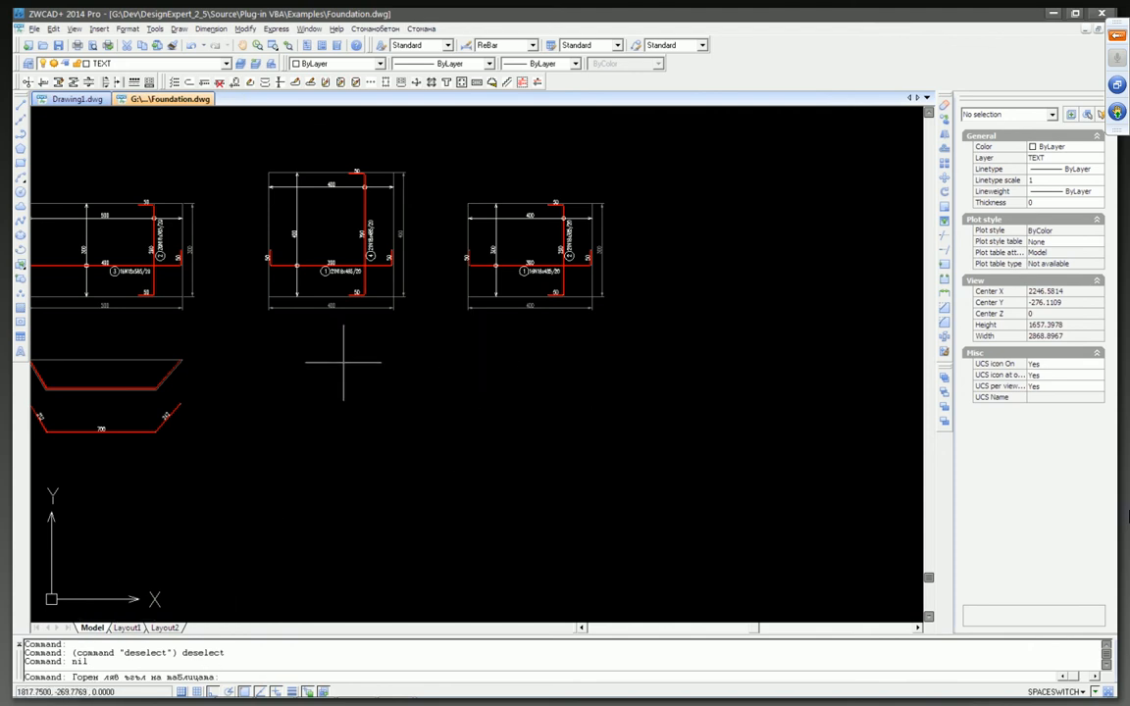
middle_click_drag(343, 362, 549, 398)
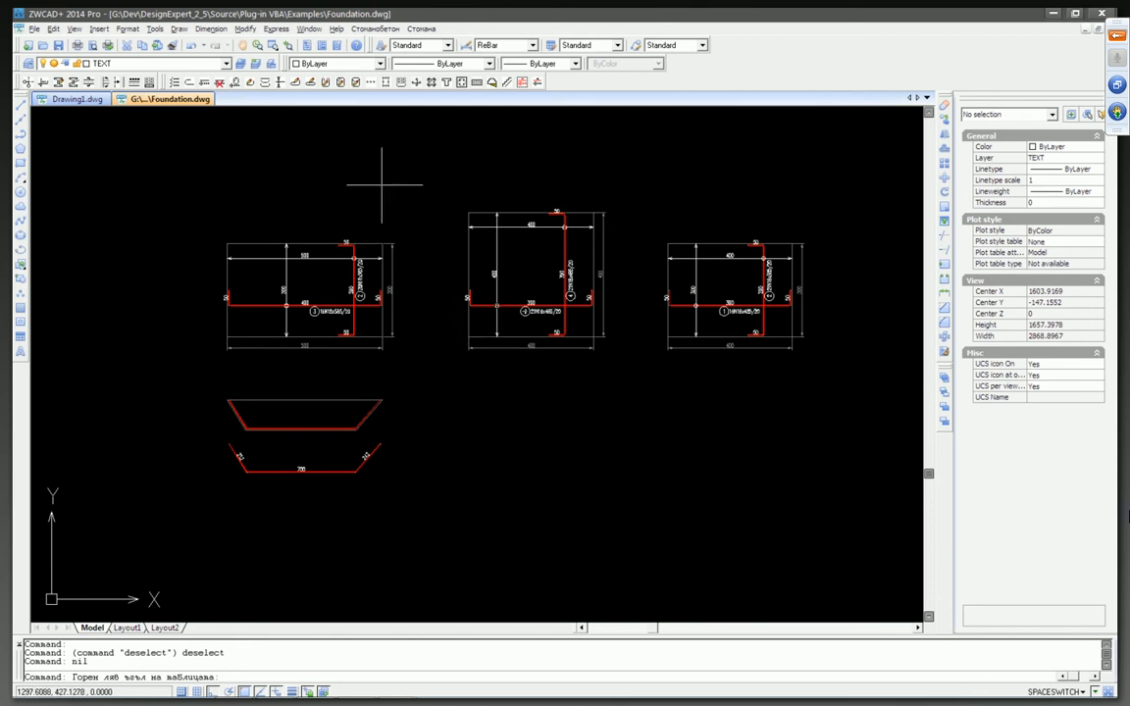
left_click(571, 413)
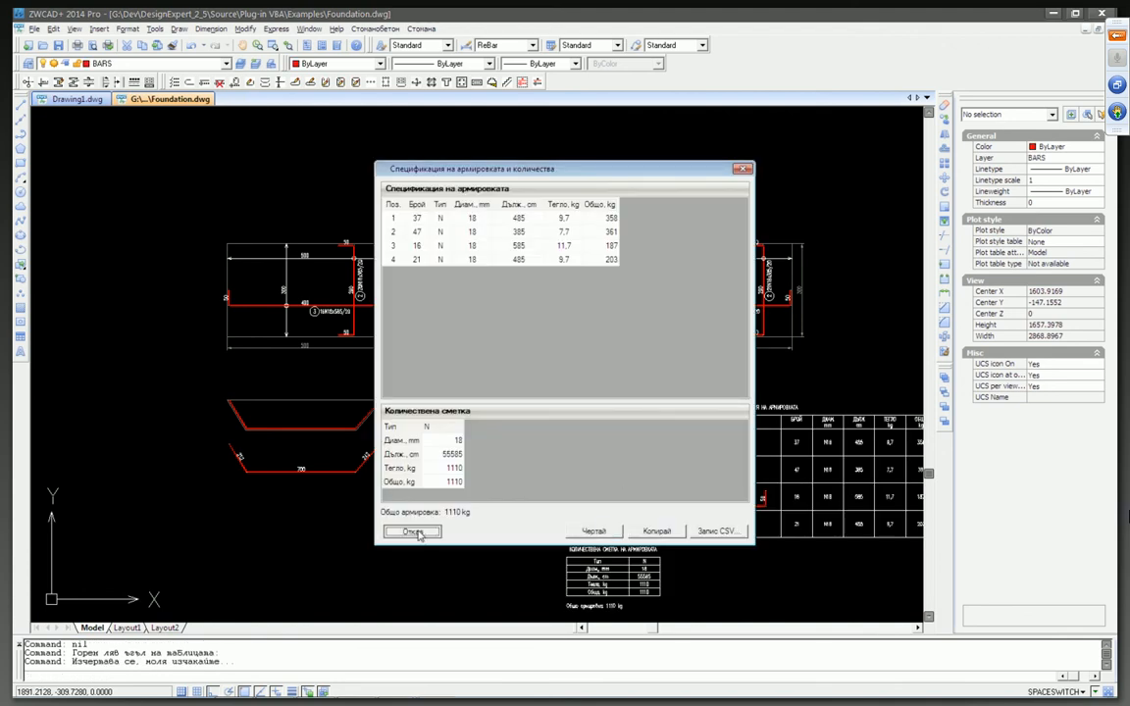
left_click(414, 531)
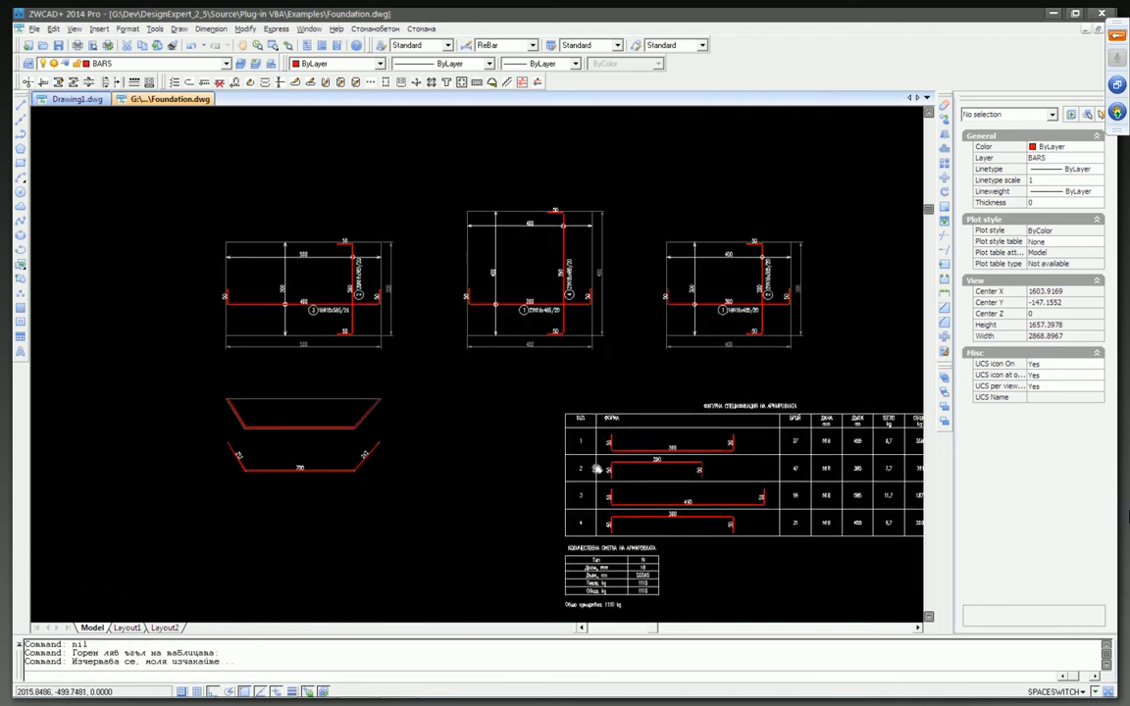
Step: Examine the bar shapes and values in the drawn reinforcement schedule and the quantity table below it
scroll(500, 323, "up", 4)
scroll(511, 319, "down", 4)
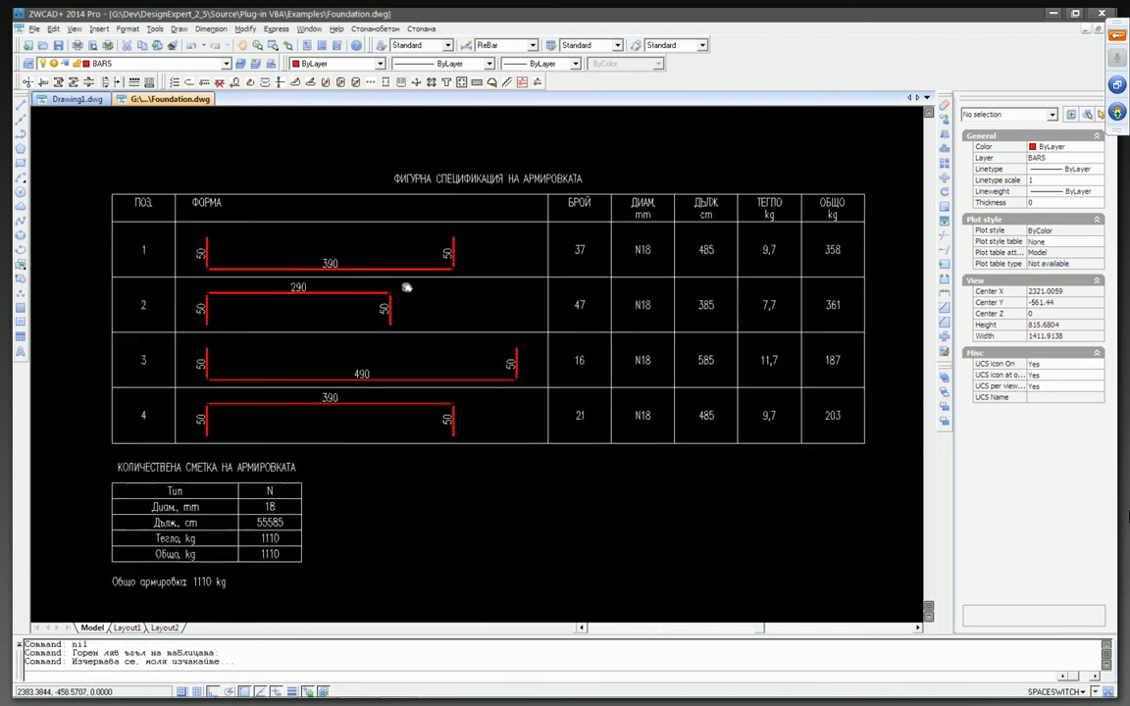
scroll(242, 380, "up", 3)
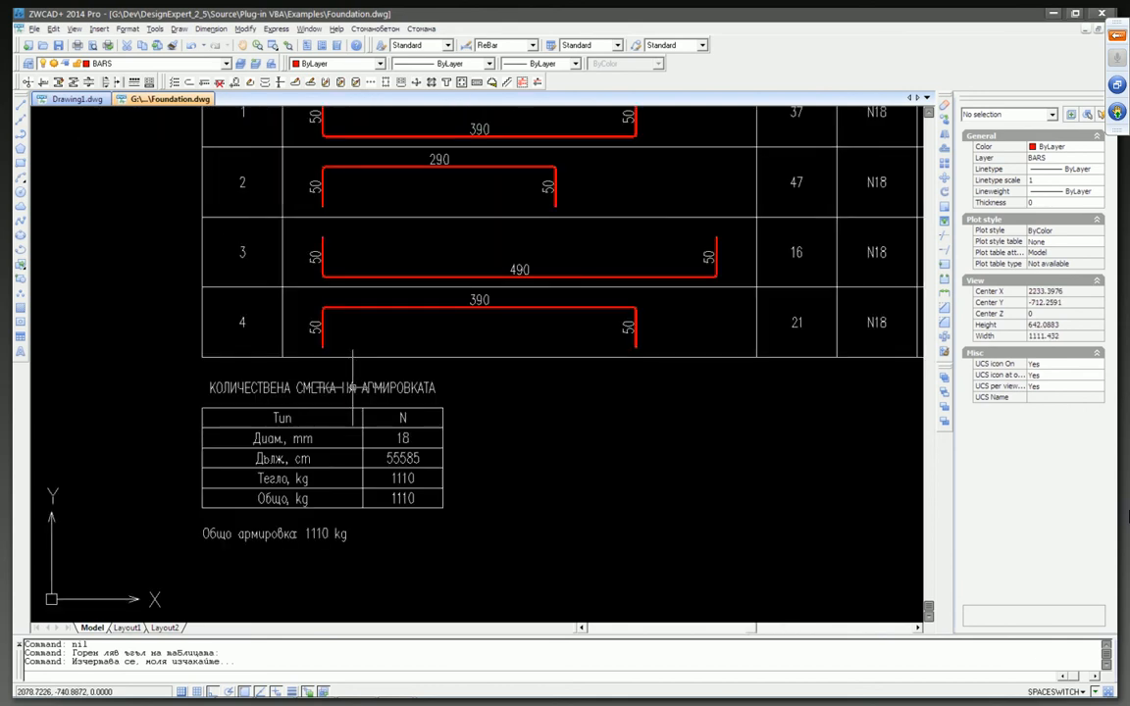
scroll(412, 442, "down", 4)
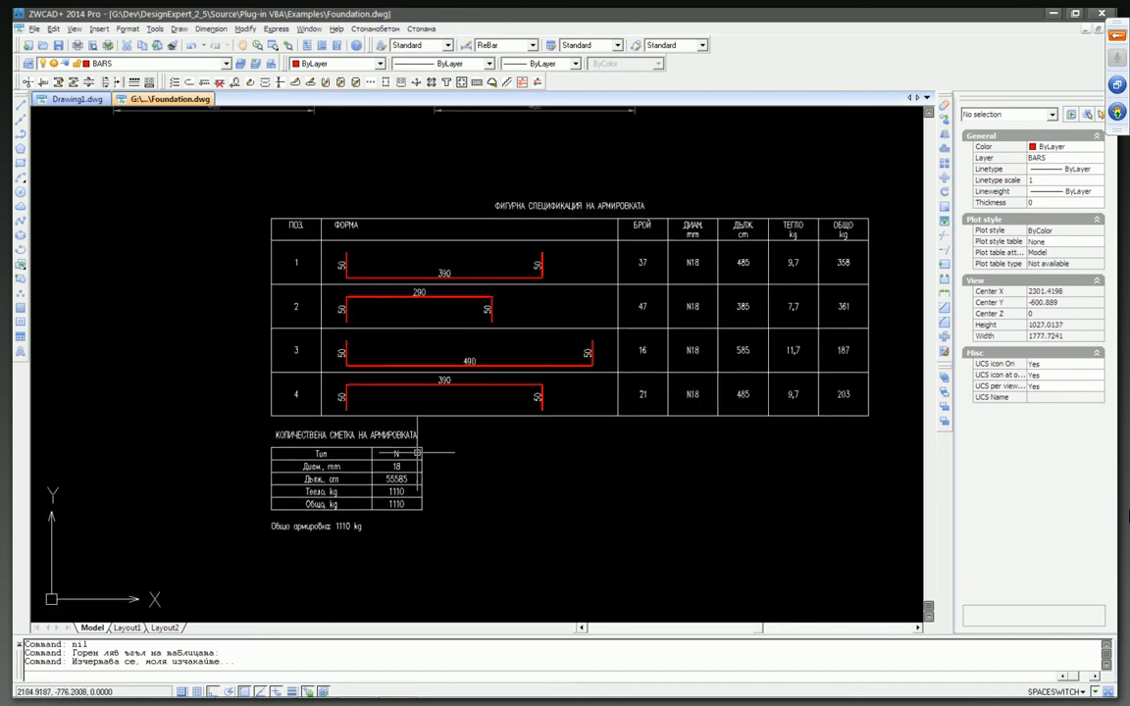
Step: Compare the bar labels in the three foundation plans with the positions in the drawn reinforcement schedule
middle_click_drag(430, 501, 513, 509)
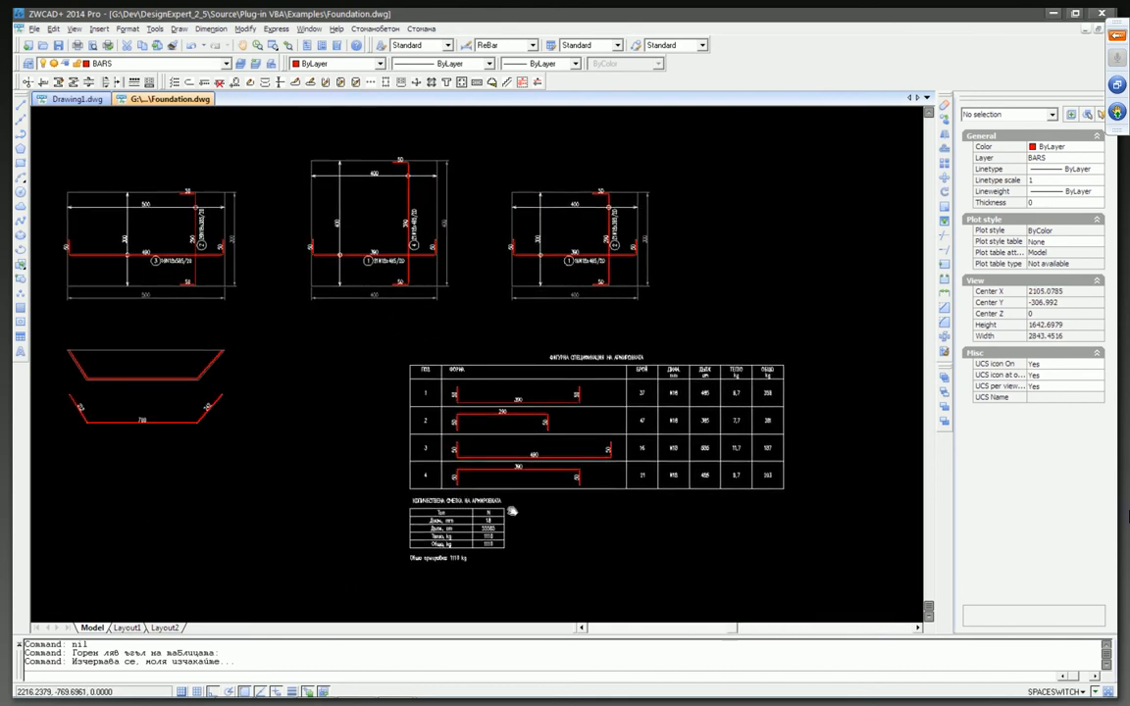
middle_click_drag(357, 308, 428, 311)
scroll(254, 288, "up", 2)
middle_click_drag(275, 270, 244, 274)
middle_click_drag(316, 262, 305, 272)
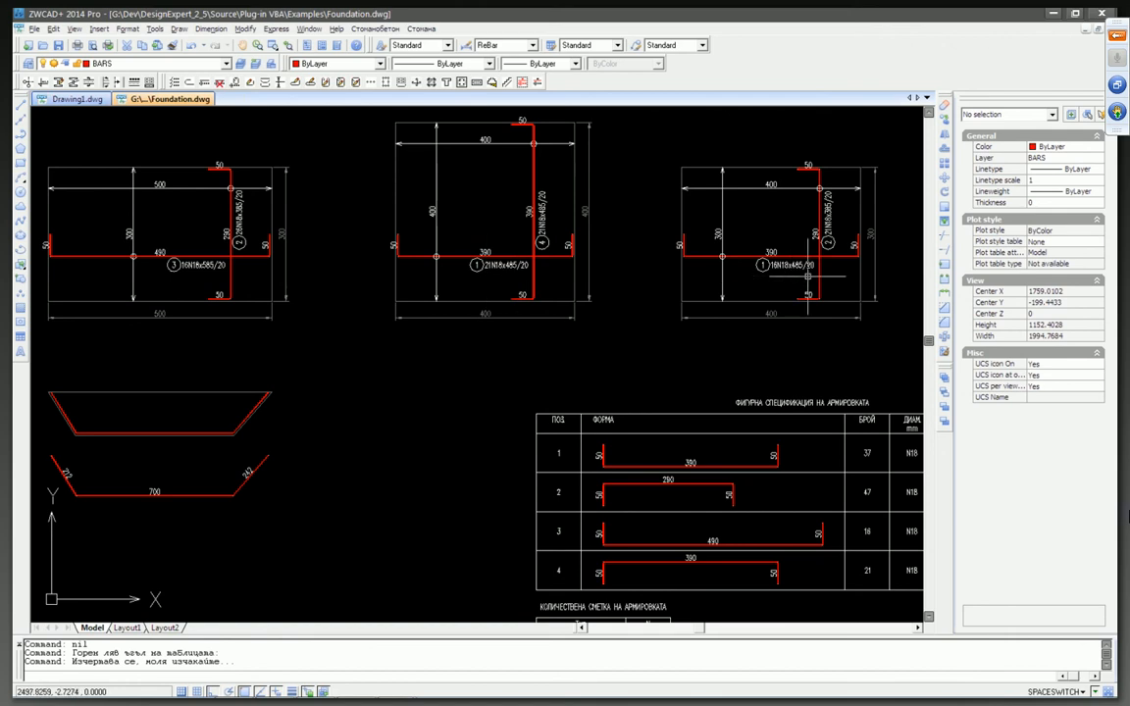
scroll(807, 275, "down", 1)
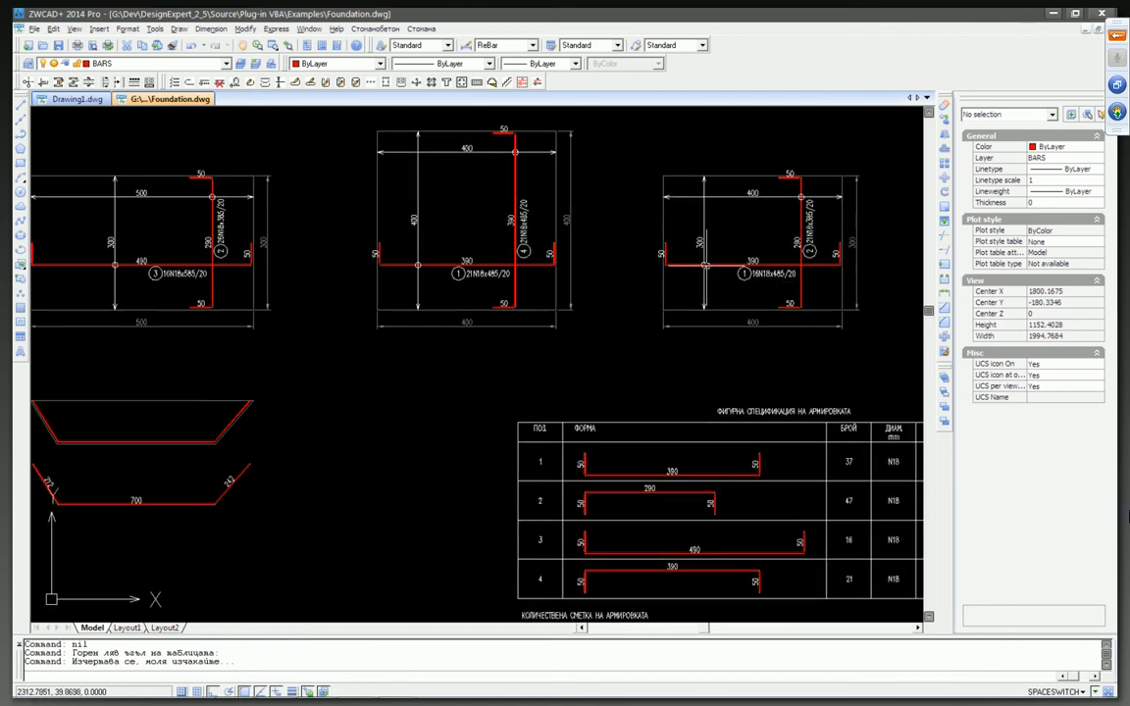
scroll(705, 265, "down", 2)
mouse_move(705, 265)
middle_mouse_down()
mouse_move(648, 255)
mouse_move(640, 237)
middle_mouse_up()
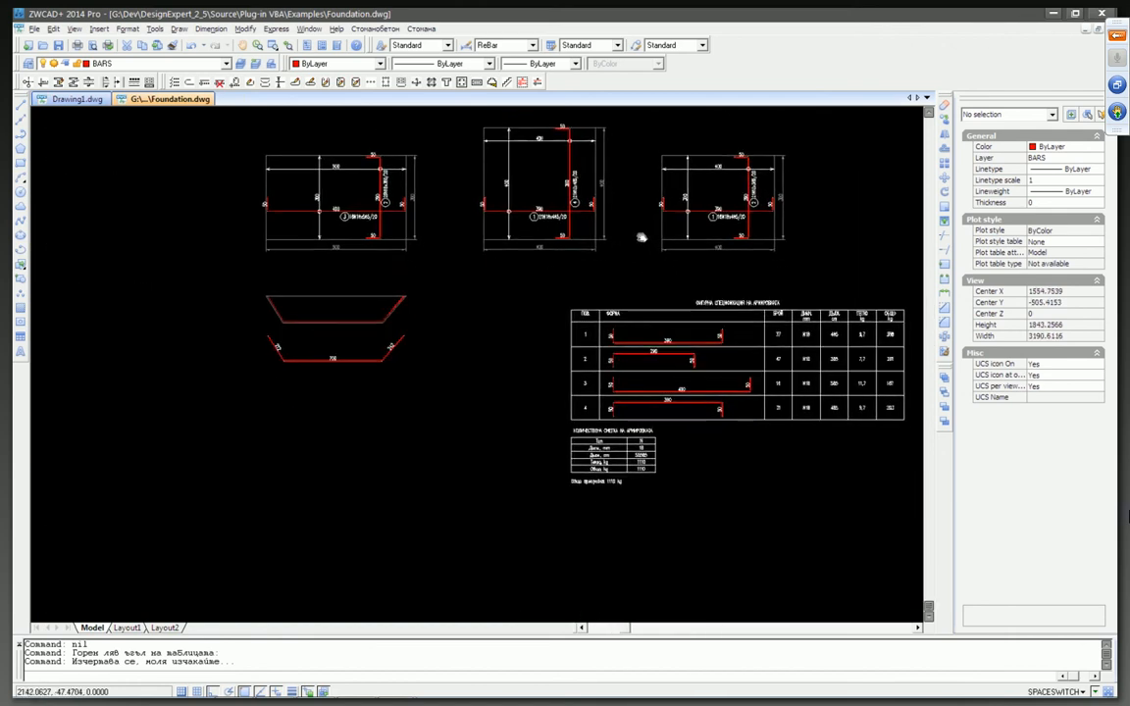
scroll(642, 236, "up", 2)
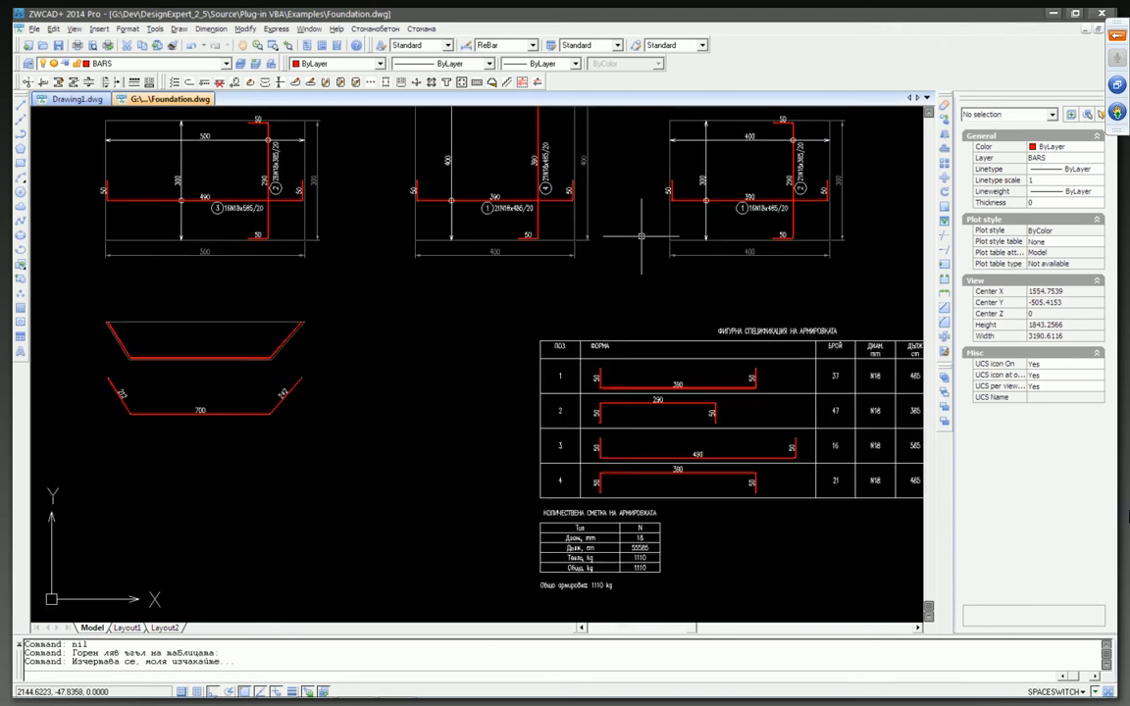
scroll(642, 236, "down", 3)
mouse_move(643, 236)
middle_mouse_down()
mouse_move(630, 238)
mouse_move(644, 238)
middle_mouse_up()
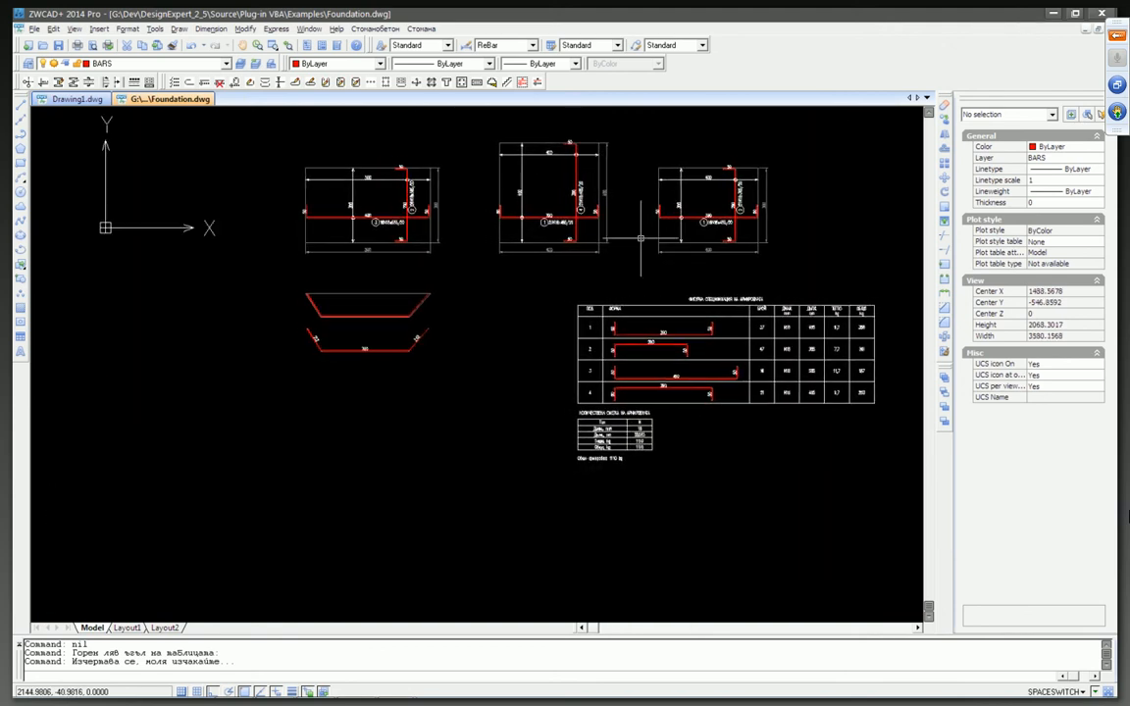
Step: Erase the trapezoidal section and its bent bar below the 500 x 300 foundation plan
left_click(431, 269)
left_click(299, 371)
type("E")
key("Return")
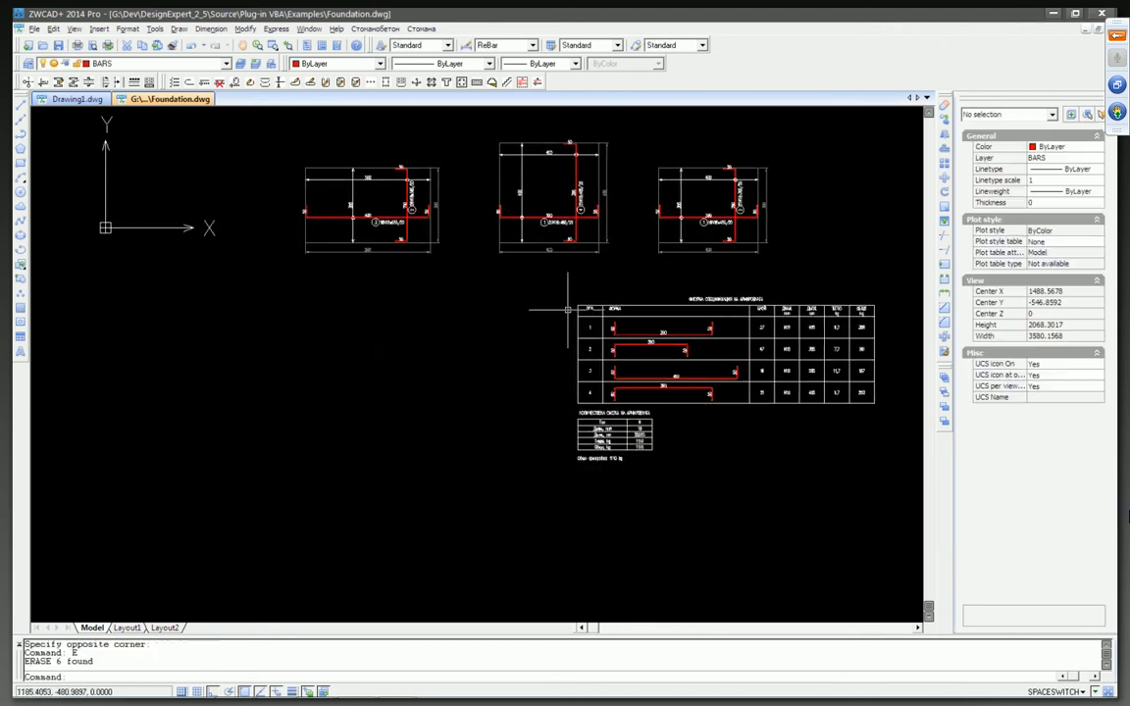
Step: Examine the three foundation plans together with the schedule and quantity tables below them
scroll(605, 303, "up", 5)
mouse_move(613, 277)
middle_mouse_down()
mouse_move(547, 270)
mouse_move(549, 361)
mouse_move(534, 328)
middle_mouse_up()
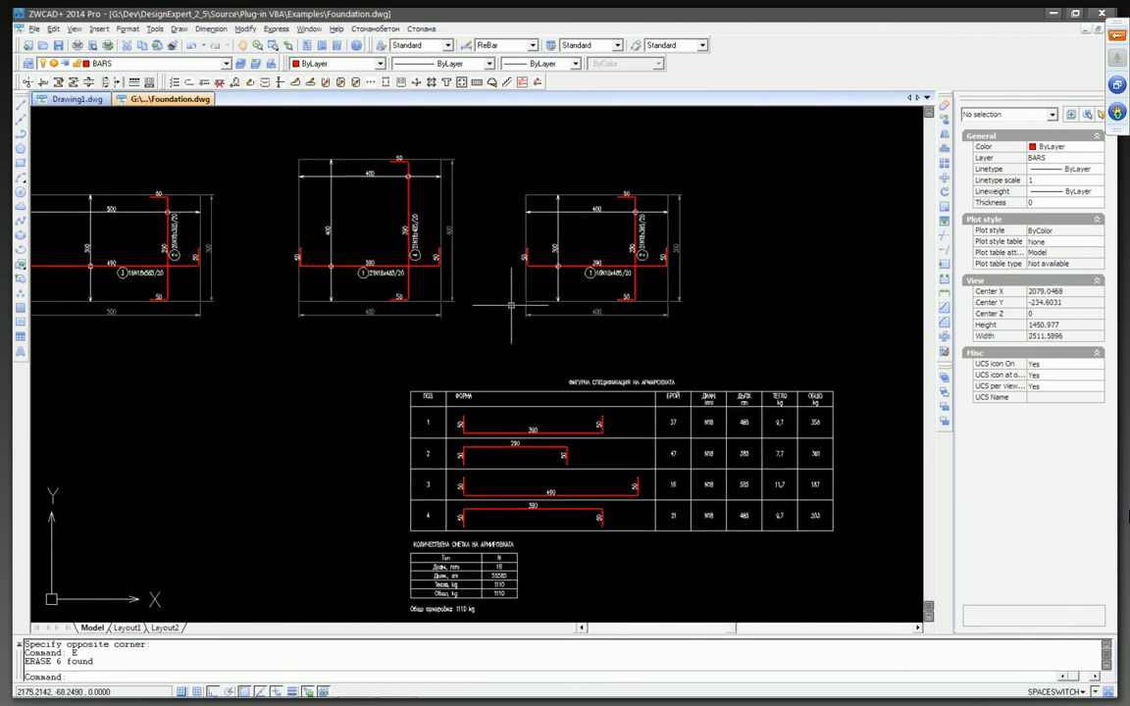
middle_click_drag(521, 268, 525, 276)
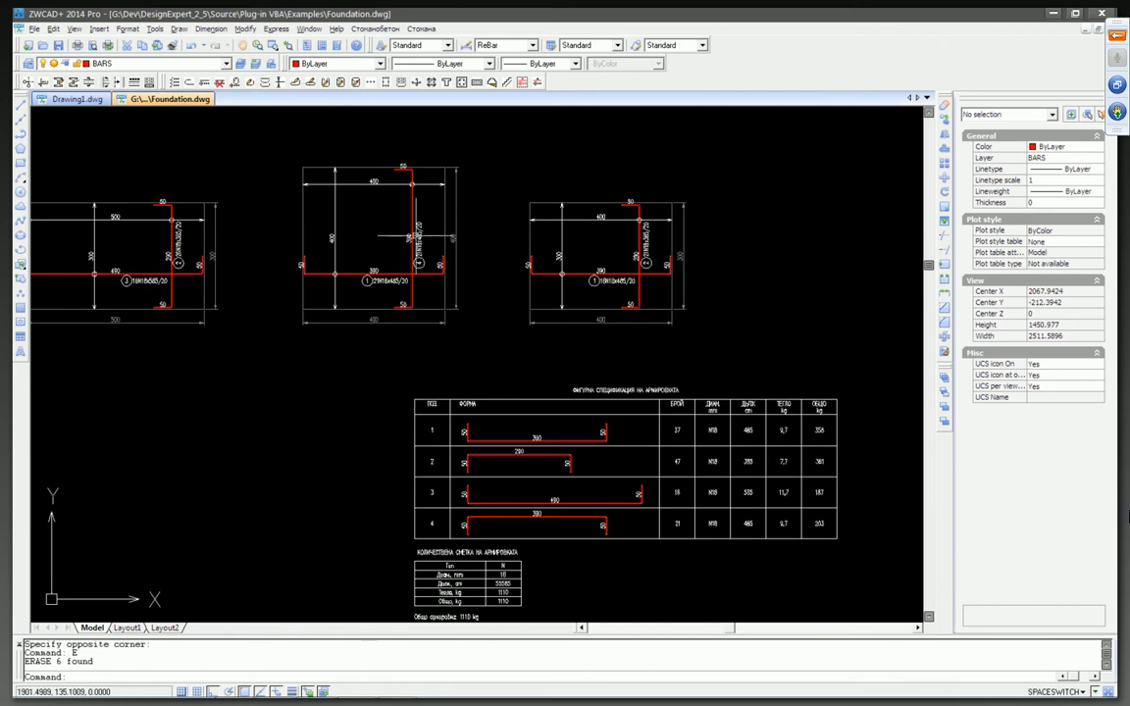
middle_click_drag(581, 259, 591, 193)
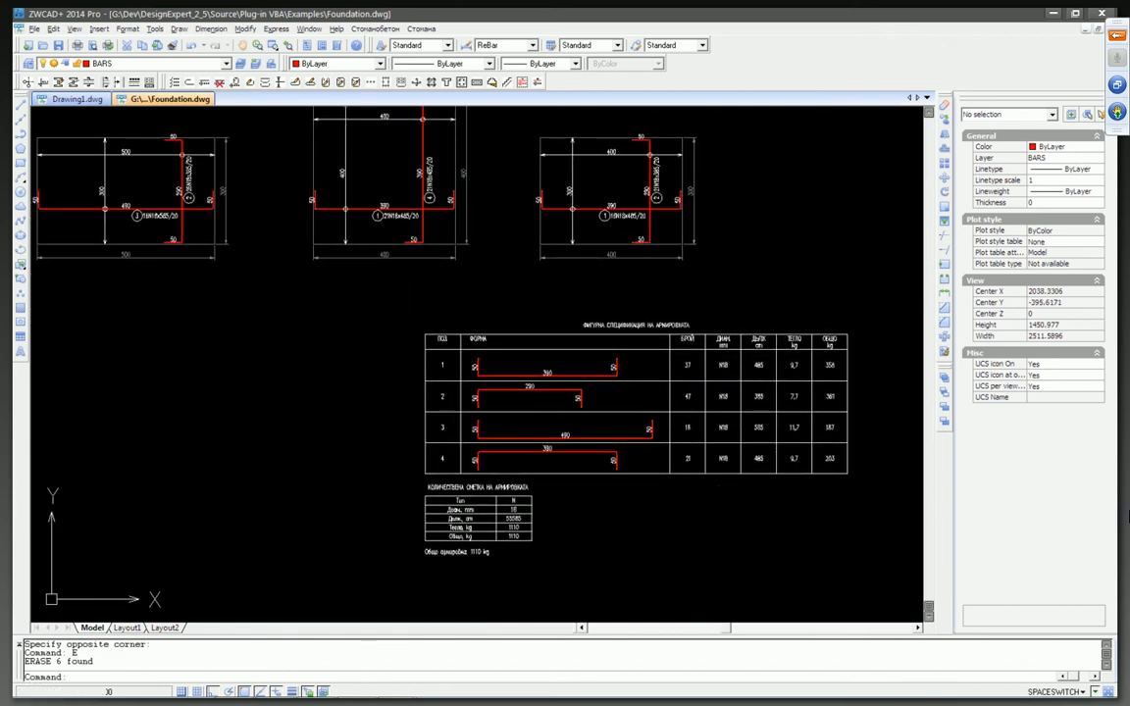
scroll(578, 309, "down", 2)
middle_click_drag(574, 308, 625, 314)
scroll(393, 268, "up", 3)
scroll(323, 237, "down", 2)
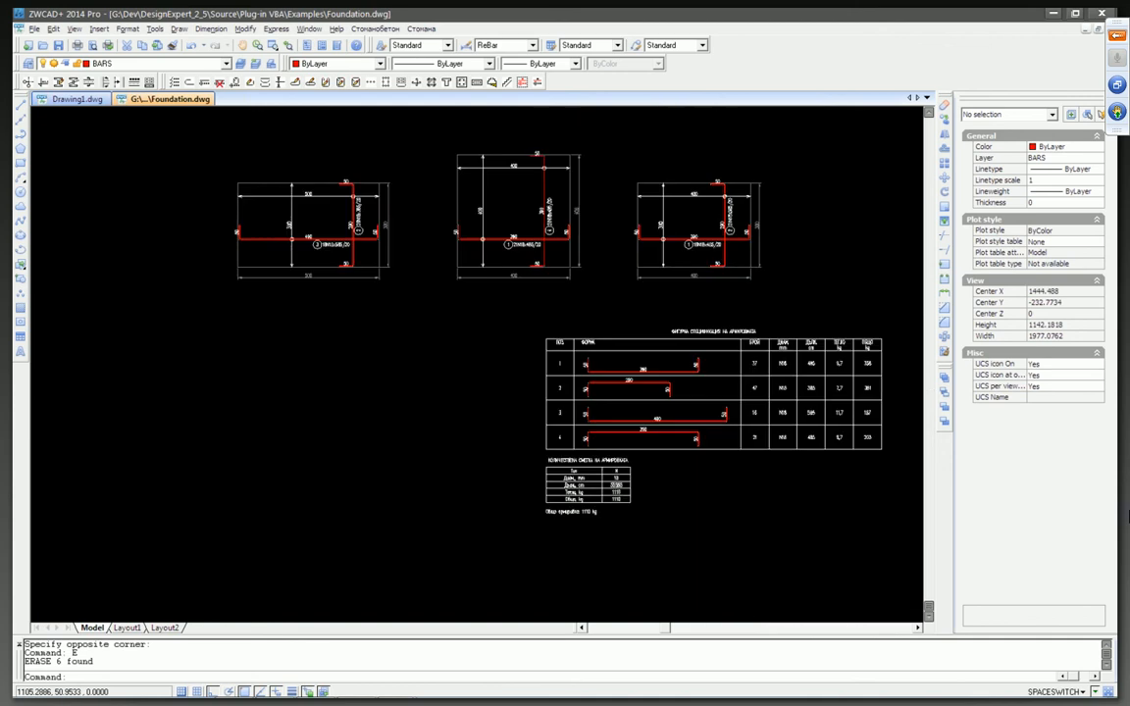
middle_click_drag(322, 236, 283, 224)
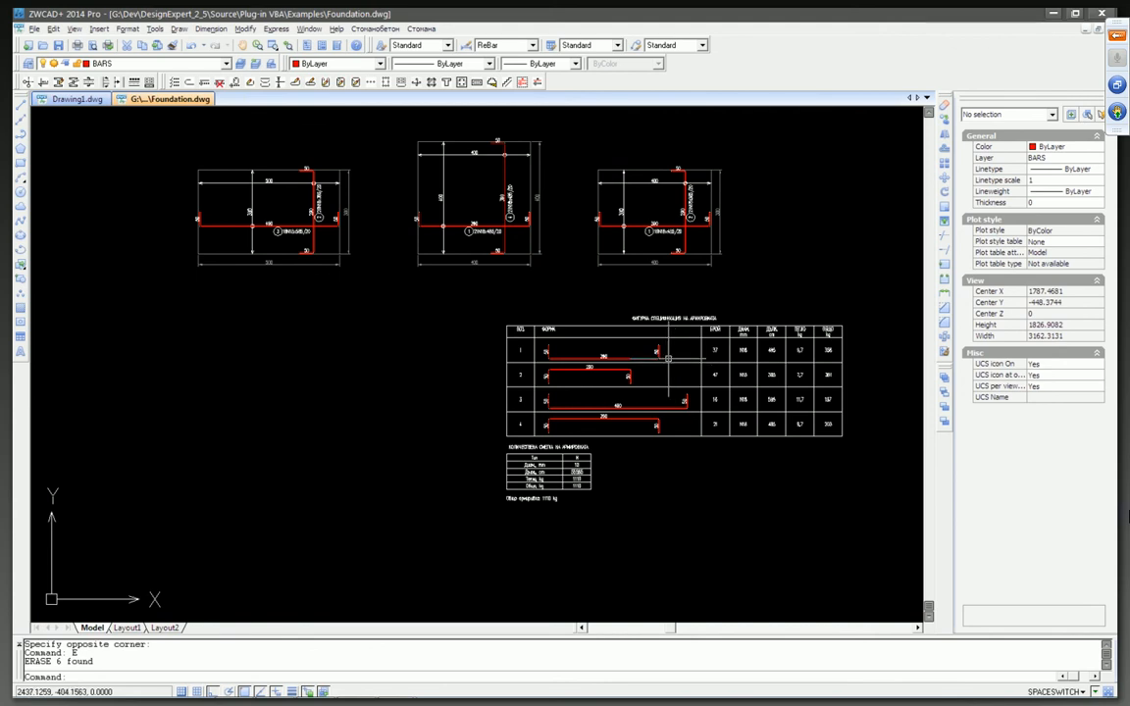
middle_click_drag(574, 295, 576, 322)
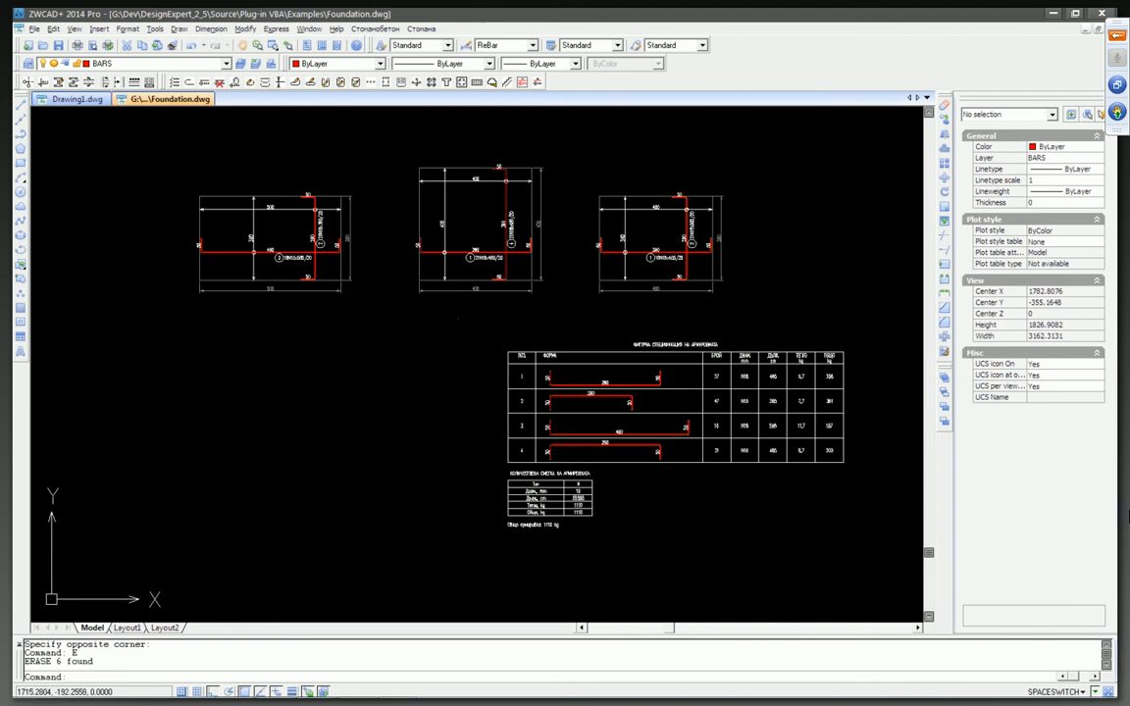
Step: Erase the drawn reinforcement schedule and the quantity table below the foundation plans
left_click(457, 320)
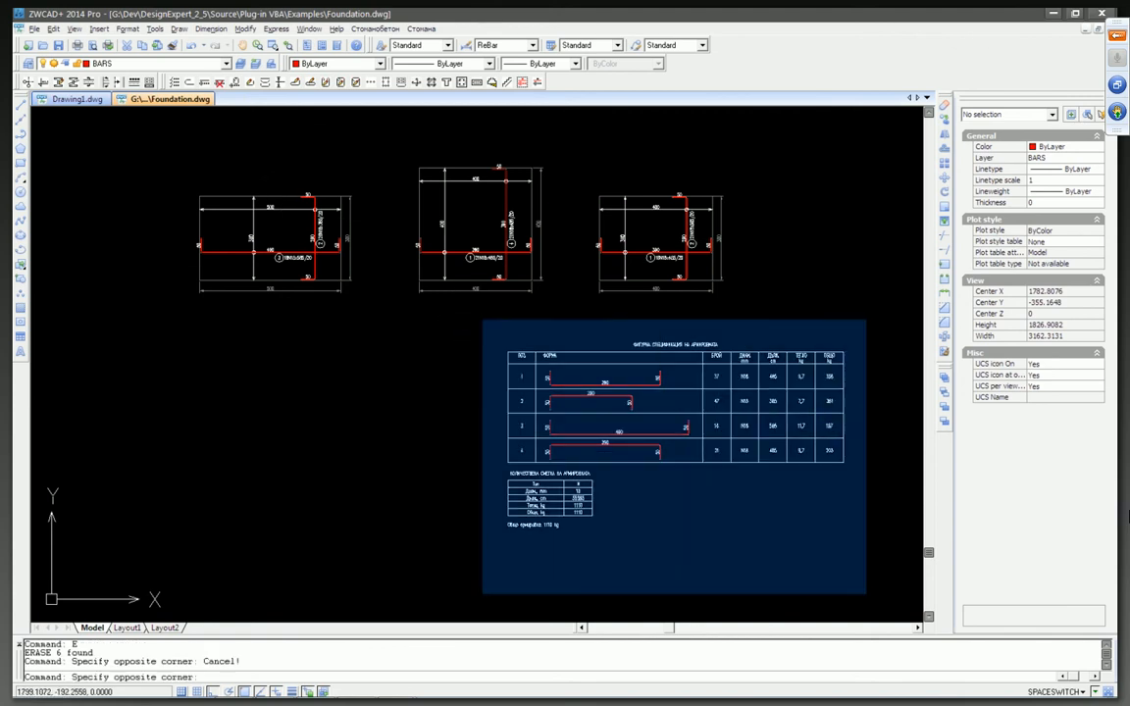
left_click(833, 554)
type("e")
key("Return")
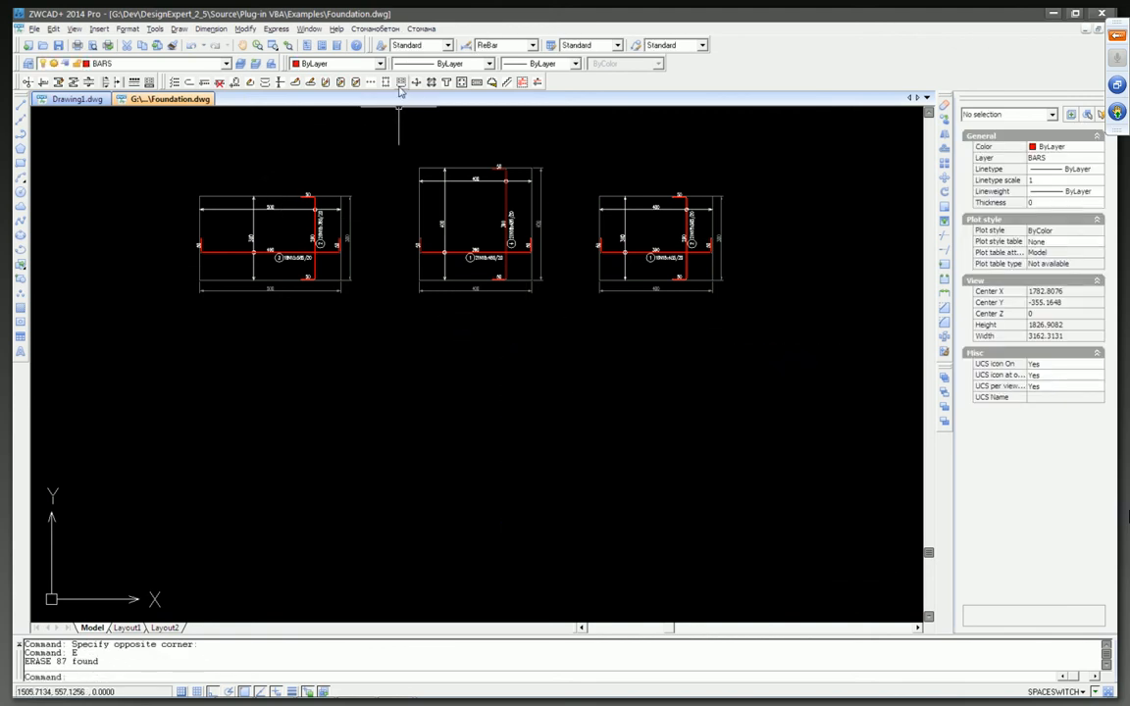
Step: Generate the reinforcement schedule from all three foundation plans, draw its tables below the rightmost plan, and close the schedule dialog
left_click(400, 87)
left_click(169, 143)
left_click(749, 354)
key("Return")
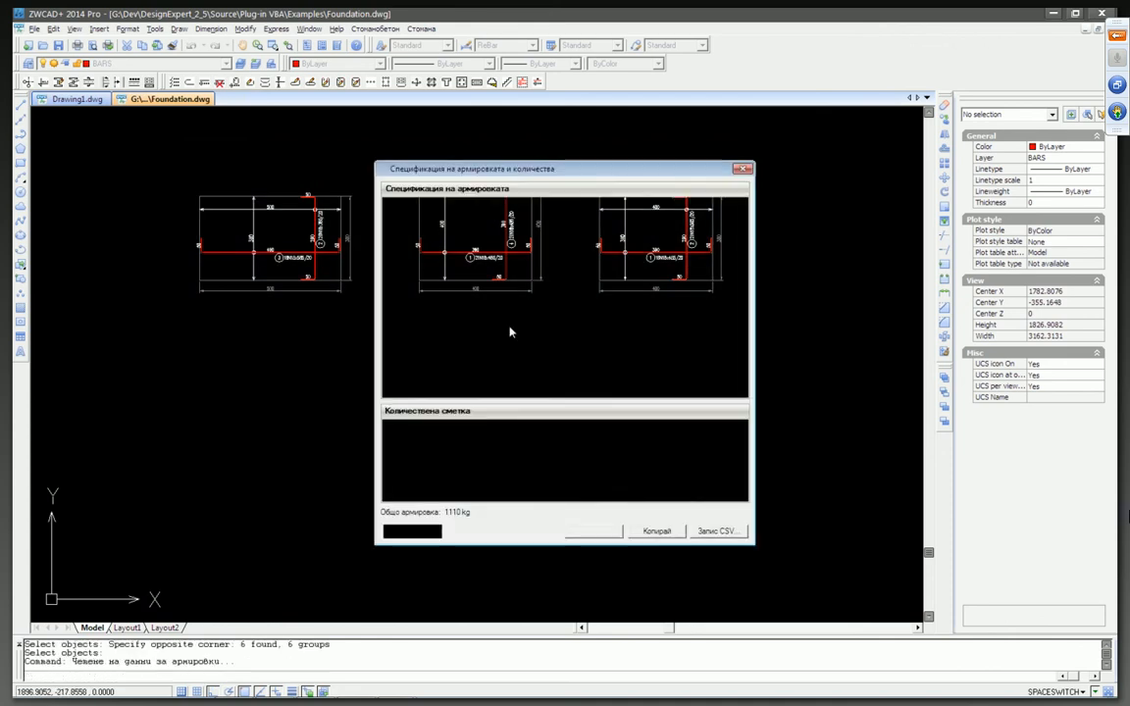
left_click(578, 533)
left_click(600, 367)
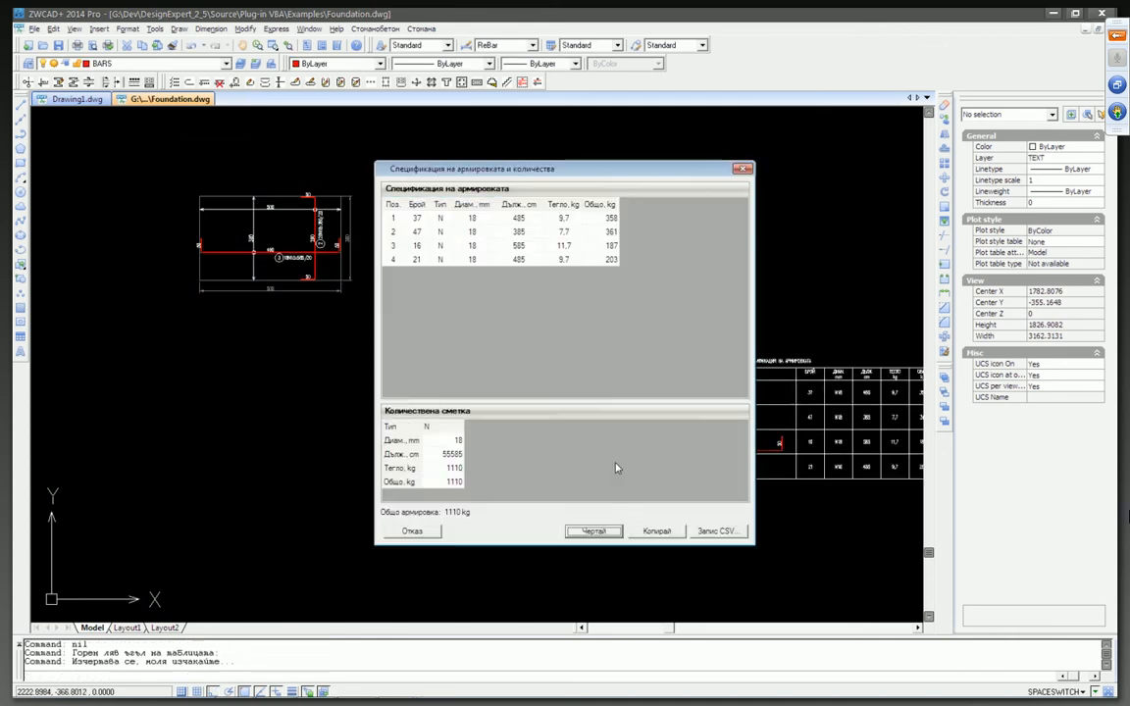
left_click(428, 531)
middle_click_drag(561, 412, 471, 395)
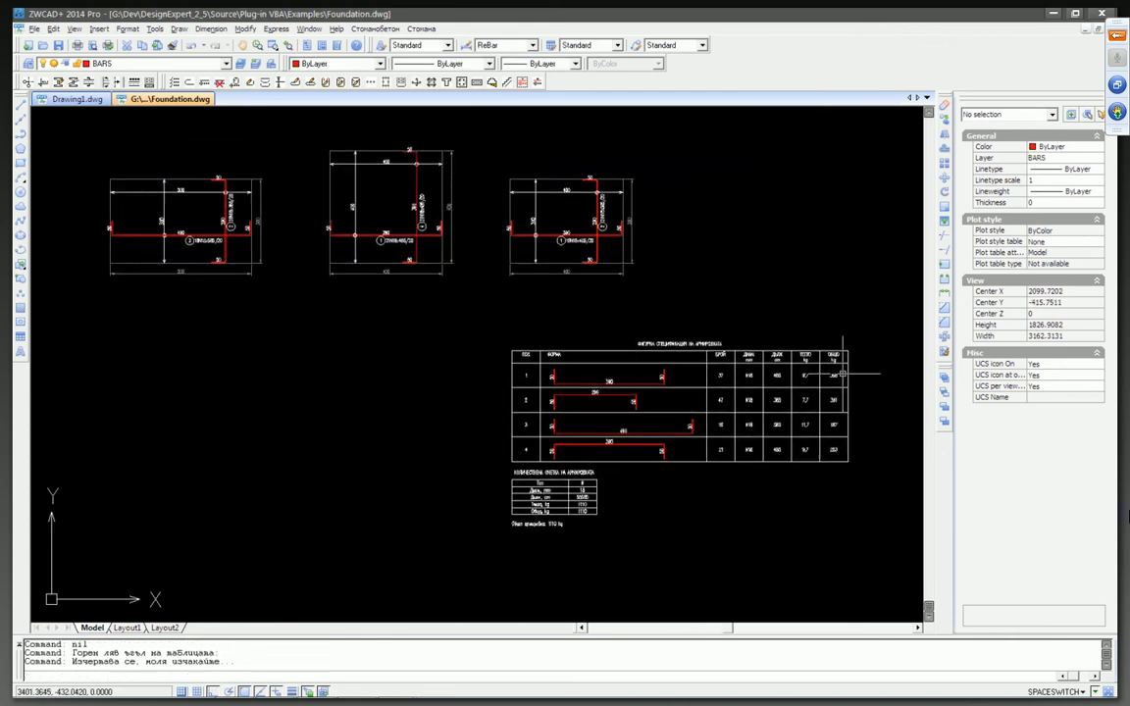
Step: Erase the redrawn schedule and quantity tables below the rightmost foundation plan
left_click(871, 331)
left_click(502, 553)
type("e")
key("Return")
middle_click_drag(409, 368, 438, 398)
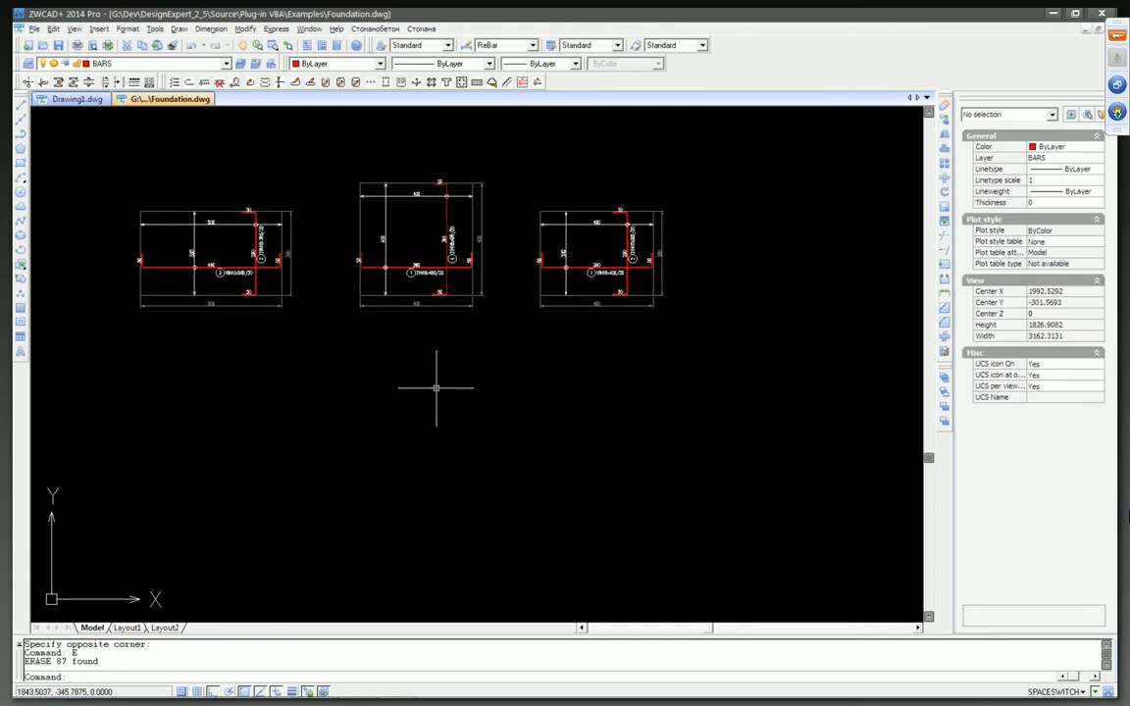
Step: Draw a row of 16 mm section bars at 20 cm spacing just above the horizontal bar of the 500 x 300 foundation plan
middle_click_drag(391, 181, 512, 189)
scroll(394, 217, "up", 2)
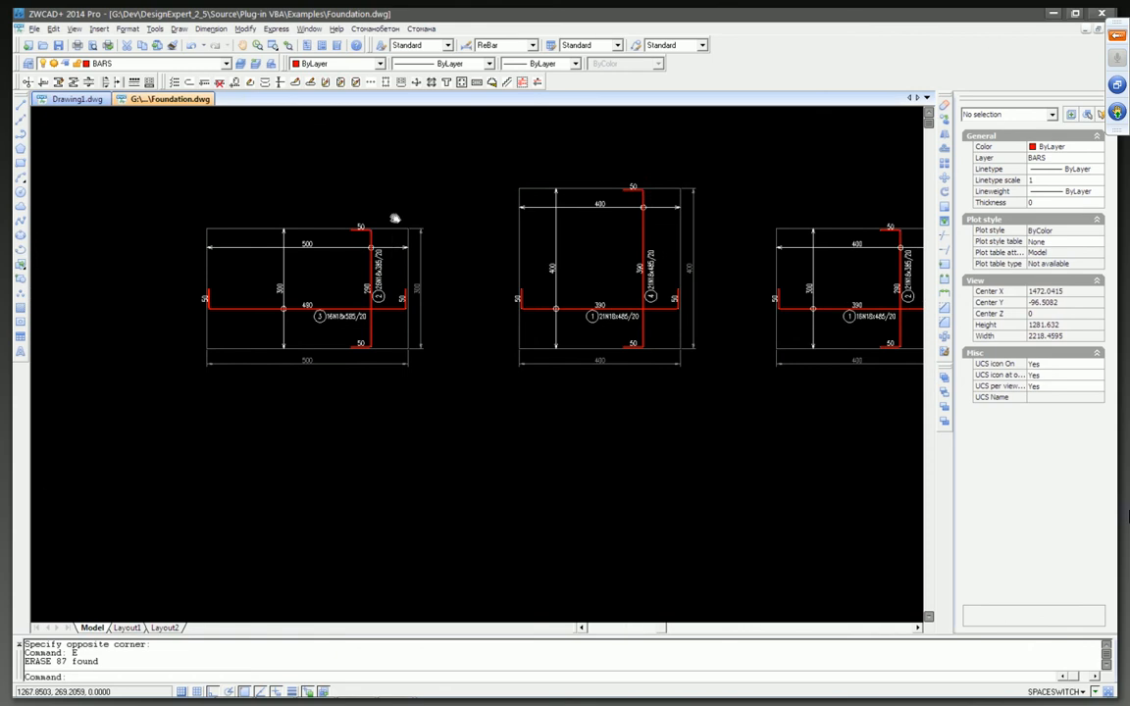
middle_click_drag(394, 218, 386, 226)
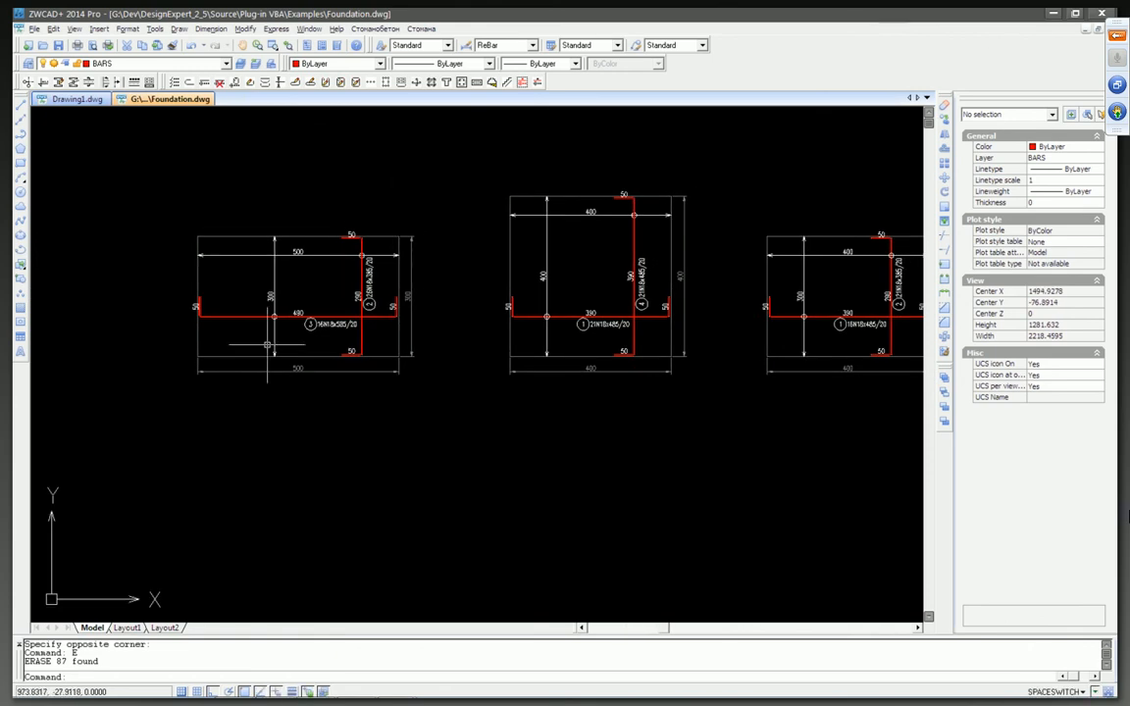
scroll(240, 310, "up", 3)
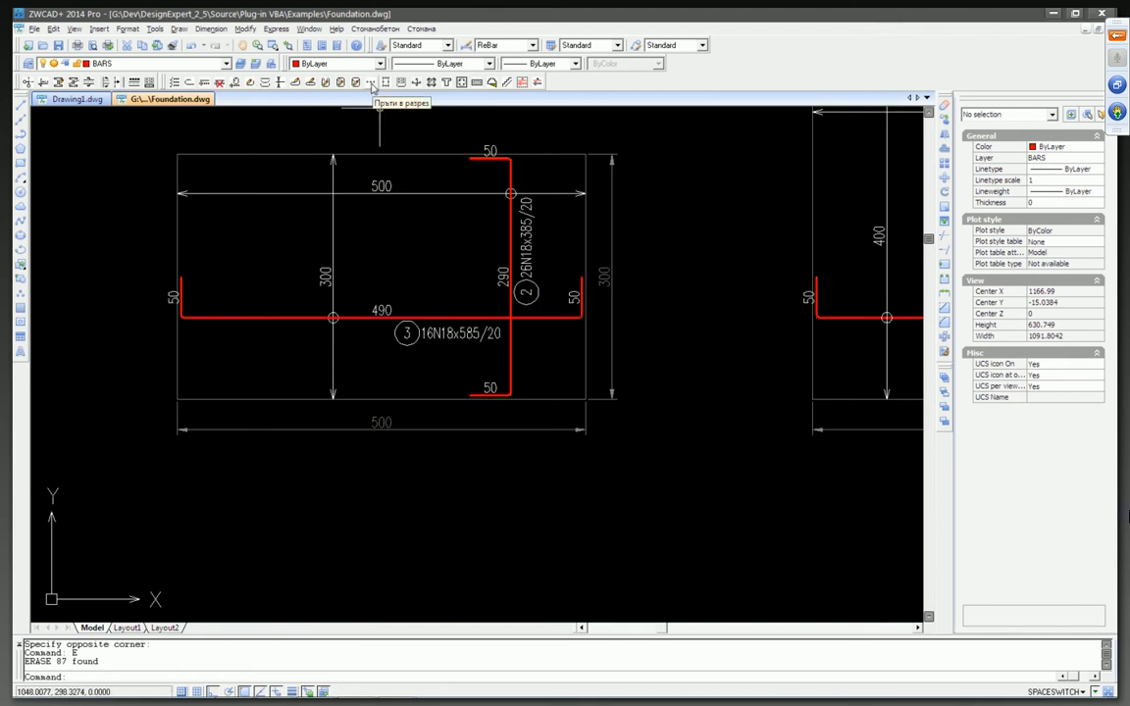
left_click(373, 87)
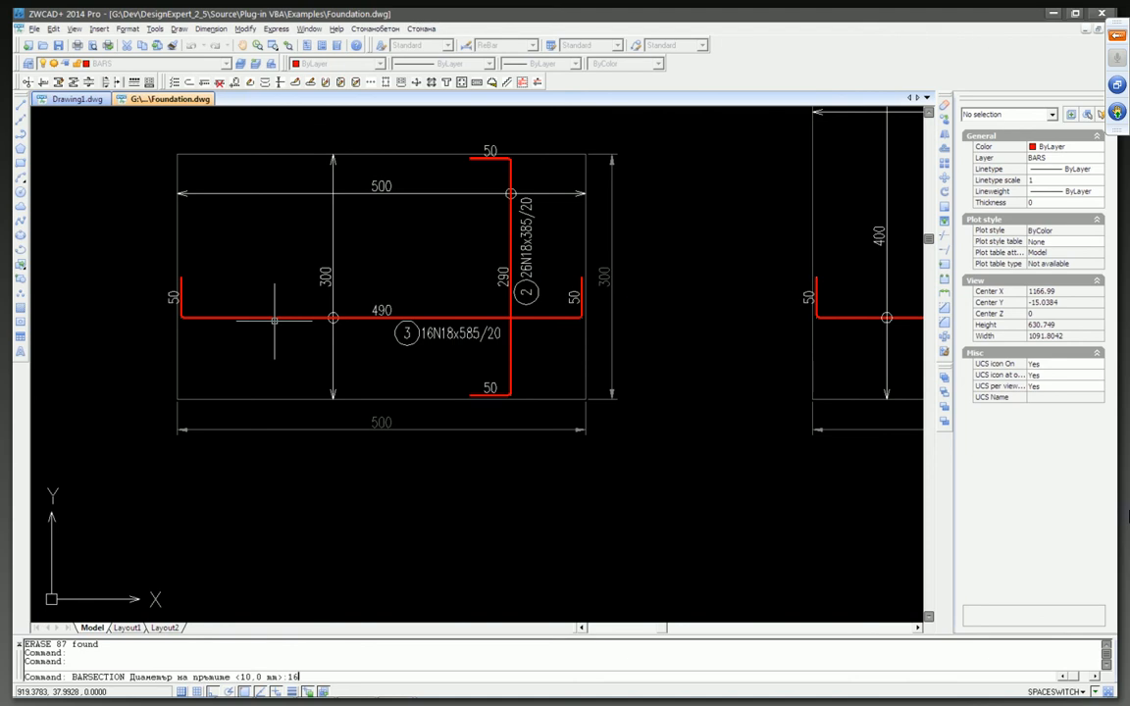
key("Return")
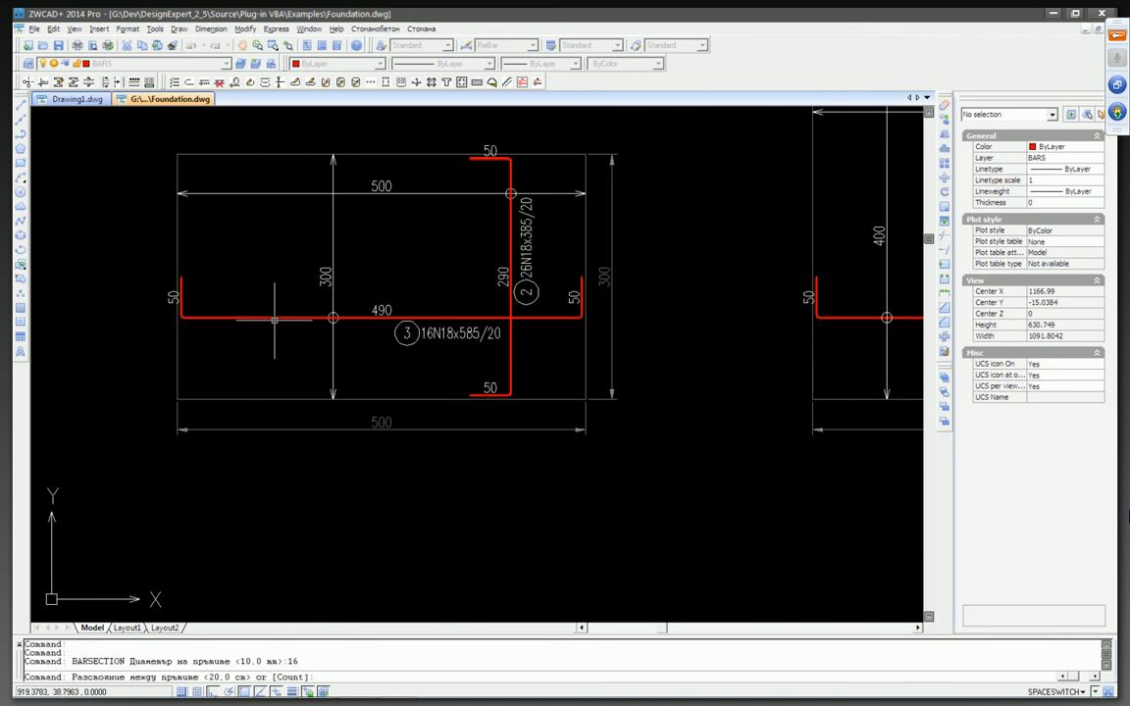
key("Return")
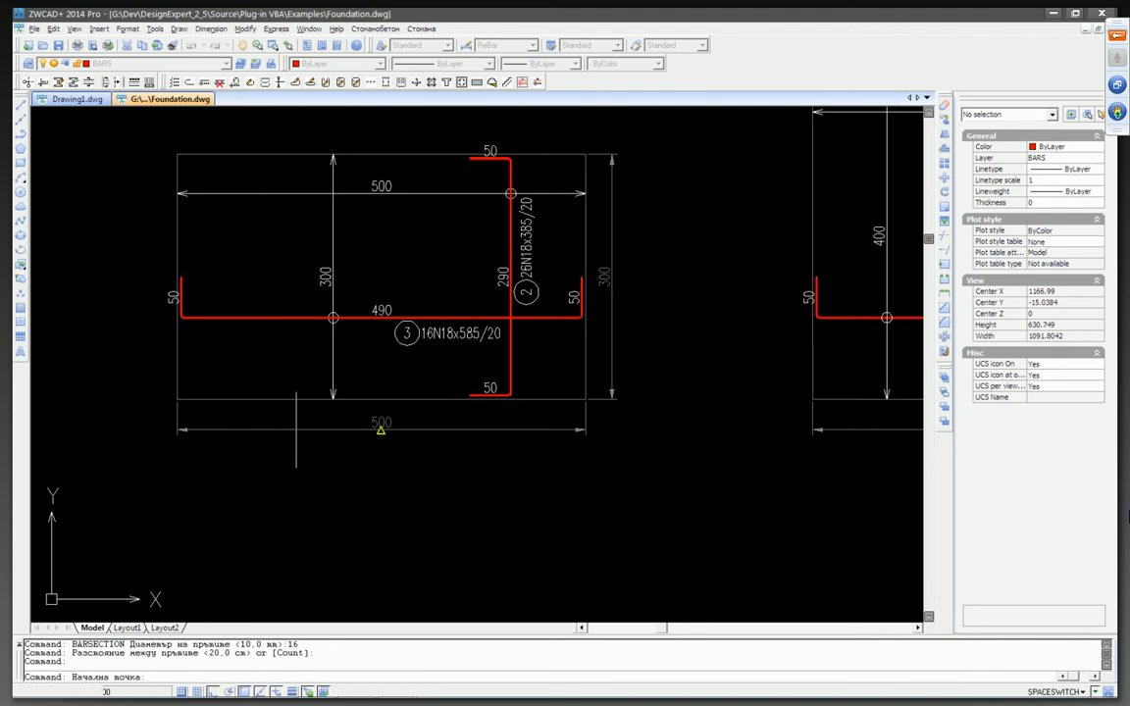
left_click(184, 315)
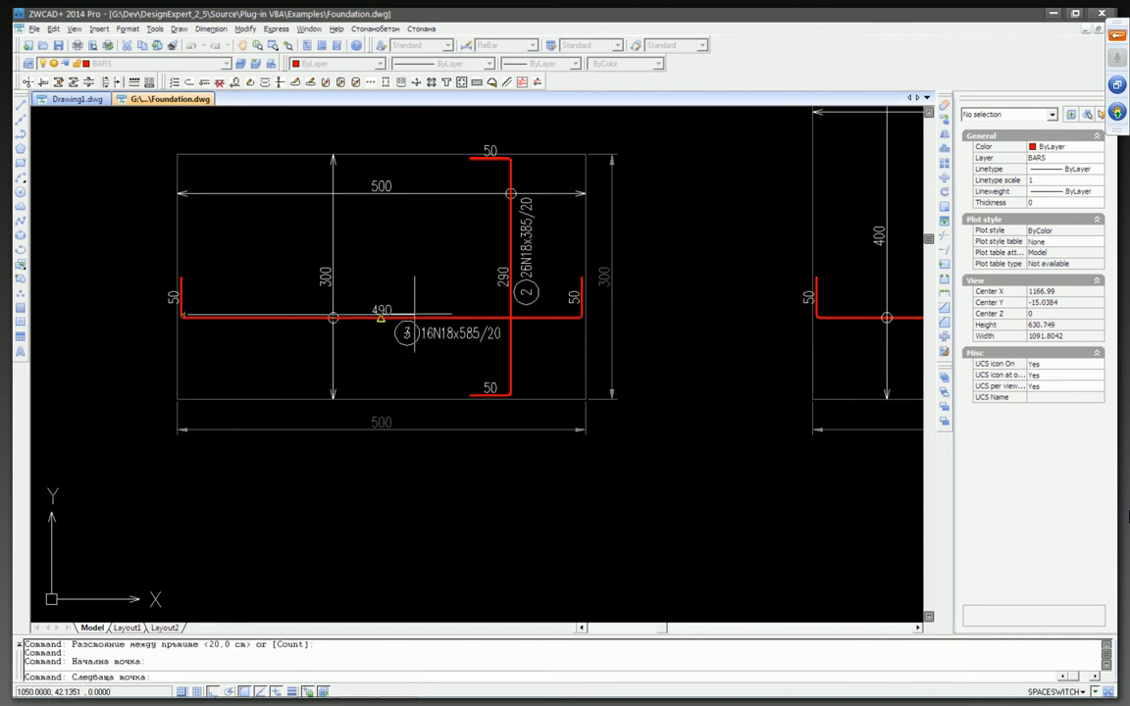
left_click(580, 315)
key("Return")
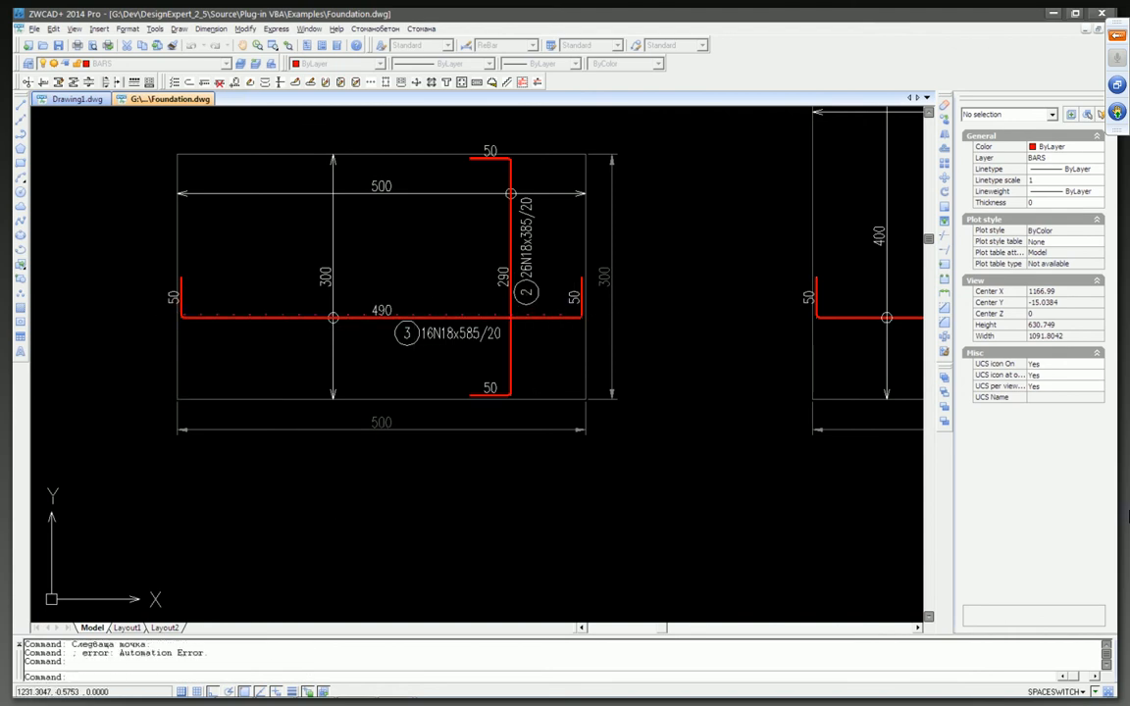
Step: Draw a row of 16 mm section bars at 20 cm spacing along the vertical bar of the 500 x 300 foundation plan
scroll(204, 294, "up", 2)
scroll(580, 298, "down", 5)
middle_click_drag(579, 297, 438, 318)
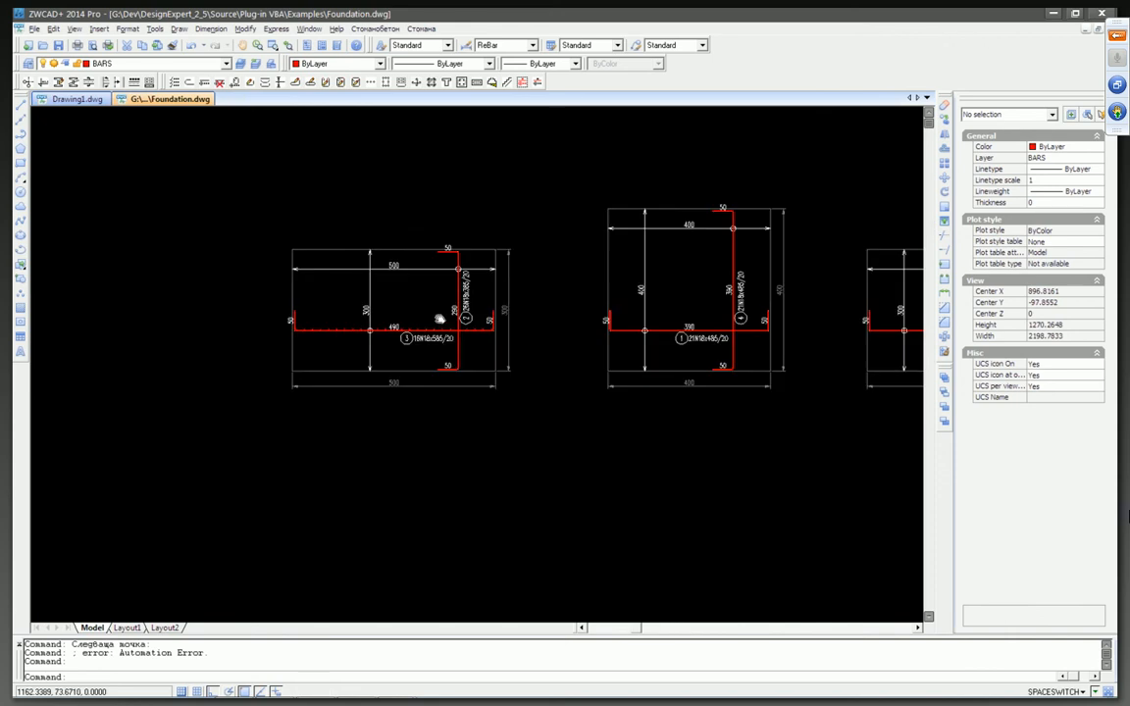
scroll(493, 334, "up", 4)
middle_click_drag(509, 327, 494, 359)
scroll(430, 424, "up", 5)
key("Return")
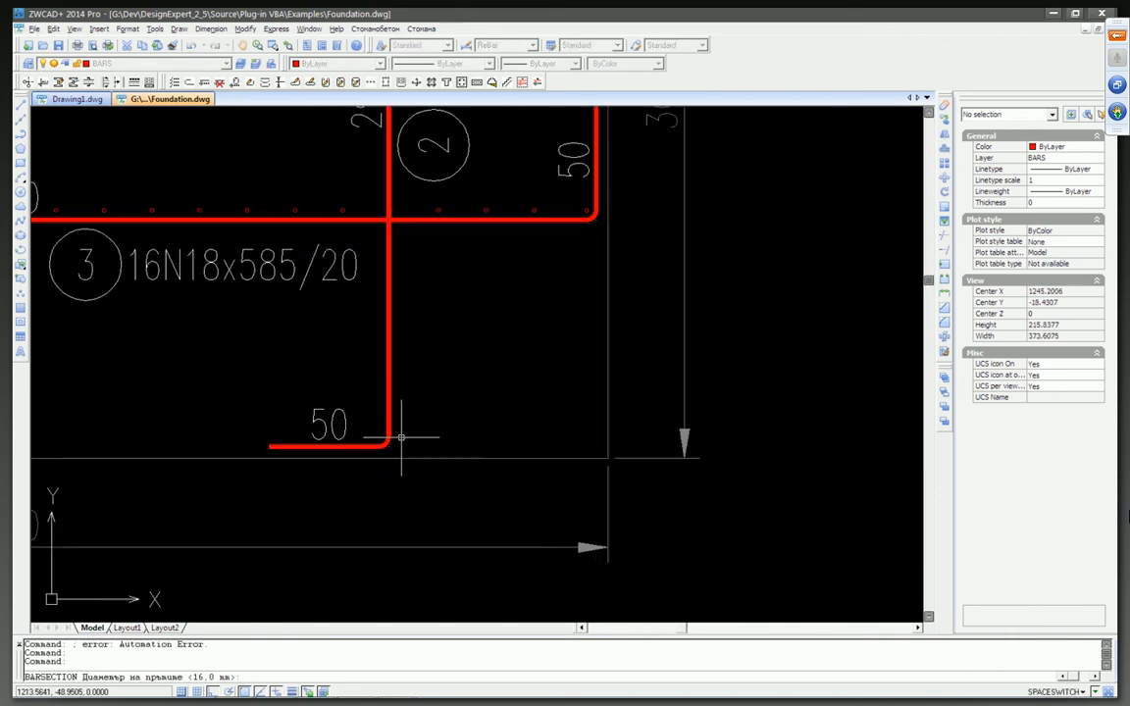
key("Return")
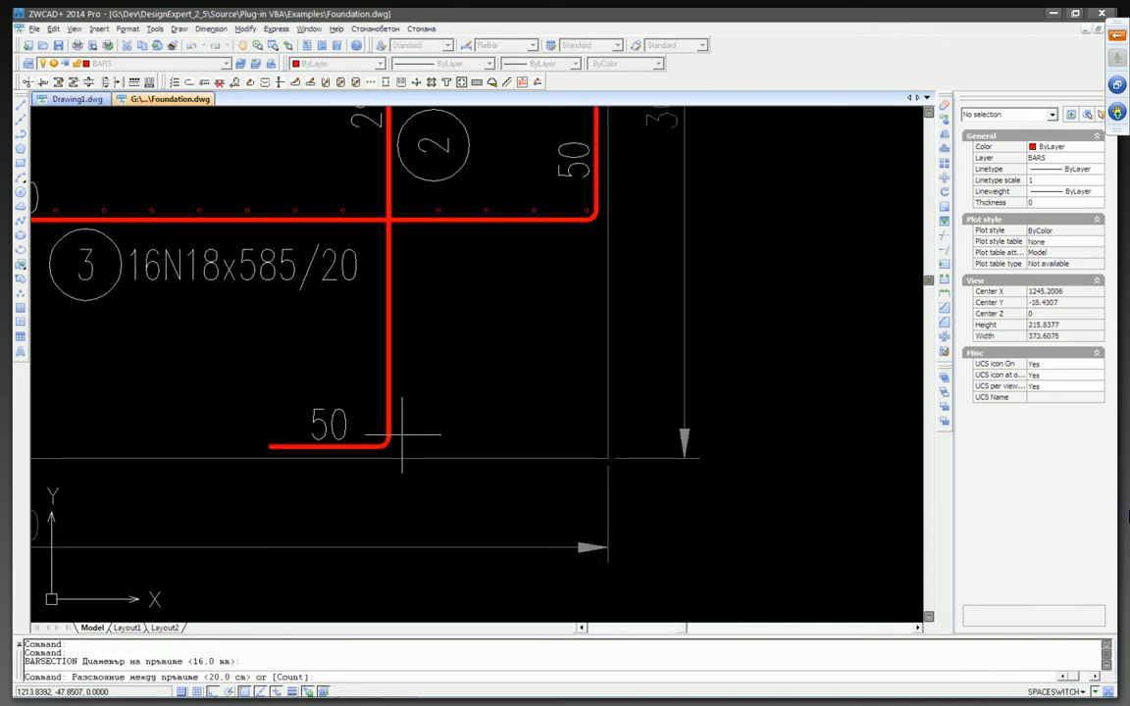
key("Return")
left_click(402, 435)
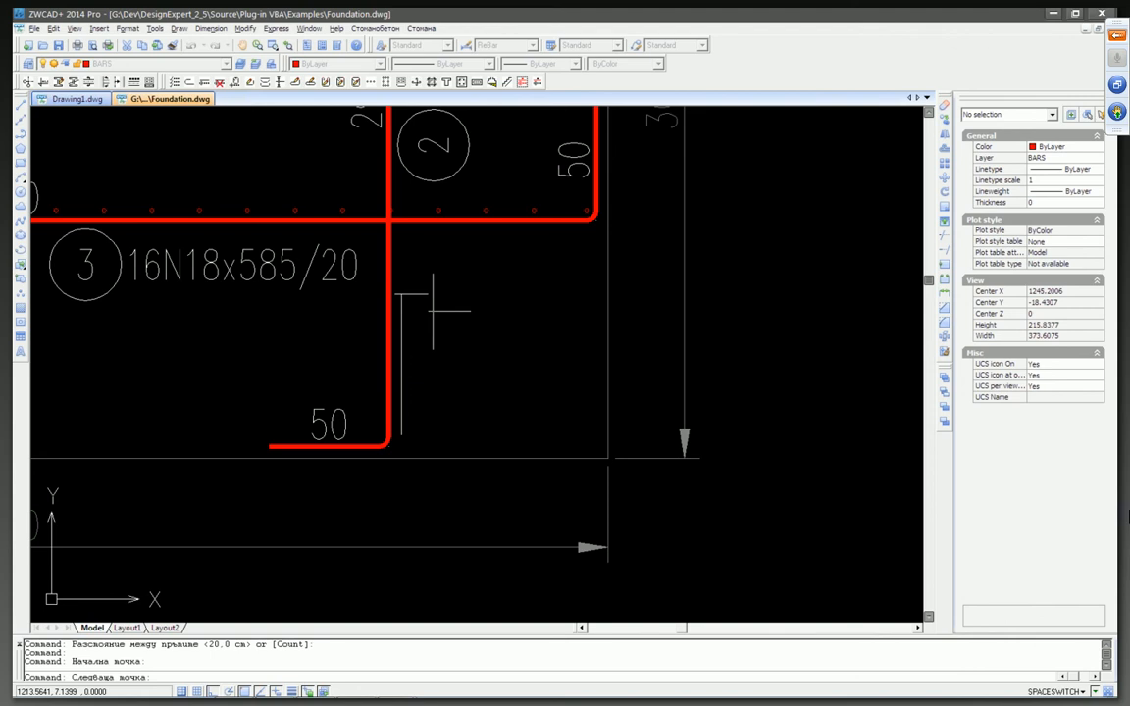
scroll(427, 269, "down", 3)
middle_click_drag(427, 269, 392, 467)
left_click(381, 154)
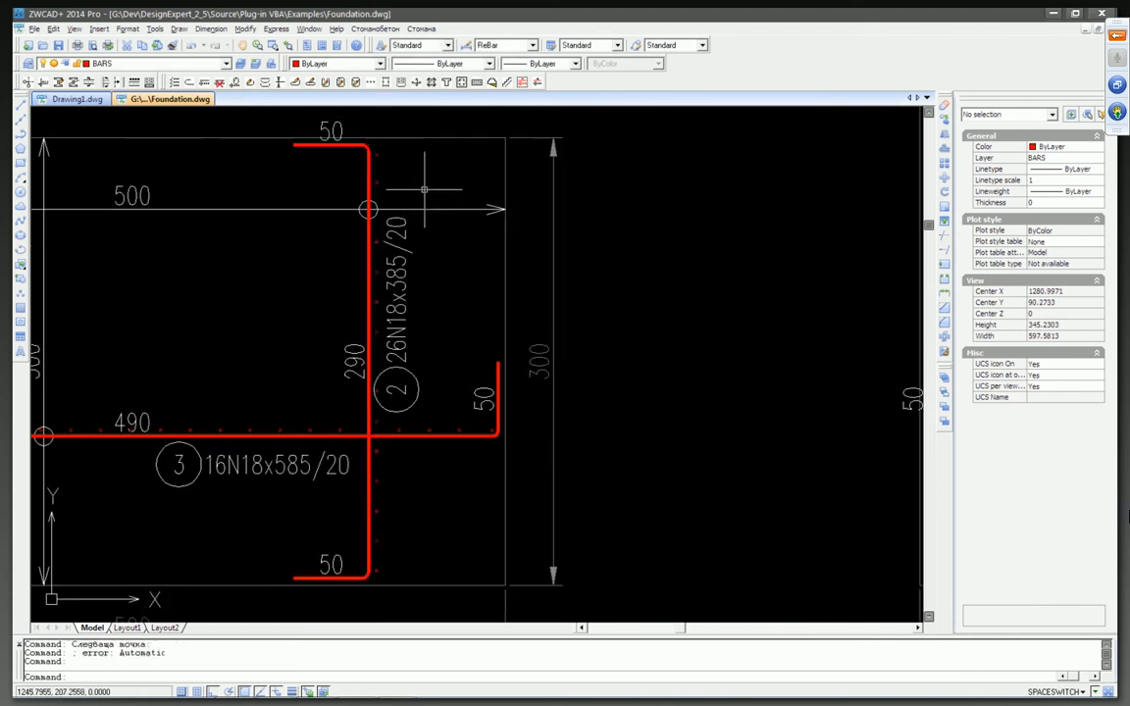
Step: Examine the section bars along both reinforcement bars of the 500 x 300 plan and the neighbouring foundation plan
scroll(427, 193, "down", 4)
middle_click_drag(677, 286, 578, 367)
scroll(577, 368, "up", 3)
scroll(519, 331, "down", 4)
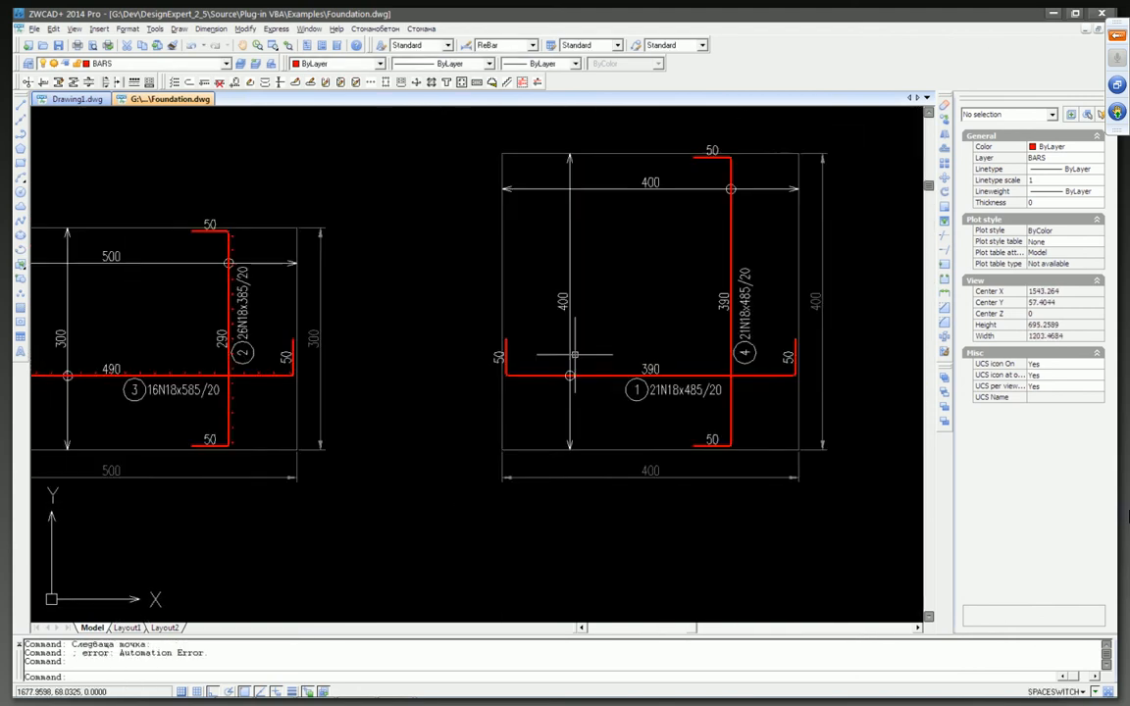
scroll(549, 373, "up", 3)
middle_click_drag(538, 403, 574, 371)
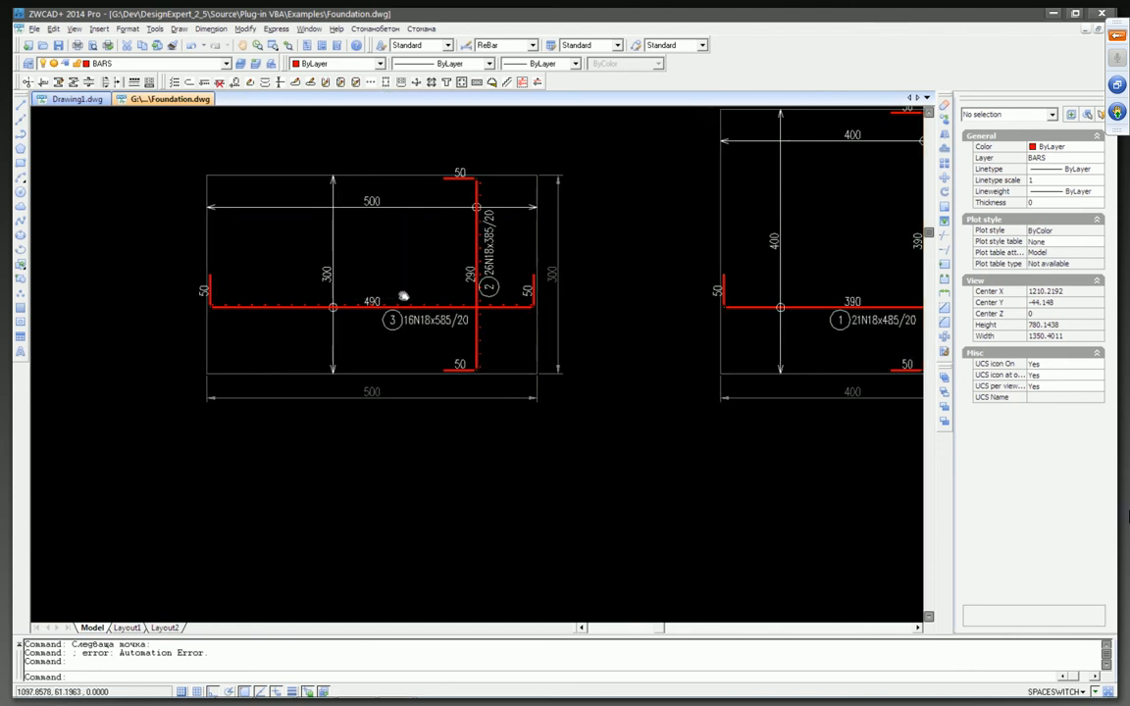
middle_click_drag(403, 295, 456, 211)
key("Escape")
key("Escape")
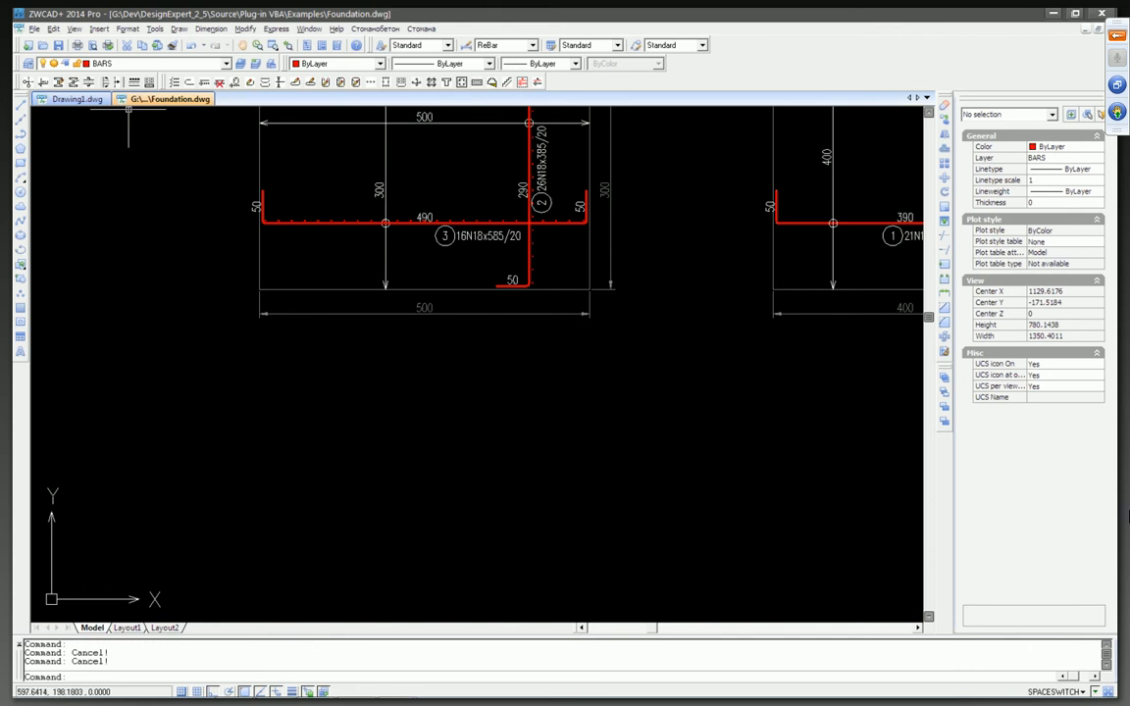
Step: Make layer 0 current and draw an open three-segment polyline shaped like a shallow trough below the 500 x 300 foundation plan
left_click(141, 65)
left_click(138, 76)
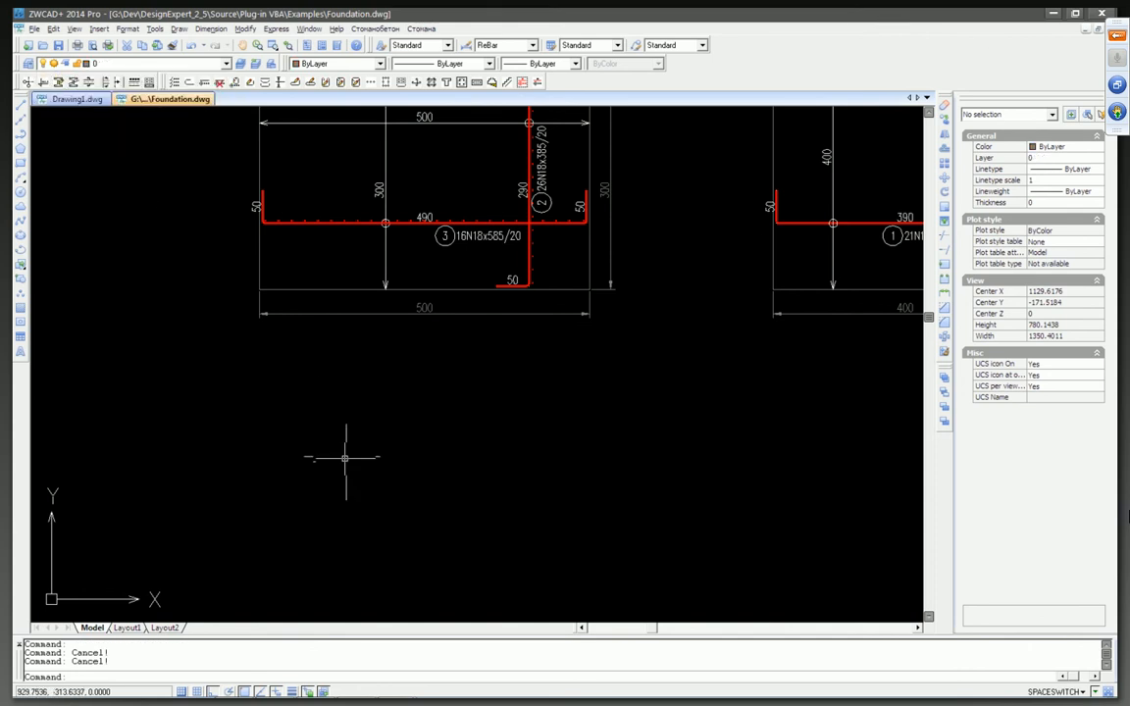
type("pl")
key("Return")
left_click(246, 387)
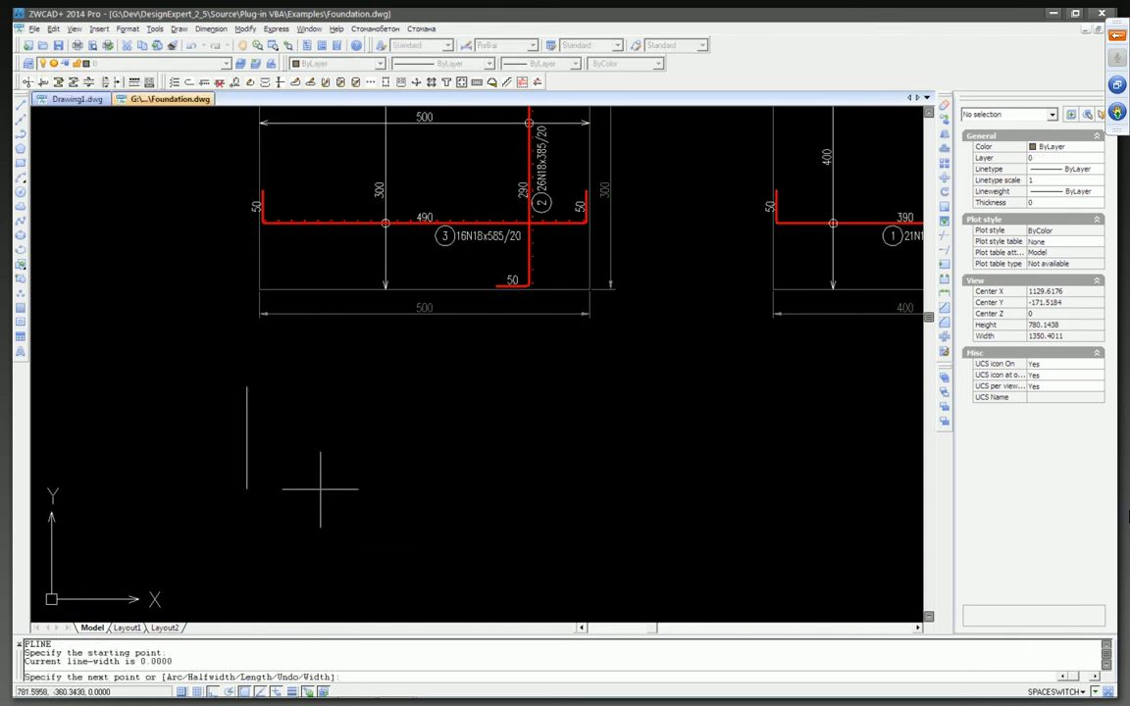
left_click(352, 537)
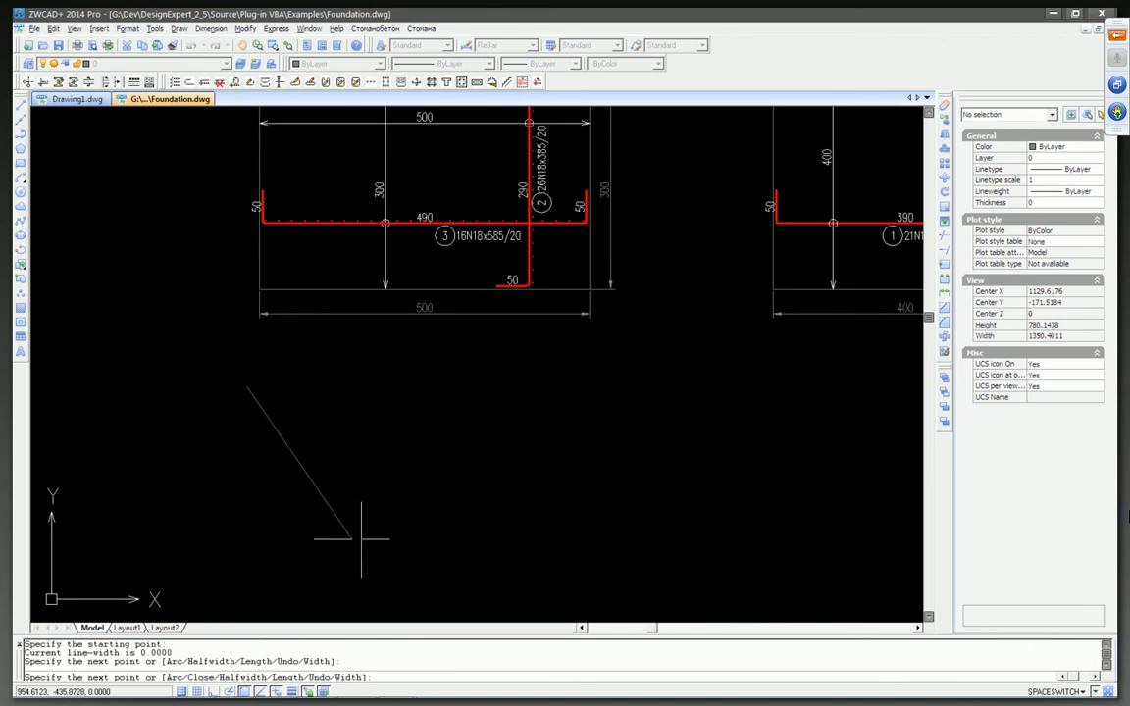
left_click(697, 496)
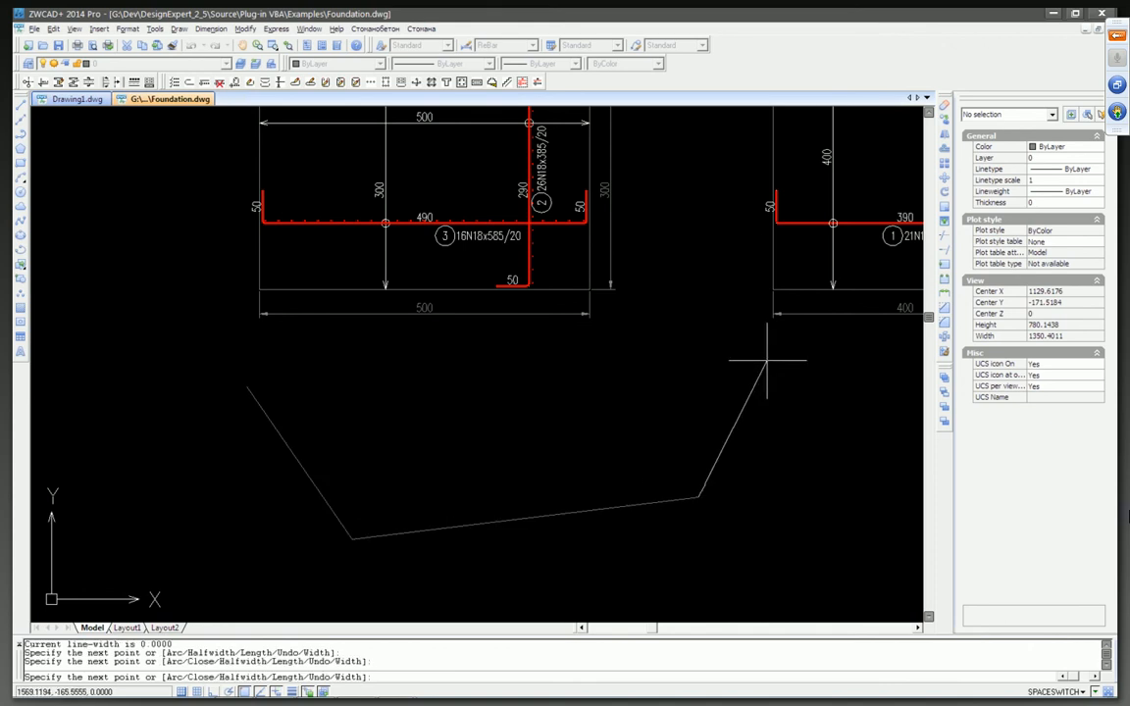
left_click(766, 361)
key("Escape")
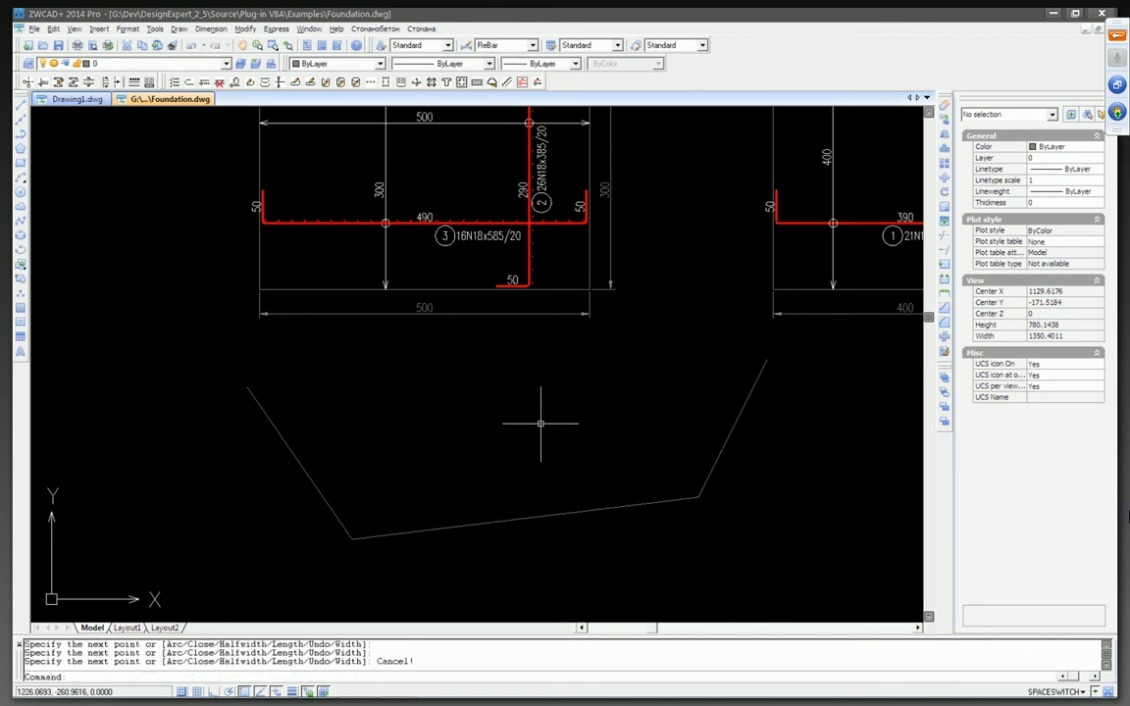
Step: Offset the trough-shaped polyline inward by 25
type("o")
key("Return")
type("25")
key("Return")
left_click(517, 508)
left_click(465, 461)
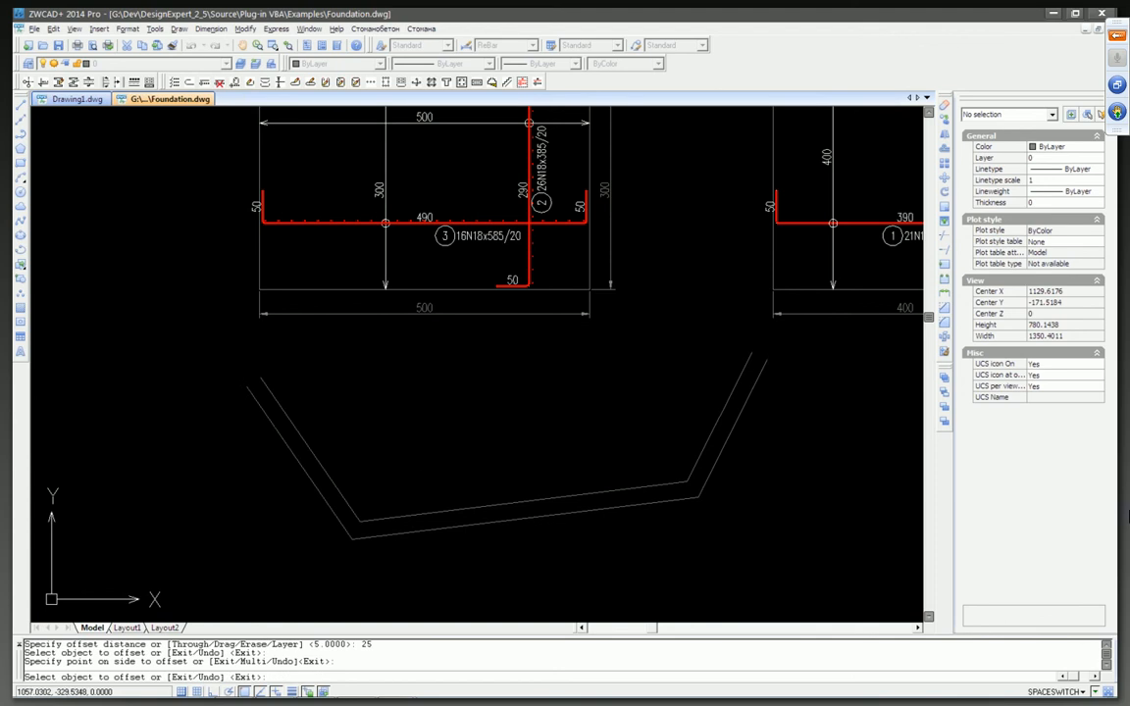
scroll(462, 423, "up", 2)
key("Escape")
scroll(361, 462, "up", 3)
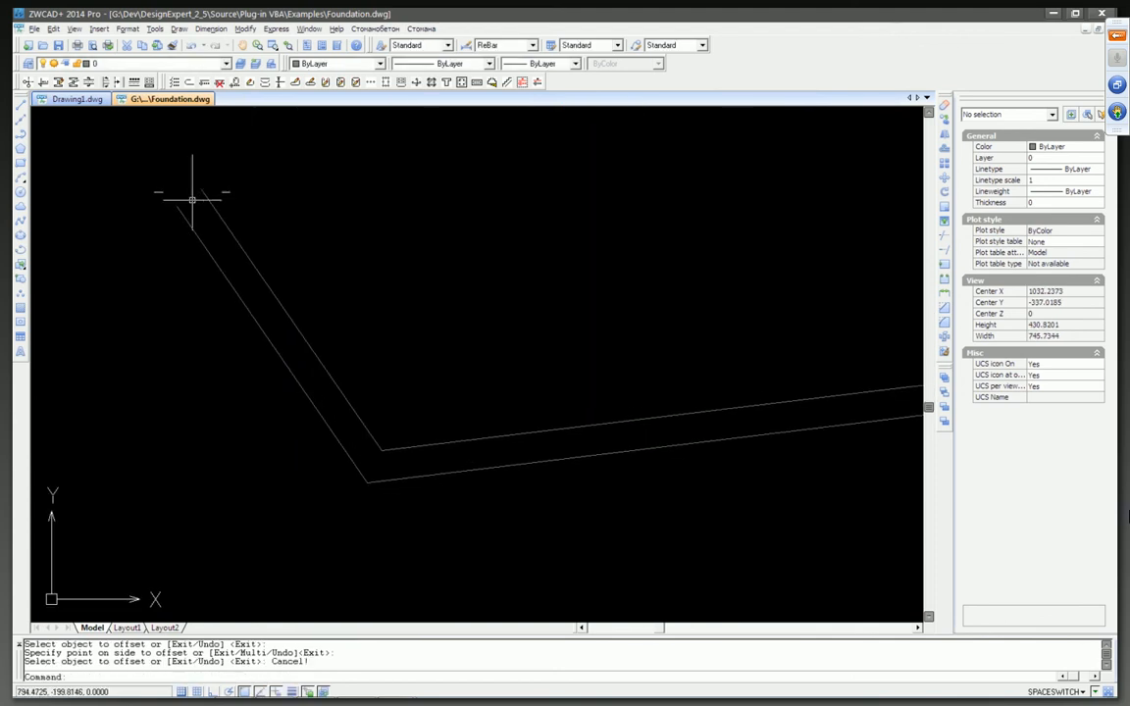
Step: Offset the outer trough polyline inward by 3 as a guide line for the section bars
middle_click_drag(608, 431, 539, 384)
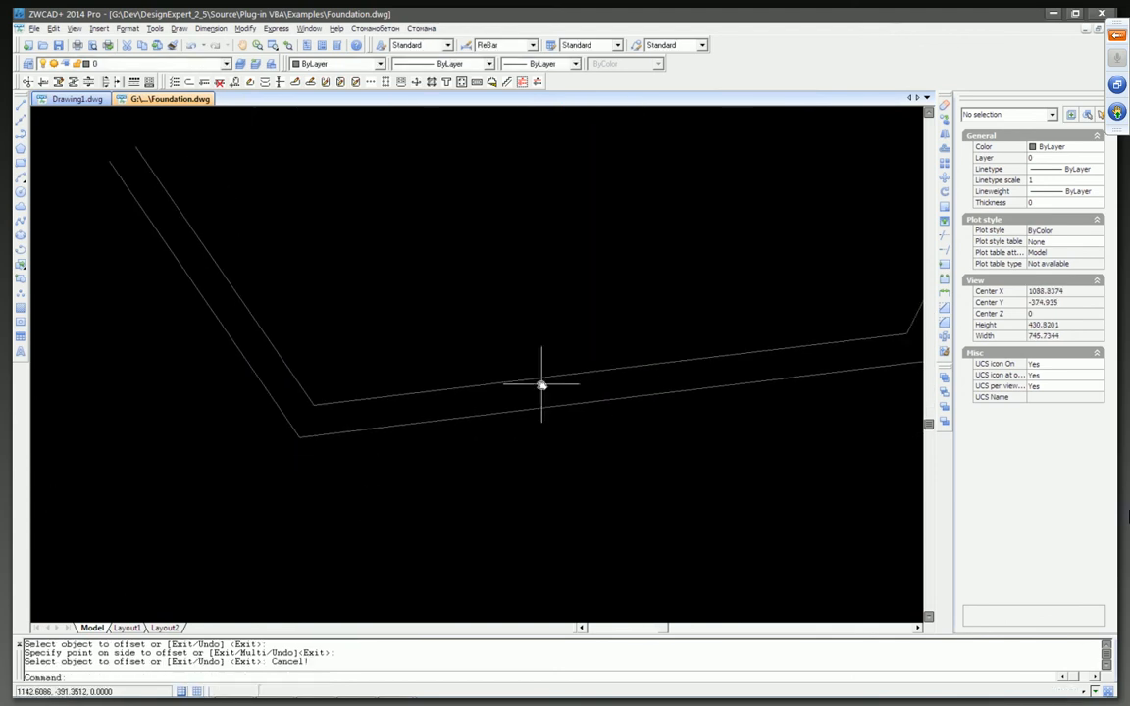
middle_click_drag(486, 414, 375, 431)
middle_click_drag(545, 474, 744, 459)
type("o")
key("Return")
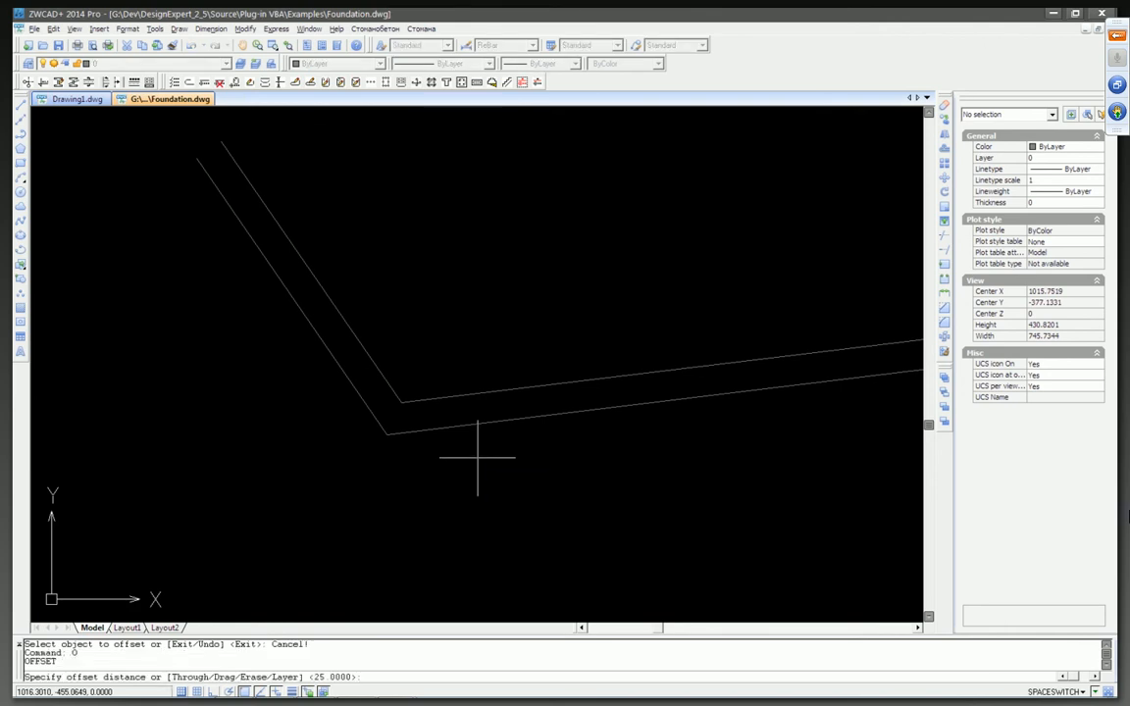
type("3")
key("Return")
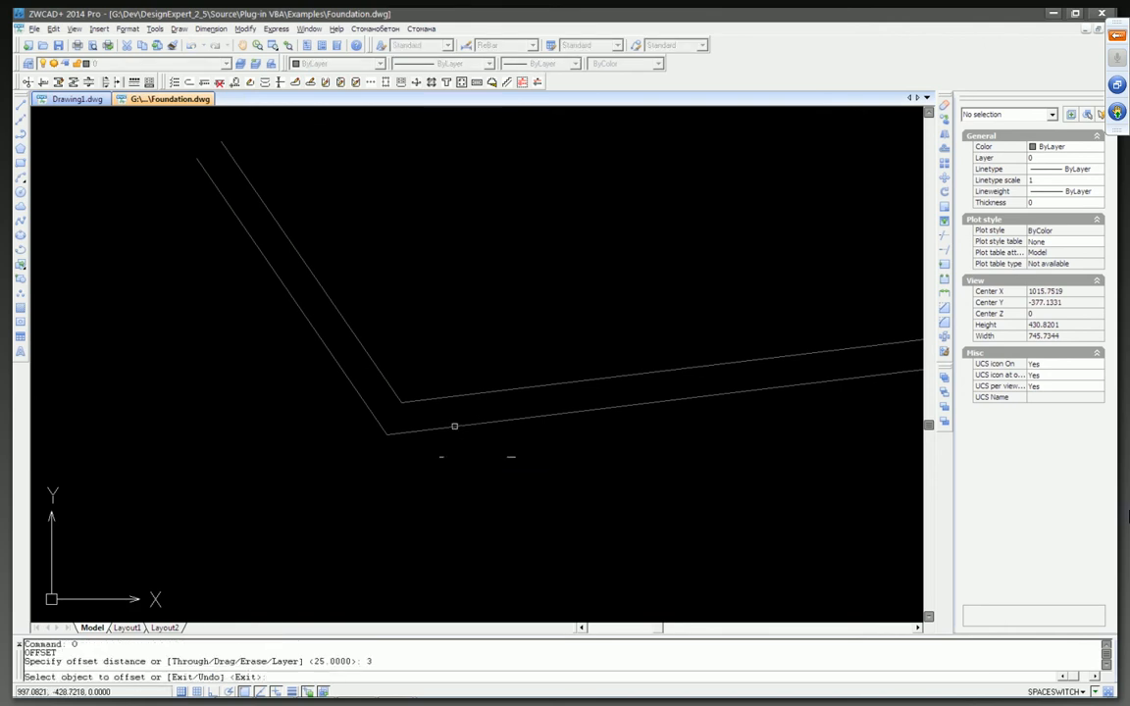
left_click(451, 426)
scroll(453, 421, "up", 3)
left_click(453, 401)
scroll(344, 437, "down", 2)
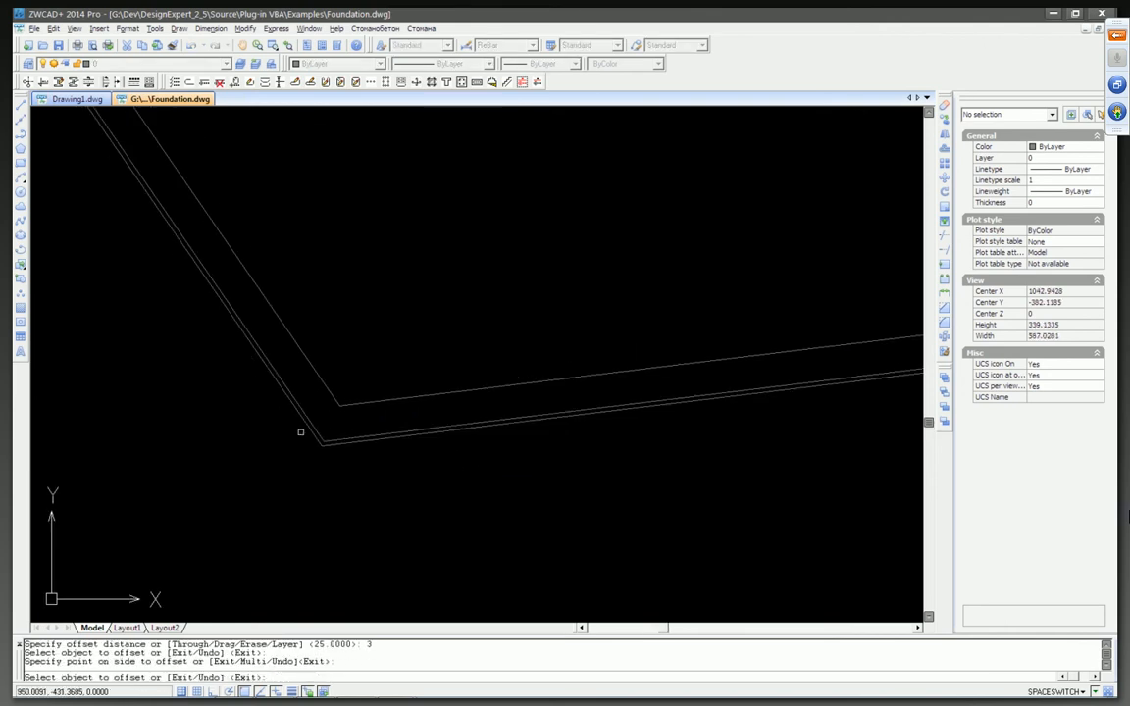
middle_click_drag(232, 286, 351, 396)
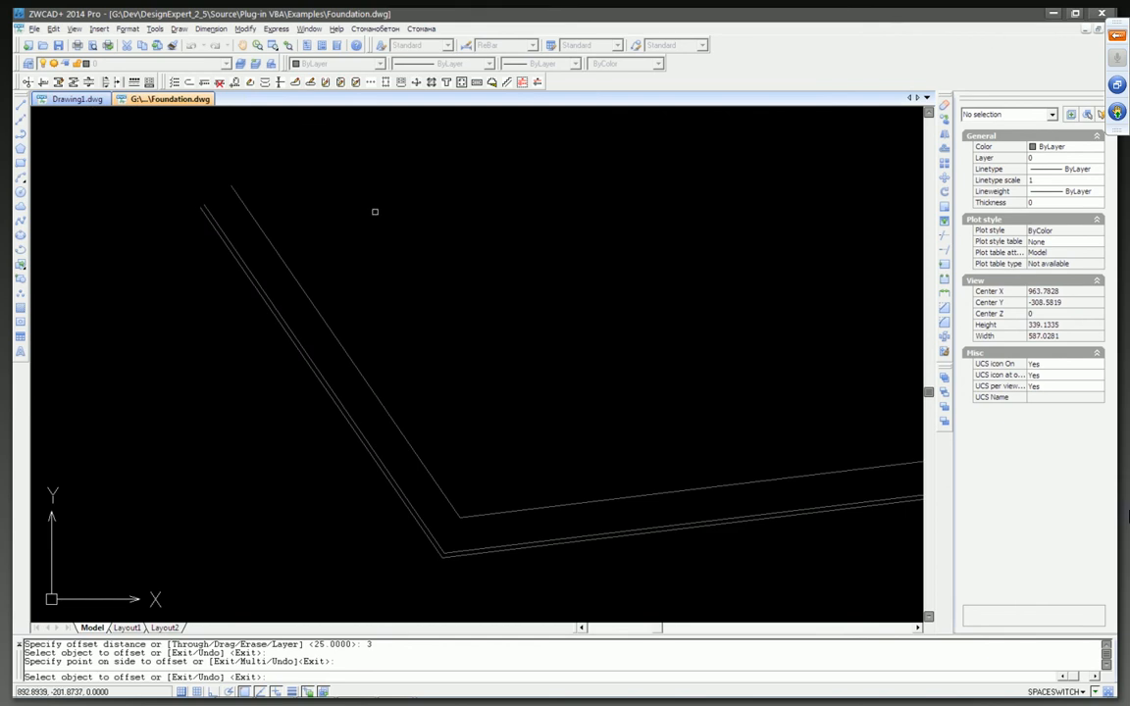
key("Escape")
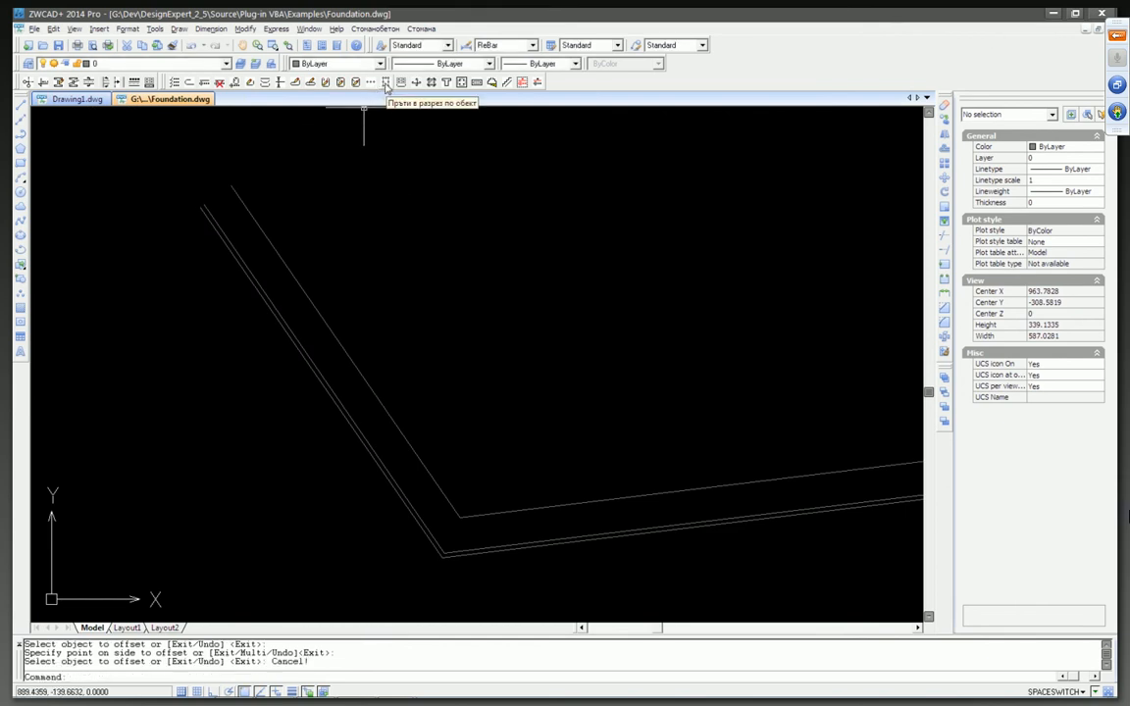
Step: Distribute 16 mm section bars at 20 cm spacing along the inner 3-unit offset polyline with the bars-by-object command
left_click(386, 84)
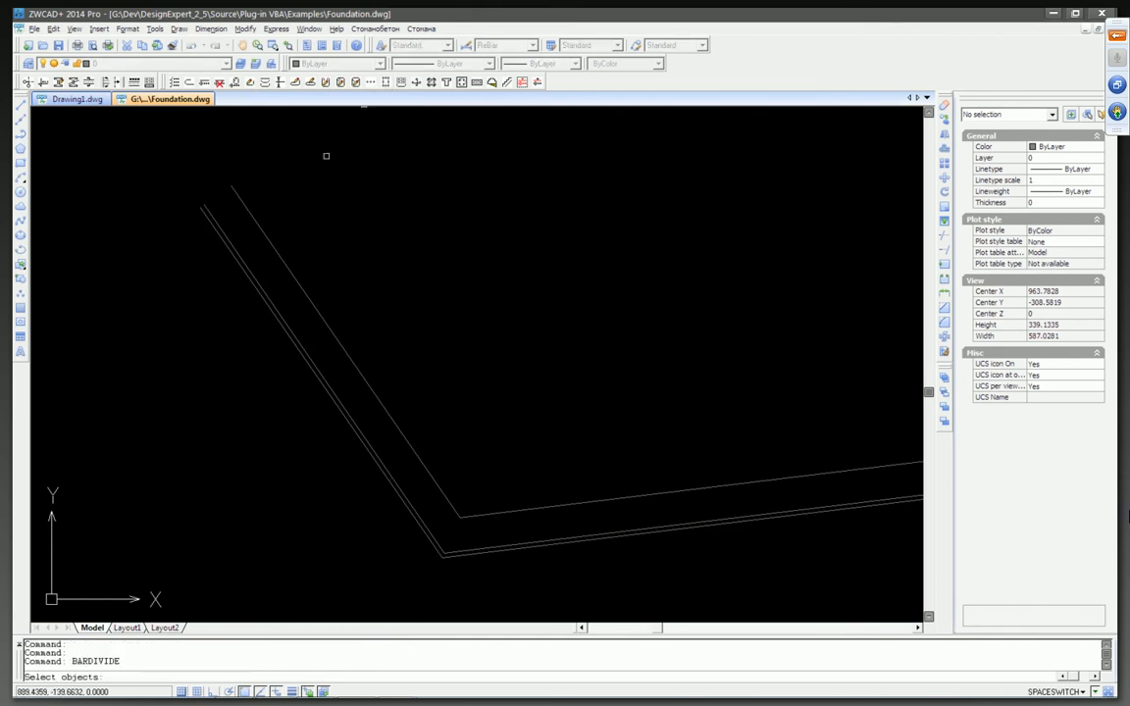
left_click(215, 223)
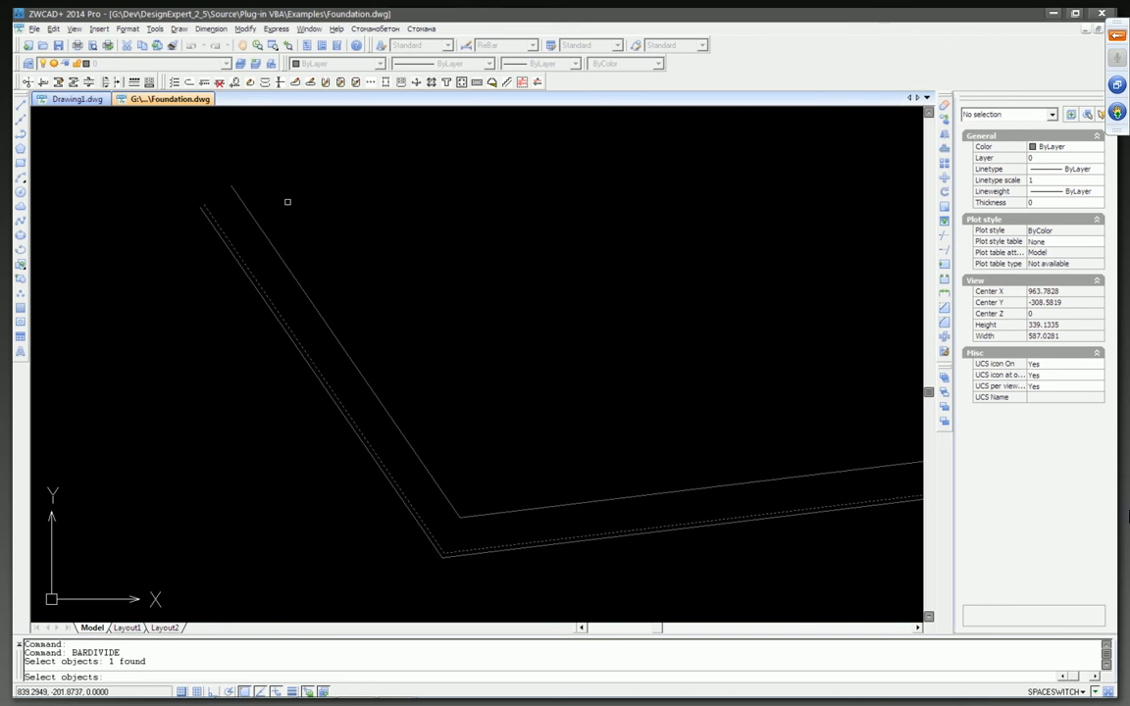
key("Return")
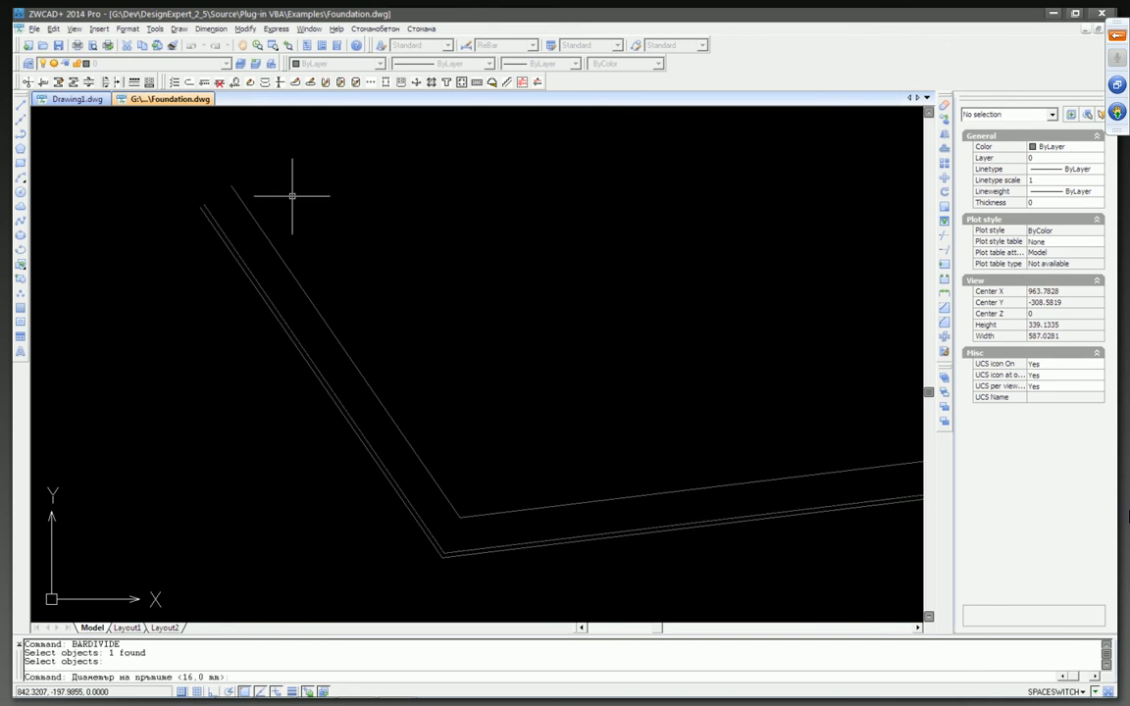
key("Return")
key("Return")
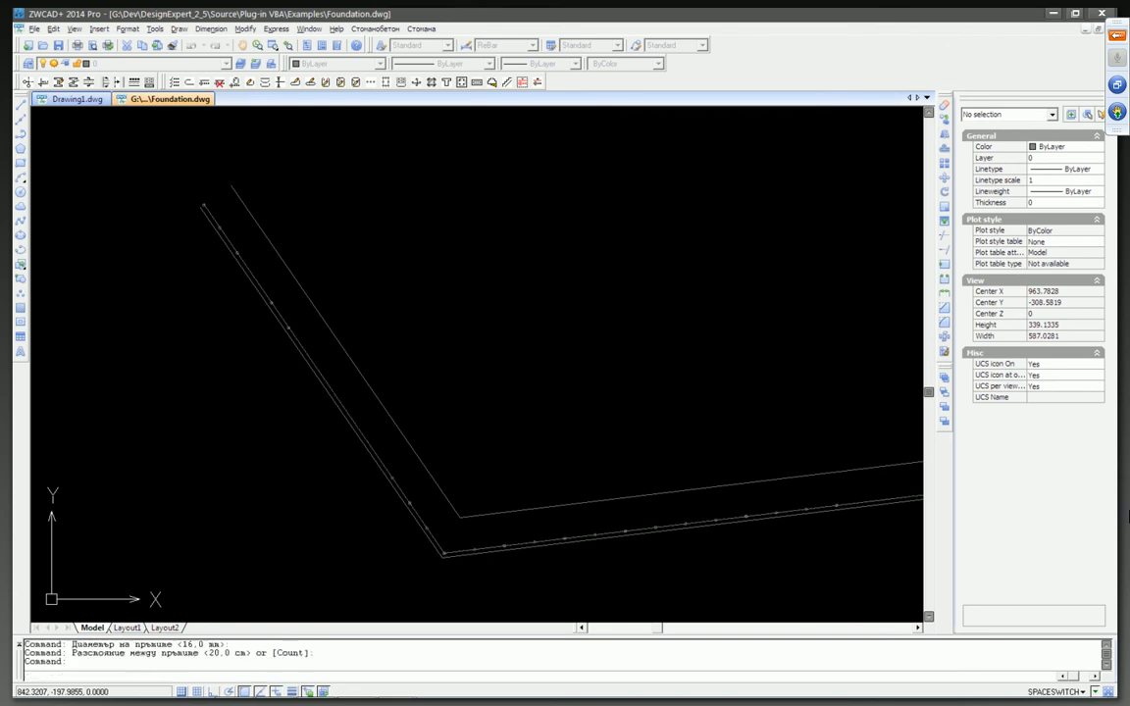
Step: Erase the guide polyline that carries the section bars
left_click(331, 387)
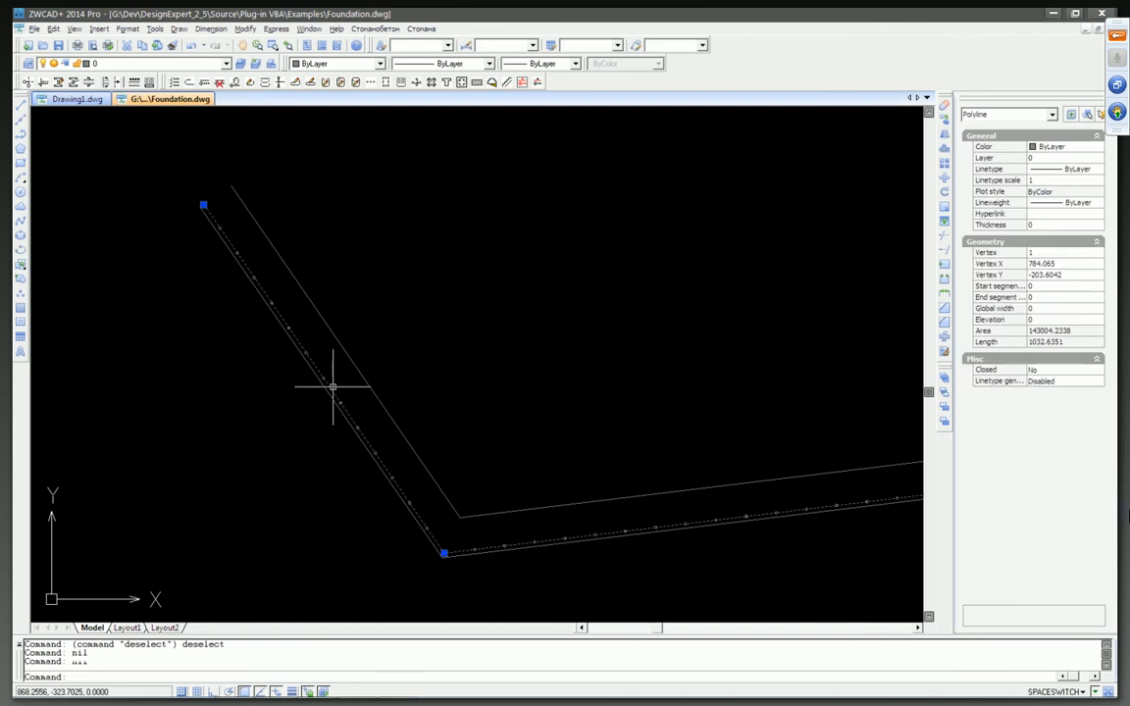
type("E")
key("Return")
Step: Examine the section bars along all three segments of the trough-shaped outline
scroll(335, 312, "down", 3)
middle_click_drag(480, 266, 379, 322)
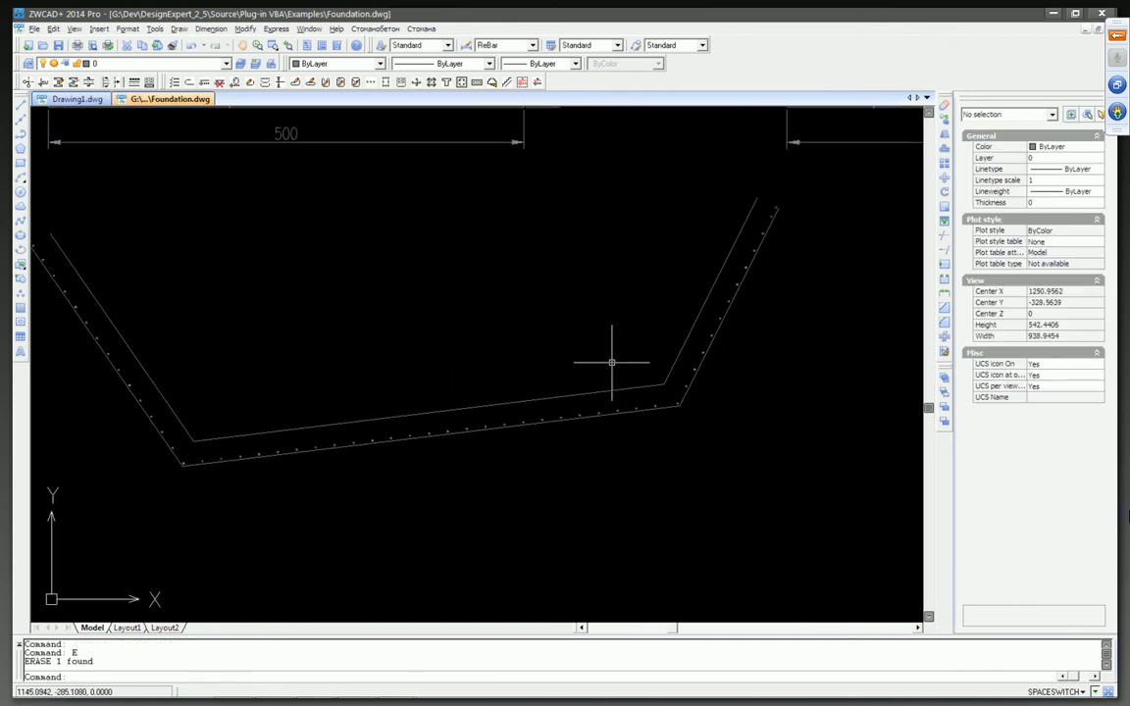
scroll(759, 209, "up", 3)
scroll(757, 217, "down", 4)
middle_click_drag(668, 264, 880, 266)
middle_click_drag(403, 277, 392, 284)
left_click_drag(392, 284, 343, 326)
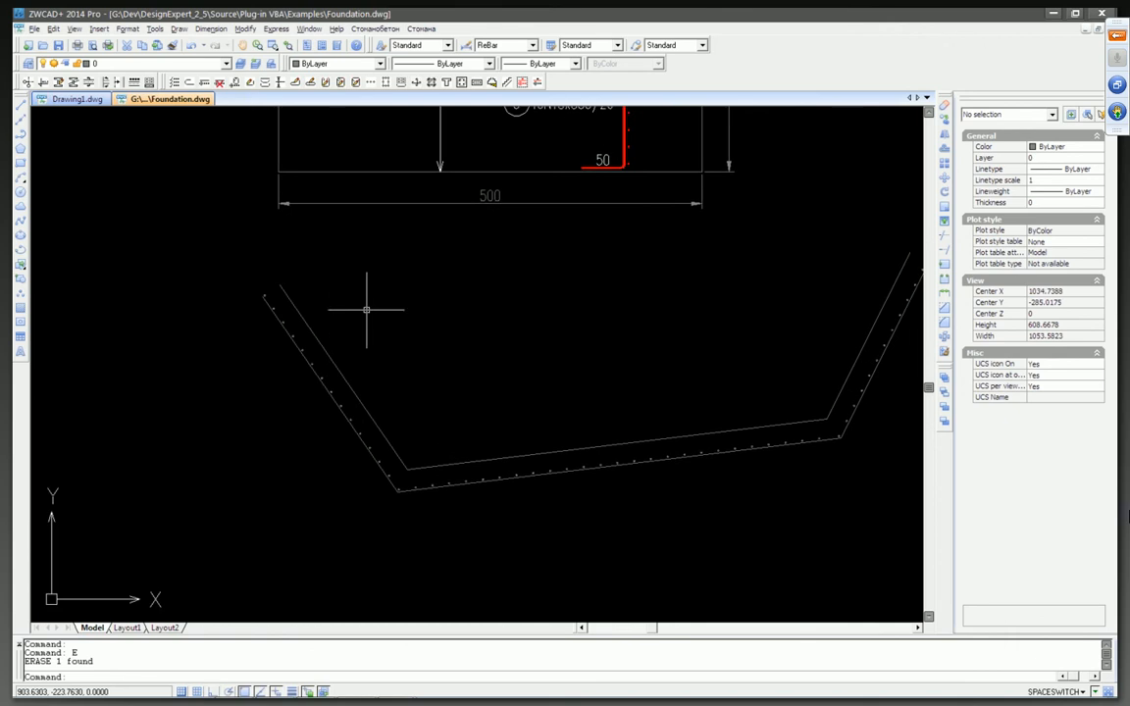
Step: Erase the trough-shaped outline together with all its section bars below the foundation plans
scroll(366, 308, "down", 2)
middle_click_drag(342, 346, 308, 386)
left_click(234, 307)
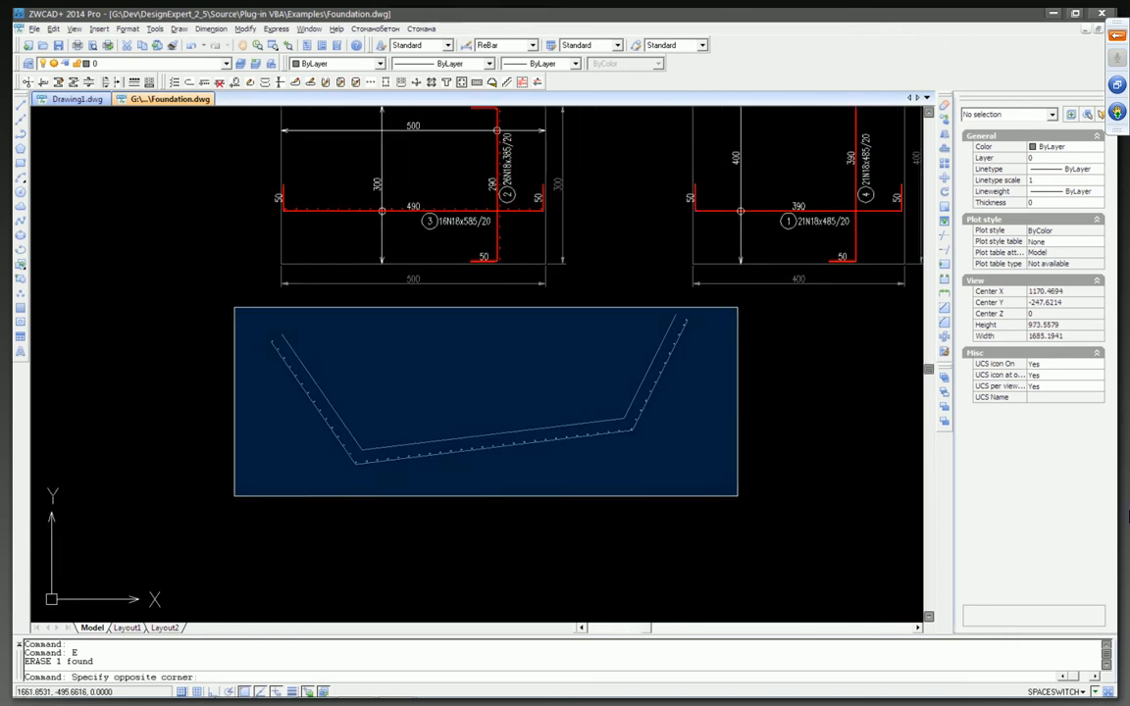
left_click(735, 537)
middle_click_drag(698, 497, 638, 534)
type("e")
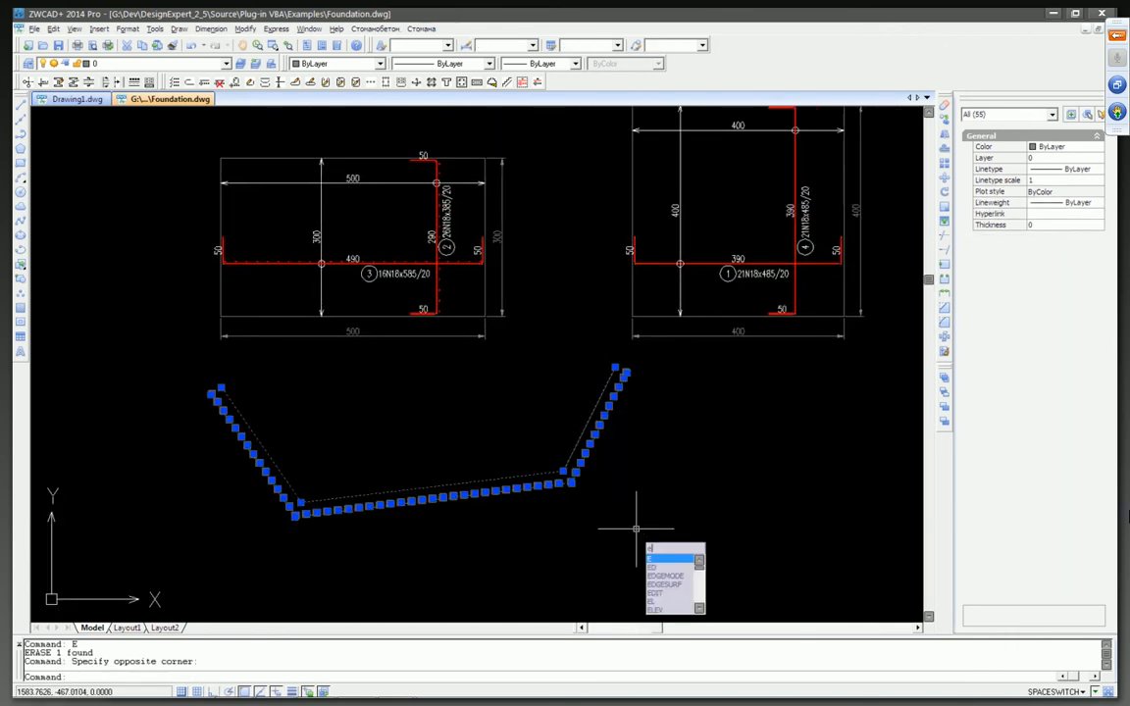
key("Return")
middle_click_drag(653, 472, 516, 486)
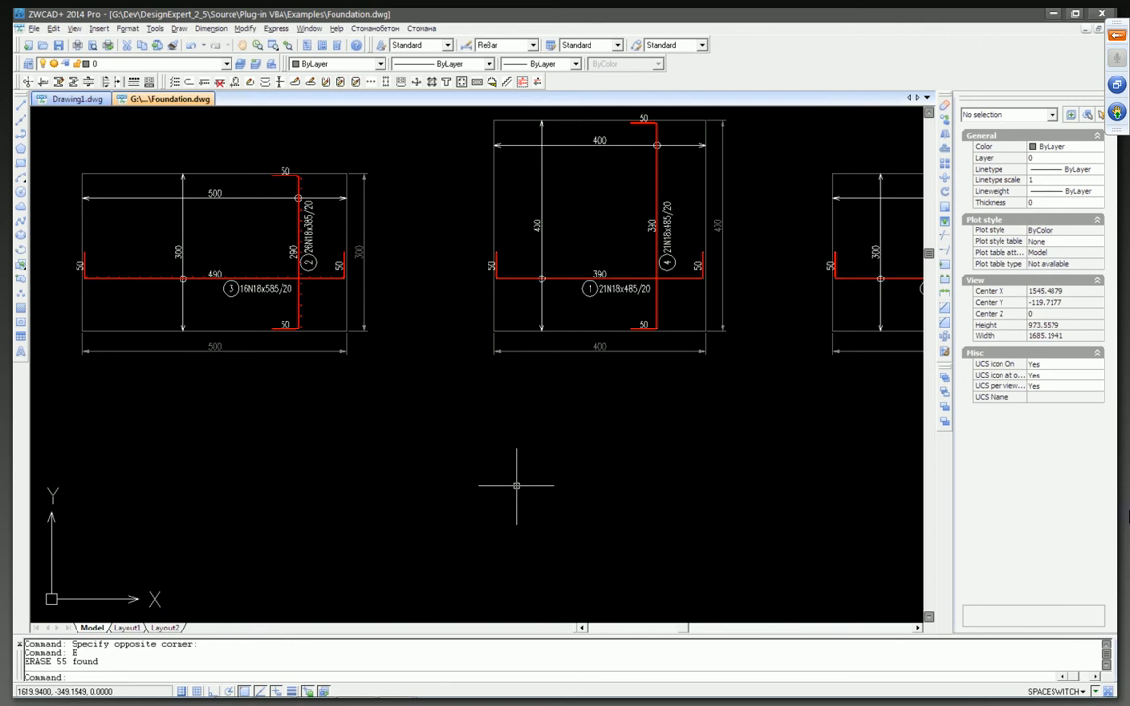
key("Escape")
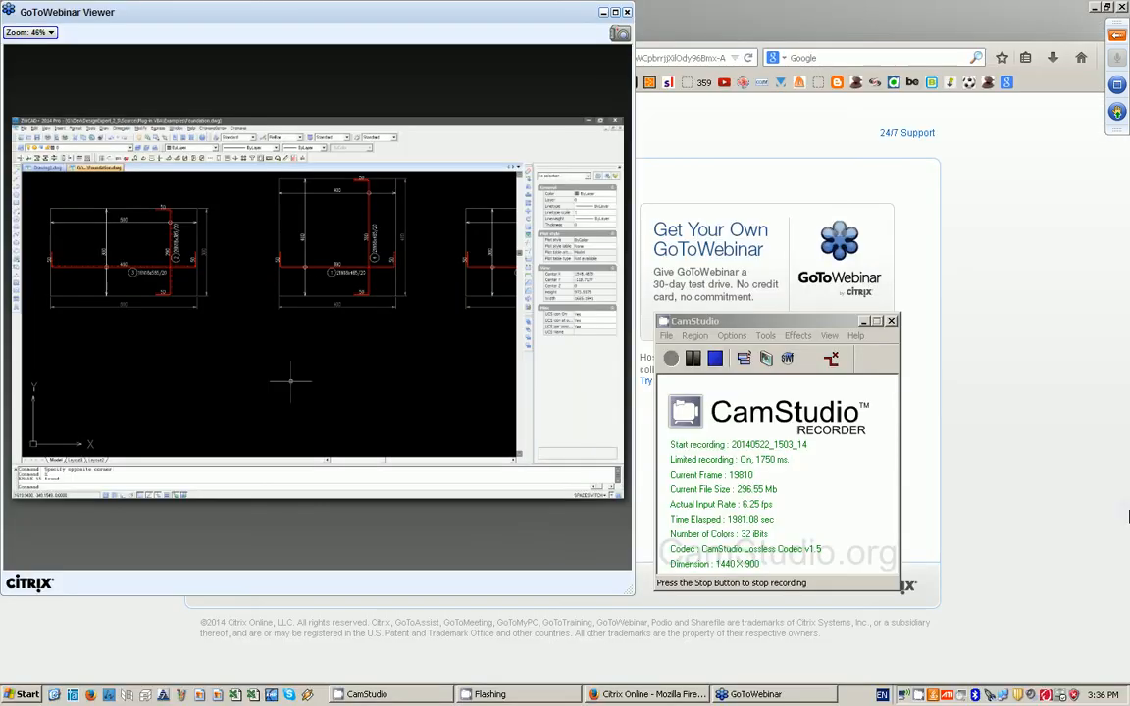